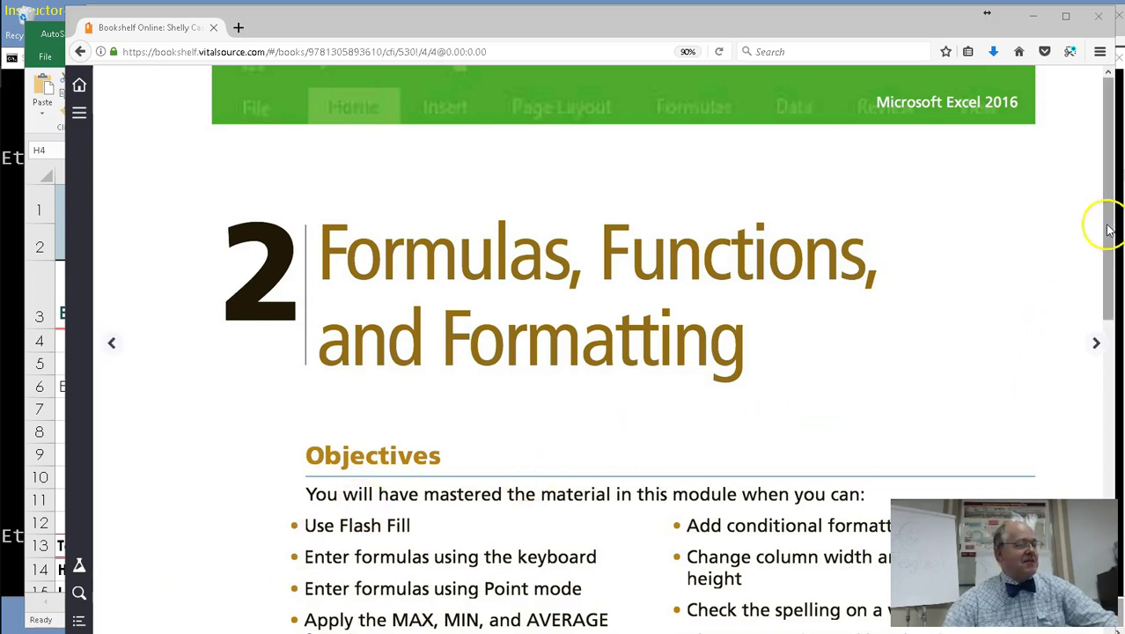
Scroll the e-book to the chapter 2 Objectives list, then switch back to the Excel workbook.
drag(1106, 226, 1102, 334)
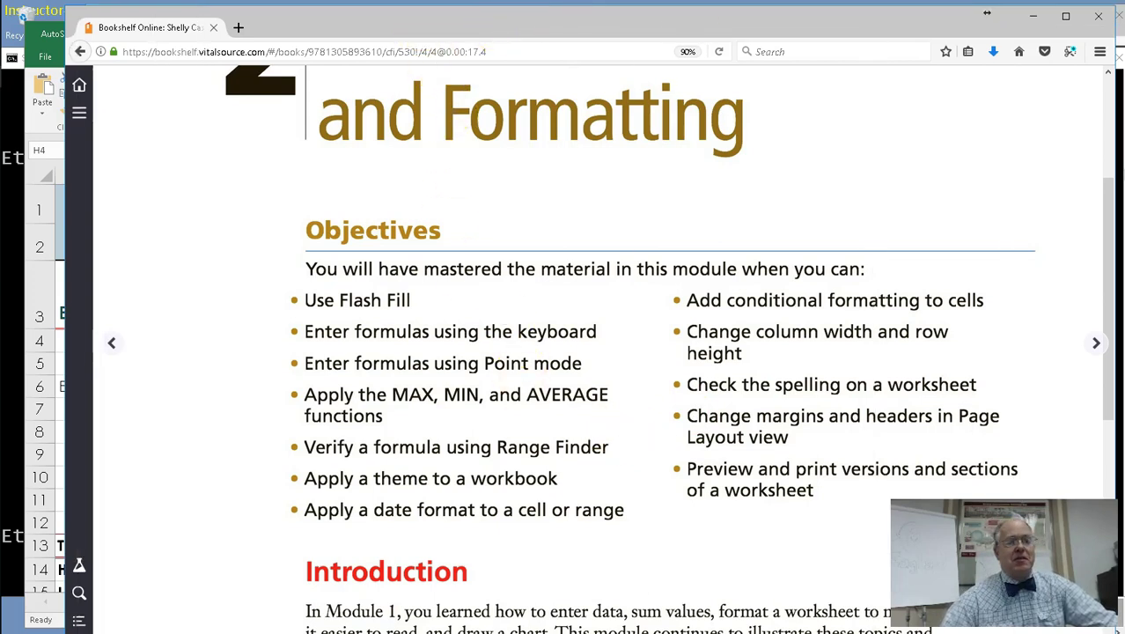
key(alt+Tab)
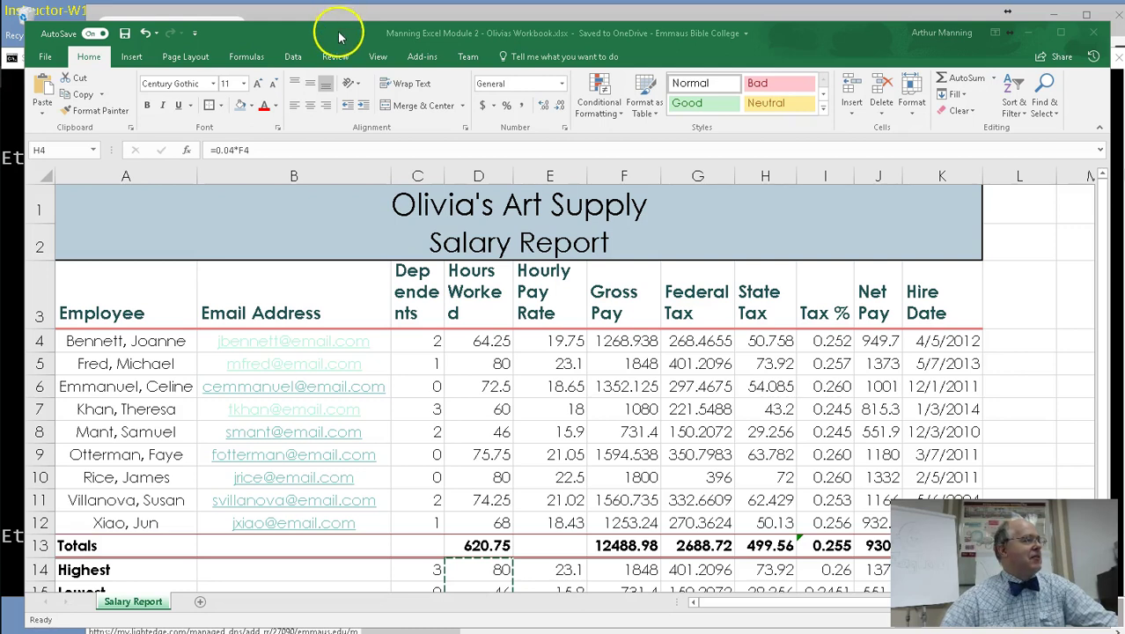
click(343, 34)
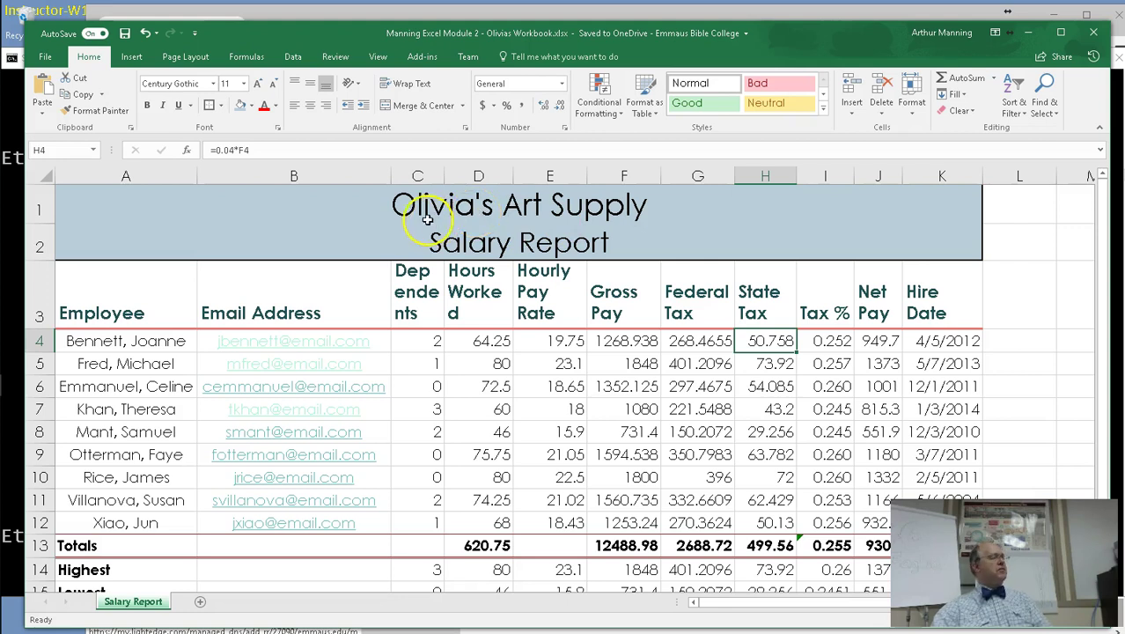
Create a blank workbook (Book2) and select cell A1 on Sheet1.
click(45, 56)
click(56, 111)
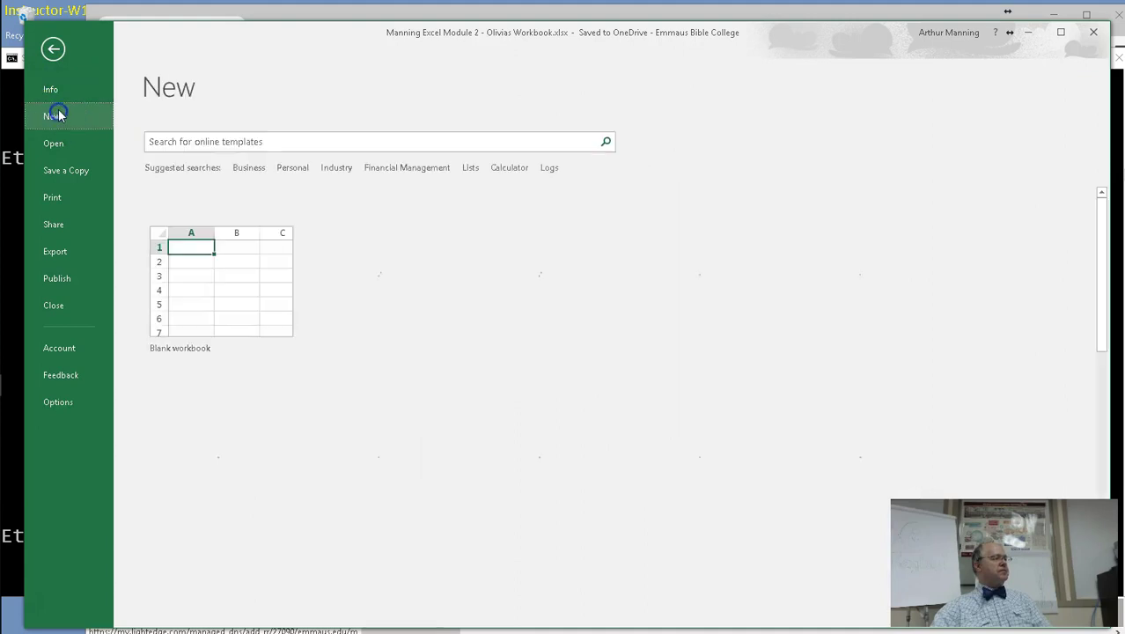
click(206, 280)
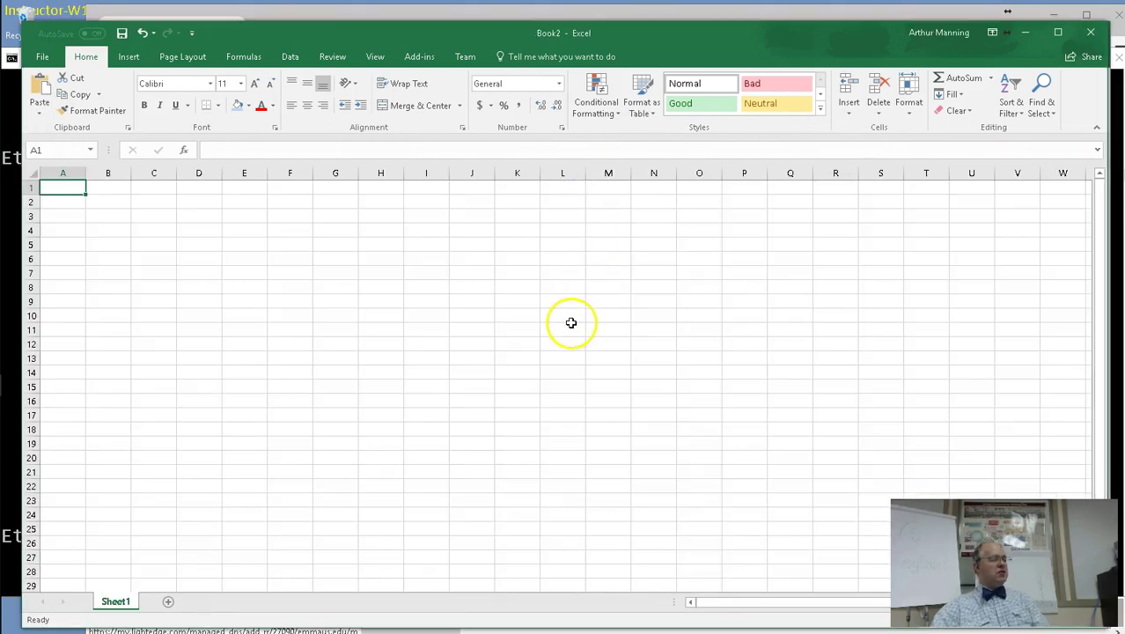
ctrl+scroll(569, 322, up, 6)
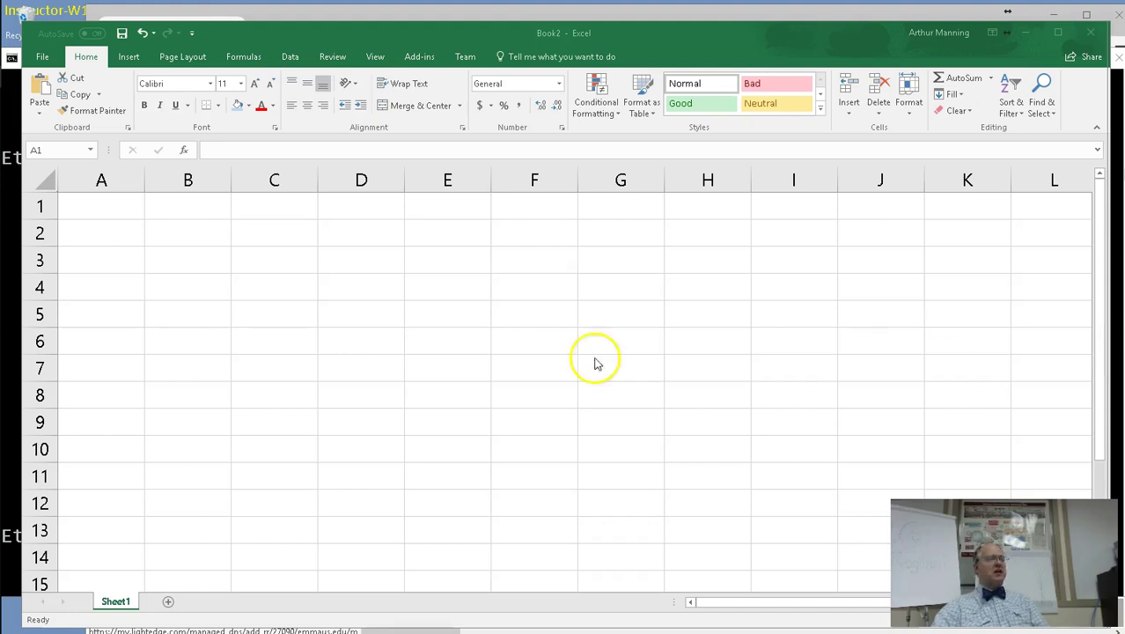
click(123, 215)
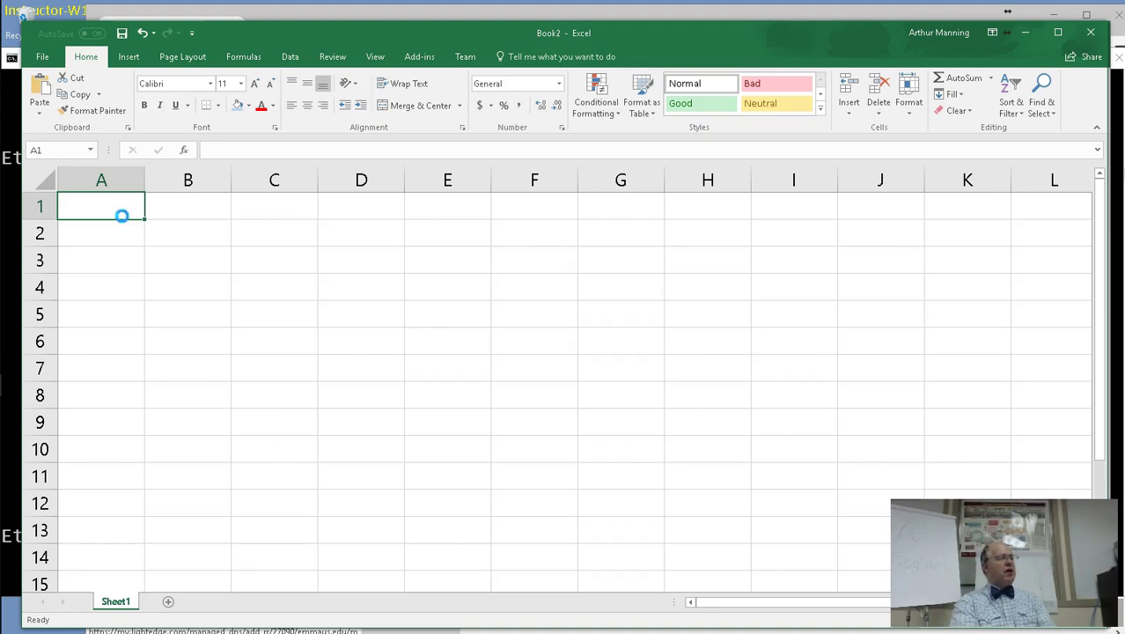
Save the workbook to OneDrive cs101-Fall2017 > Section 2 as '… Excel Module 2 - Olivias Art Supplies'.
key(ctrl+s)
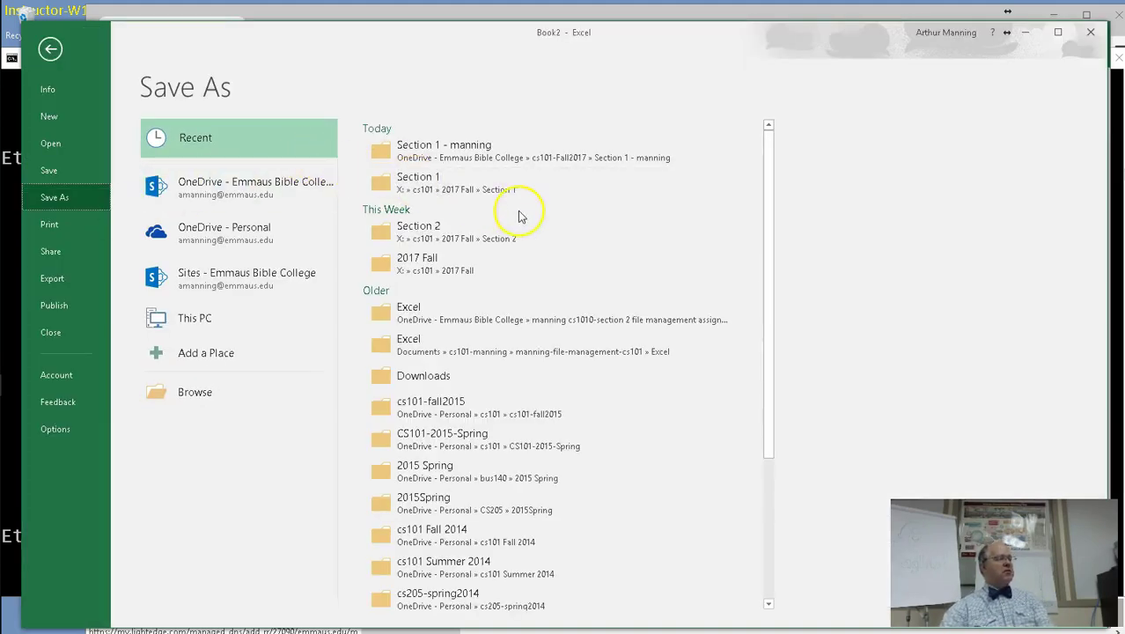
click(271, 203)
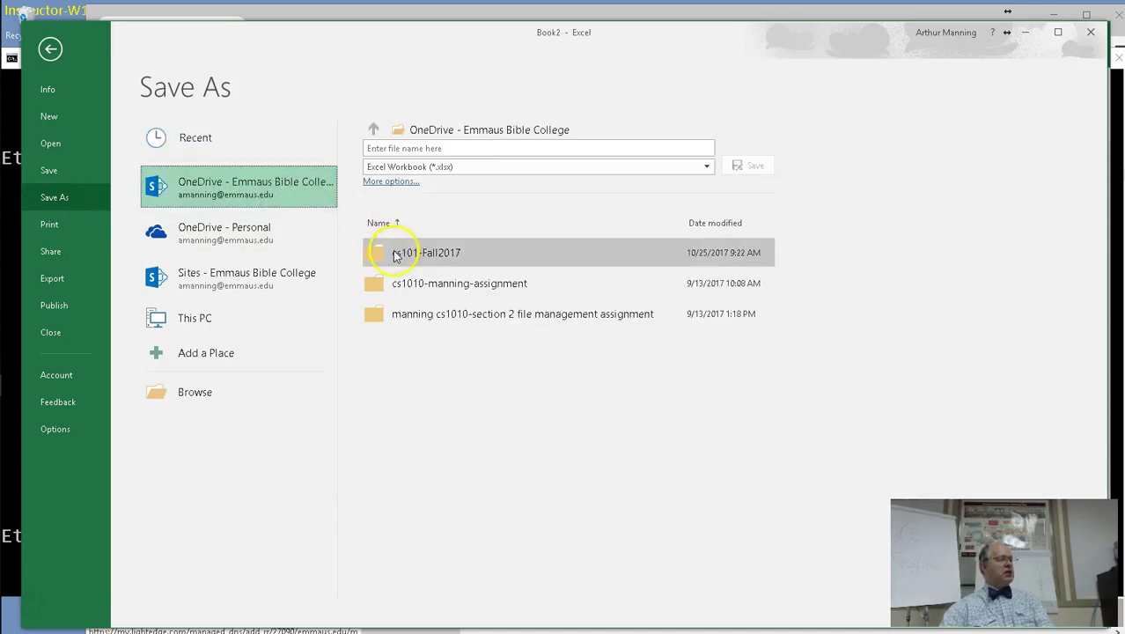
click(378, 253)
click(382, 283)
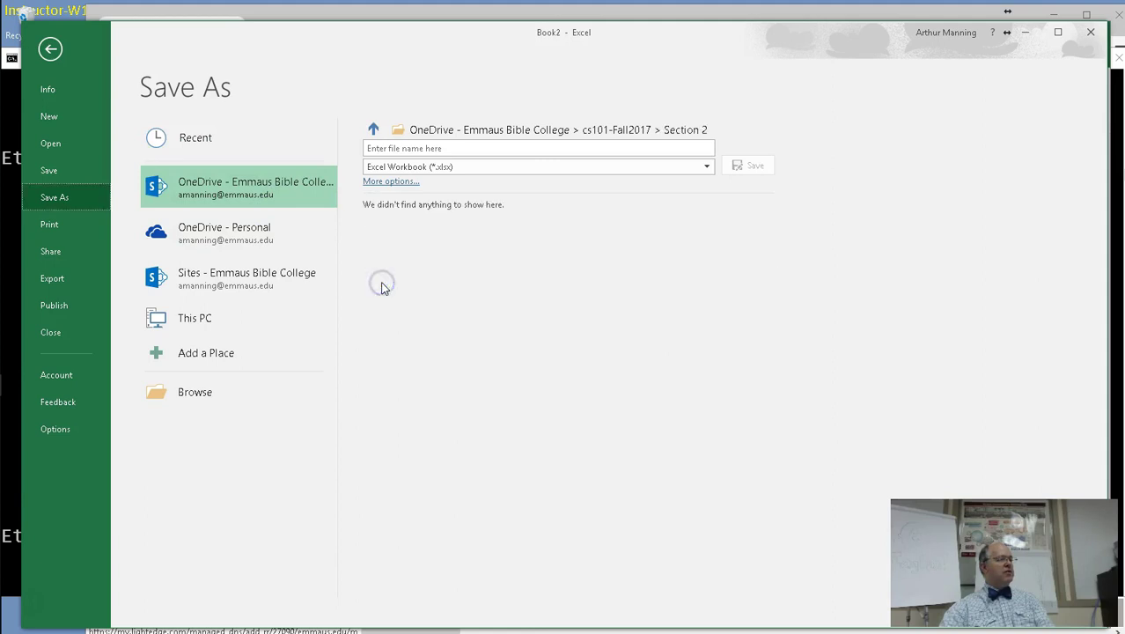
click(421, 150)
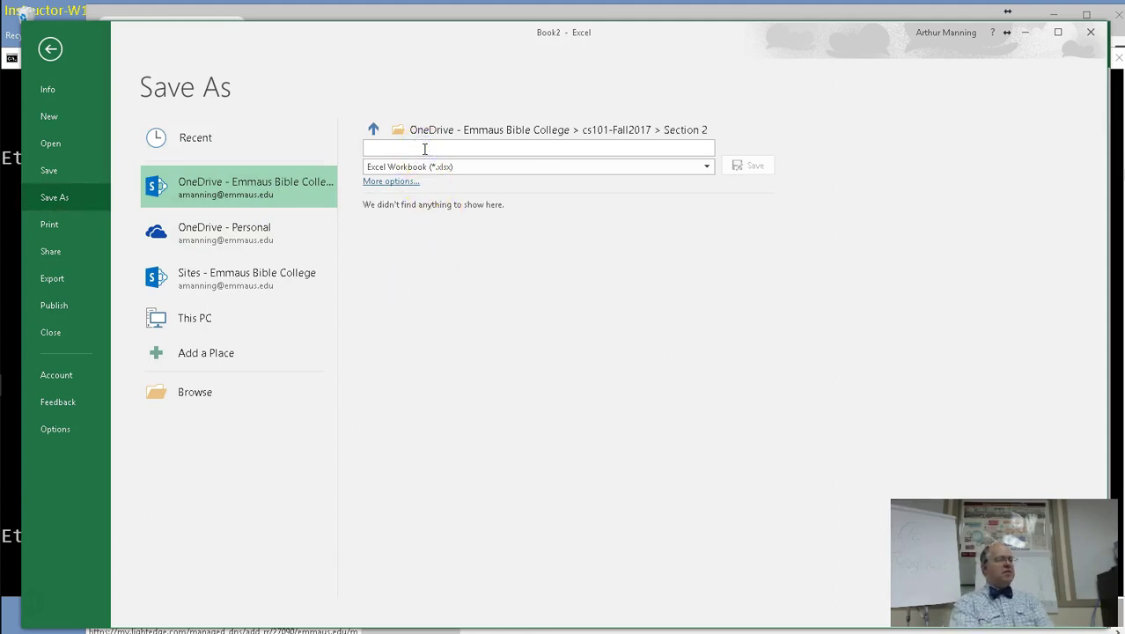
text(ex4)
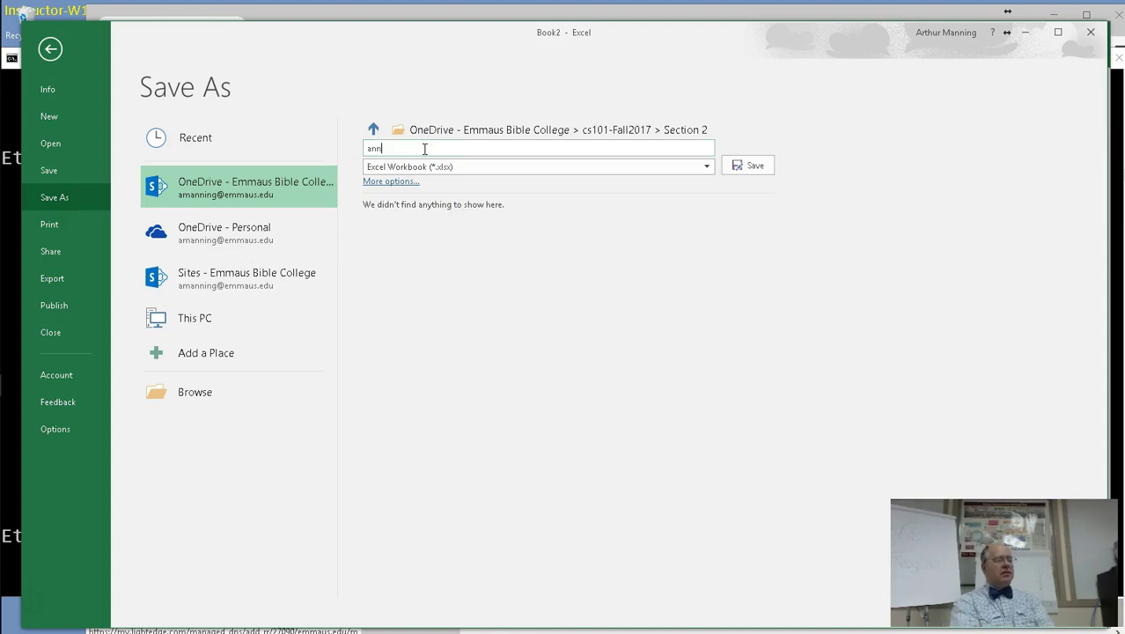
key(BackSpace)
key(BackSpace)
key(BackSpace)
text(manning)
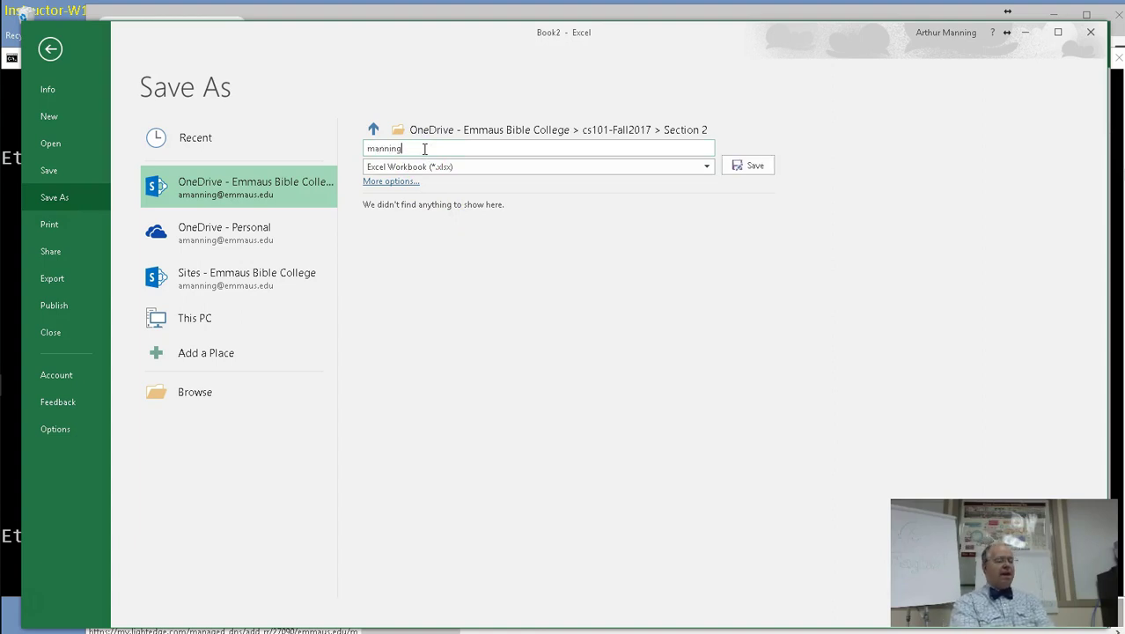
text( Excel M)
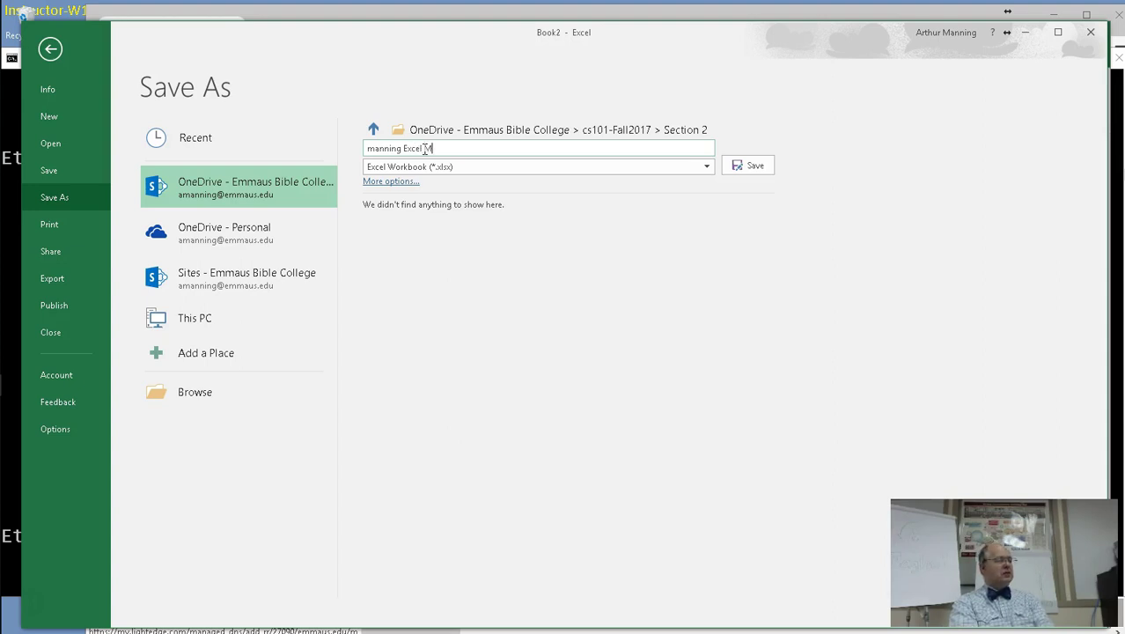
text(odule 2 - Olivia)
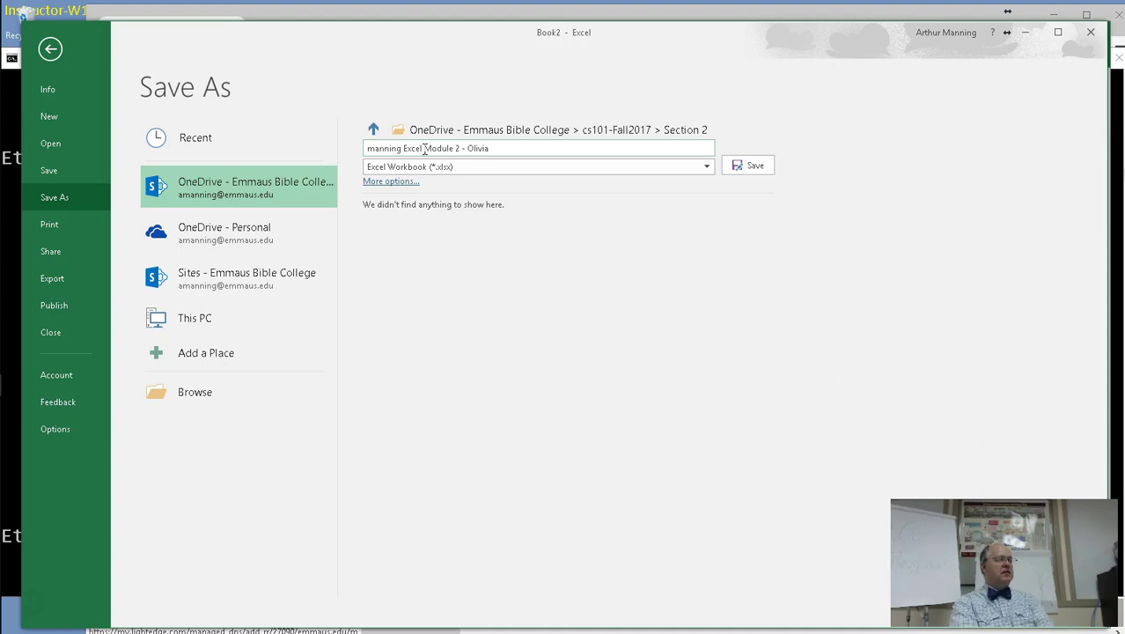
text(s Art Supplies)
key(ctrl+a)
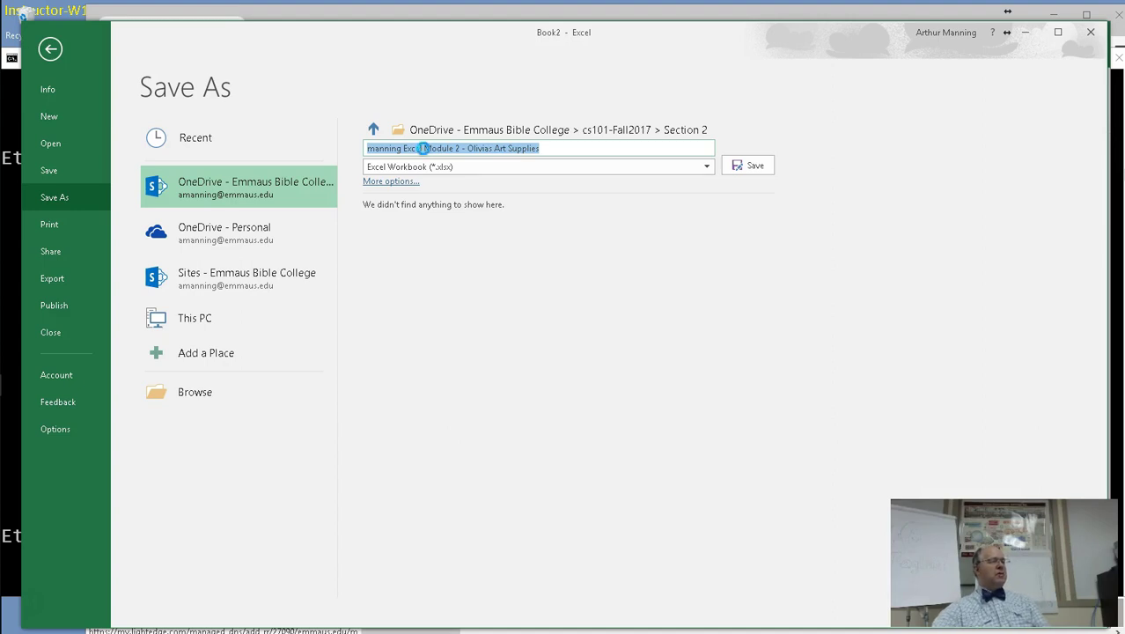
key(Return)
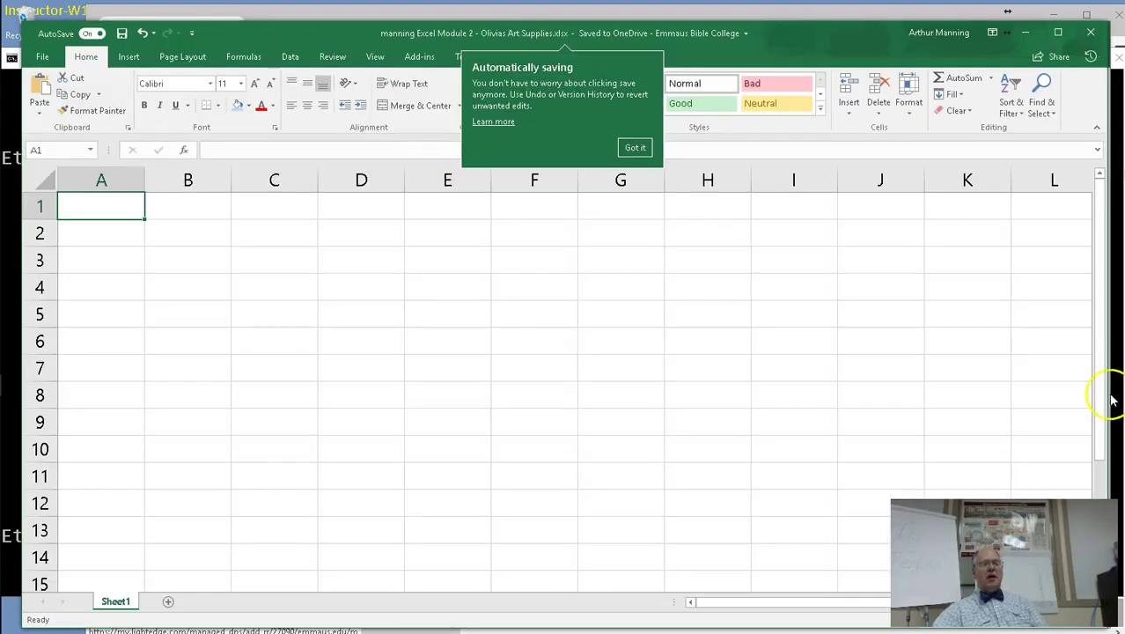
Enter 'Olivia's Art Supply' in A1 and 'Salary' in A2.
click(109, 210)
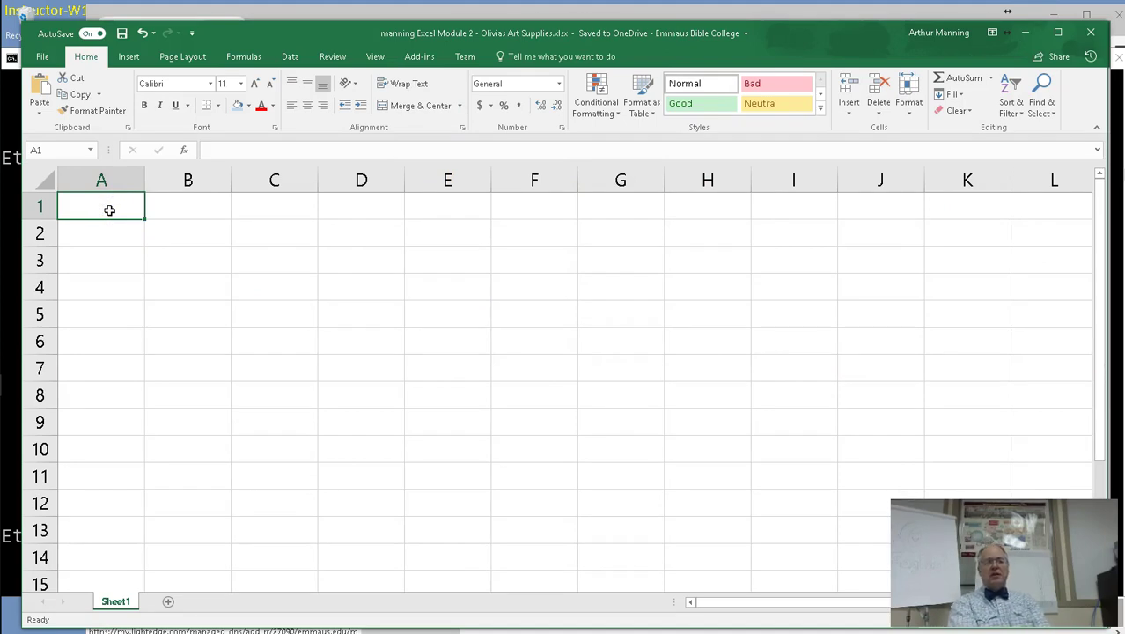
text(Olivia)
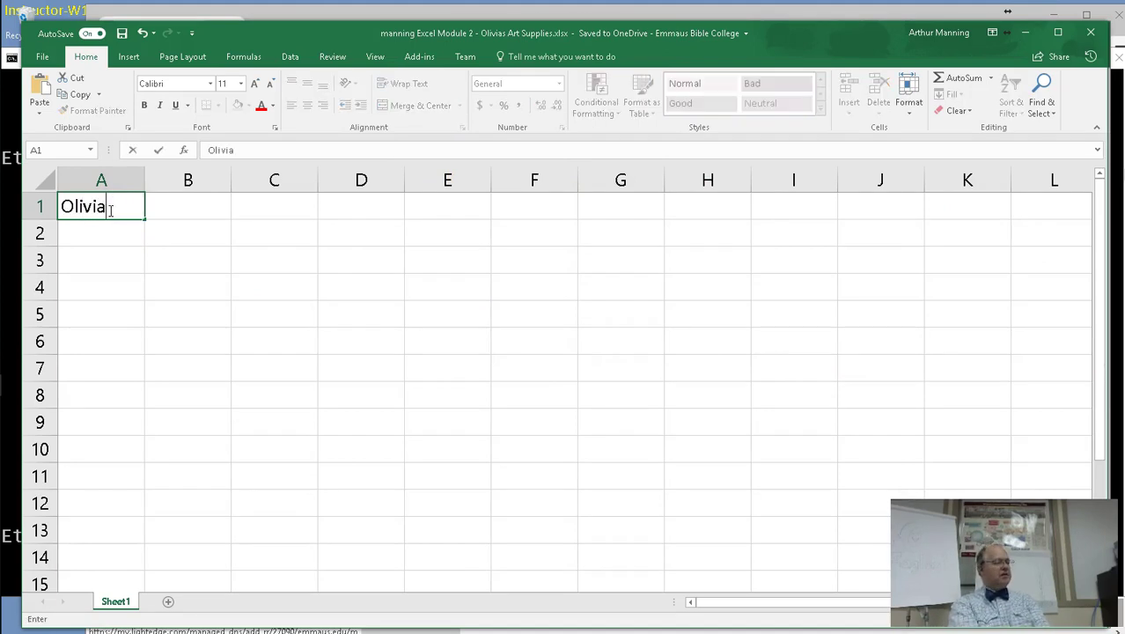
text('s Art S)
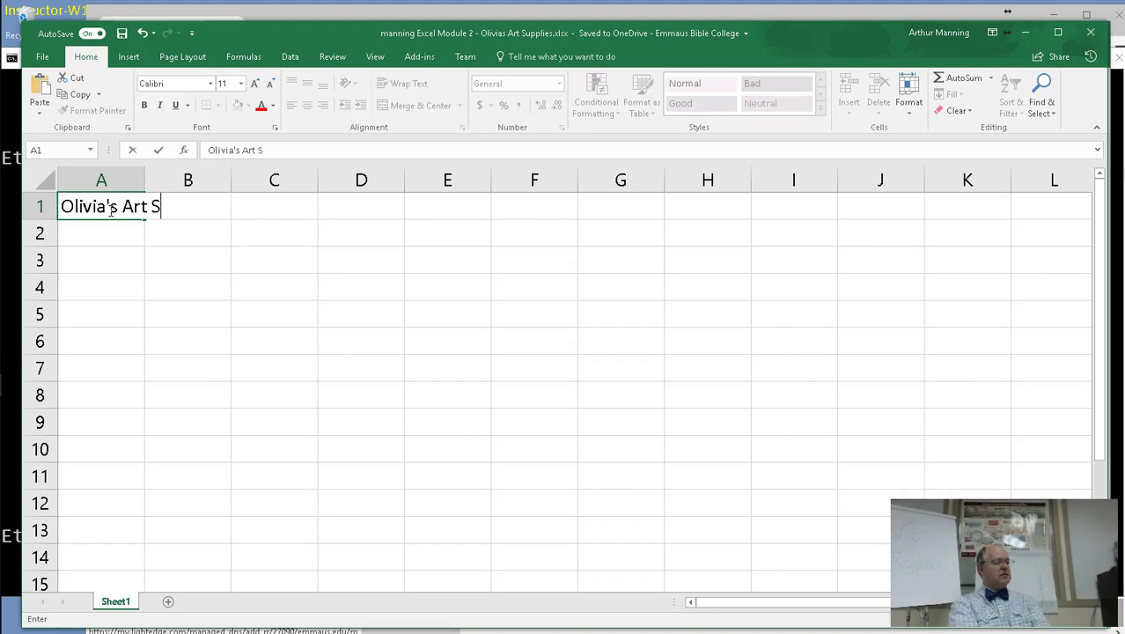
text(upply)
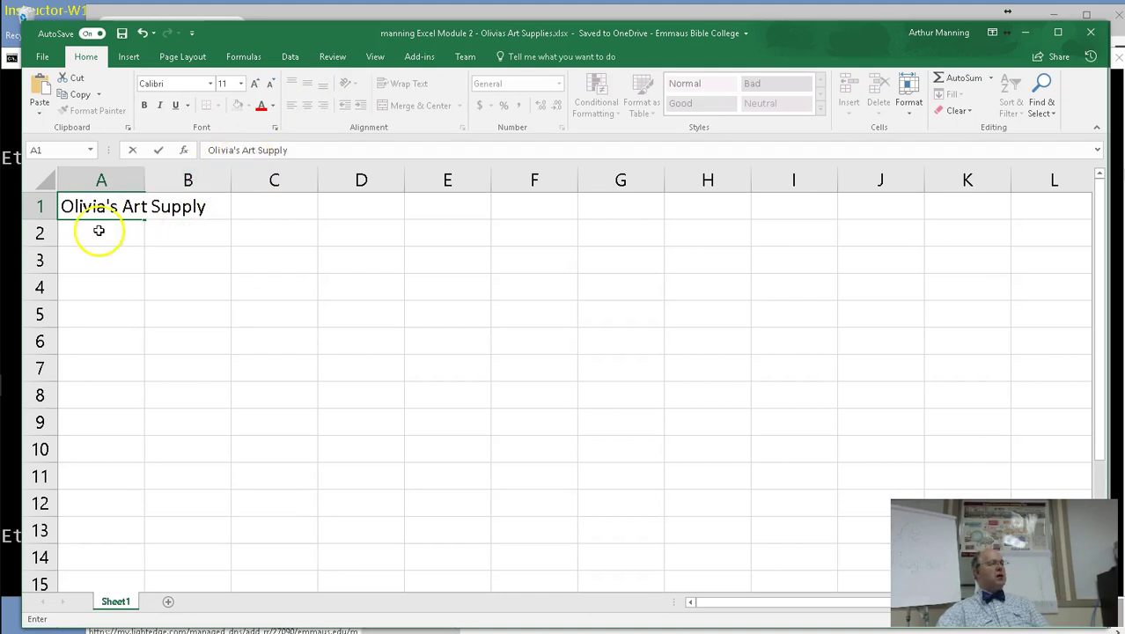
click(96, 235)
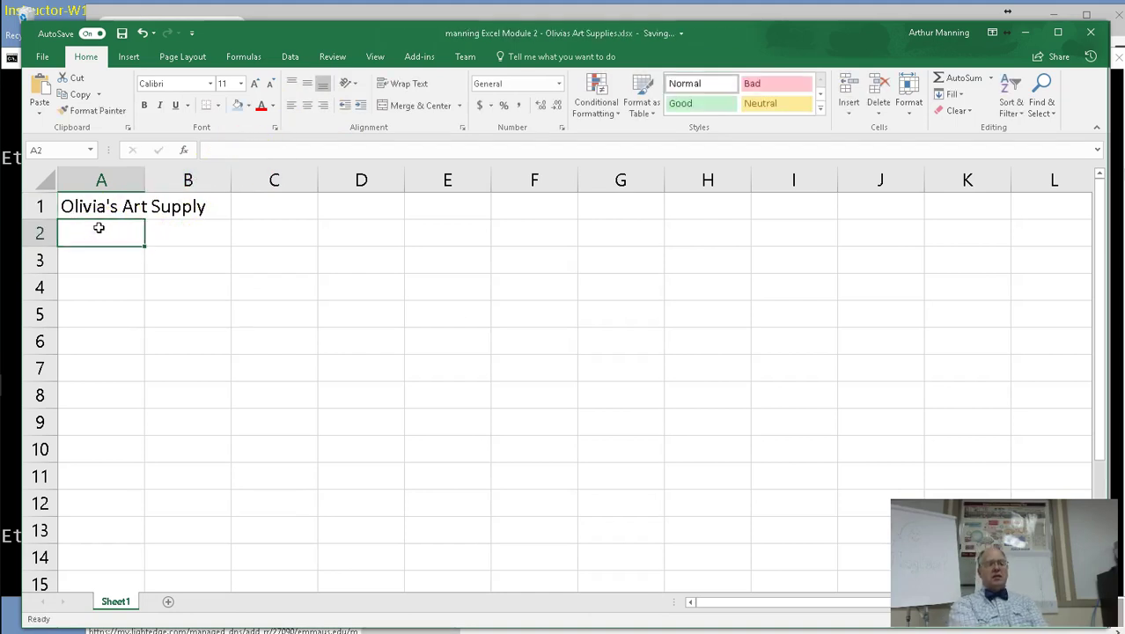
text(Salary)
key(Return)
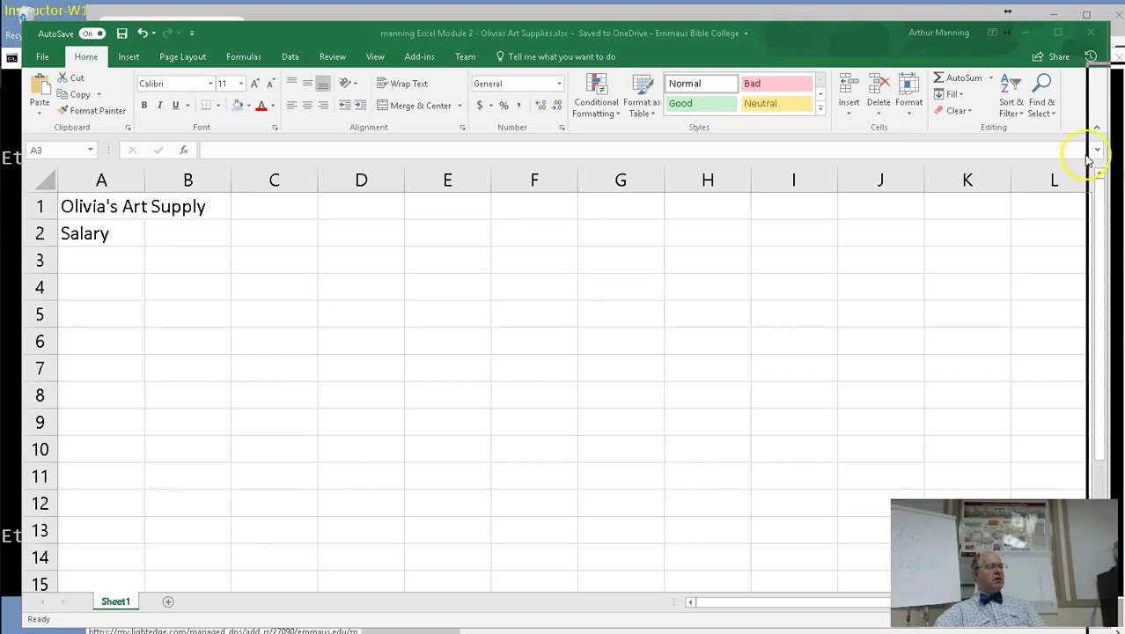
Enlarge the textbook window, scroll to the Figure 2-3 salary report sketch, then minimize it.
drag(1090, 176, 112, 141)
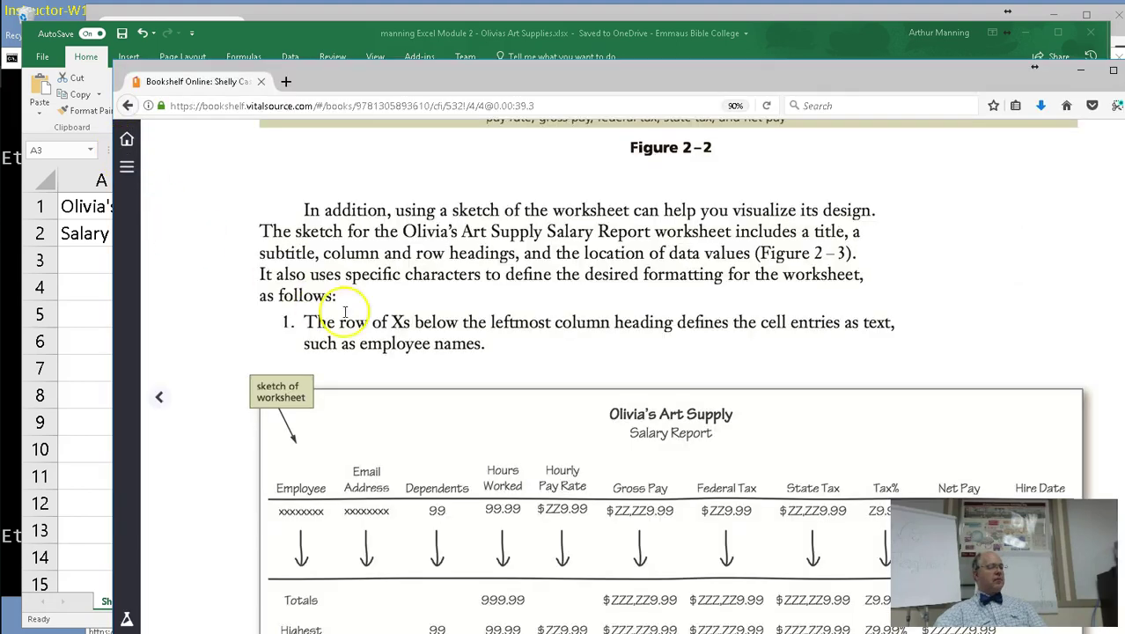
scroll(359, 315, down, 5)
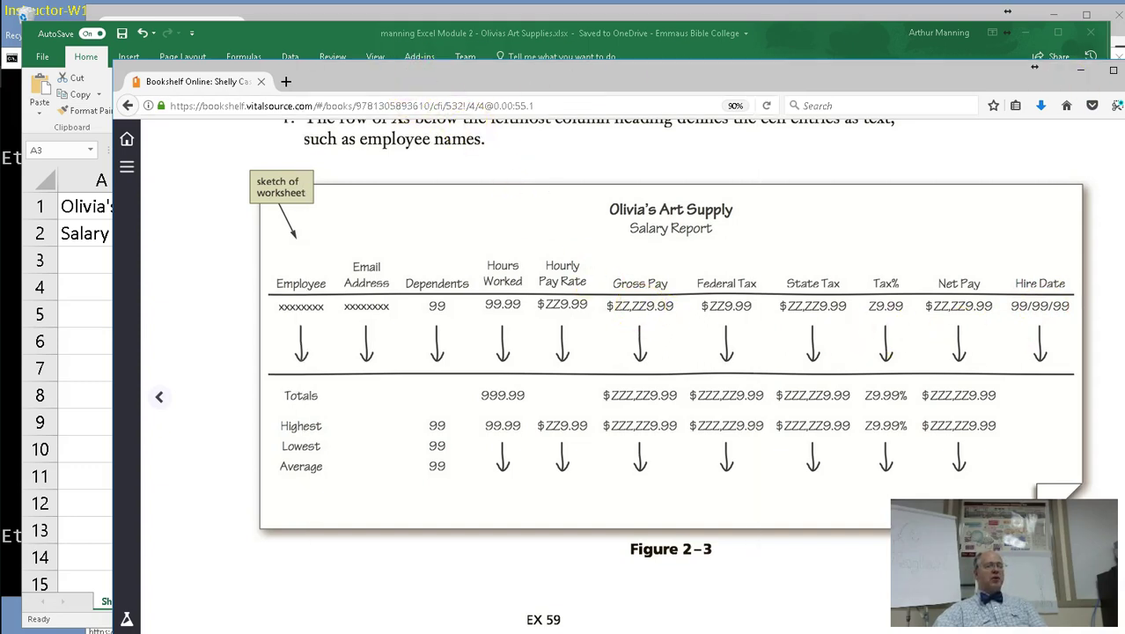
click(1080, 69)
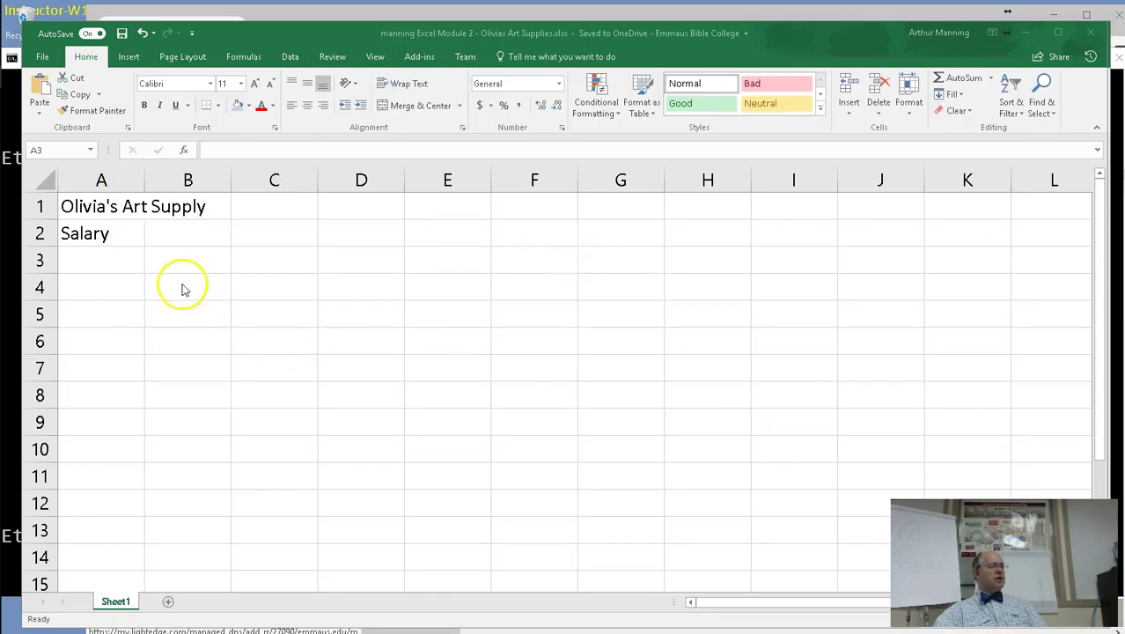
Enter headings Employee, Email Address, Dependents and Hour Worked into A3:D3.
click(111, 264)
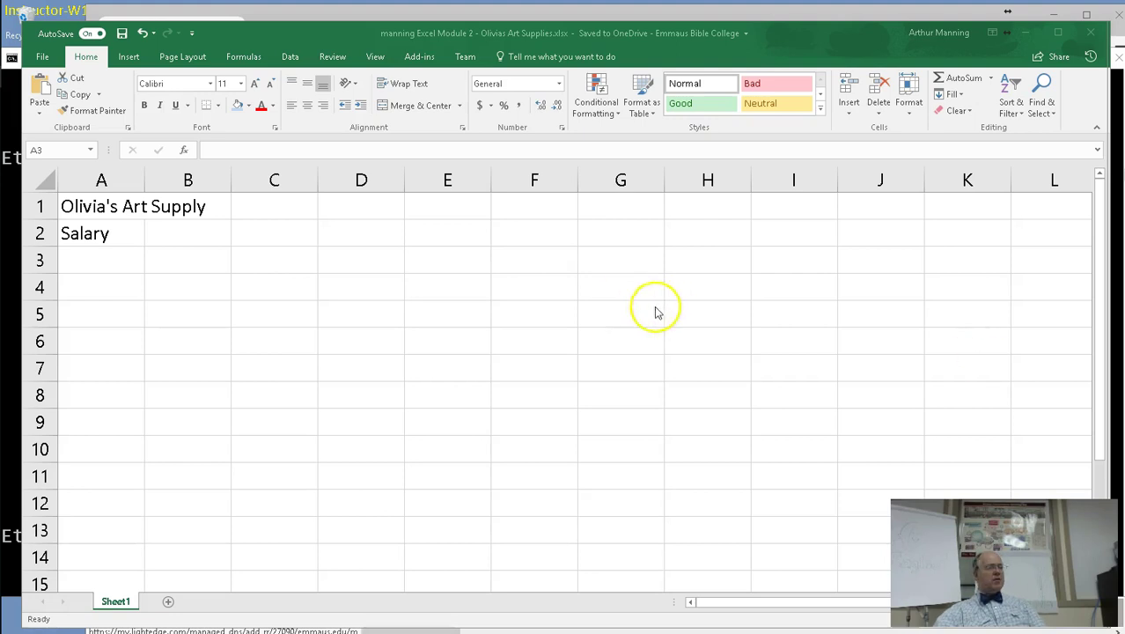
click(84, 262)
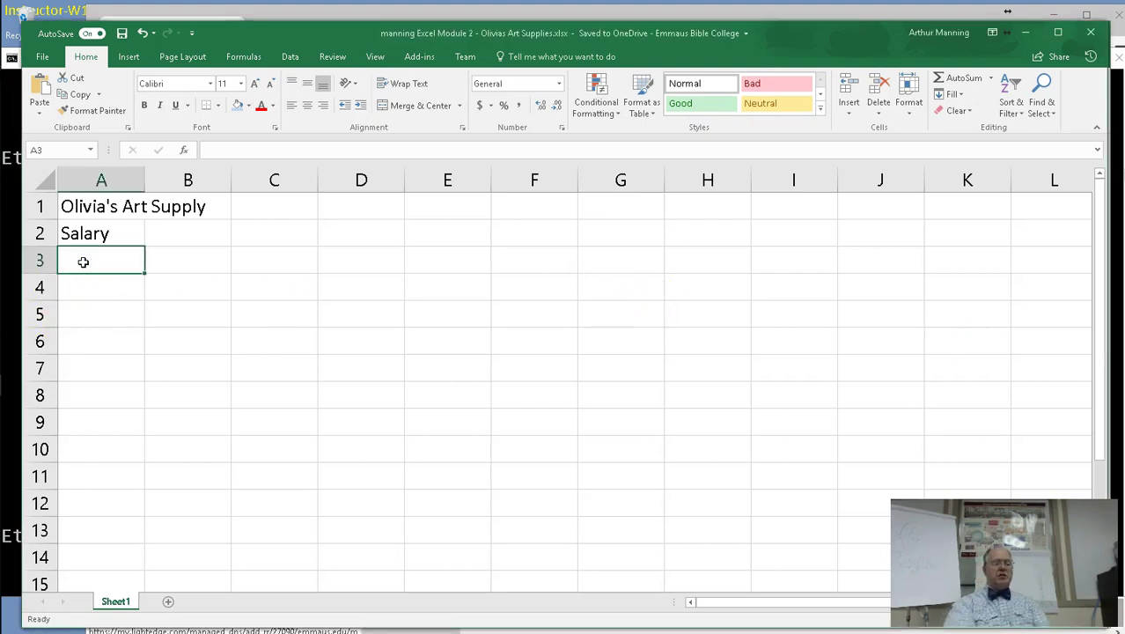
text(Empl)
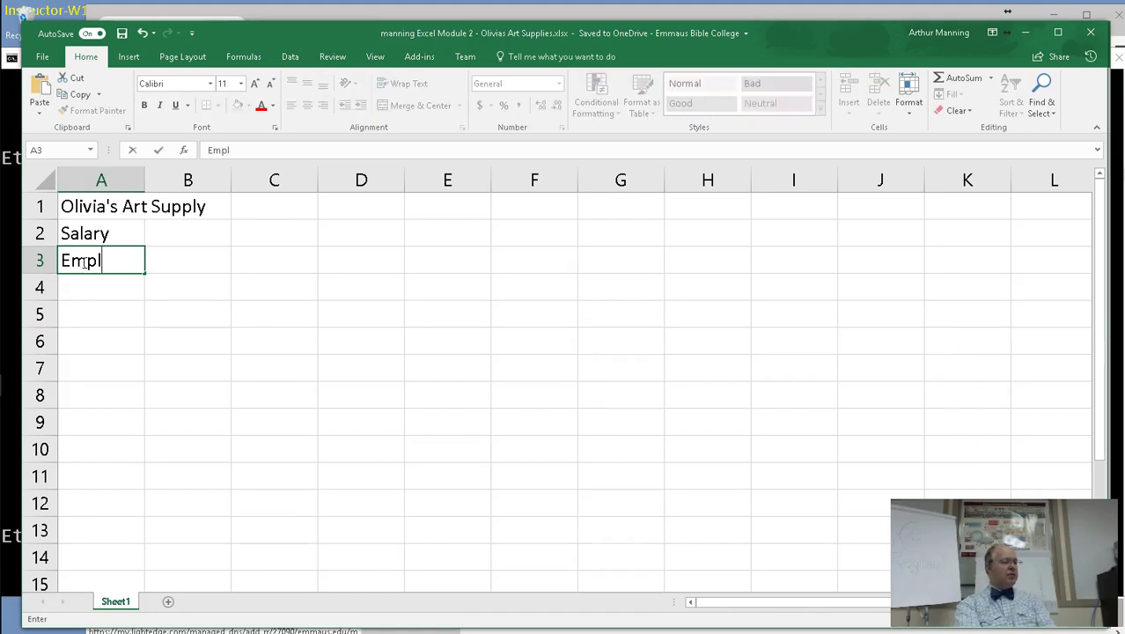
text(oyee)
key(Tab)
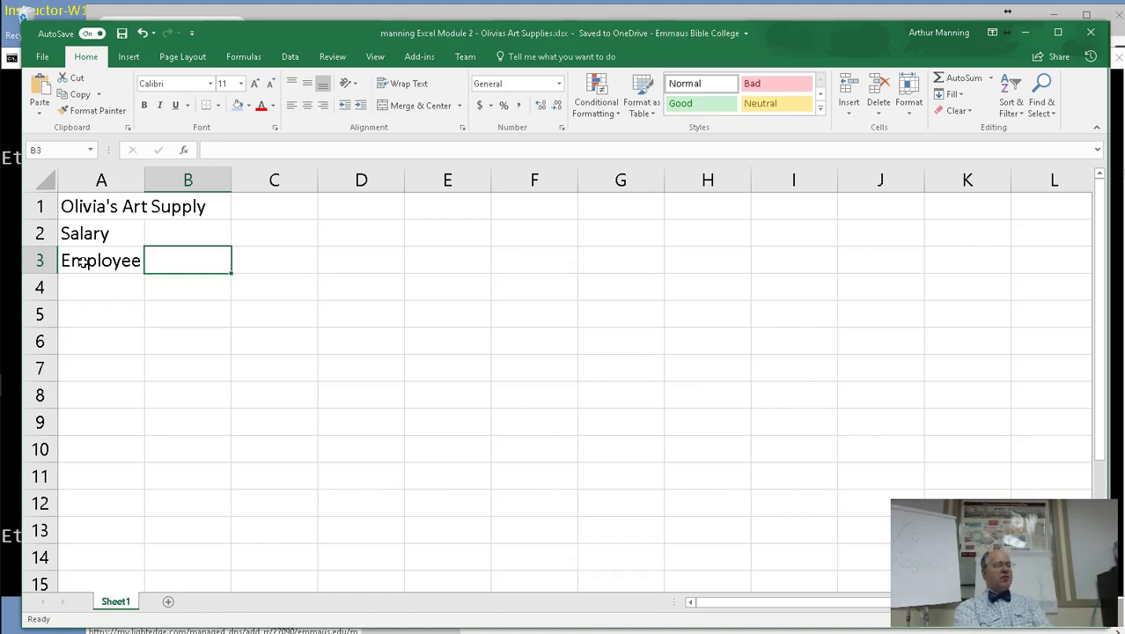
text(E)
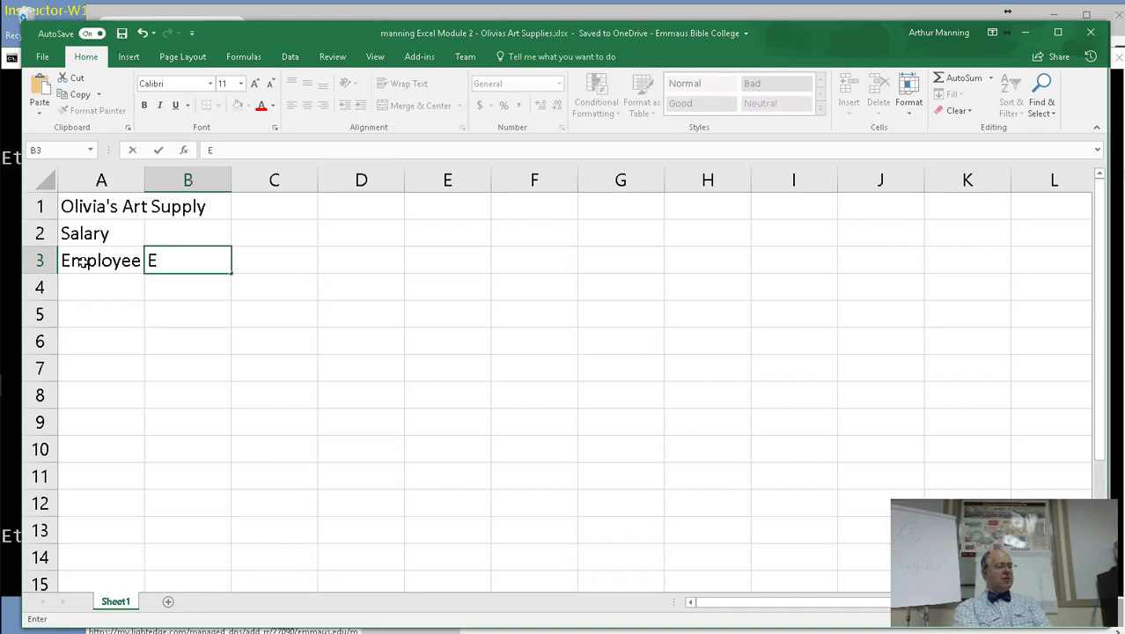
text(mail Address)
key(Tab)
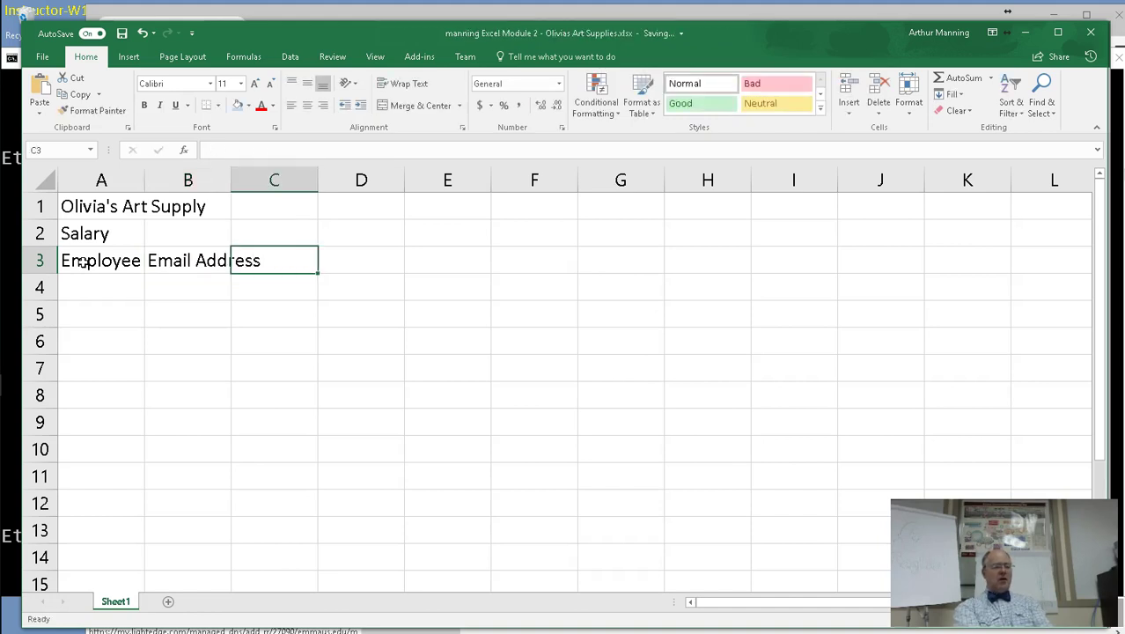
text(Dp)
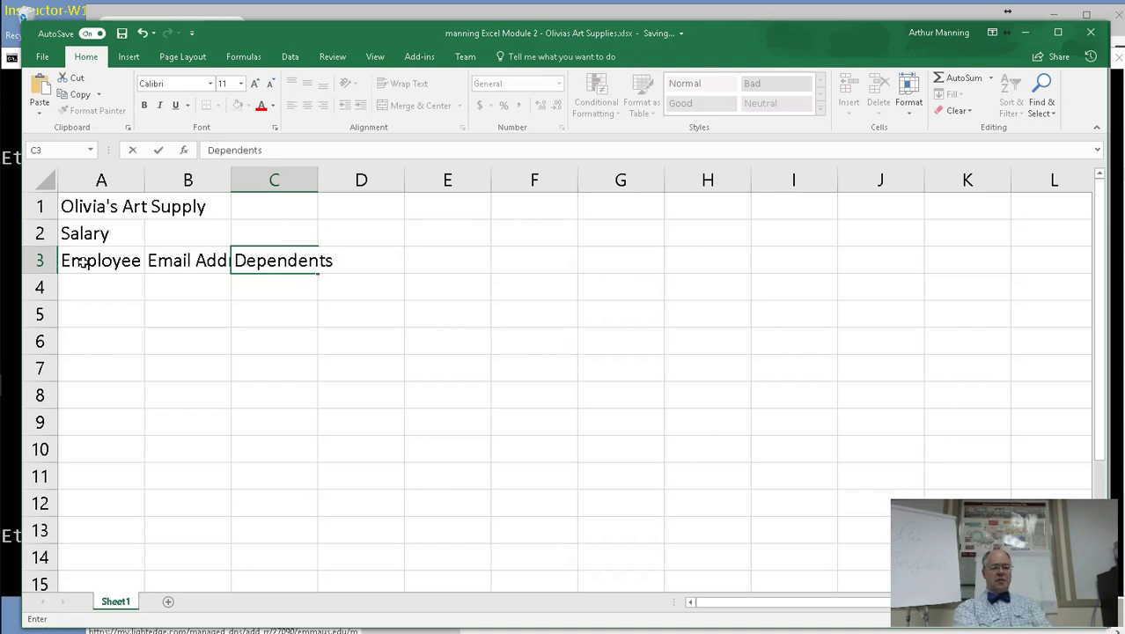
key(Tab)
text(Hour)
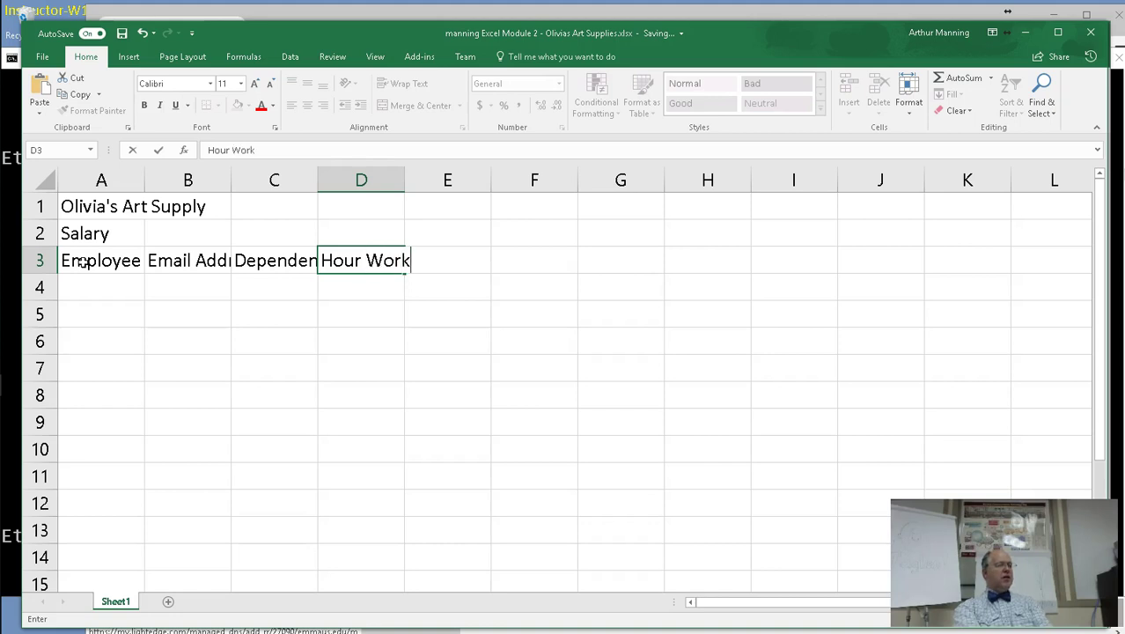
text( Worked)
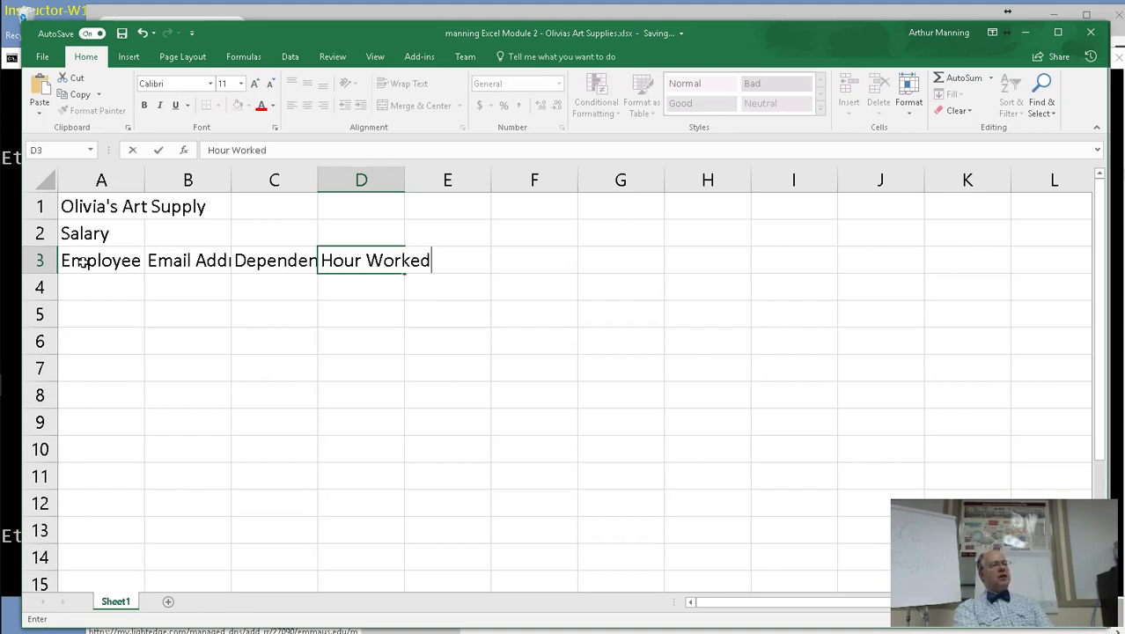
key(Return)
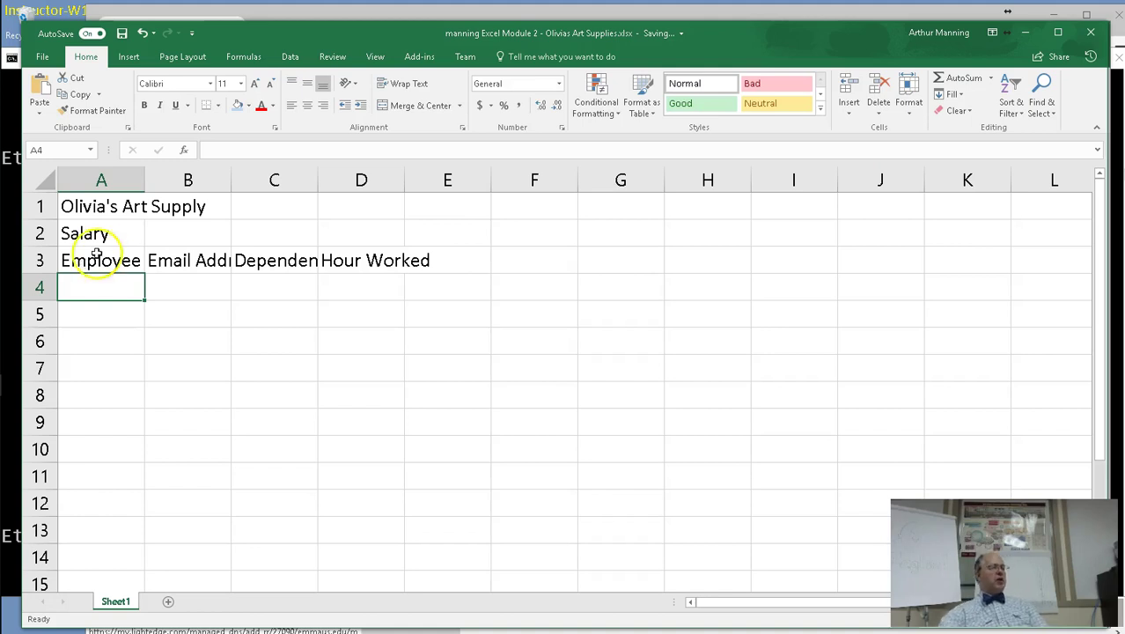
Turn on Wrap text for row 3 and widen column C to fit Dependents.
click(42, 260)
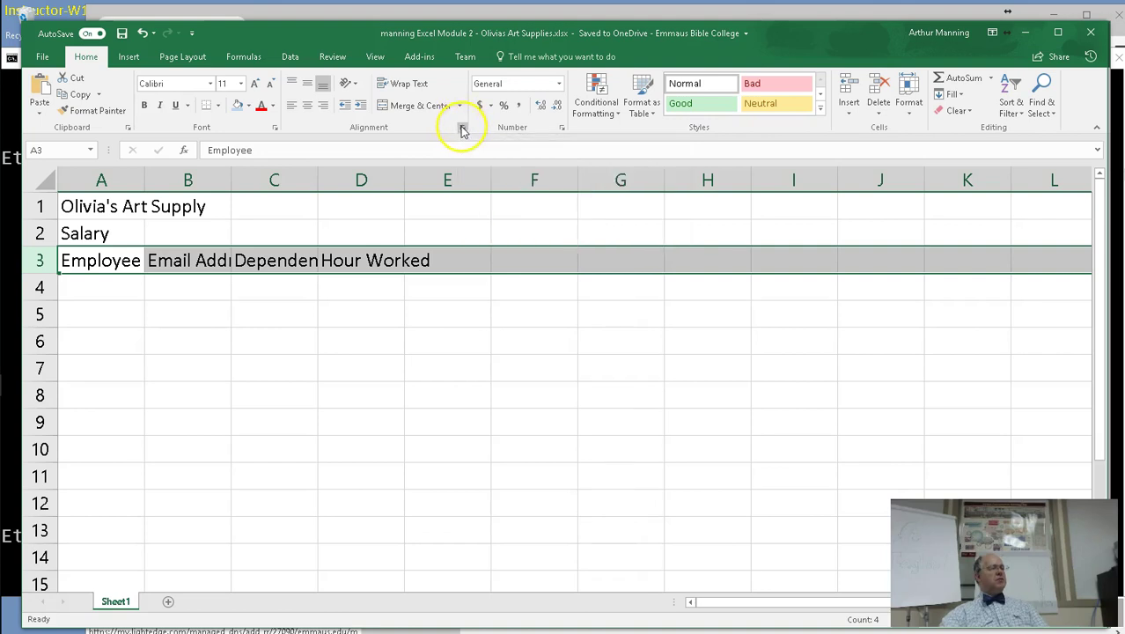
click(462, 129)
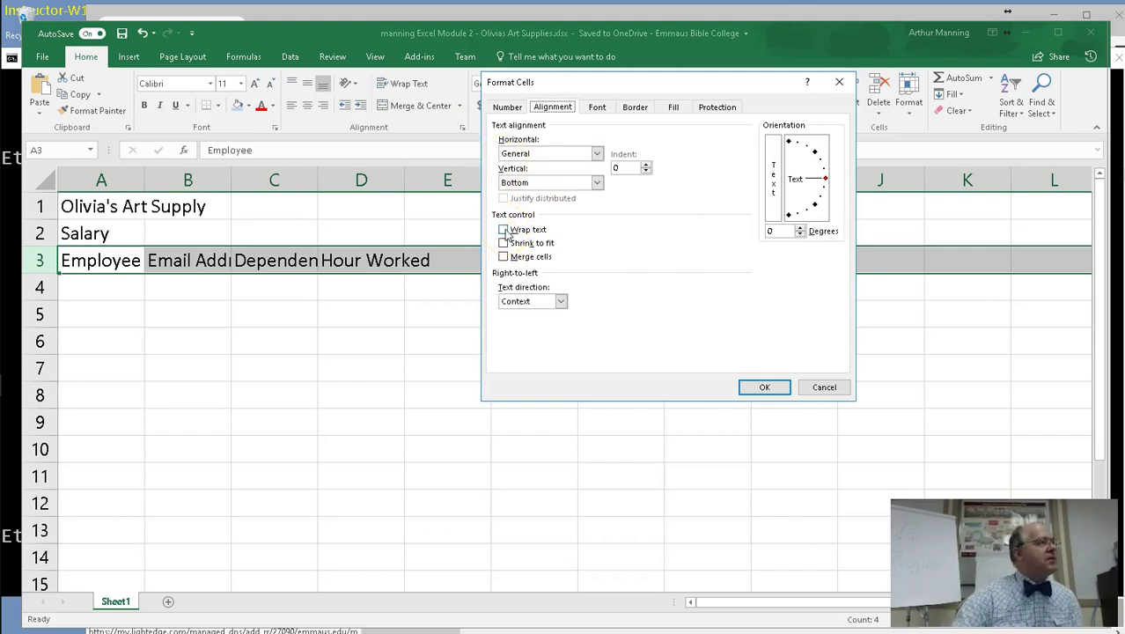
click(504, 230)
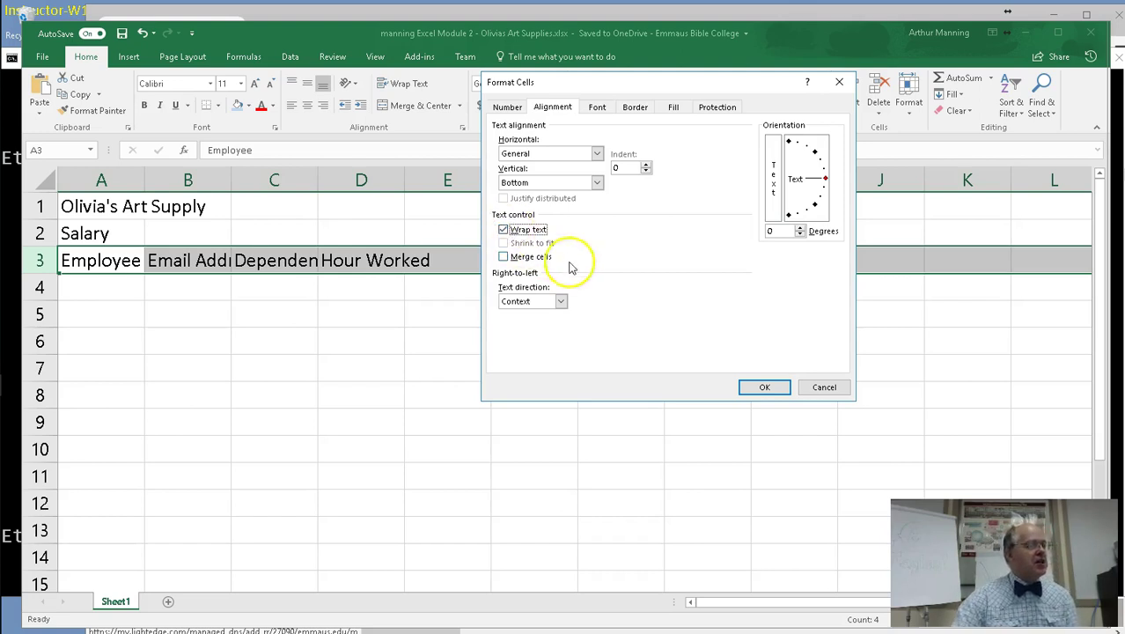
click(780, 387)
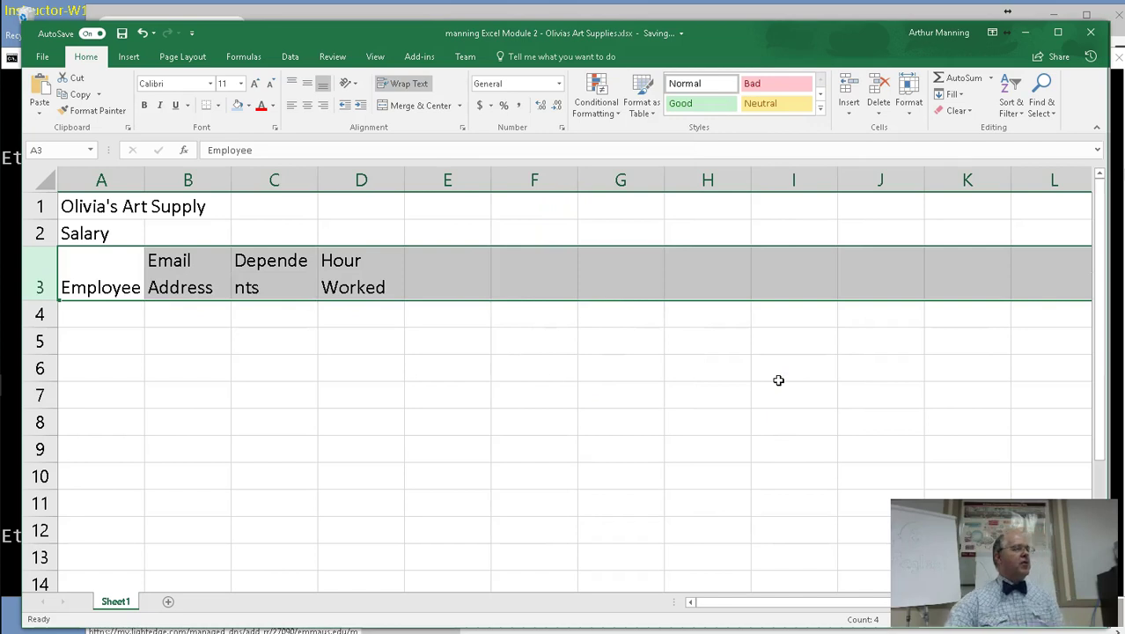
drag(327, 181, 336, 185)
mouse_move(421, 182)
mouse_down()
mouse_move(405, 183)
mouse_move(487, 185)
mouse_move(435, 186)
mouse_up()
click(410, 183)
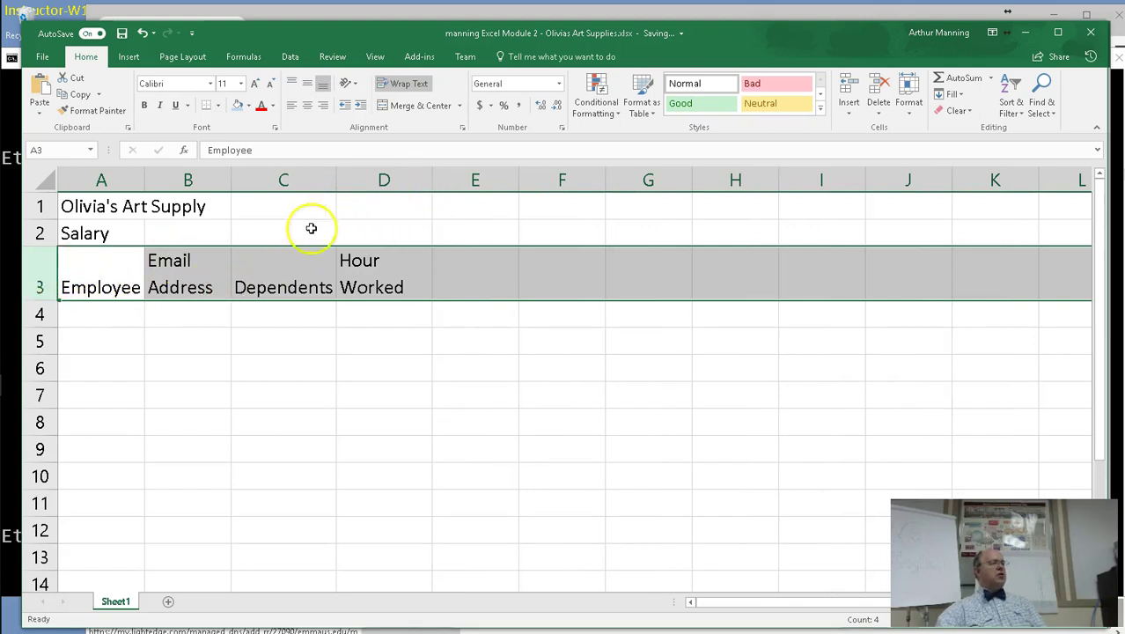
Recheck row 3's alignment settings without changing them, then deselect the row.
click(461, 128)
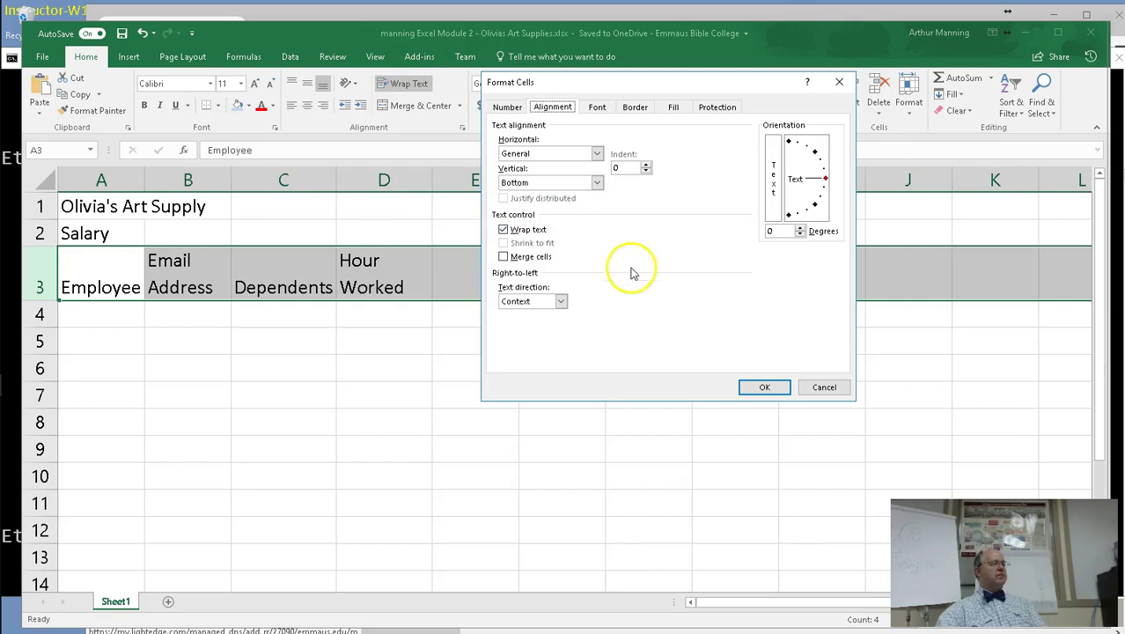
click(766, 388)
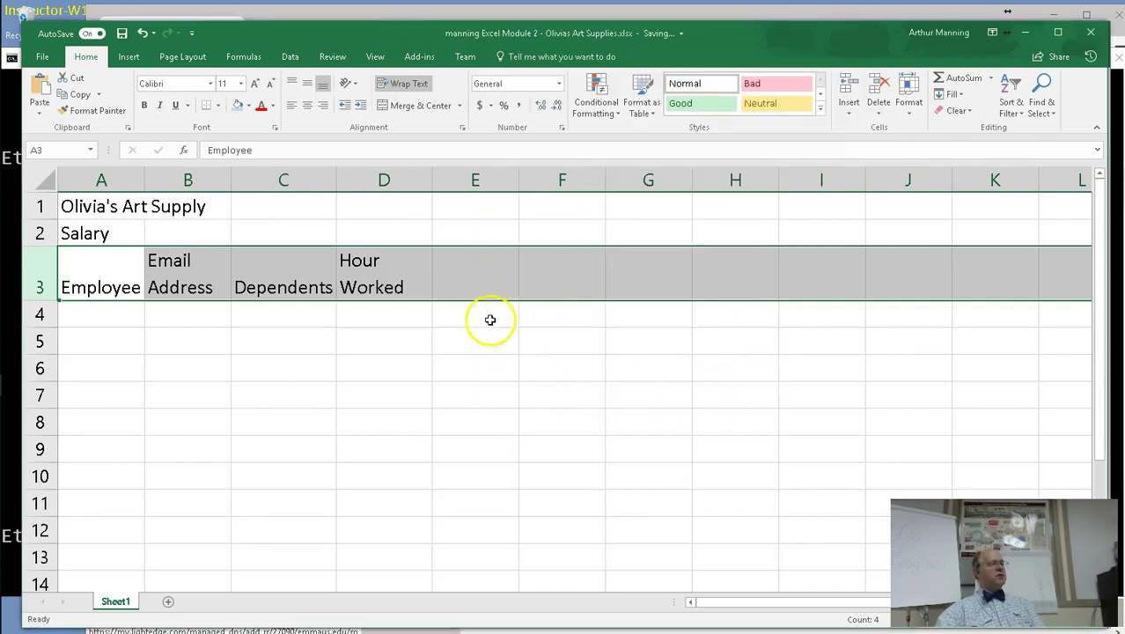
click(482, 287)
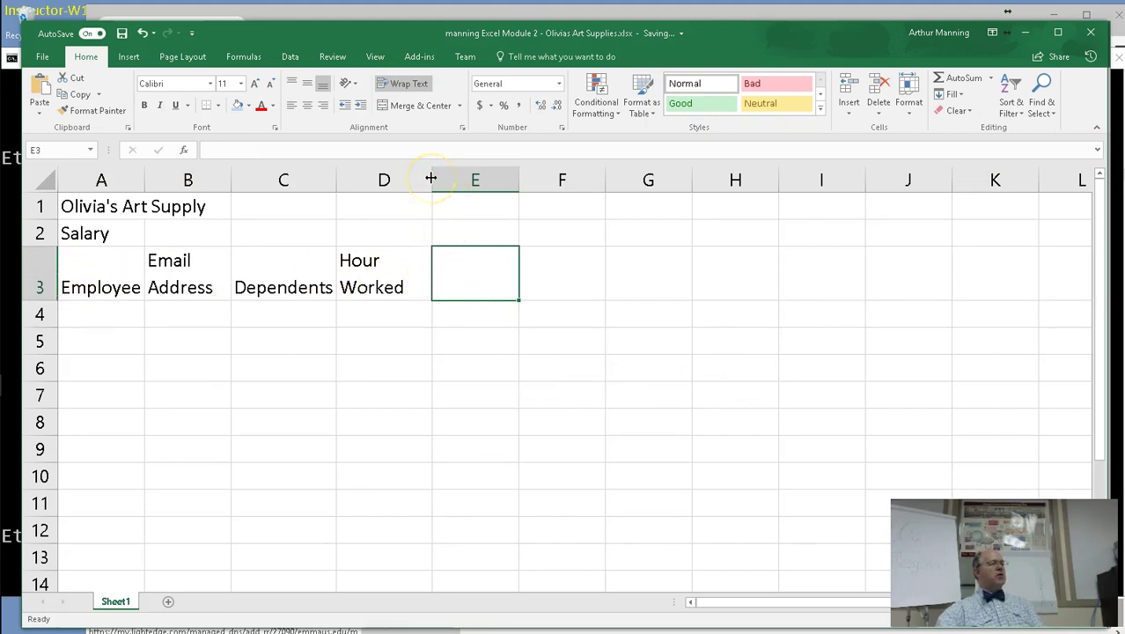
click(468, 277)
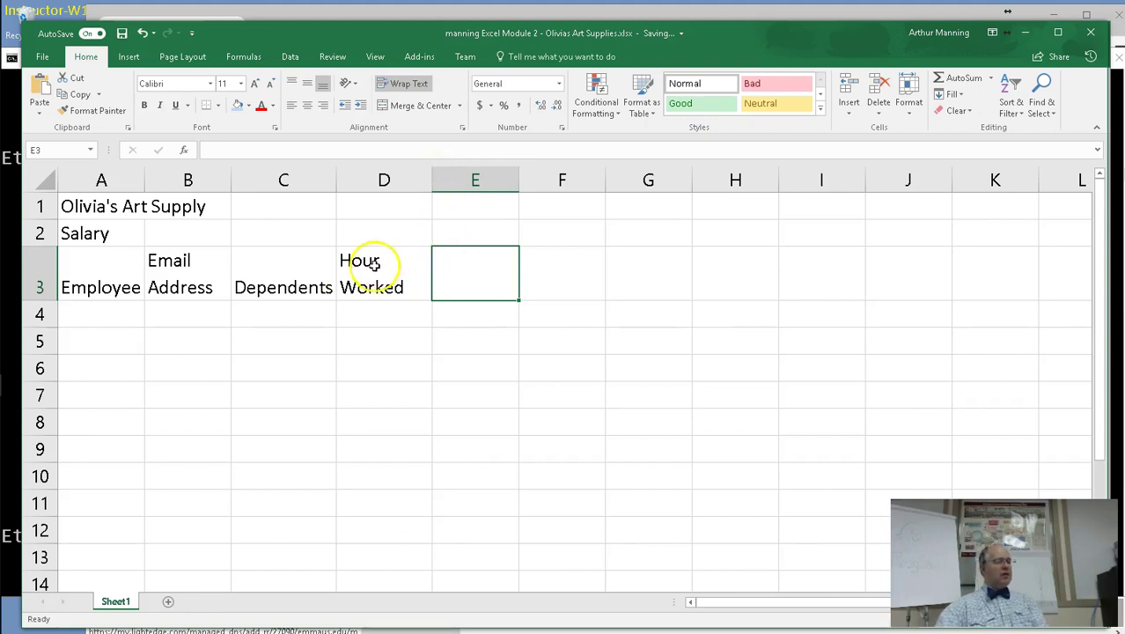
click(49, 272)
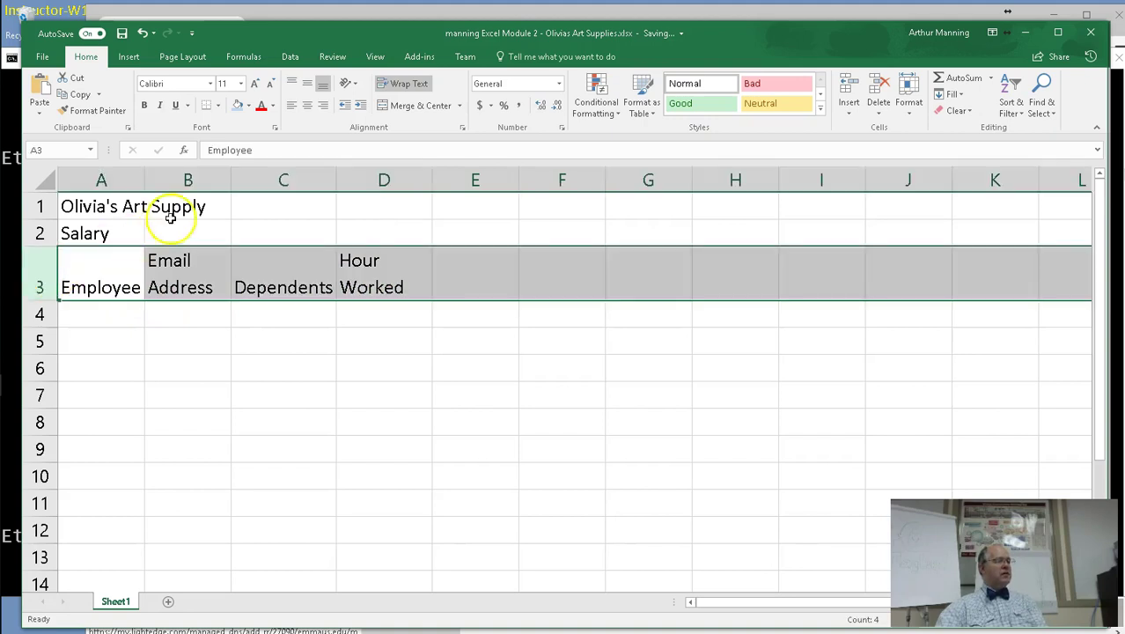
click(462, 128)
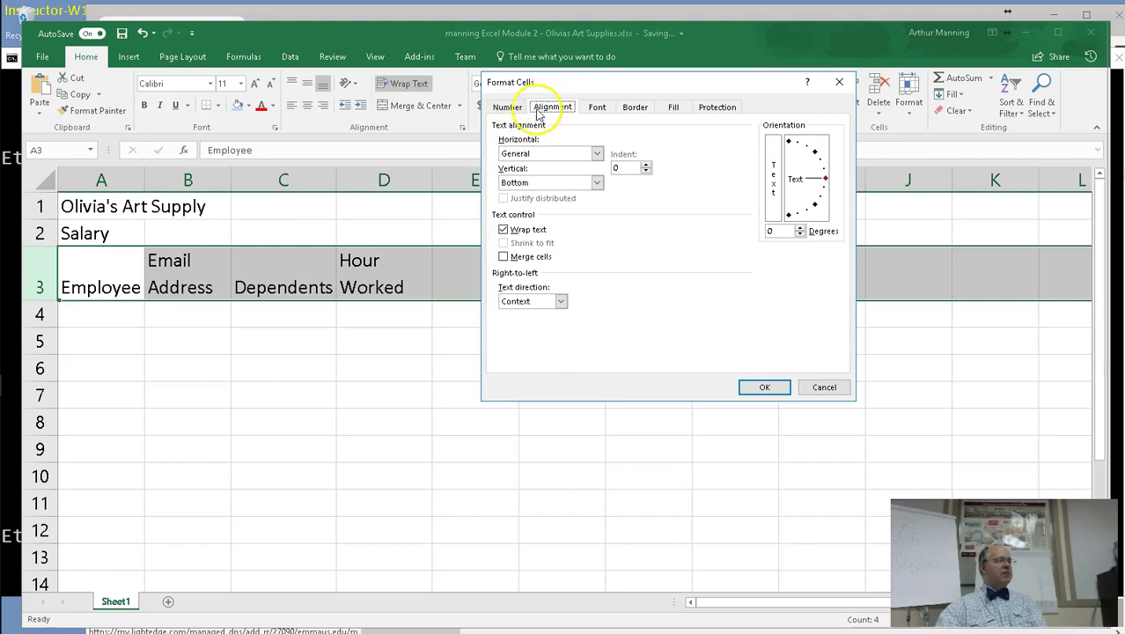
click(764, 388)
click(494, 267)
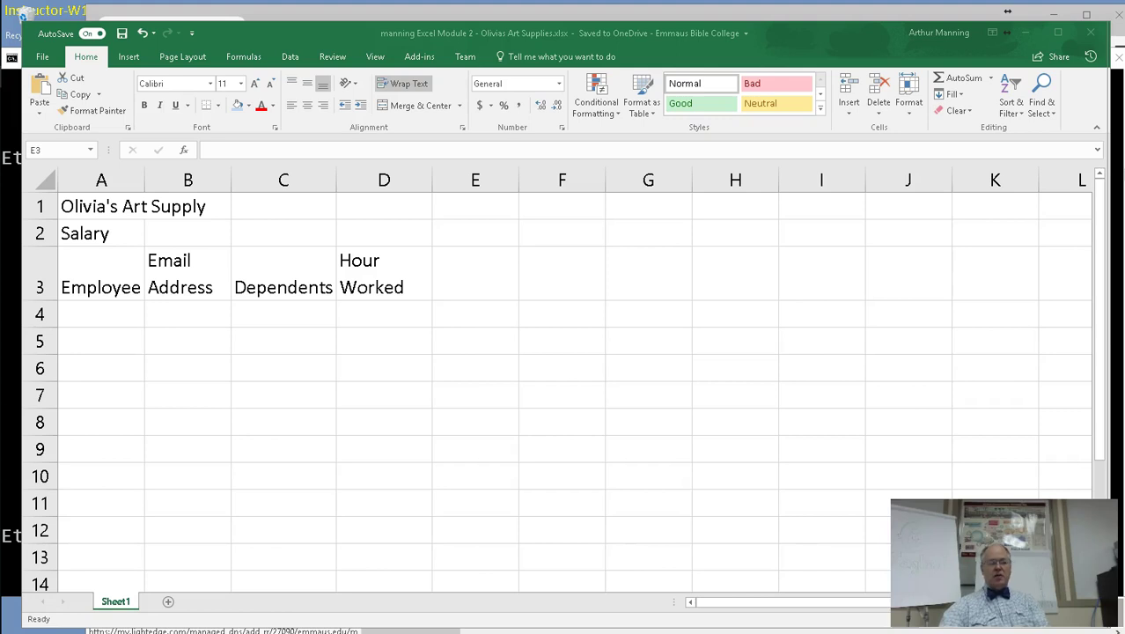
Correct the D3 heading to read 'Hours Worked'.
click(464, 283)
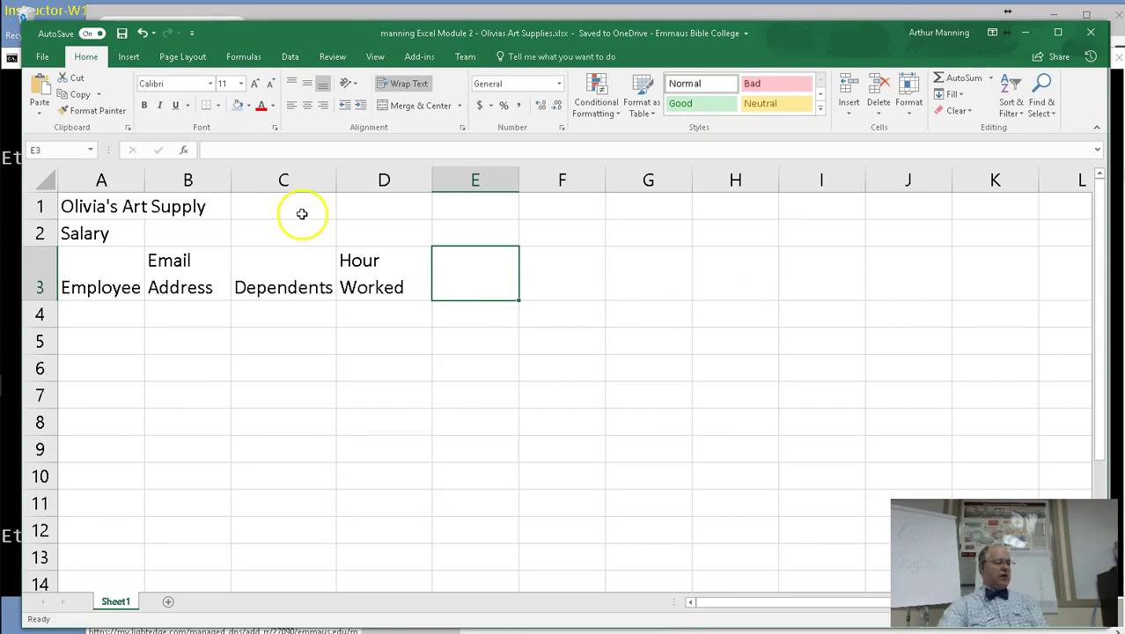
click(379, 263)
double_click(381, 262)
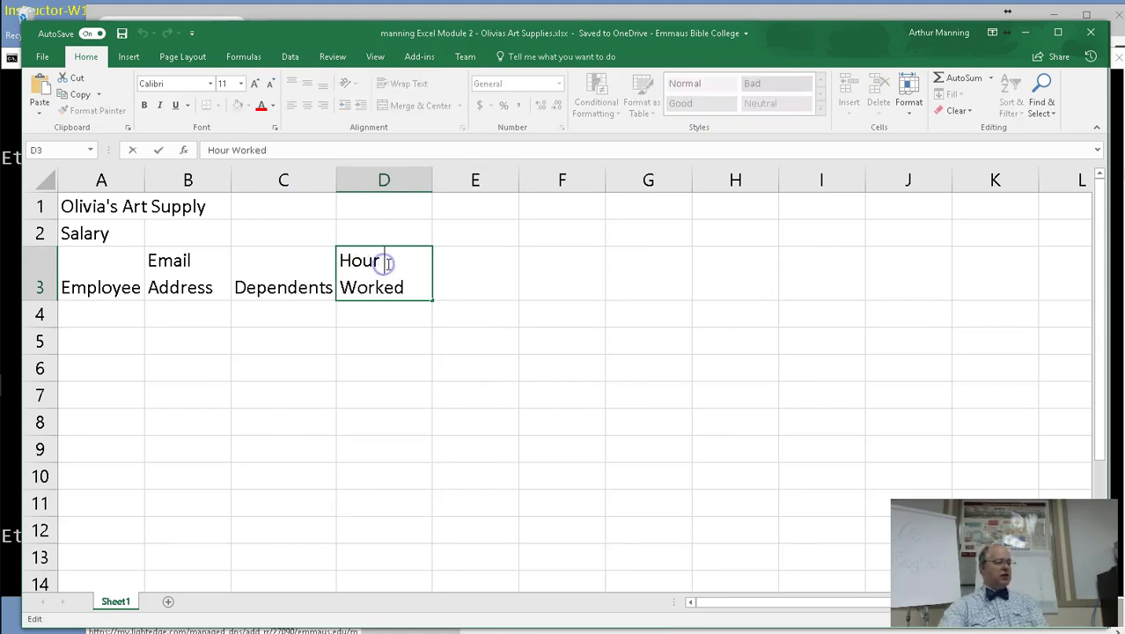
text(s)
click(444, 268)
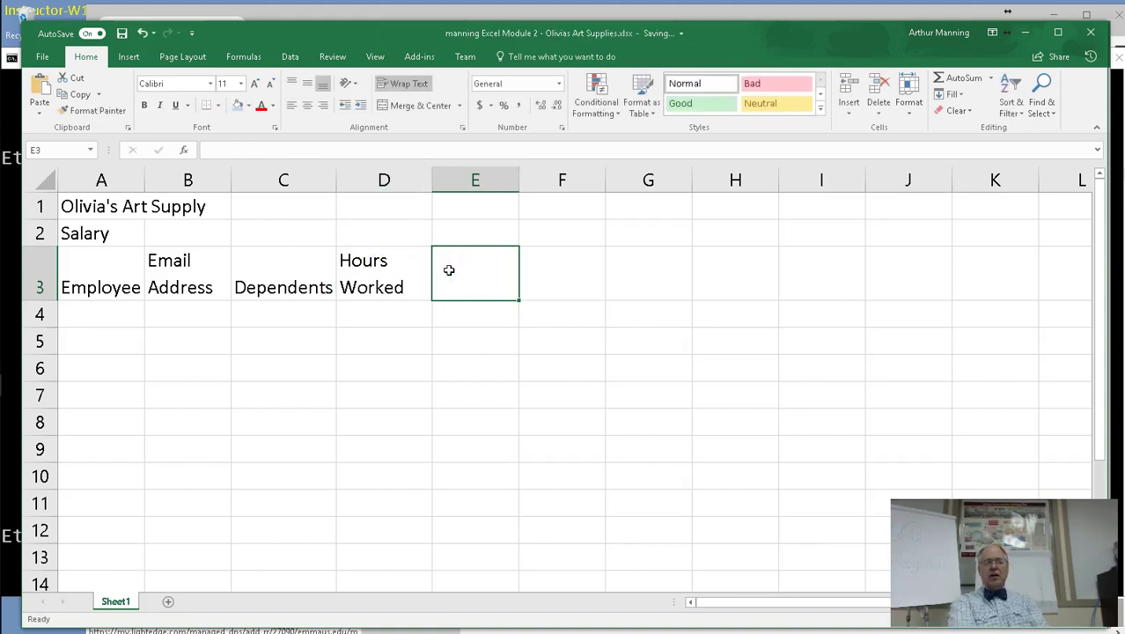
Enter headings Hourly Pay, Gross Pay and Federal Tax in E3:G3.
text(Hourly)
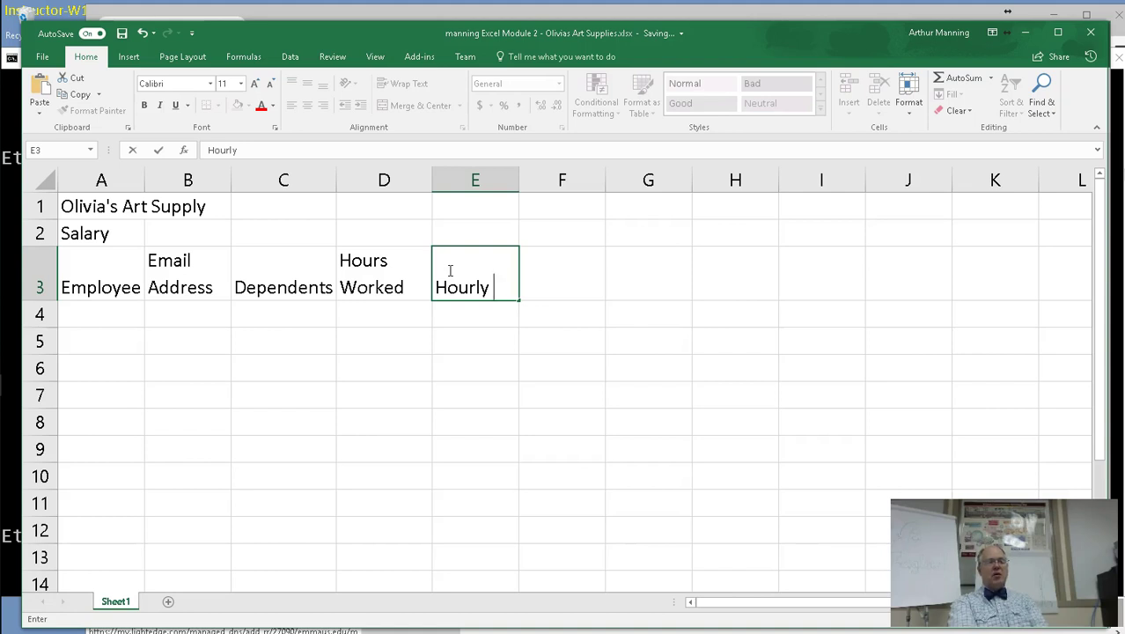
text(W)
key(BackSpace)
text(Pay)
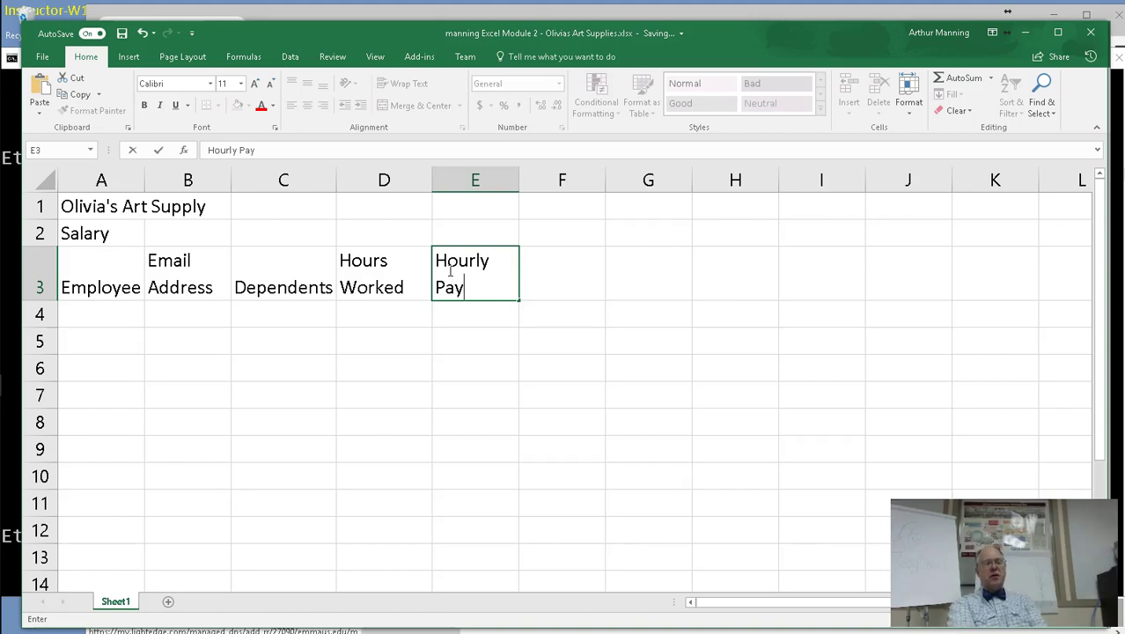
key(Tab)
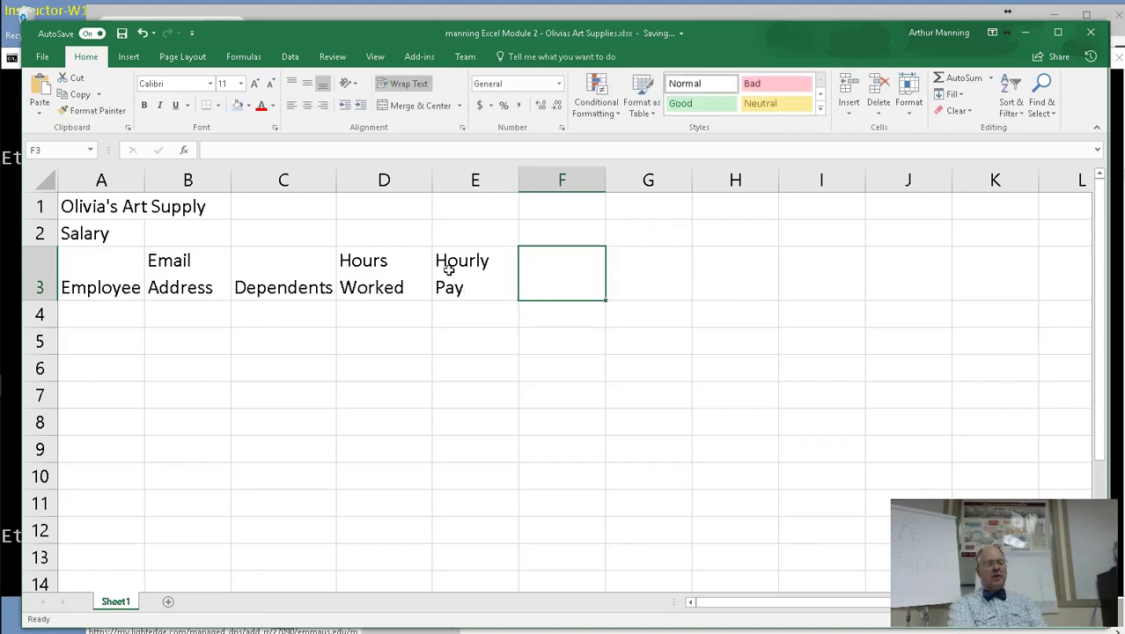
text(Gross Pa)
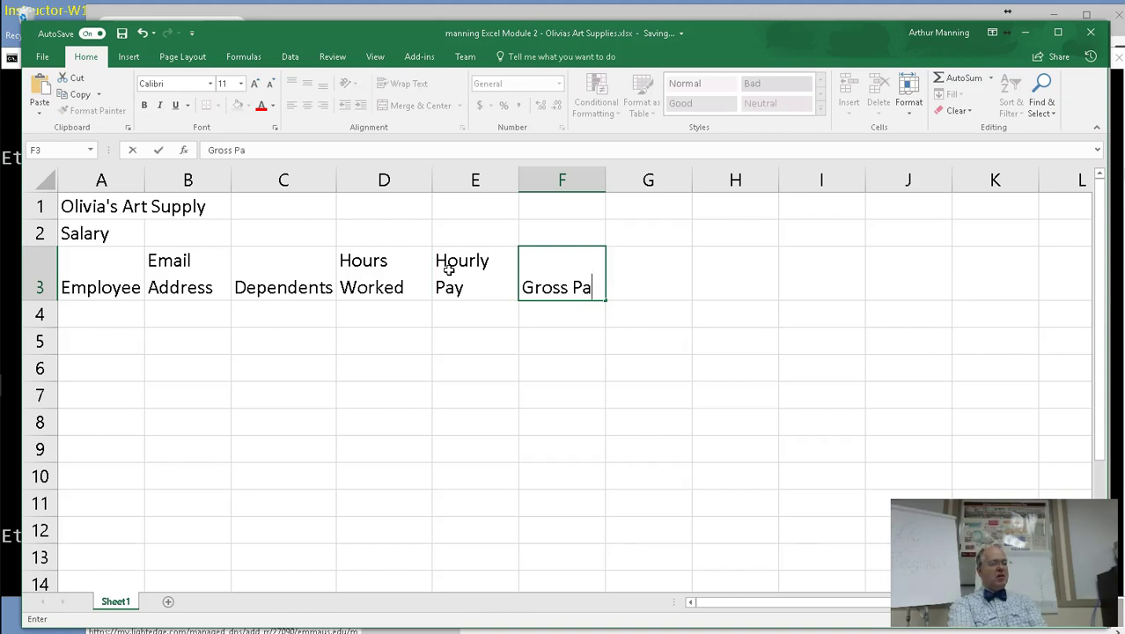
text(y)
key(Tab)
text(Federal Ta)
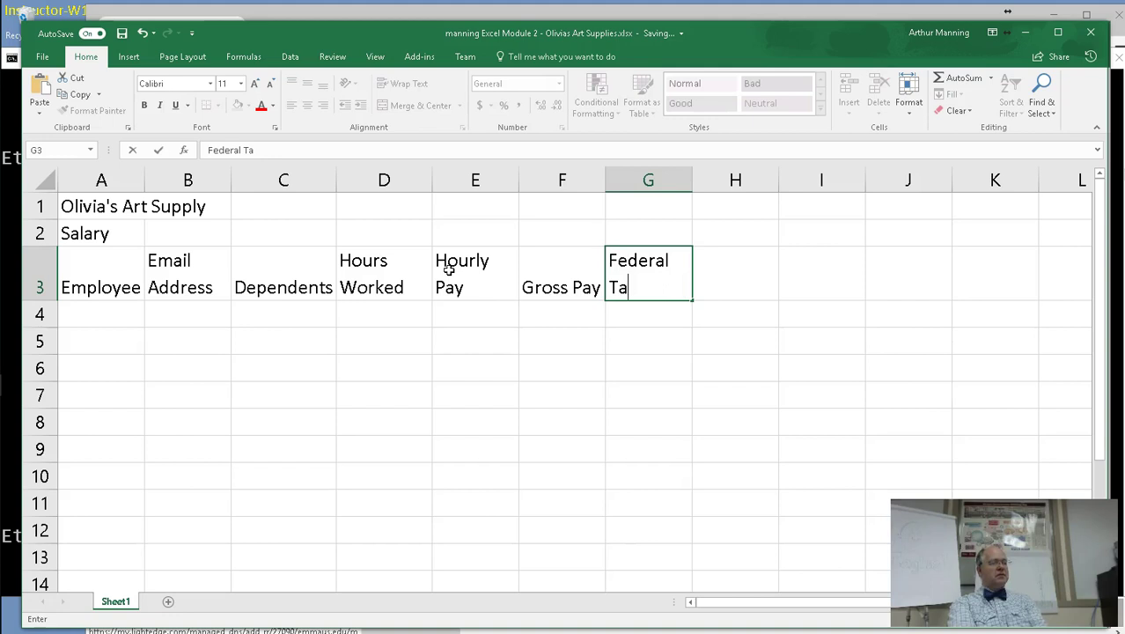
text(x)
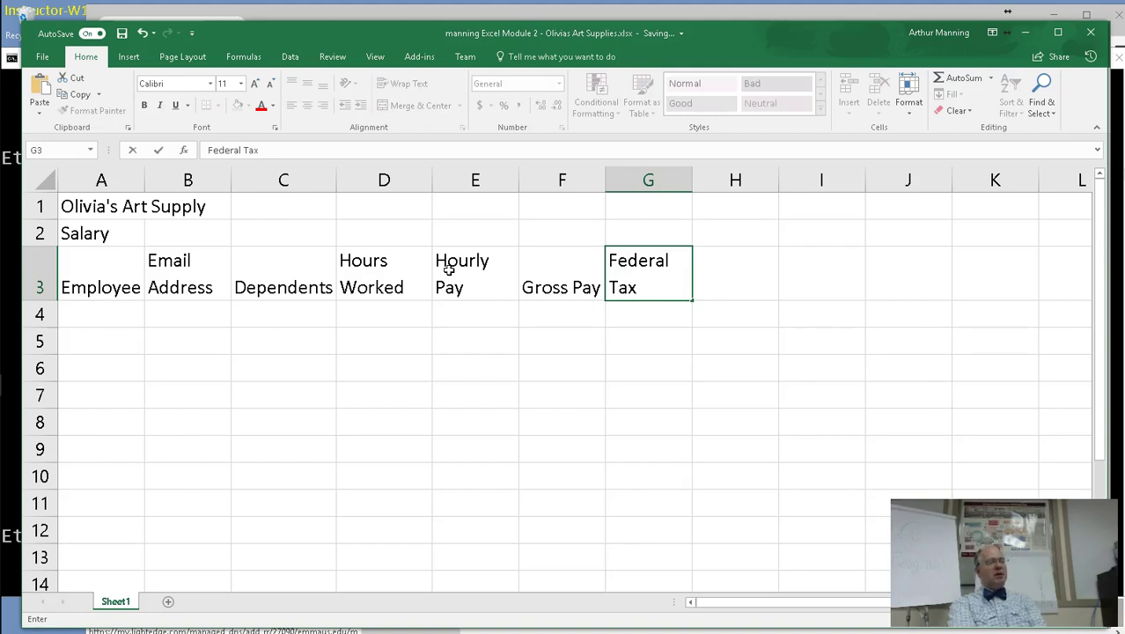
key(Tab)
Enter headings State Tax, Tax %, Net Pay and Hire Date in H3:K3.
text(State)
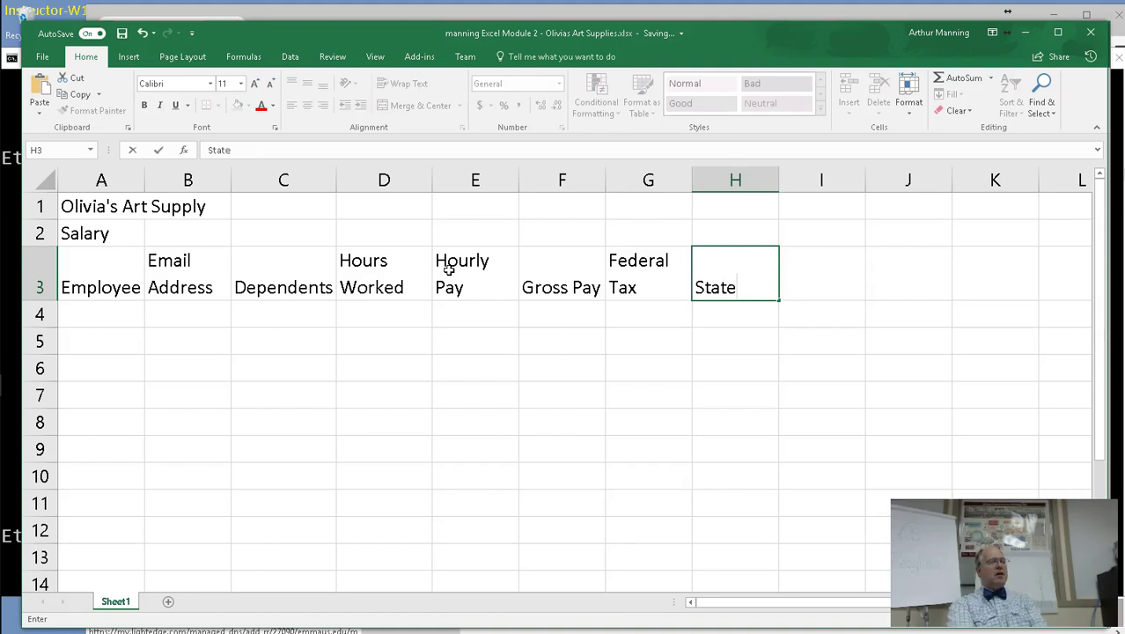
text( Tax)
key(Tab)
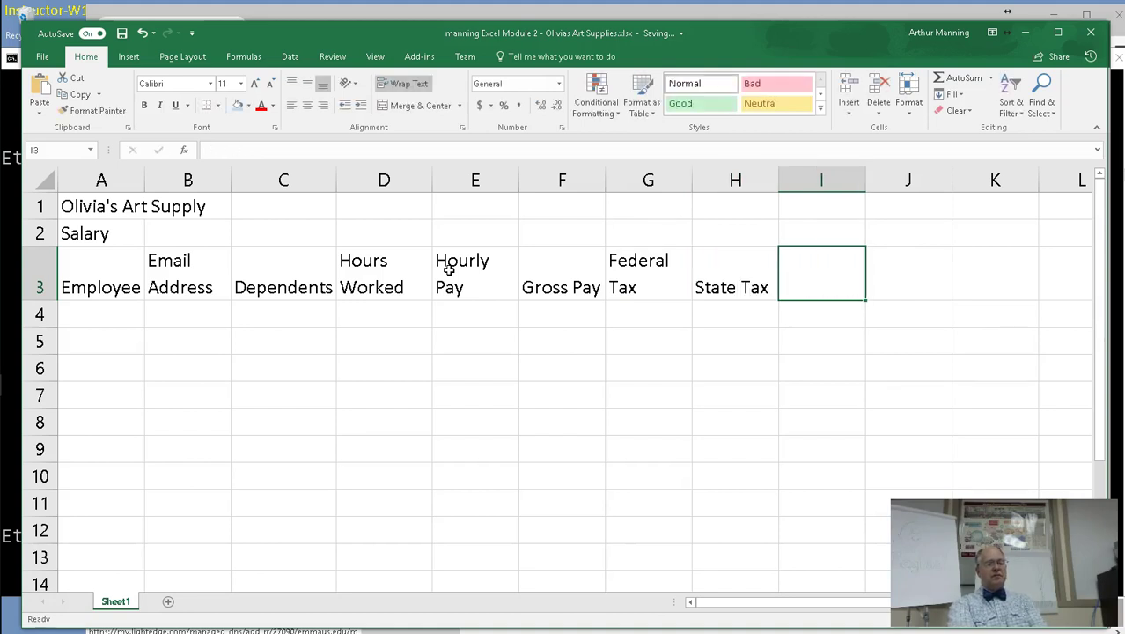
text(Tax %)
key(Tab)
text(Net Pay)
key(Tab)
text(Hire Date)
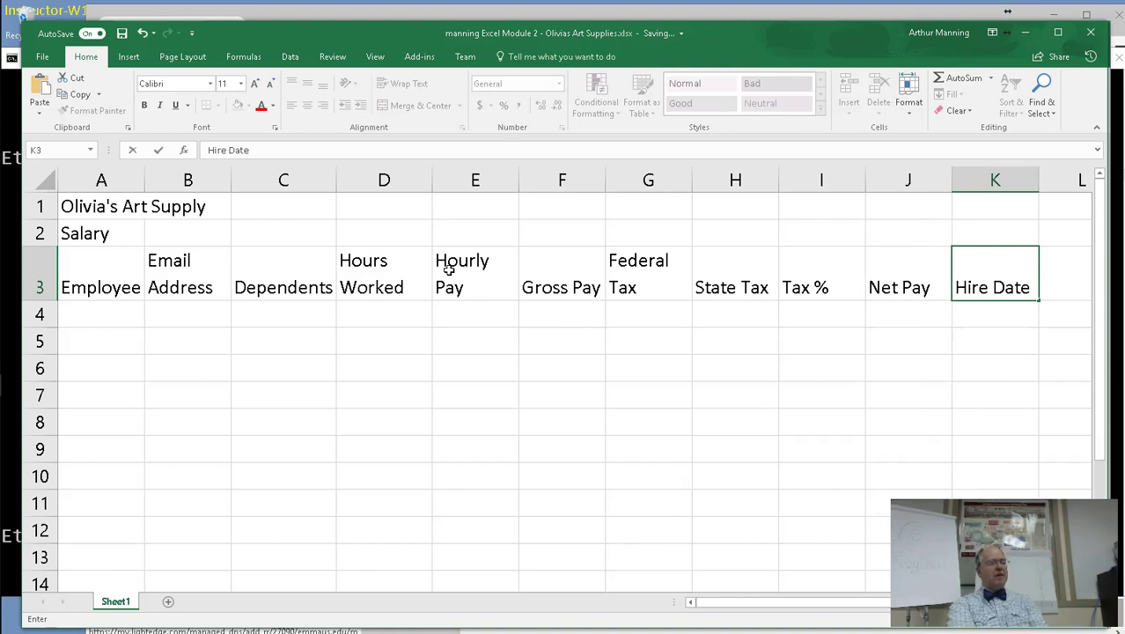
Commit the Hire Date heading, widen column A to fit Employee, and select A4.
click(316, 326)
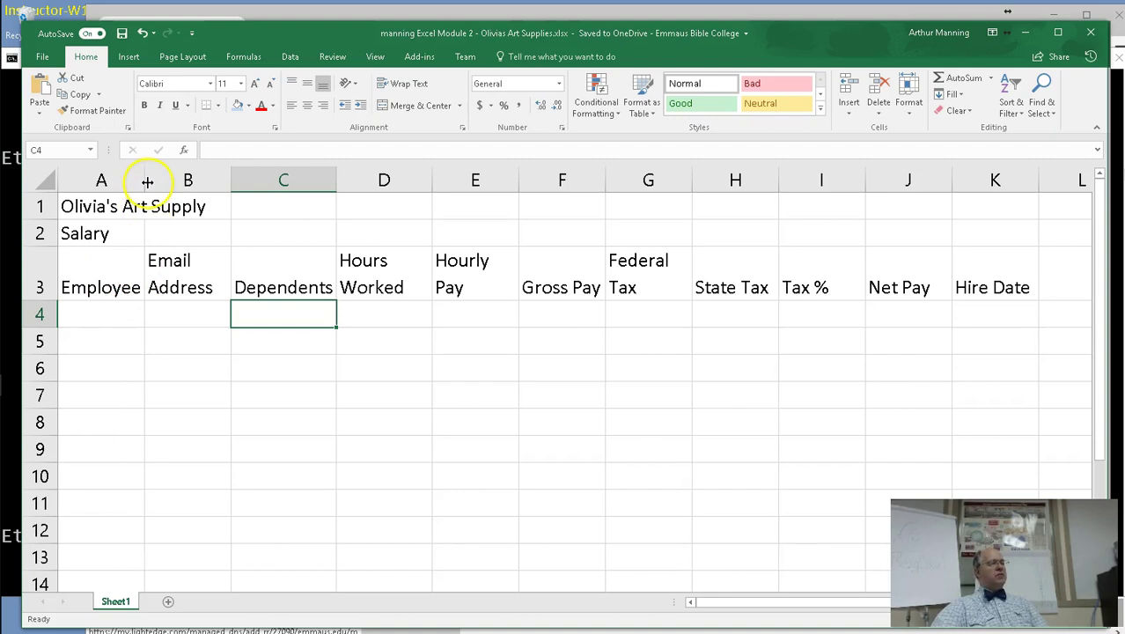
drag(147, 182, 177, 186)
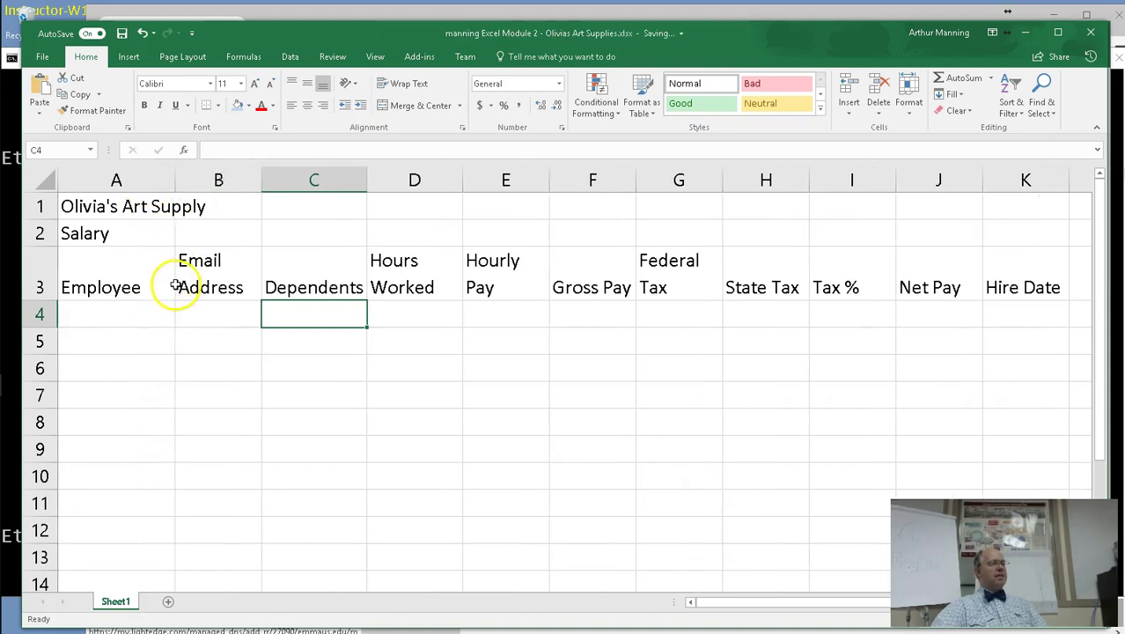
click(104, 323)
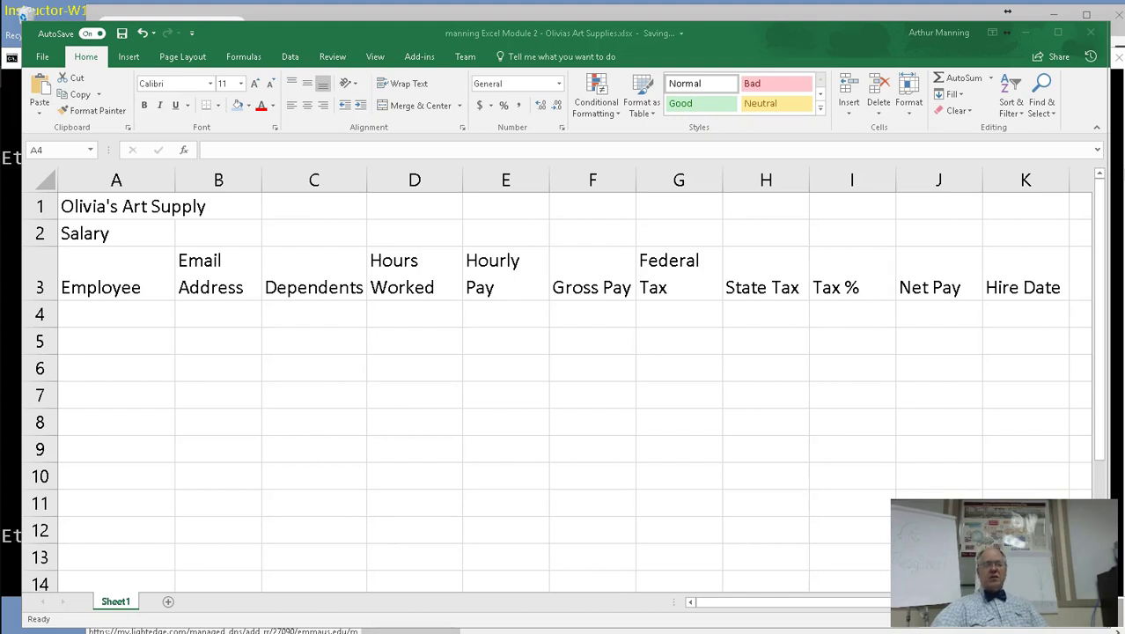
click(83, 317)
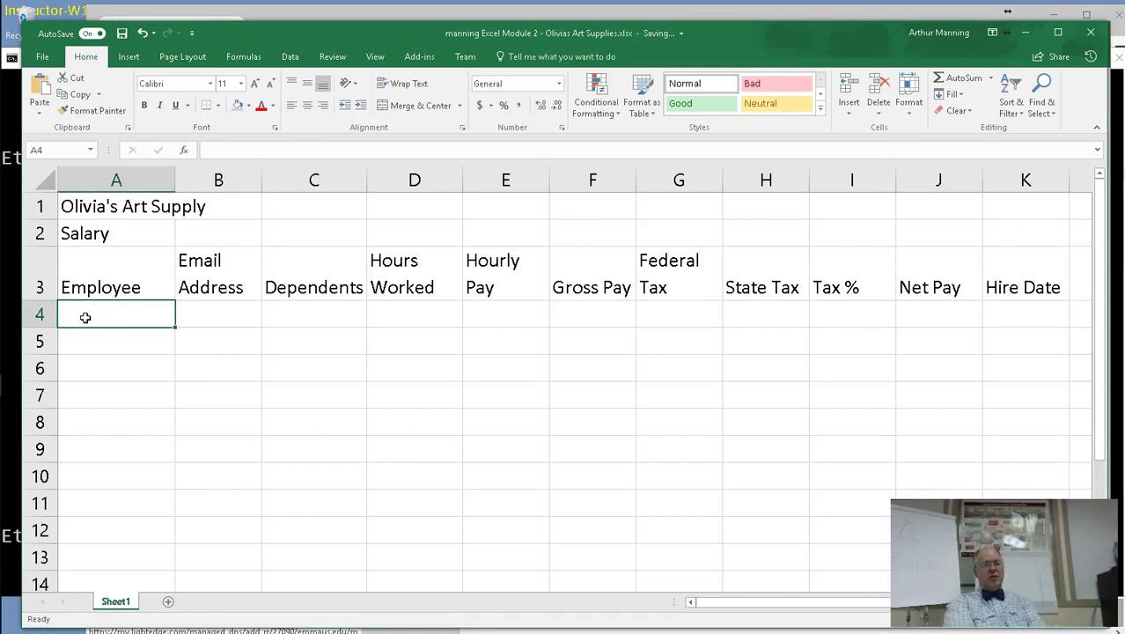
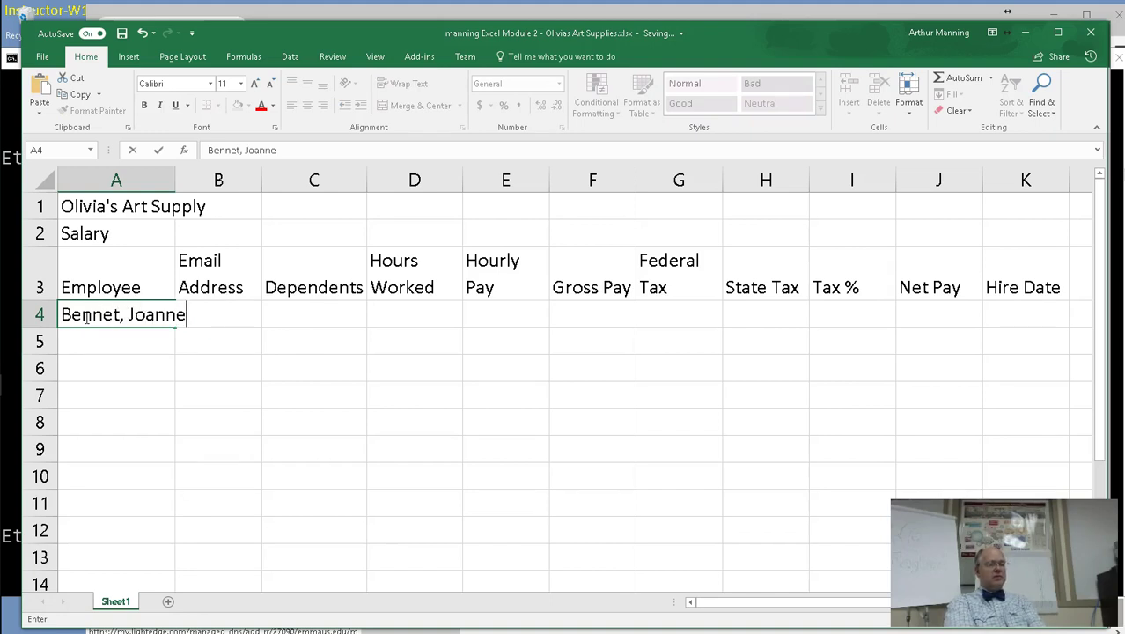
Type the first employee's name into A4, then widen column C until the C3 Dependents heading fits.
key(Return)
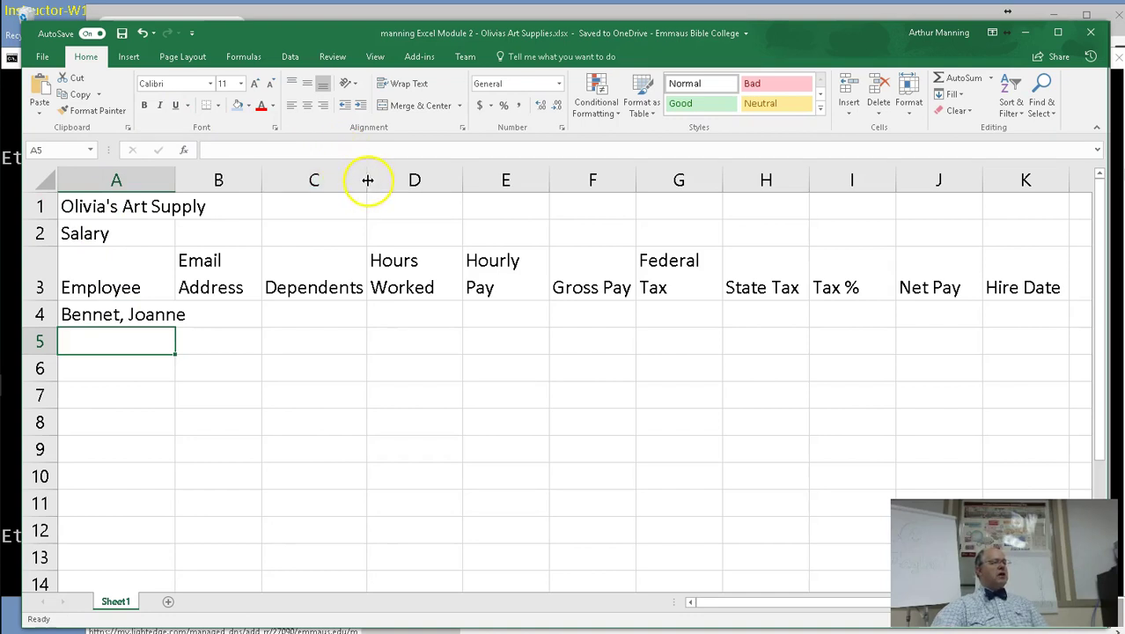
drag(368, 180, 367, 179)
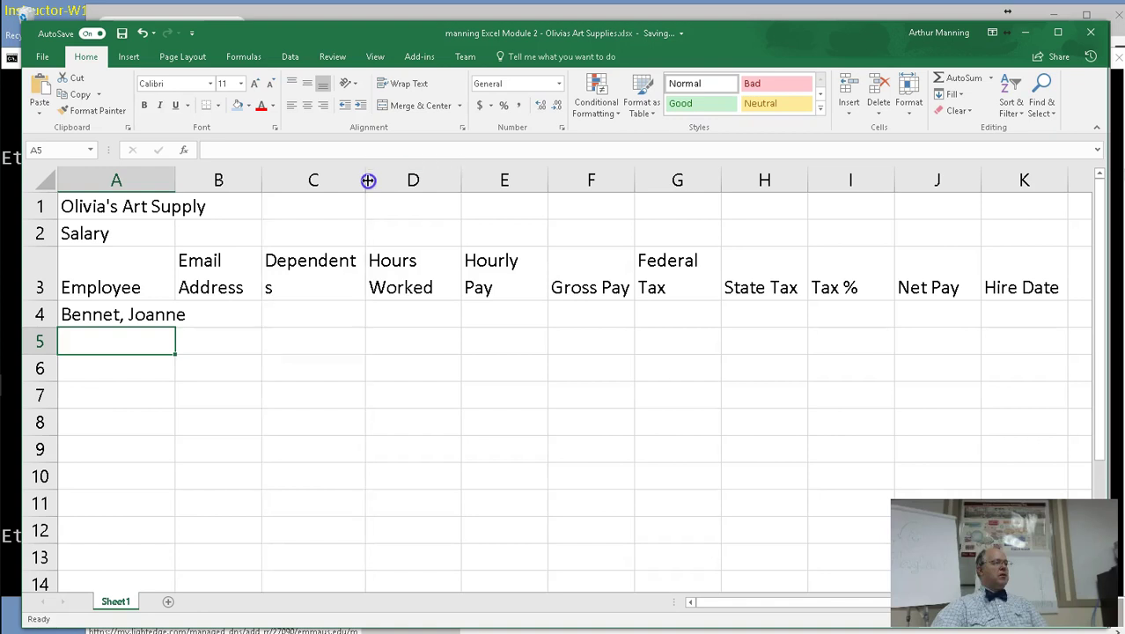
mouse_move(369, 180)
mouse_down()
mouse_move(386, 179)
mouse_move(376, 185)
mouse_up()
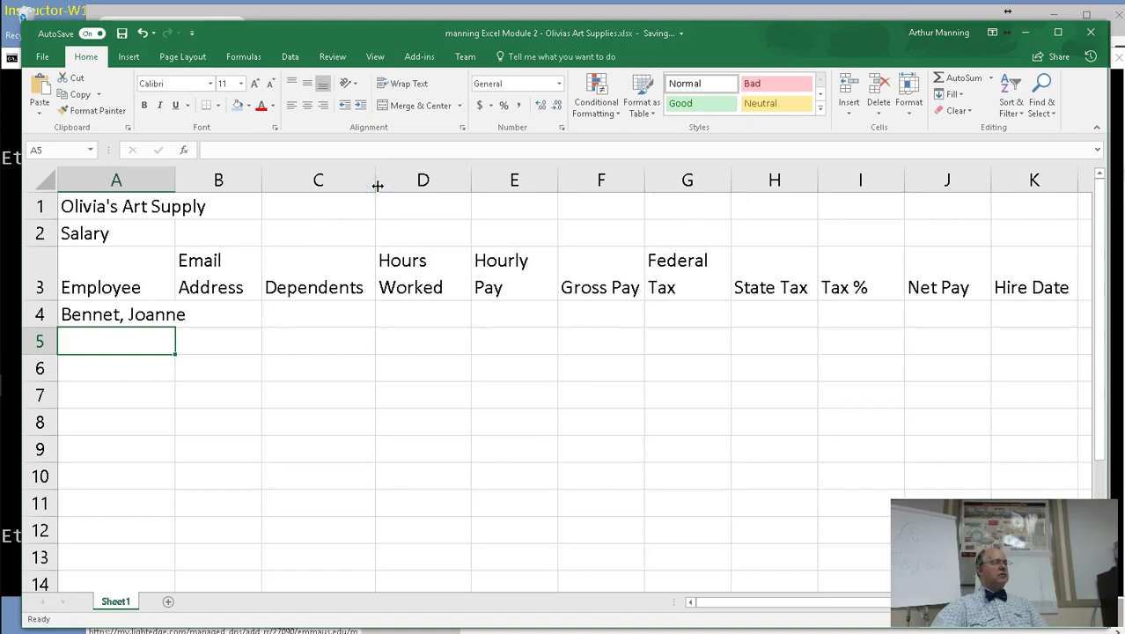
click(303, 287)
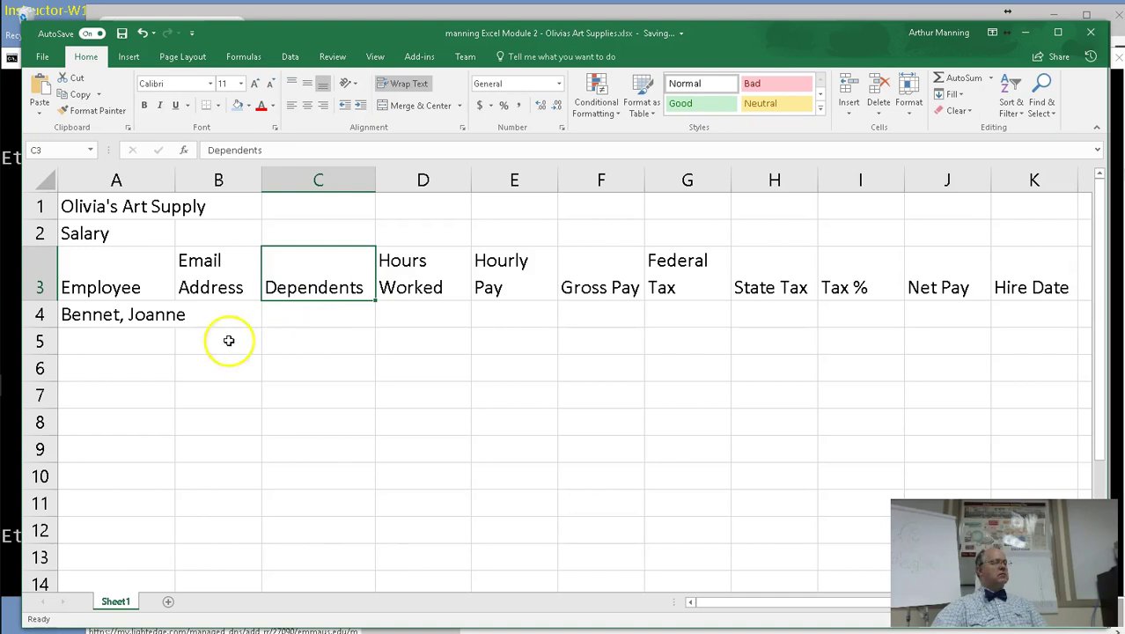
click(143, 341)
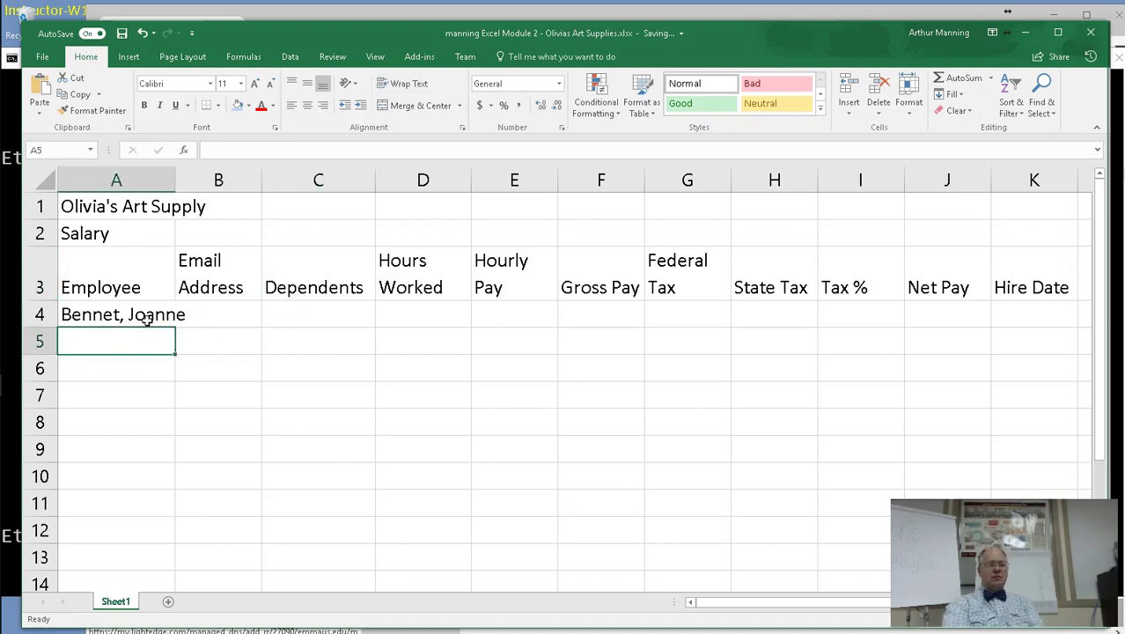
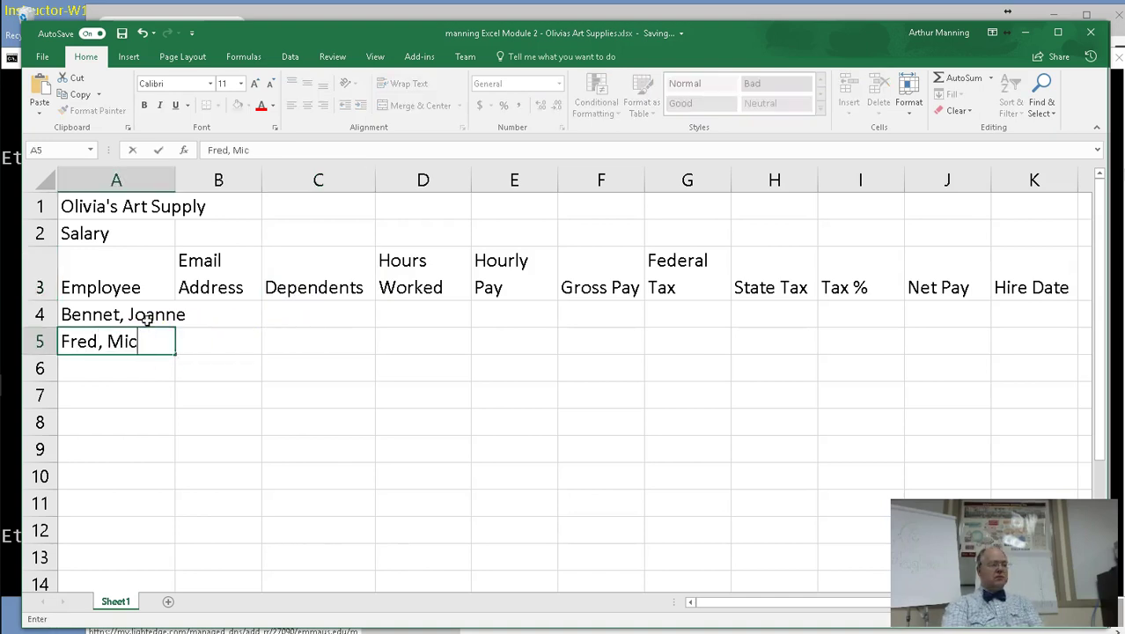
Enter the next three employee names down column A, correcting typos as you go.
key(Return)
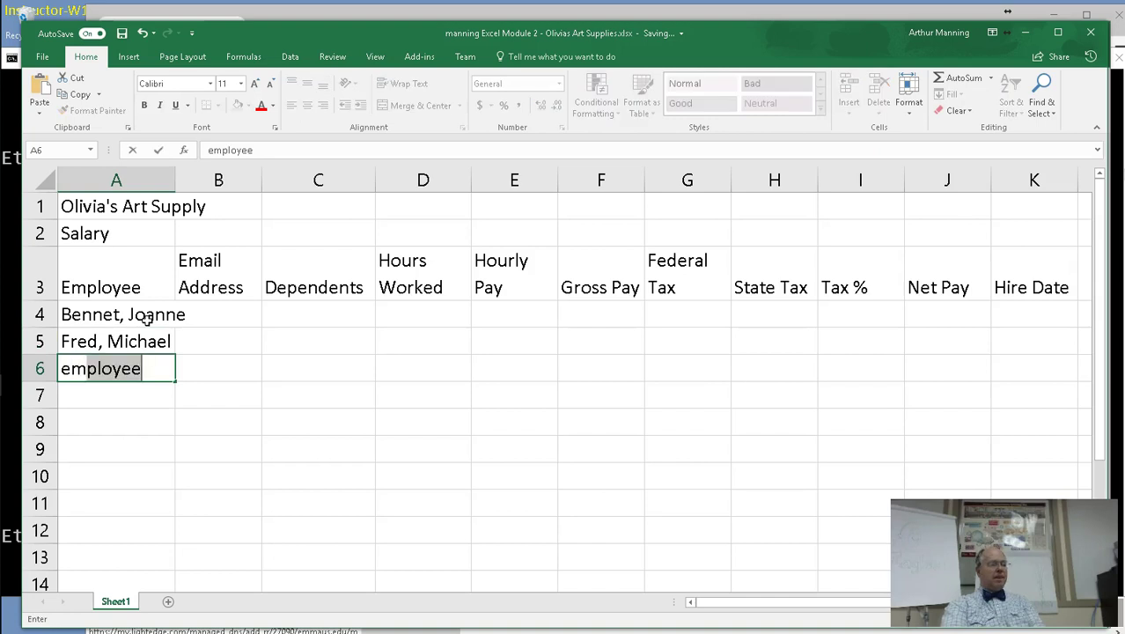
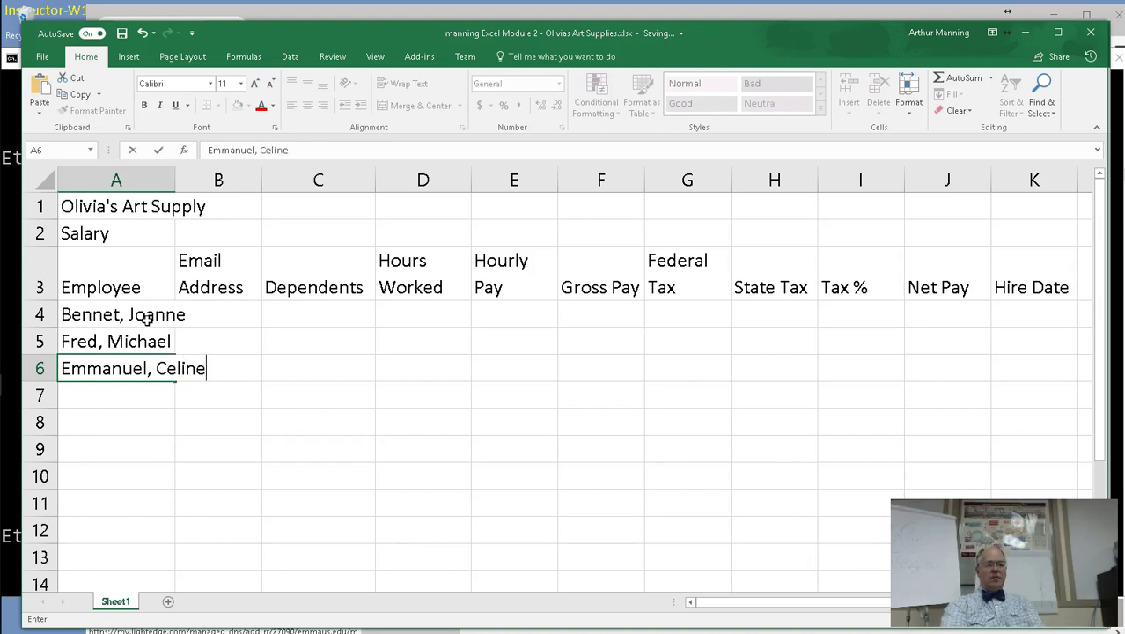
key(Return)
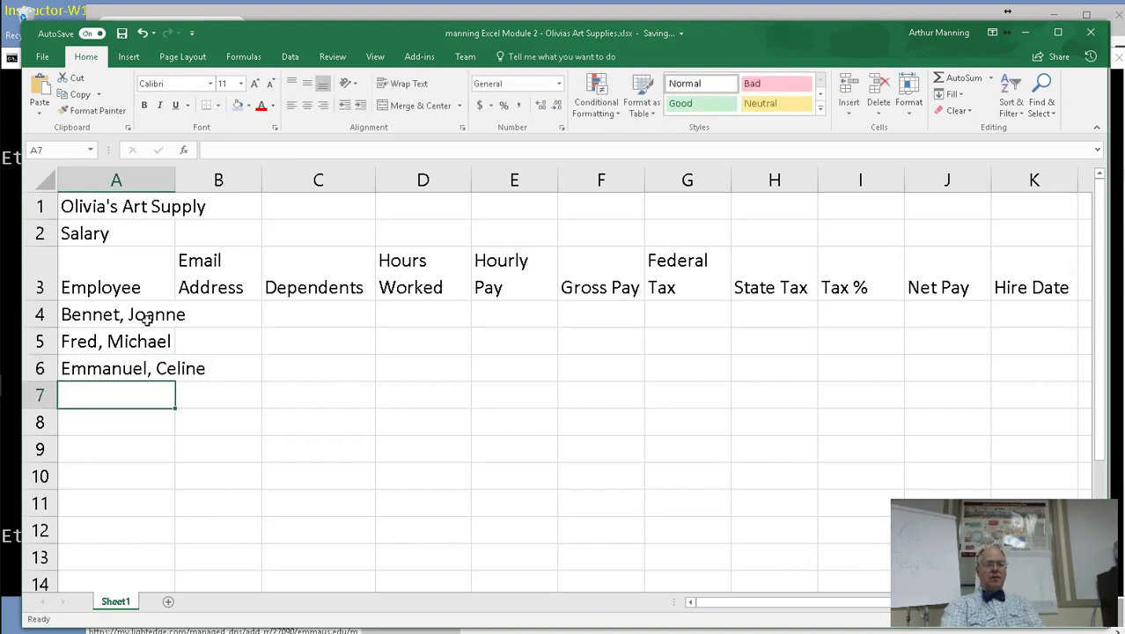
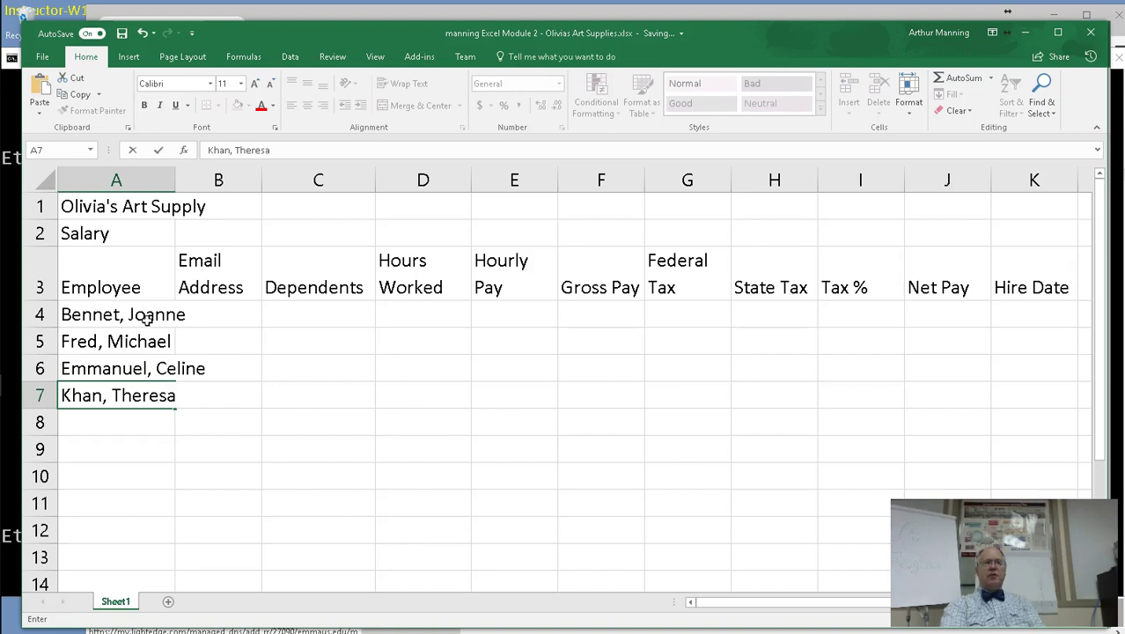
key(Return)
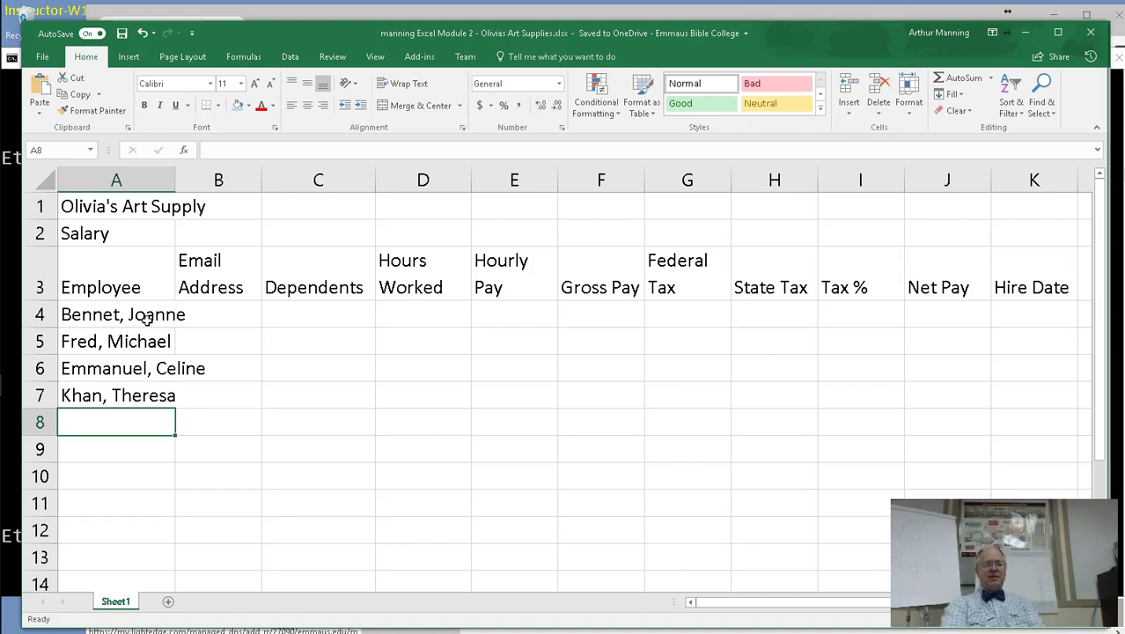
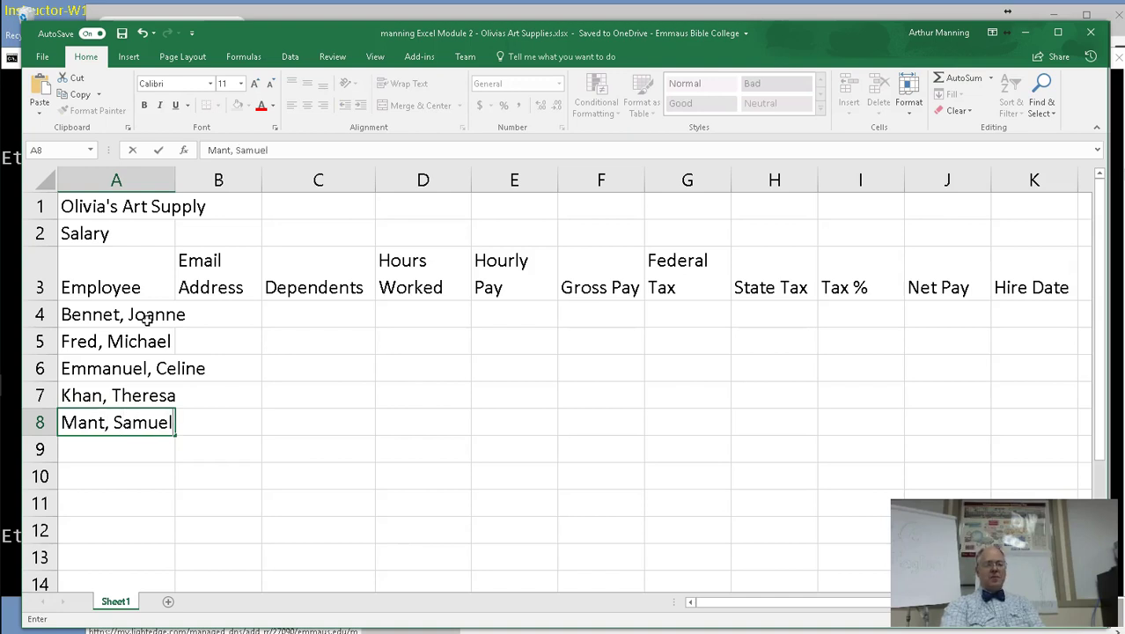
Enter the fifth through eighth employee names and begin typing the ninth name.
key(Return)
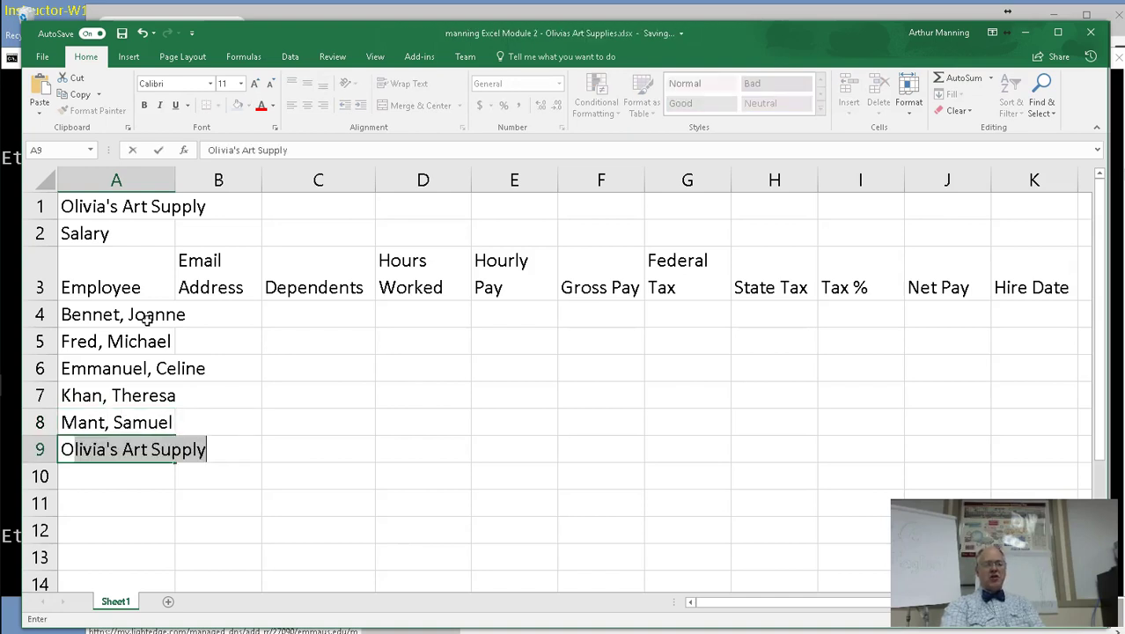
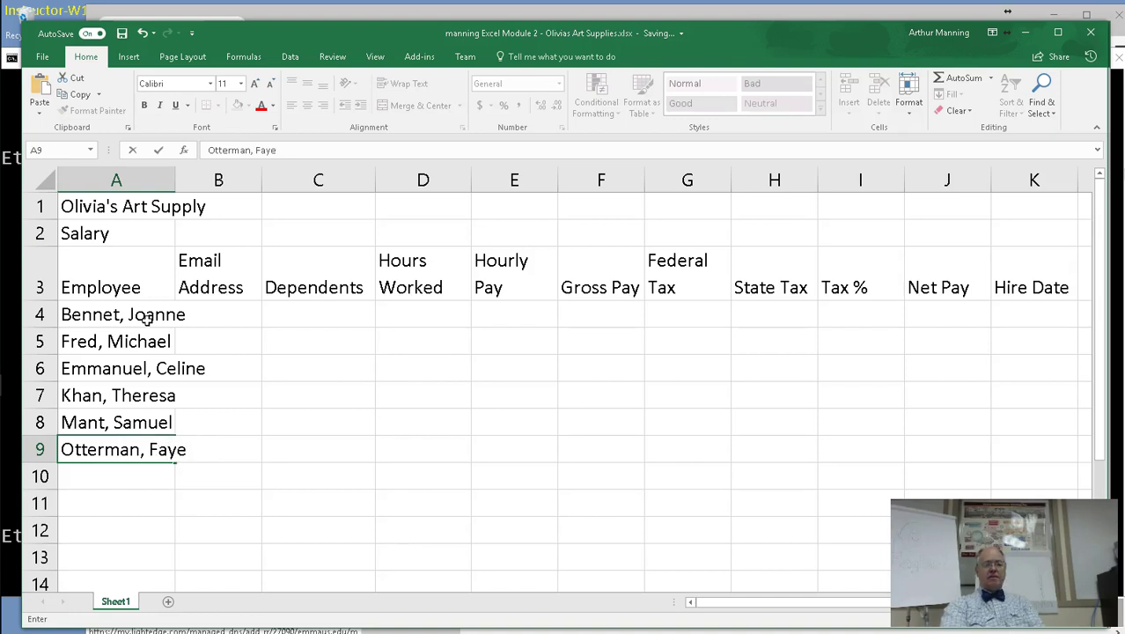
key(Return)
key(ctrl+Return)
key(Return)
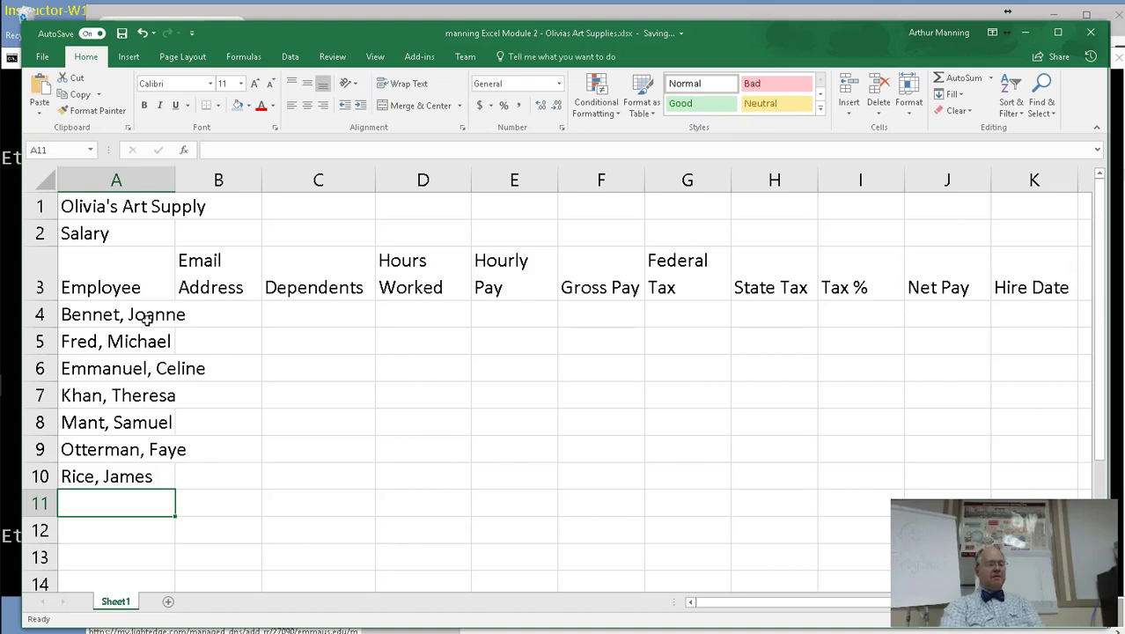
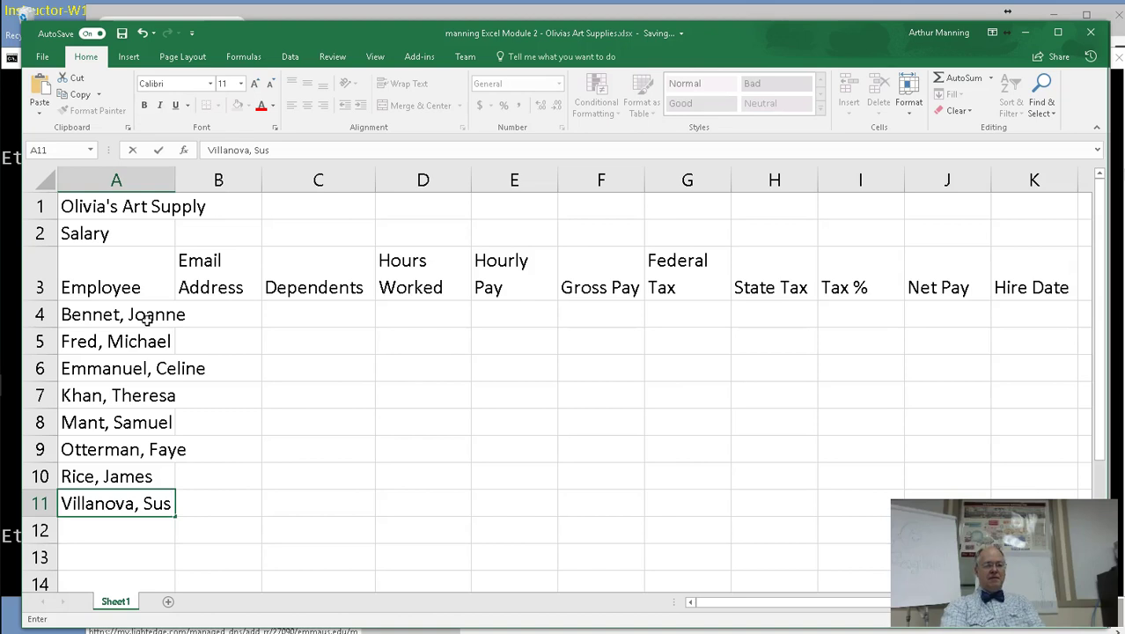
key(Return)
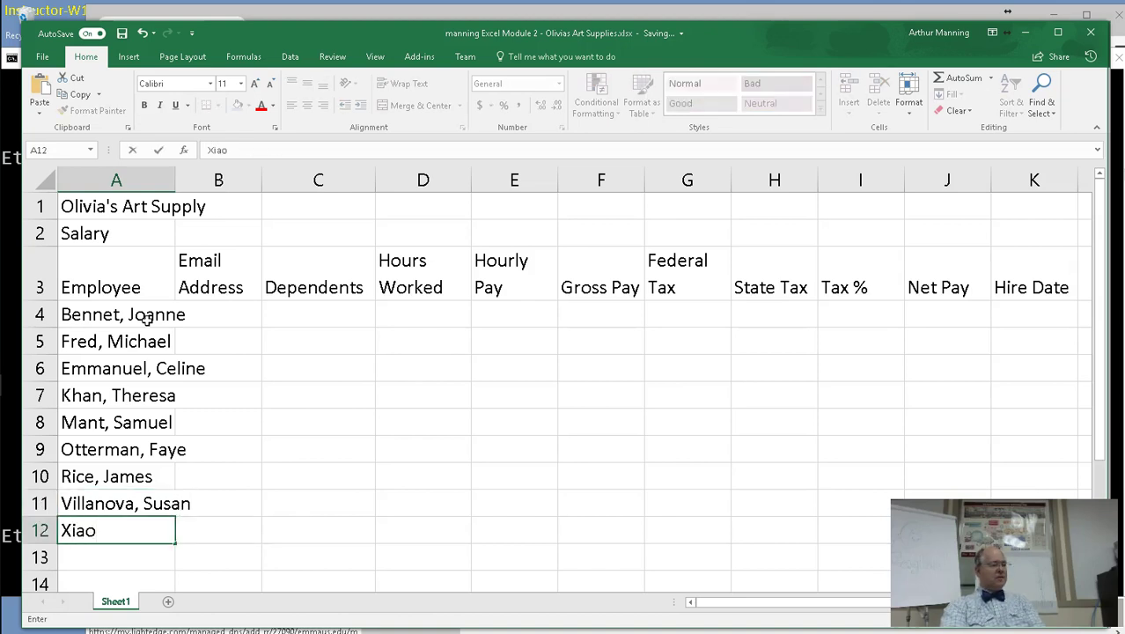
Finish the last name and enter dependents 2, 1, 0, 3 in C4:C7.
key(Tab)
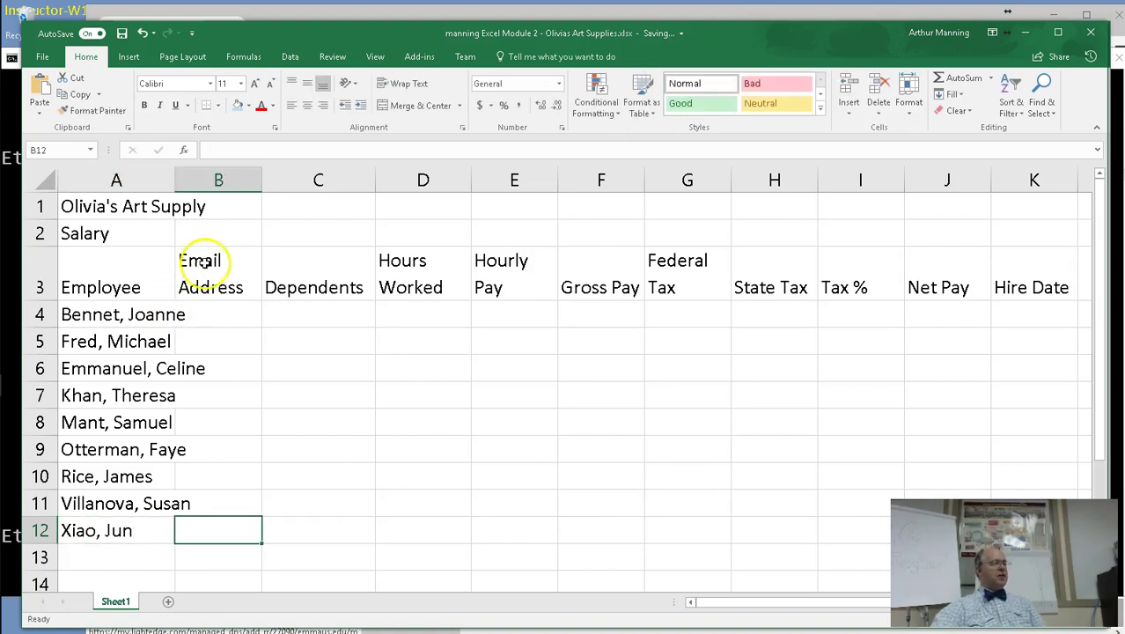
click(320, 314)
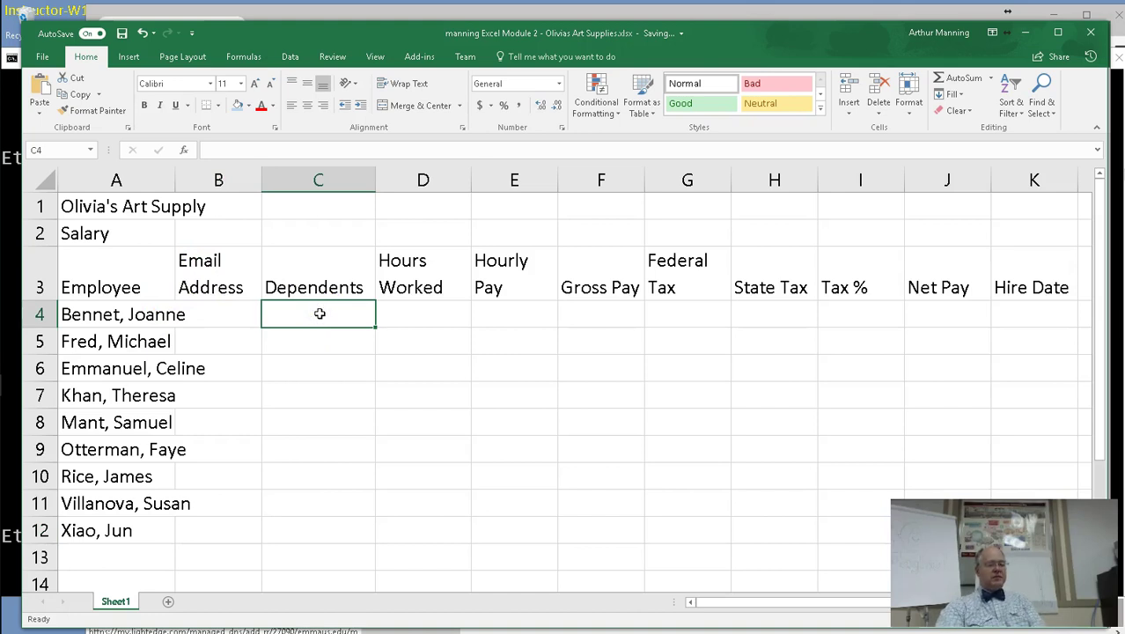
text(2)
key(Return)
text(1)
key(Return)
text(0)
key(Return)
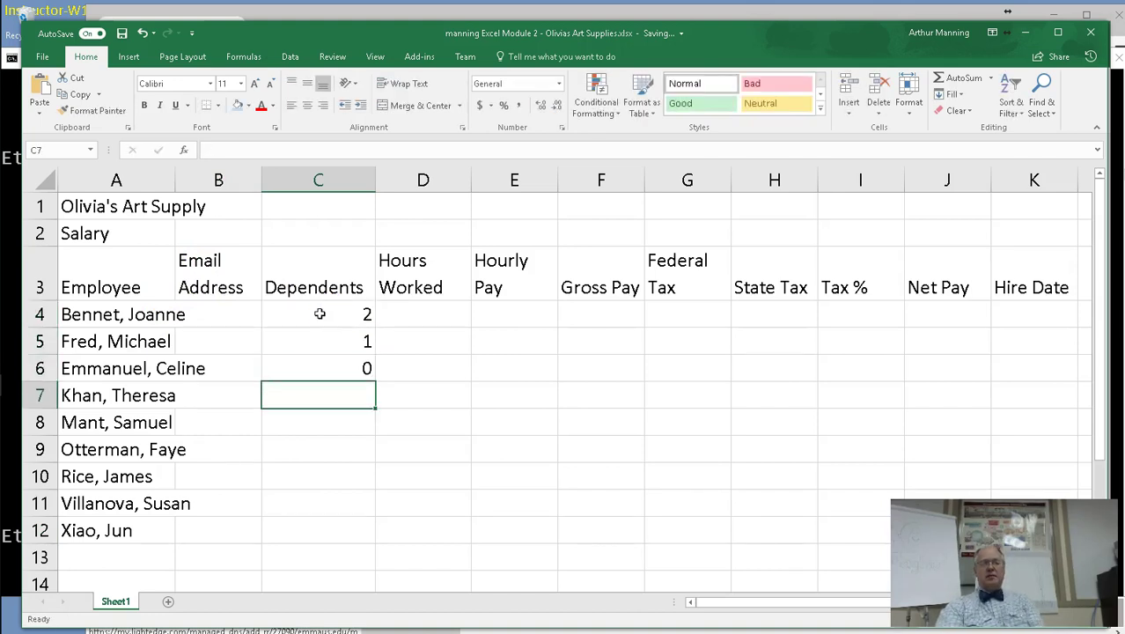
text(3)
key(Return)
Enter the remaining dependents counts down to C12, ending with 2 and 1.
text(2)
key(Return)
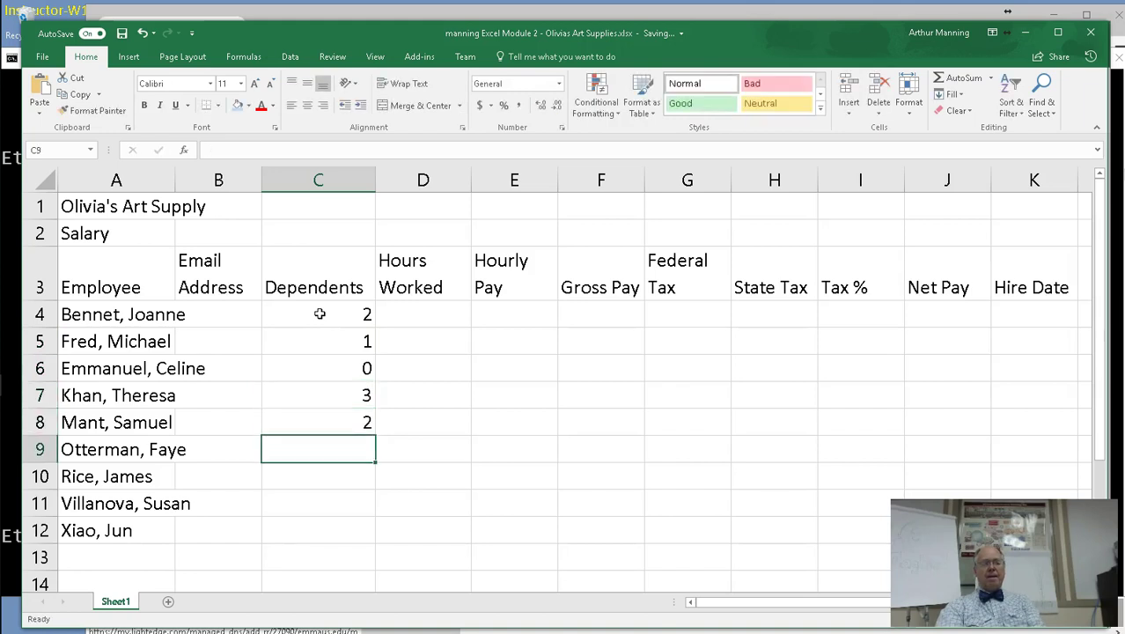
text(0)
key(Return)
text(0)
key(Return)
text(2)
key(Return)
text(1)
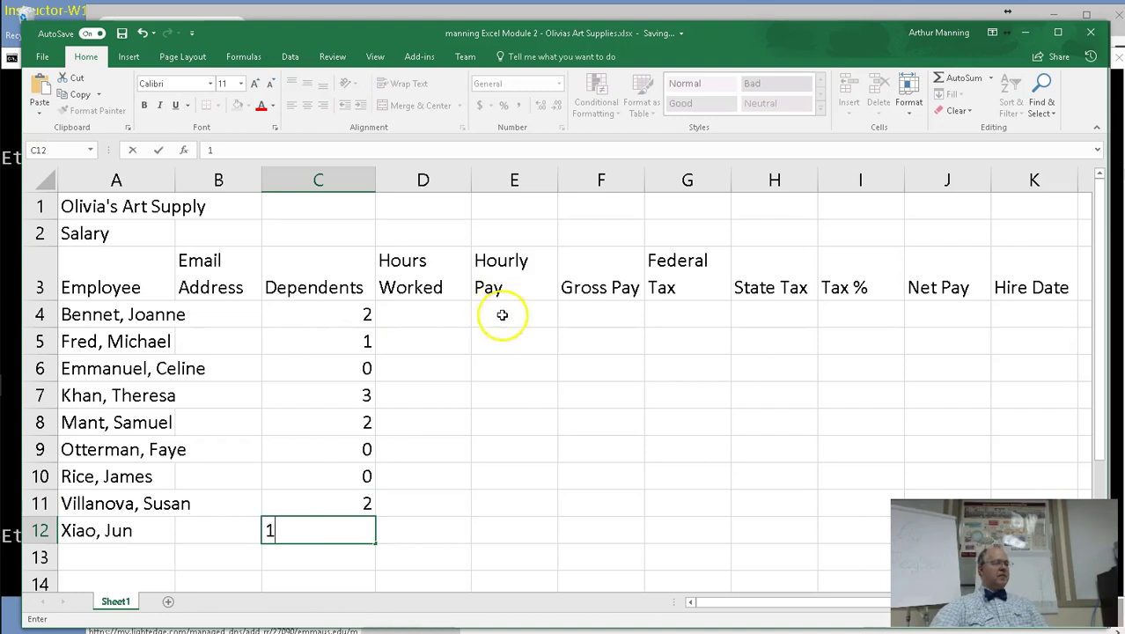
click(401, 319)
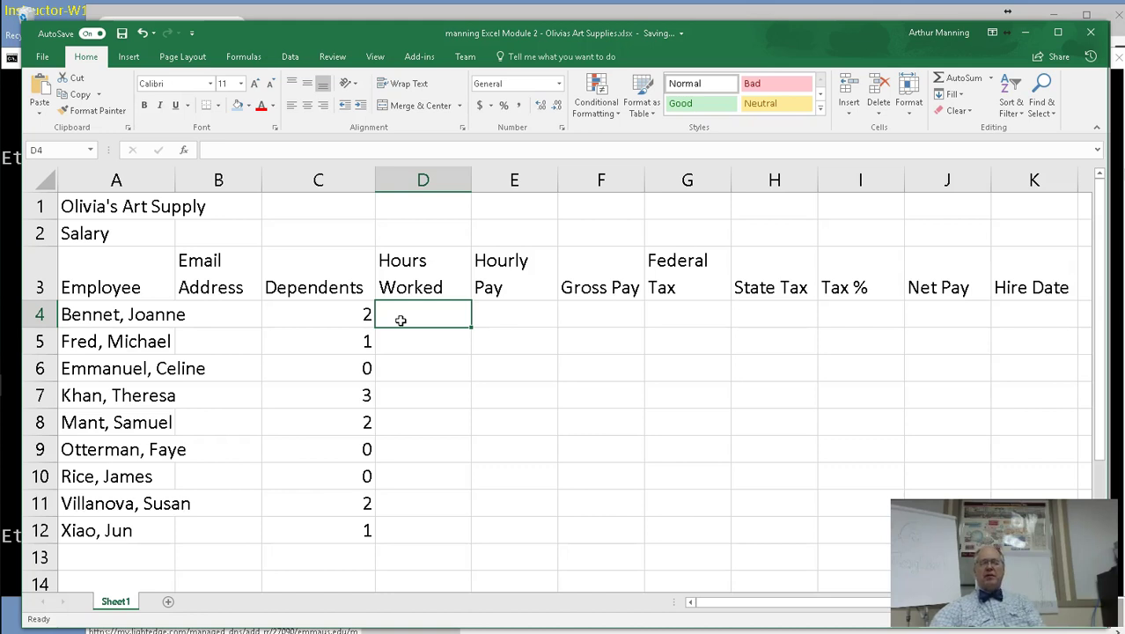
Enter hours 64.25, 80, 72.5 and 60 in D4:D7.
key(Down)
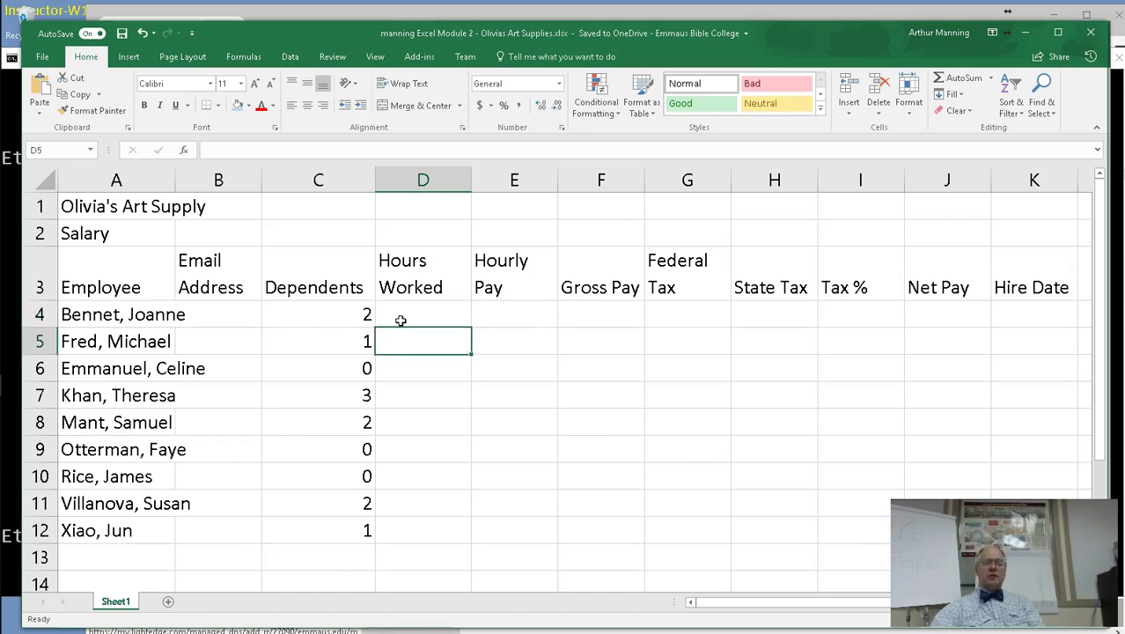
click(400, 321)
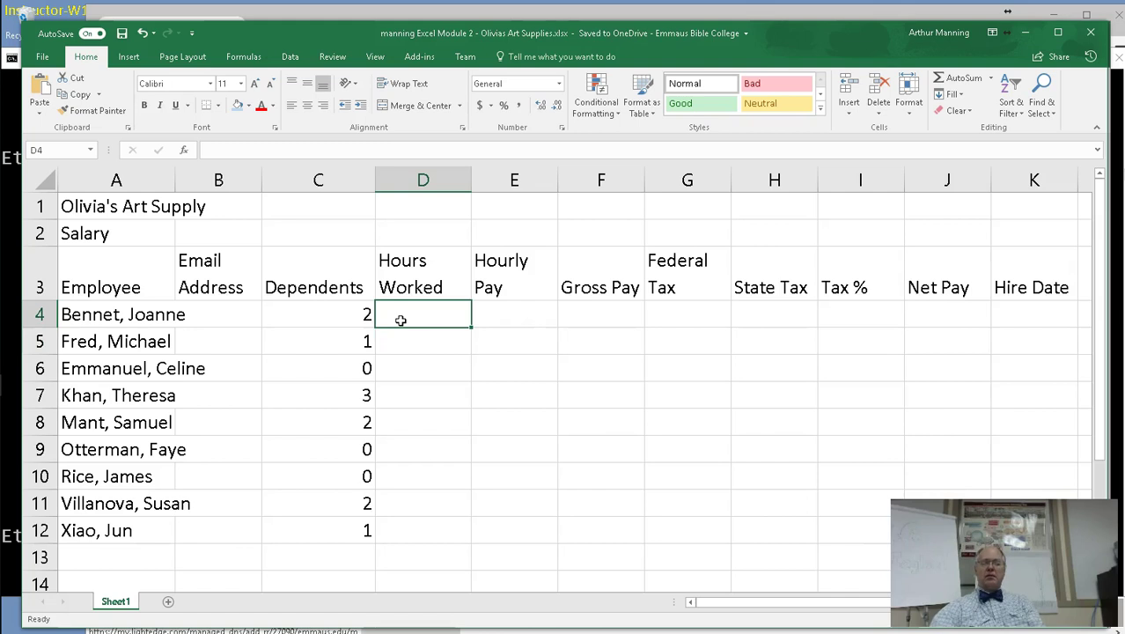
text(64.25)
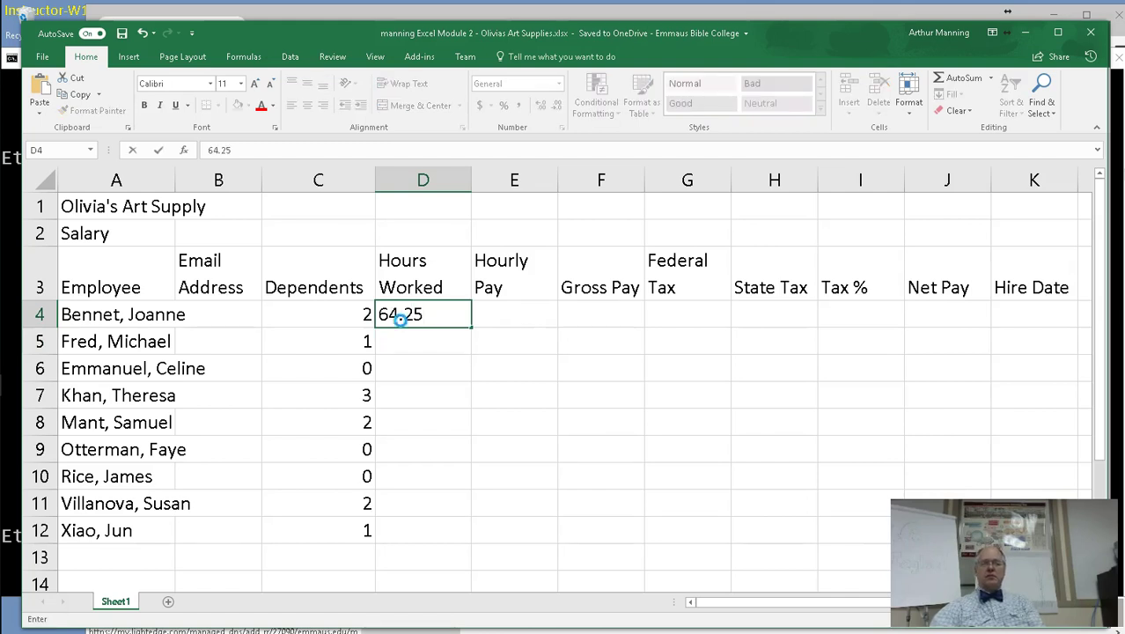
key(Return)
text(80)
key(Return)
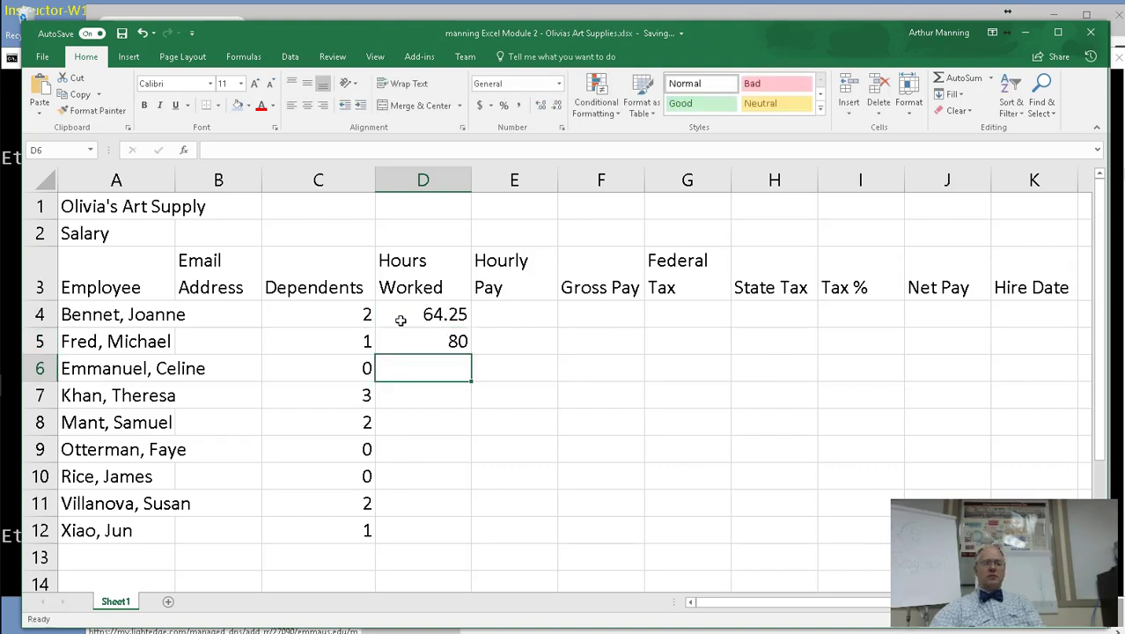
text(72)
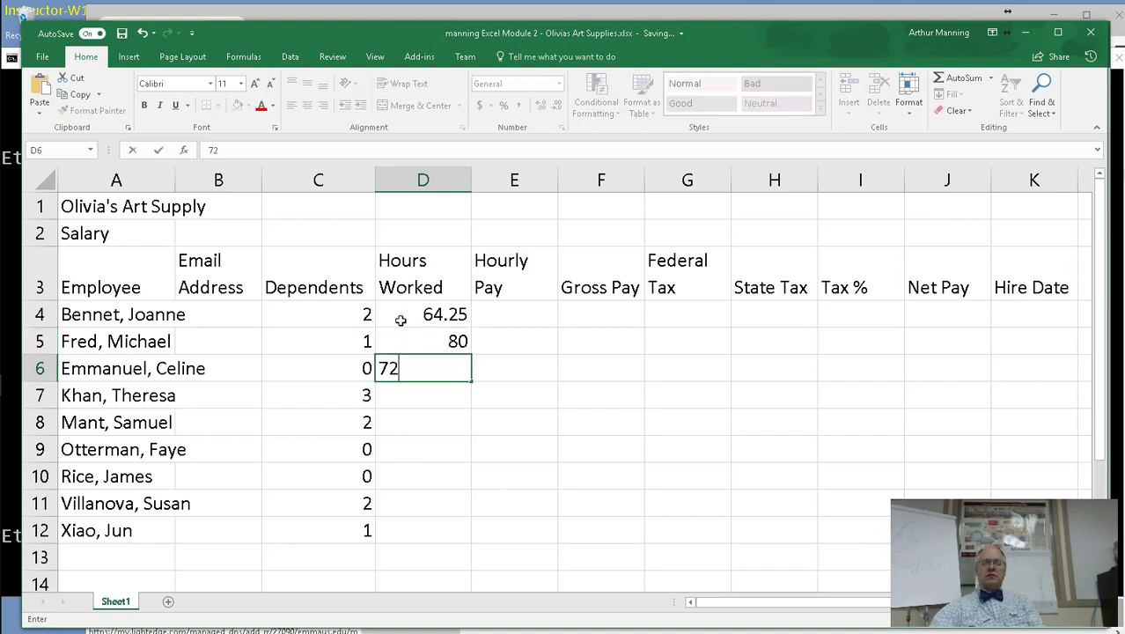
text(.5)
key(Return)
text(60)
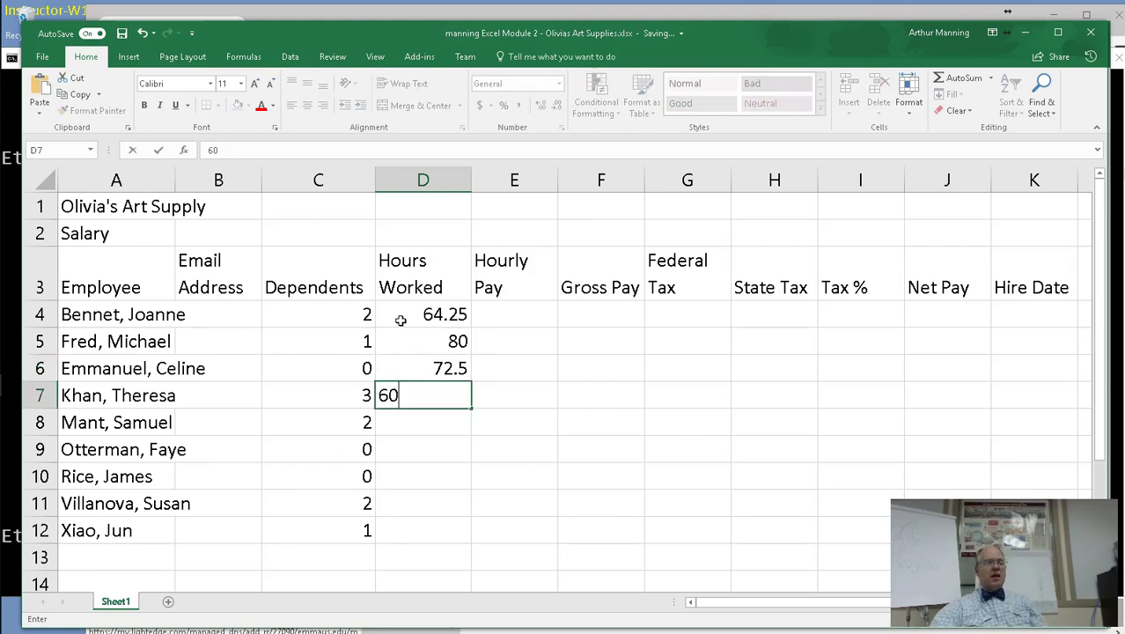
key(Return)
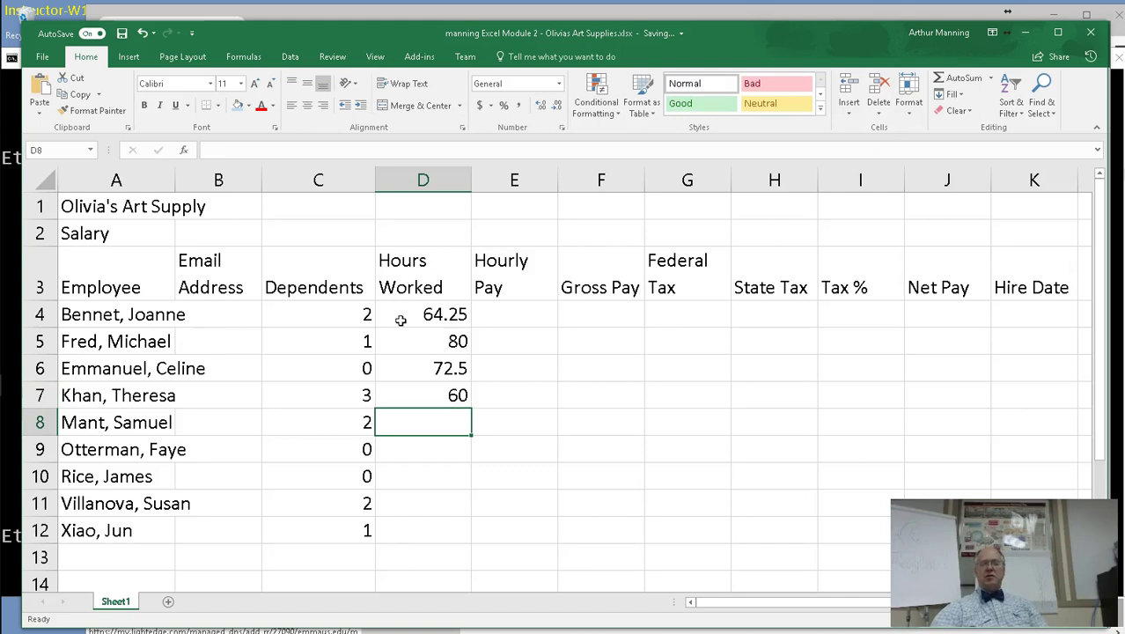
Enter hours 46, 75.75, 80, 74.25 and 68 in D8:D12.
text(46)
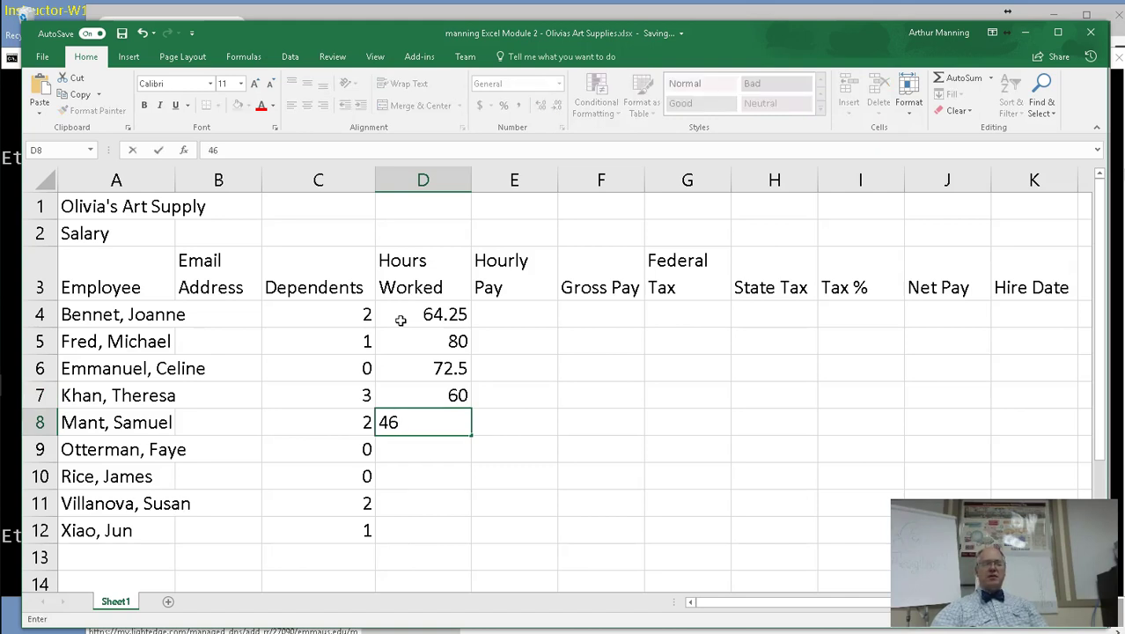
key(Return)
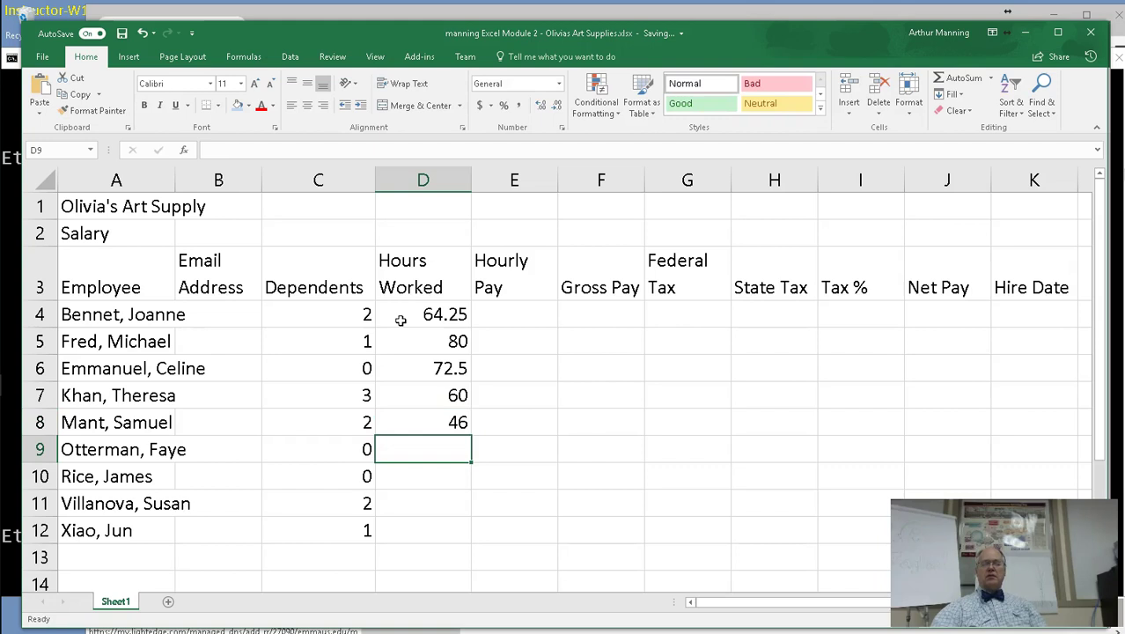
text(75.75)
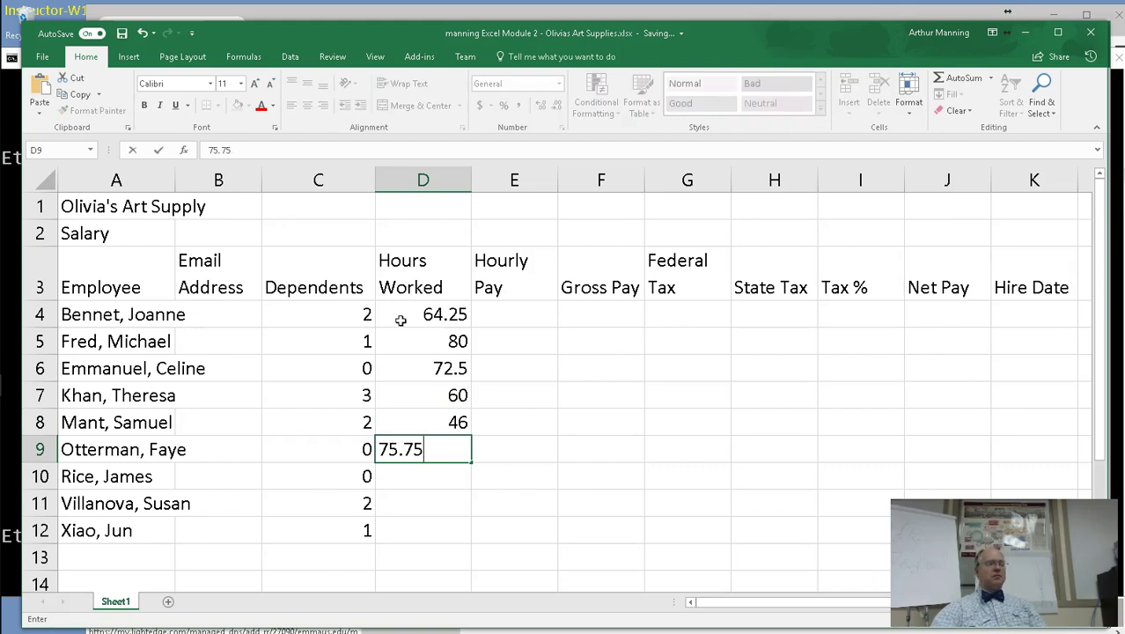
key(Return)
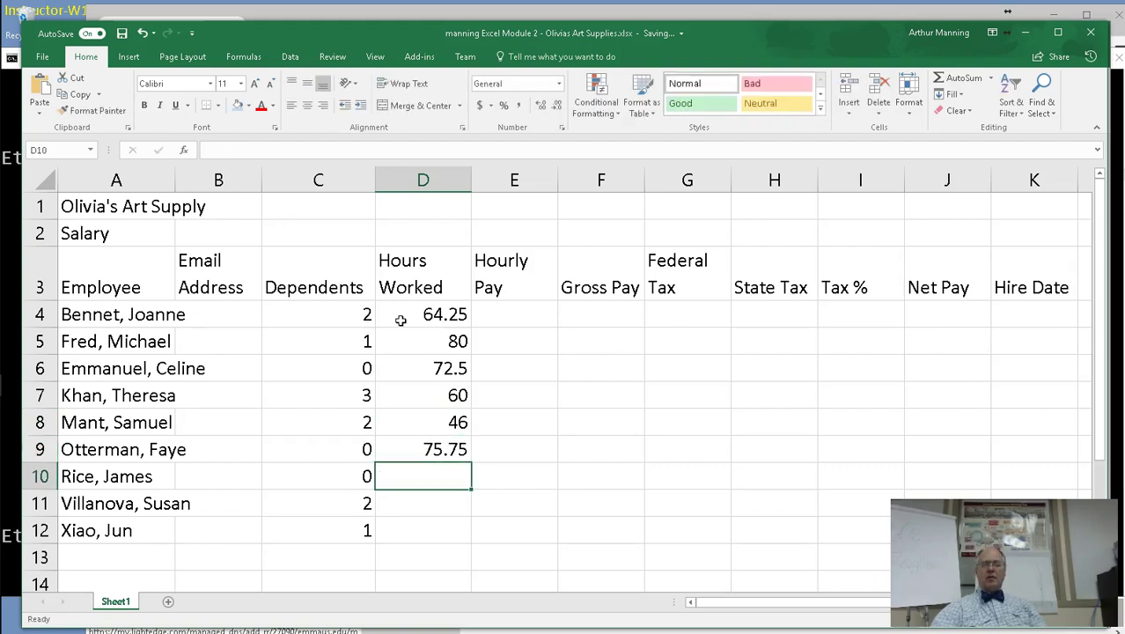
text(80)
key(Return)
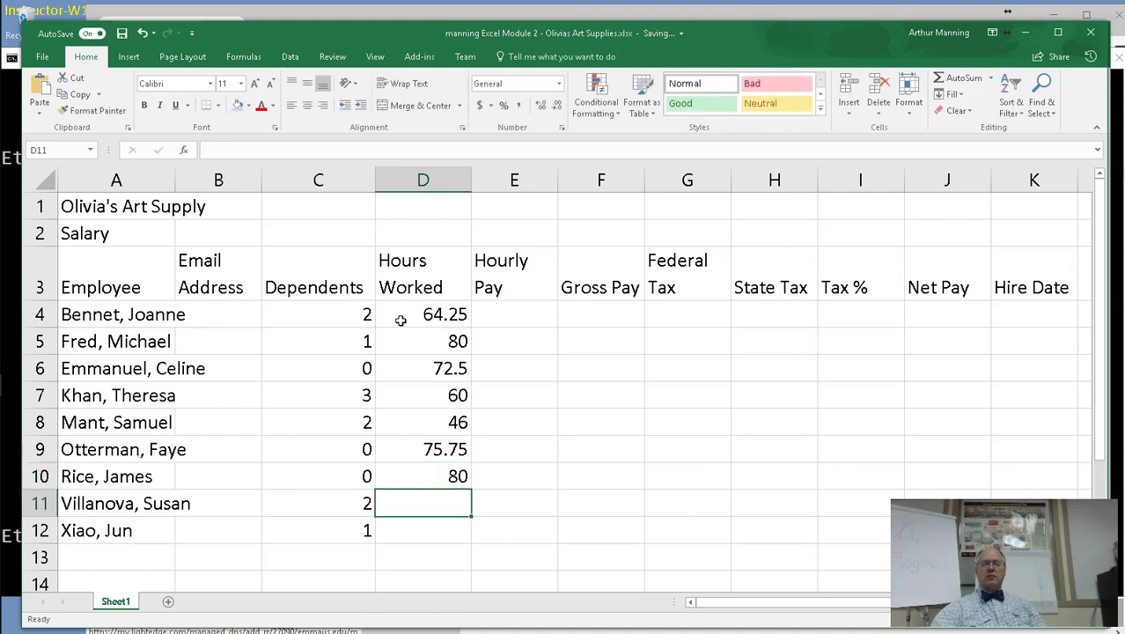
text(74.25)
key(Return)
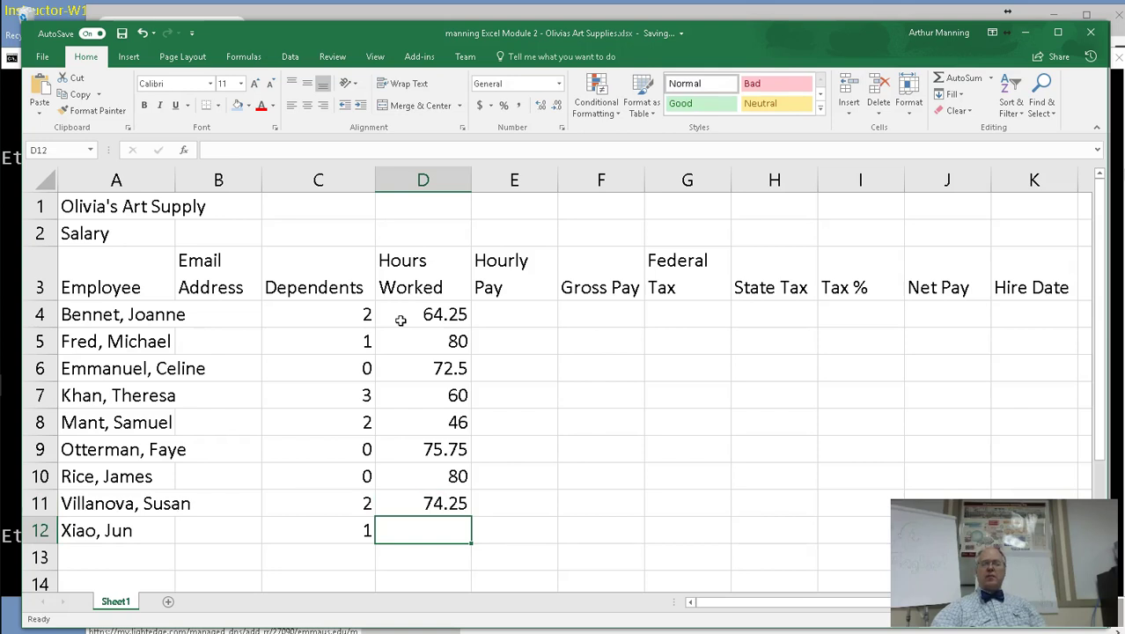
text(68)
key(Return)
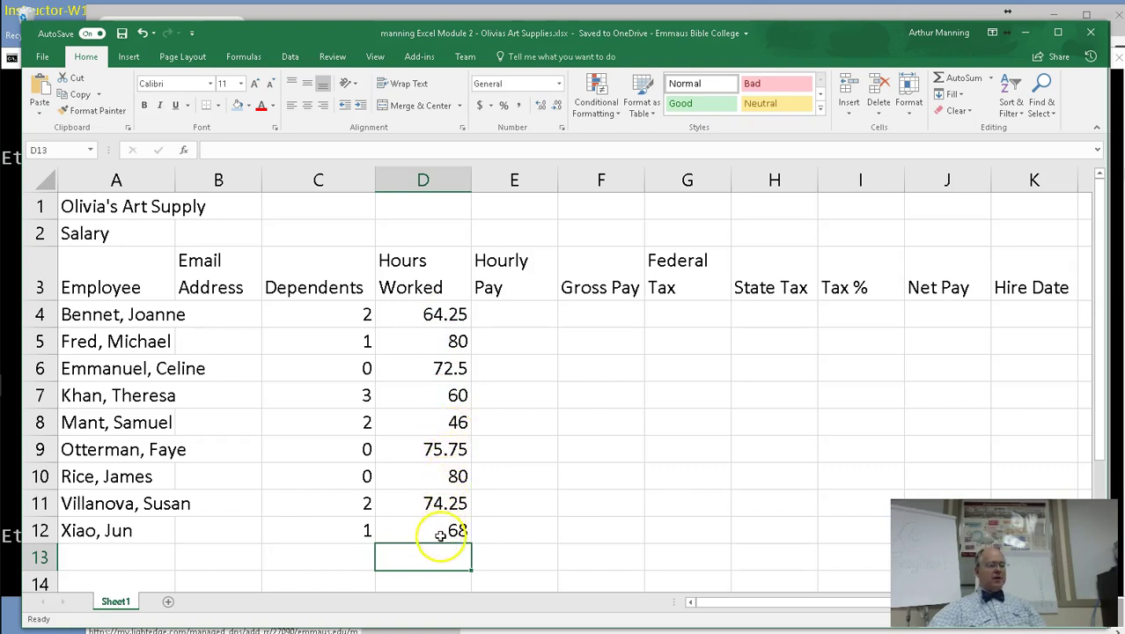
Enter hourly rates 19.75, 23.1, 18.65 and 18 in E4:E7.
click(507, 317)
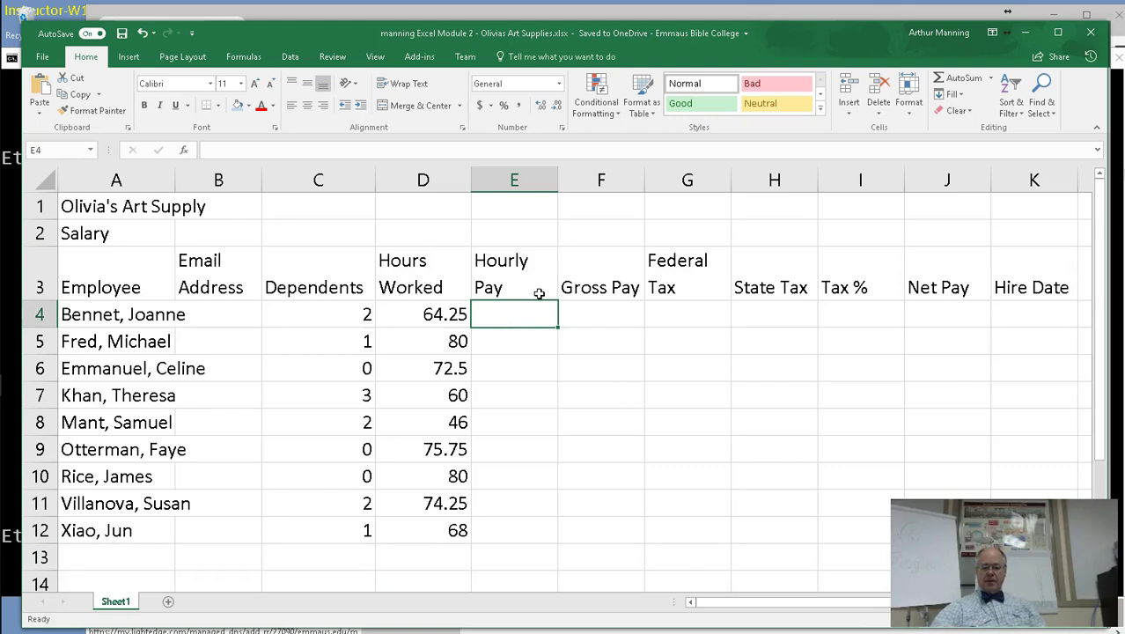
text(19.75)
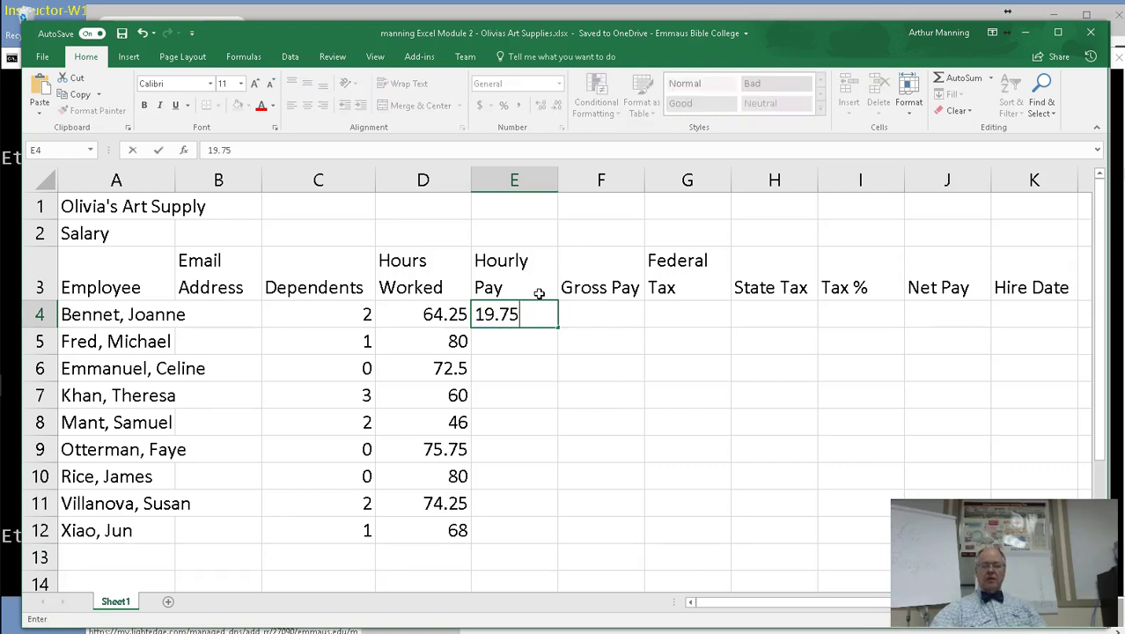
key(Return)
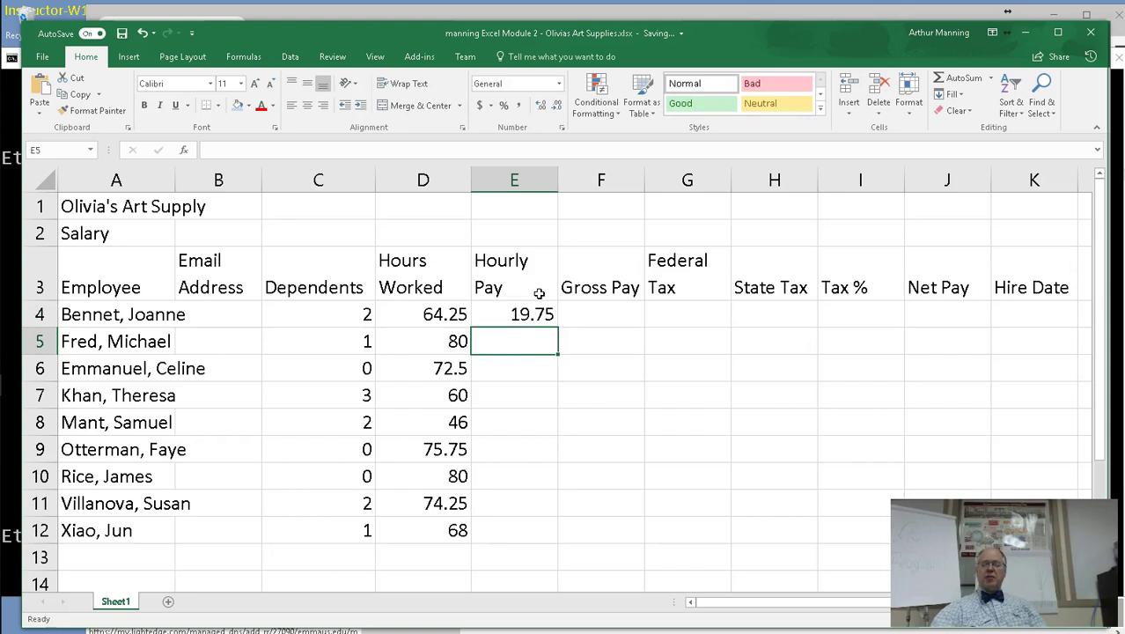
text(23.40)
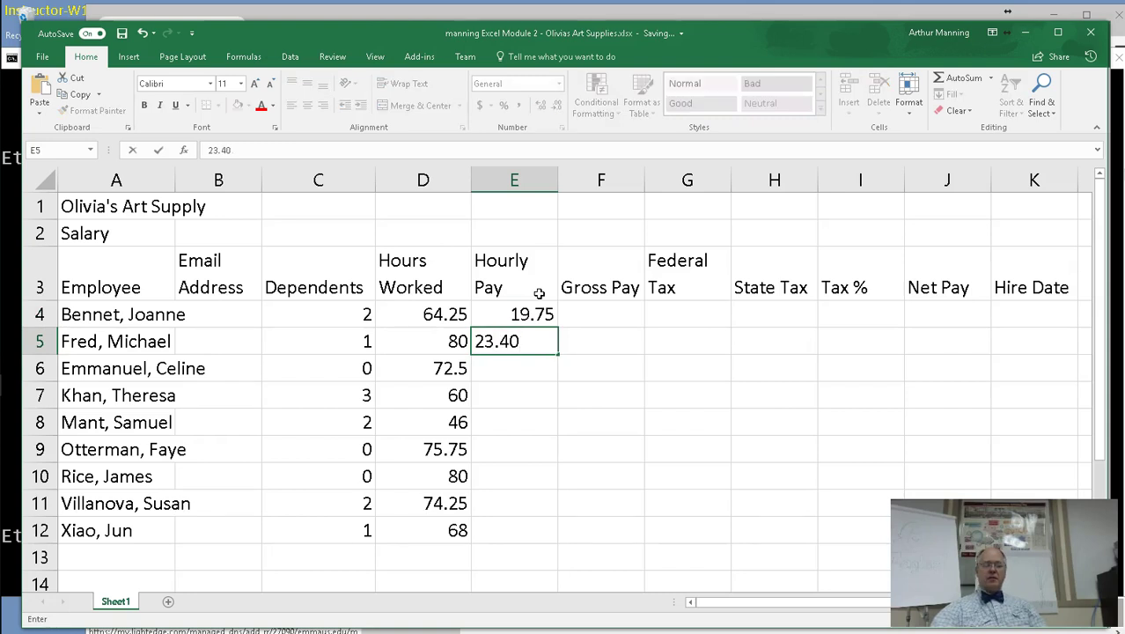
key(BackSpace)
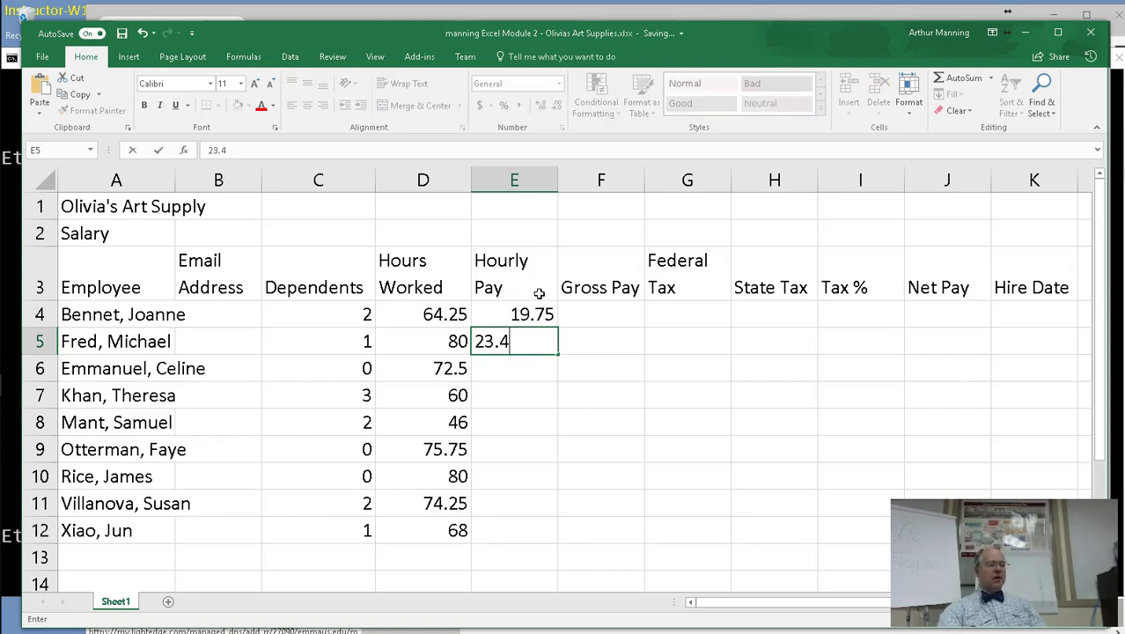
key(BackSpace)
text(1)
key(Return)
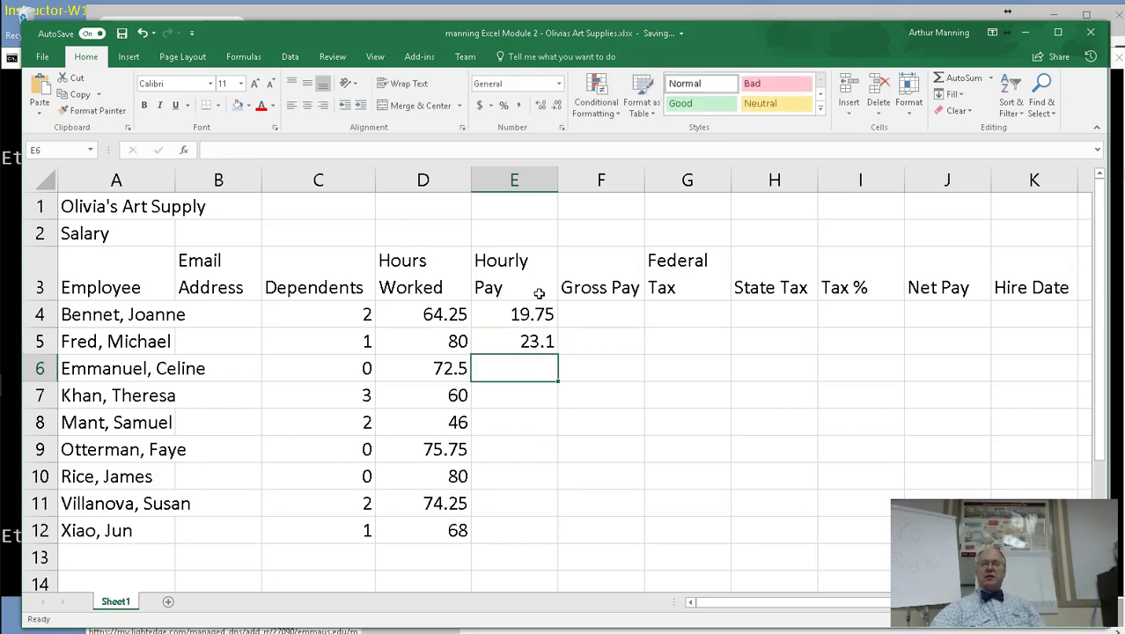
text(18)
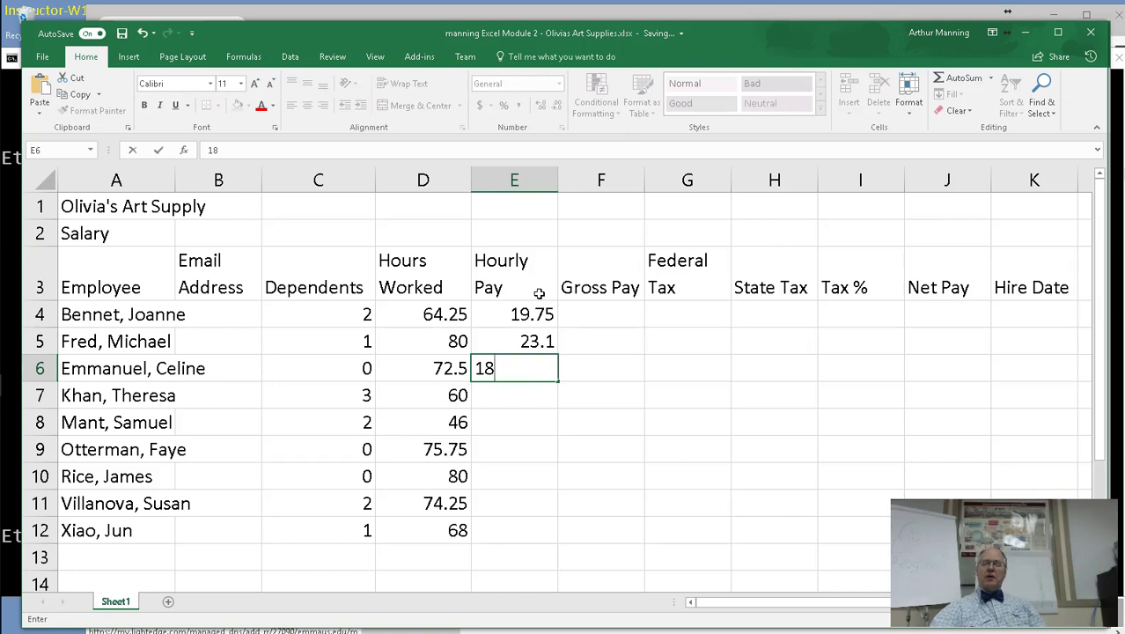
text(.65)
key(Return)
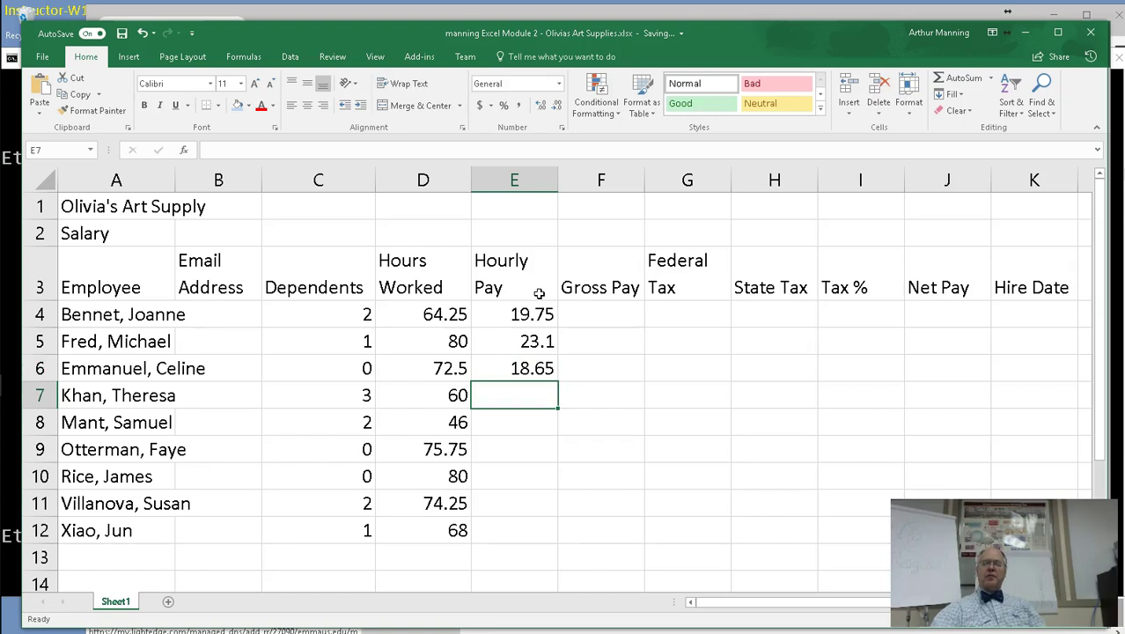
text(18)
key(Return)
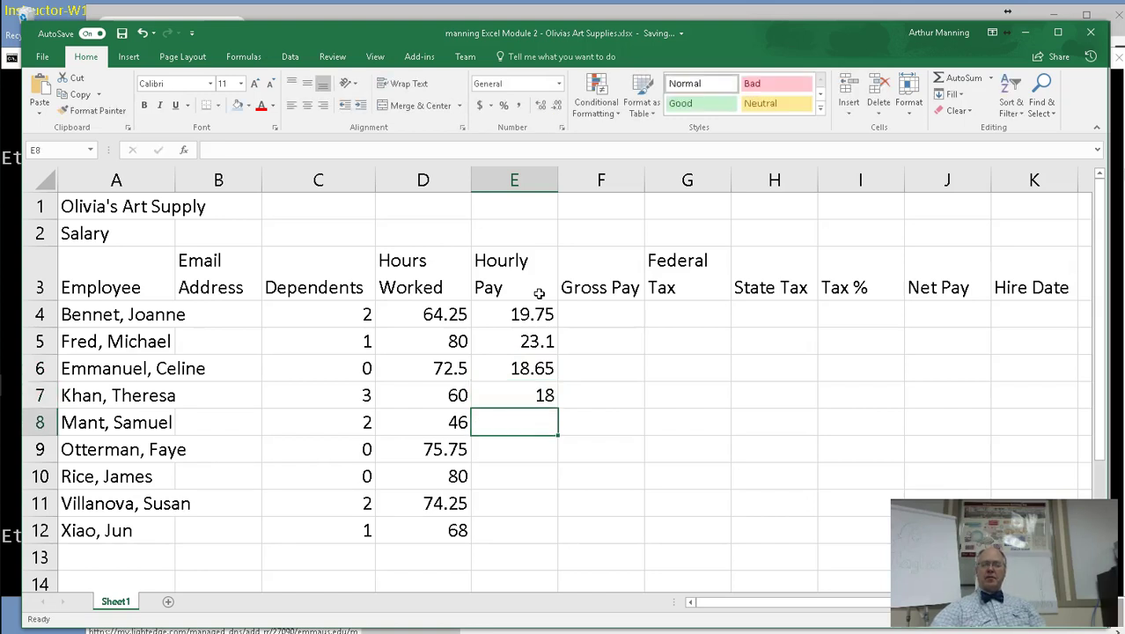
Enter hourly rates 15.9, 21.05, 22.5, 21.02 and 18.43 in E8:E12.
text(15.9)
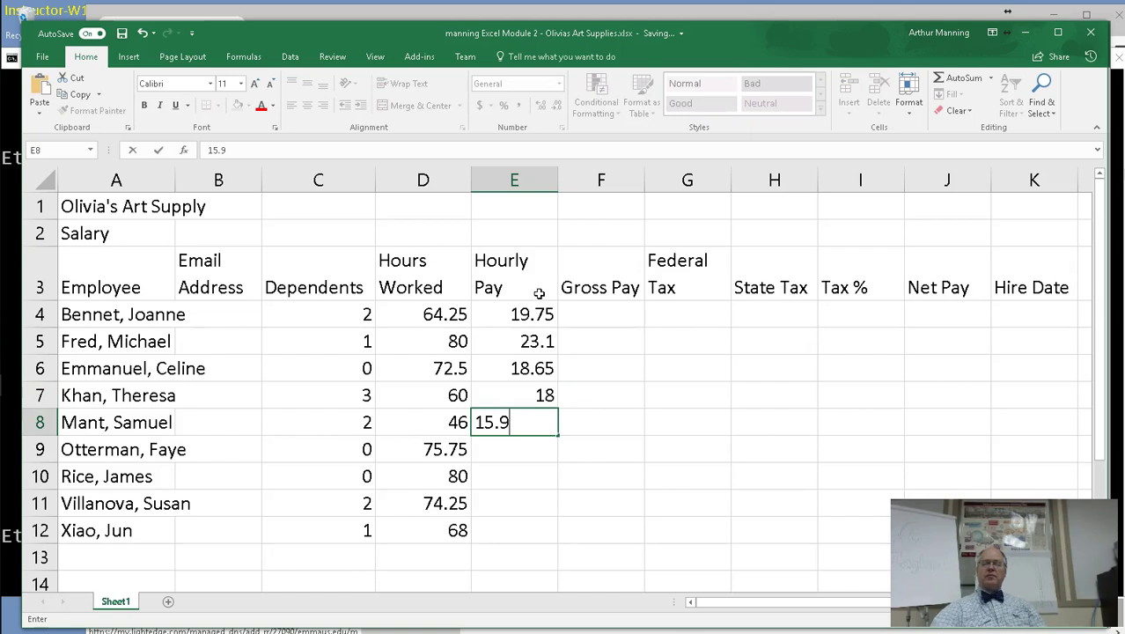
key(Return)
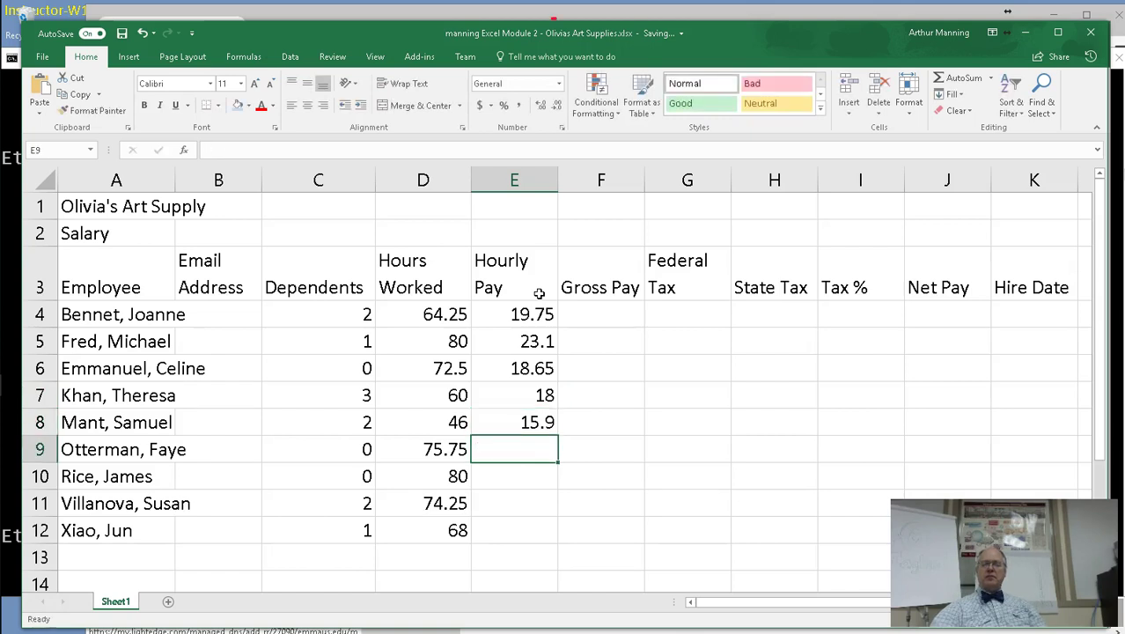
text(21.05)
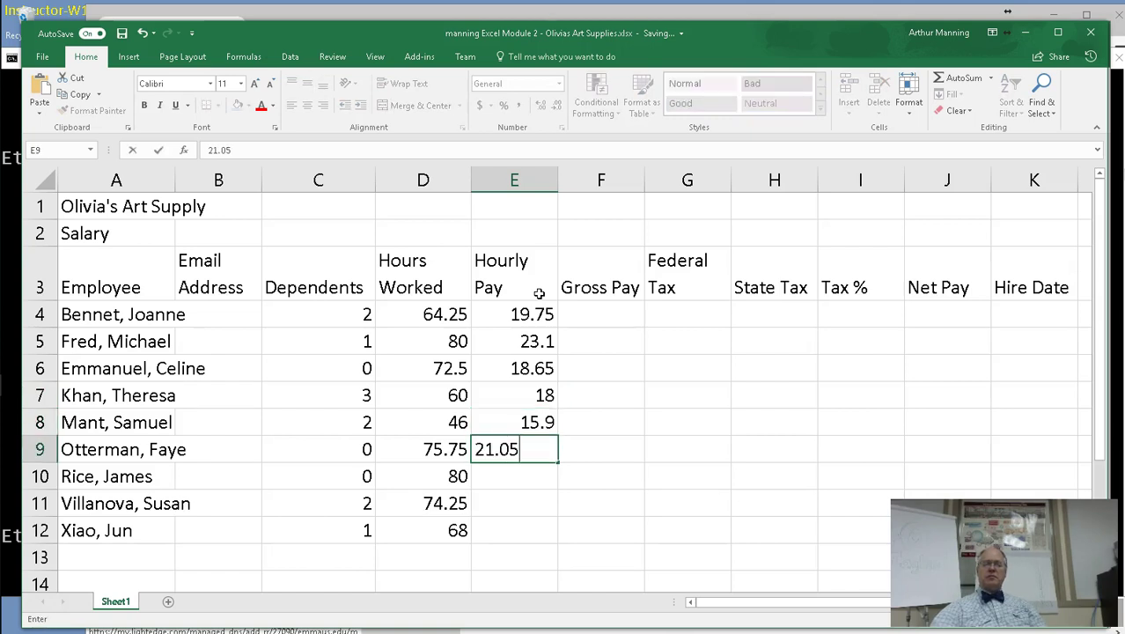
key(Return)
text(22.5)
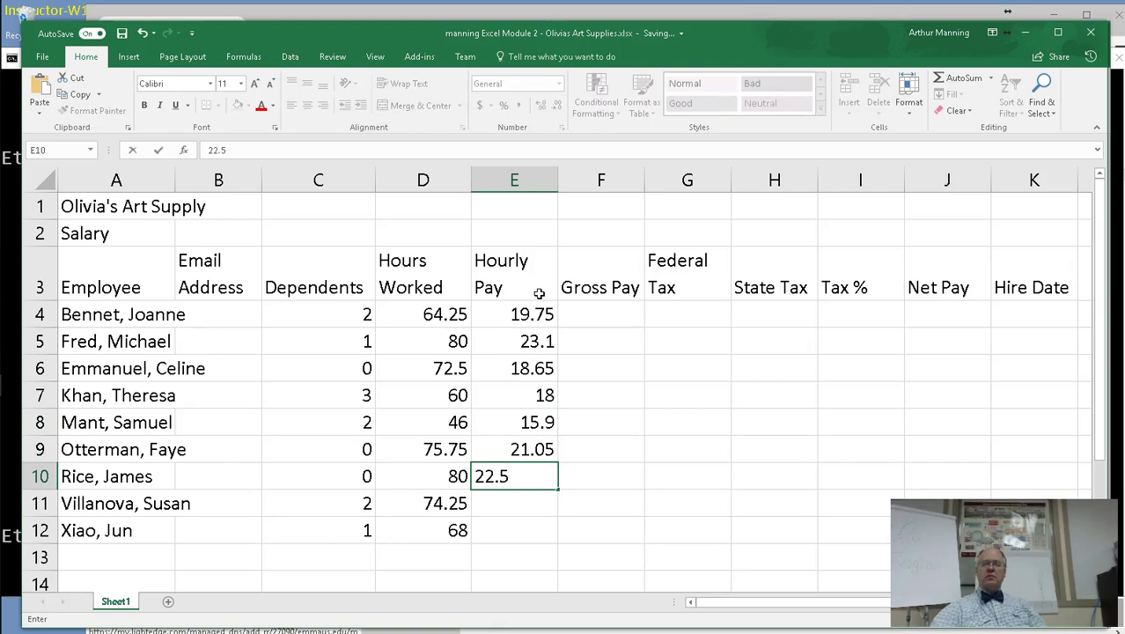
key(Return)
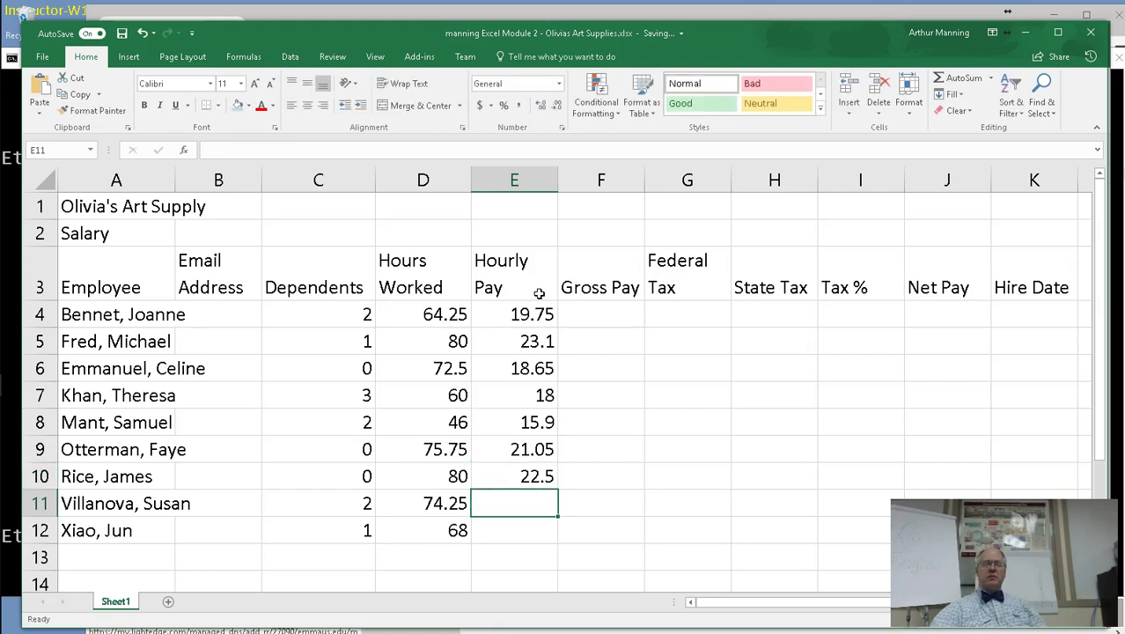
text(21.)
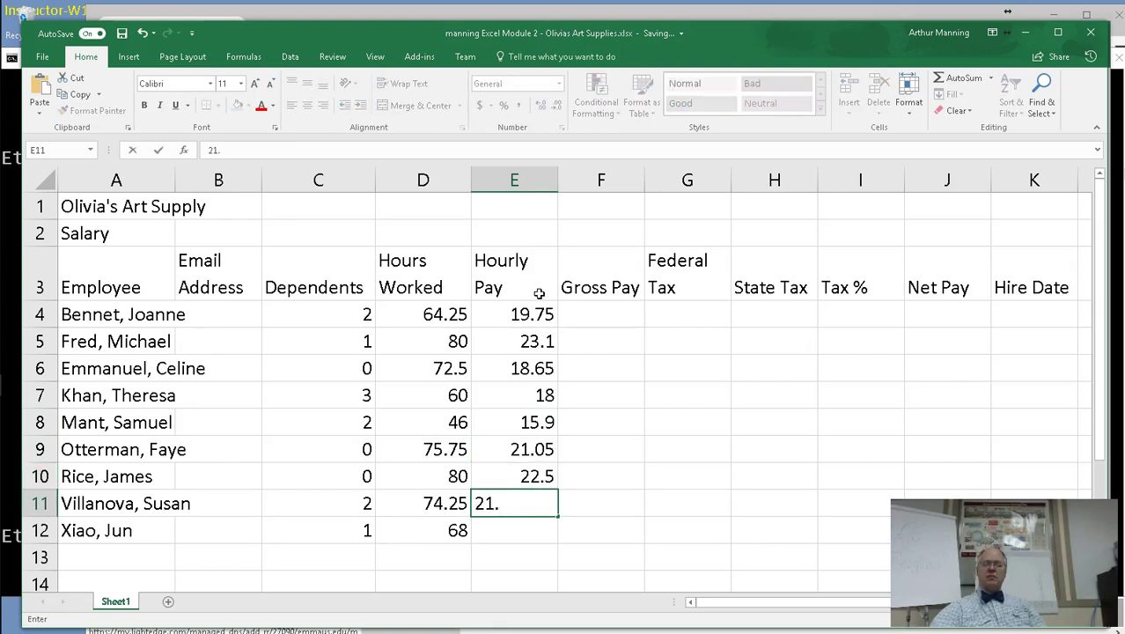
text(2)
key(BackSpace)
text(02)
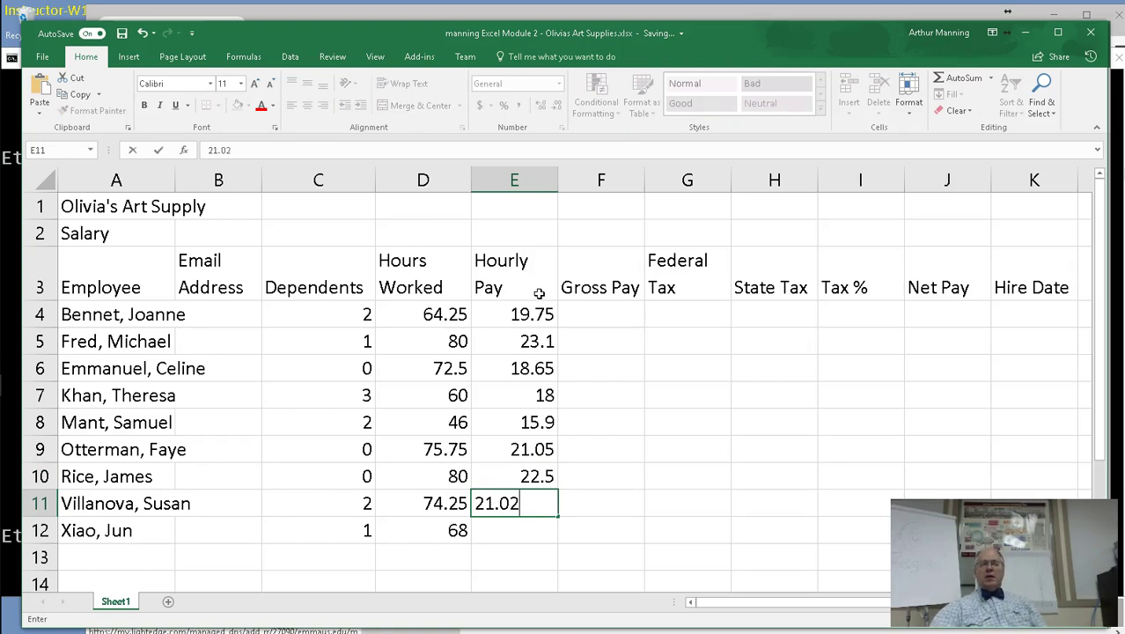
key(Return)
text(18)
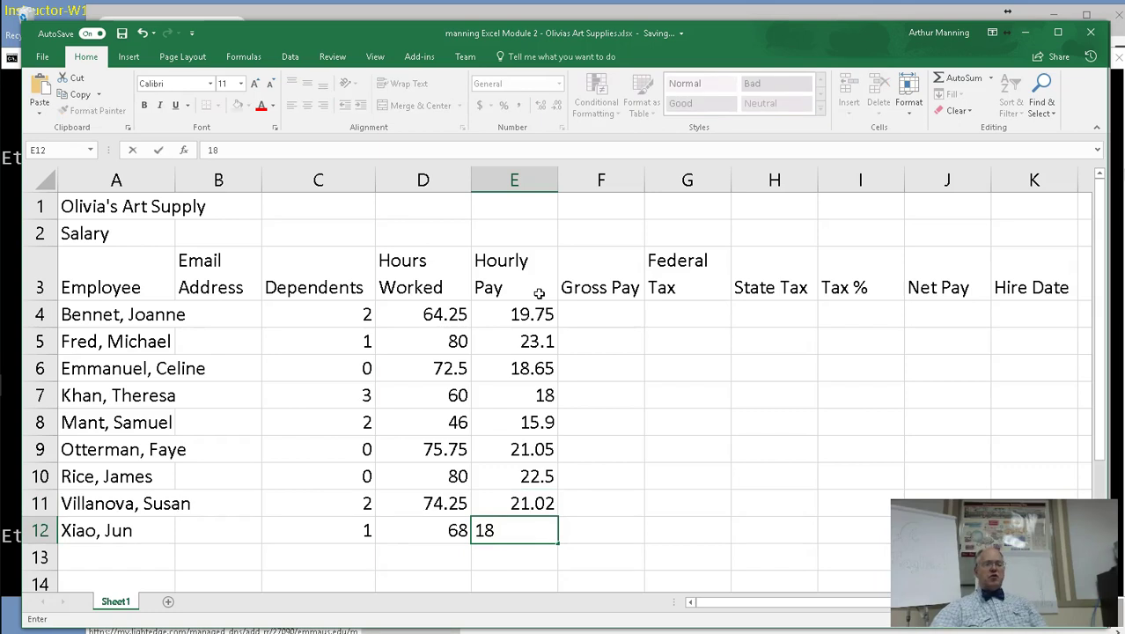
text(.43)
key(Return)
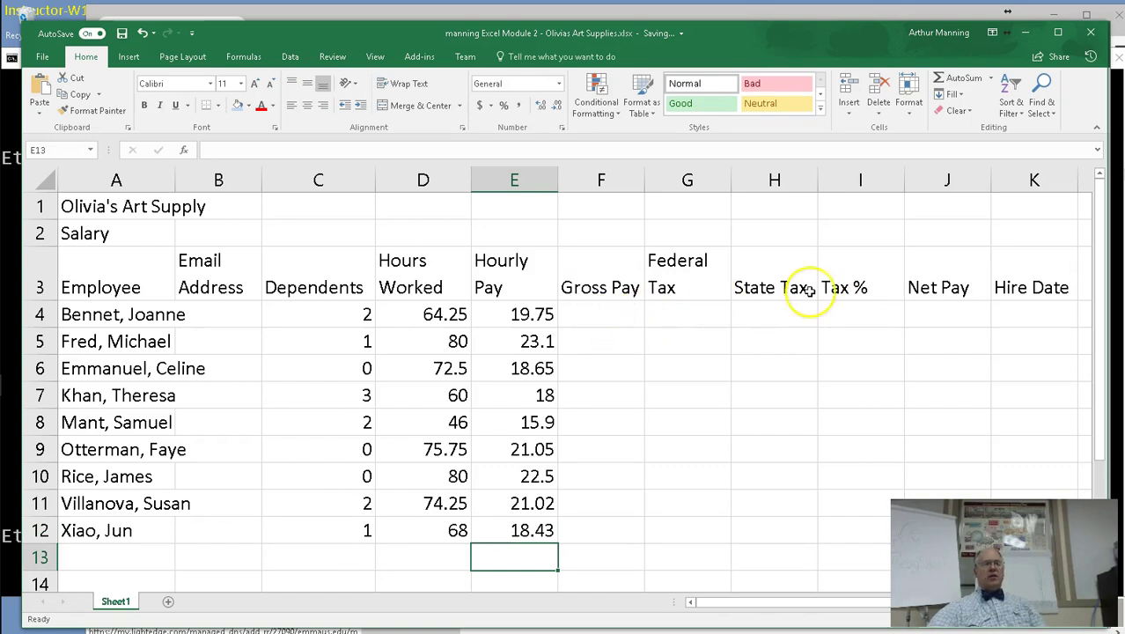
Enter hire dates 4/5/2012, 5/7/2013, 12/1/2011, 1/3/2014 and 12/3/2010 in K4:K8.
click(1019, 313)
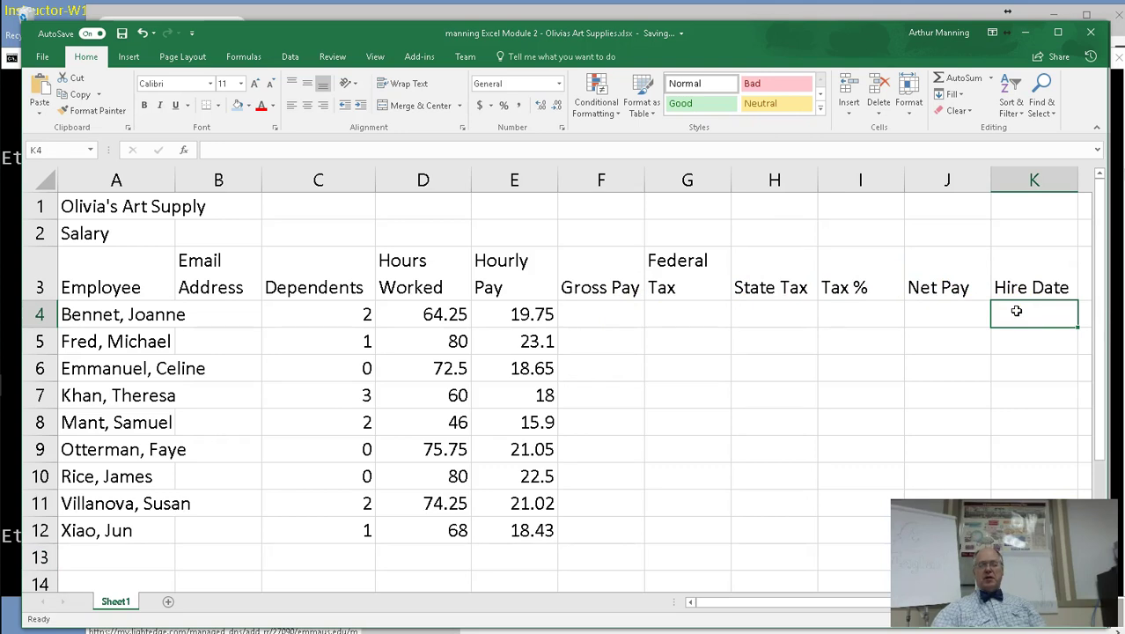
text(4)
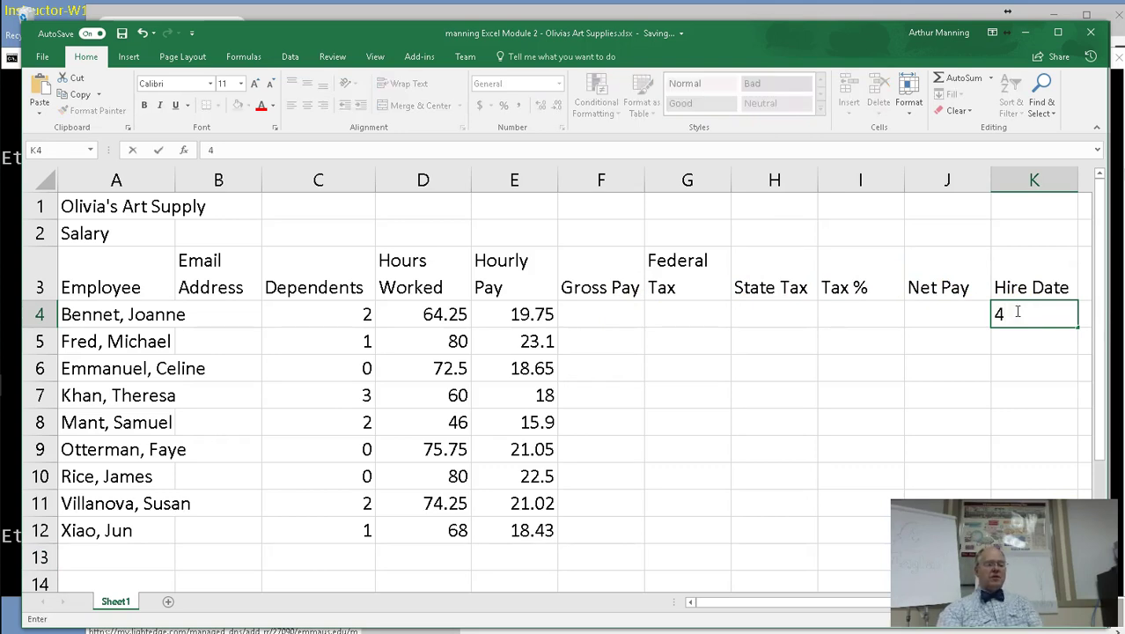
text(/5/)
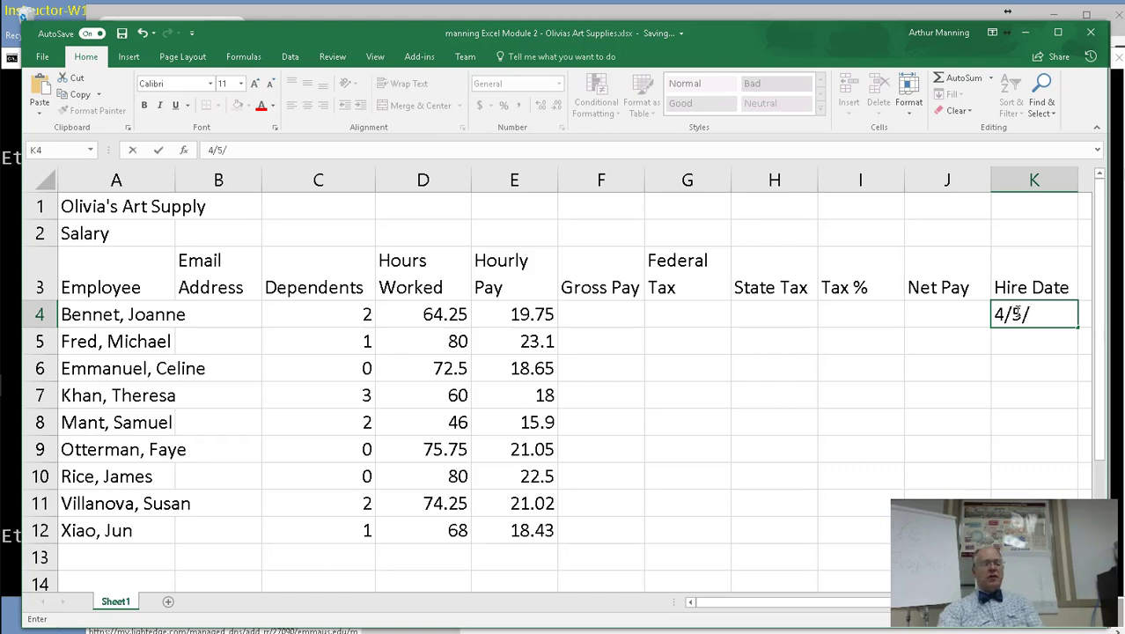
text(12)
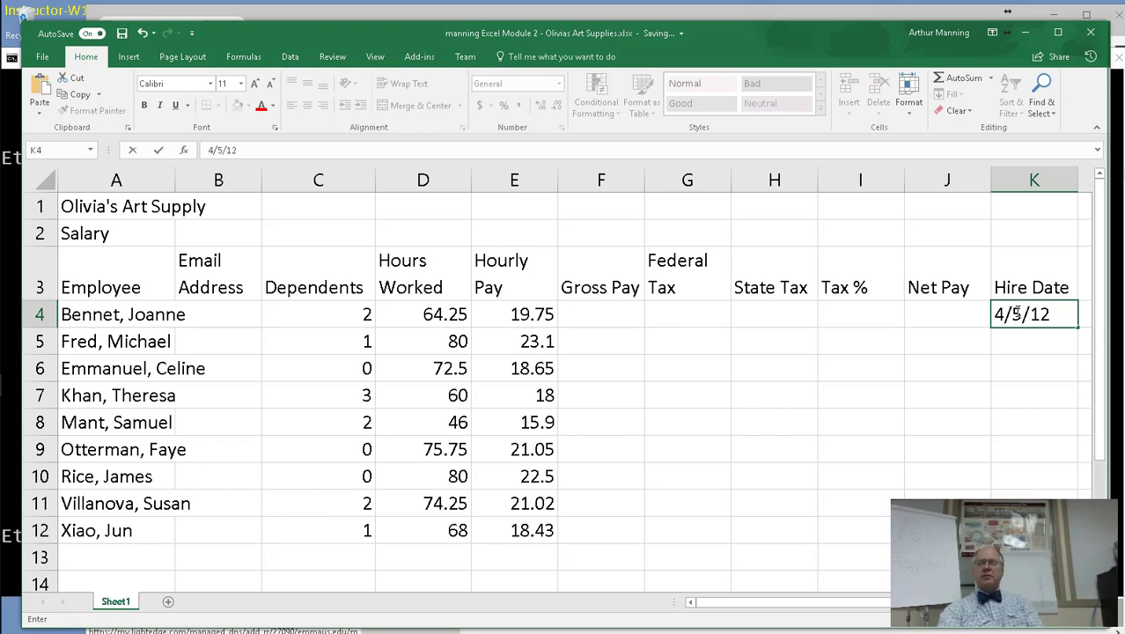
key(Return)
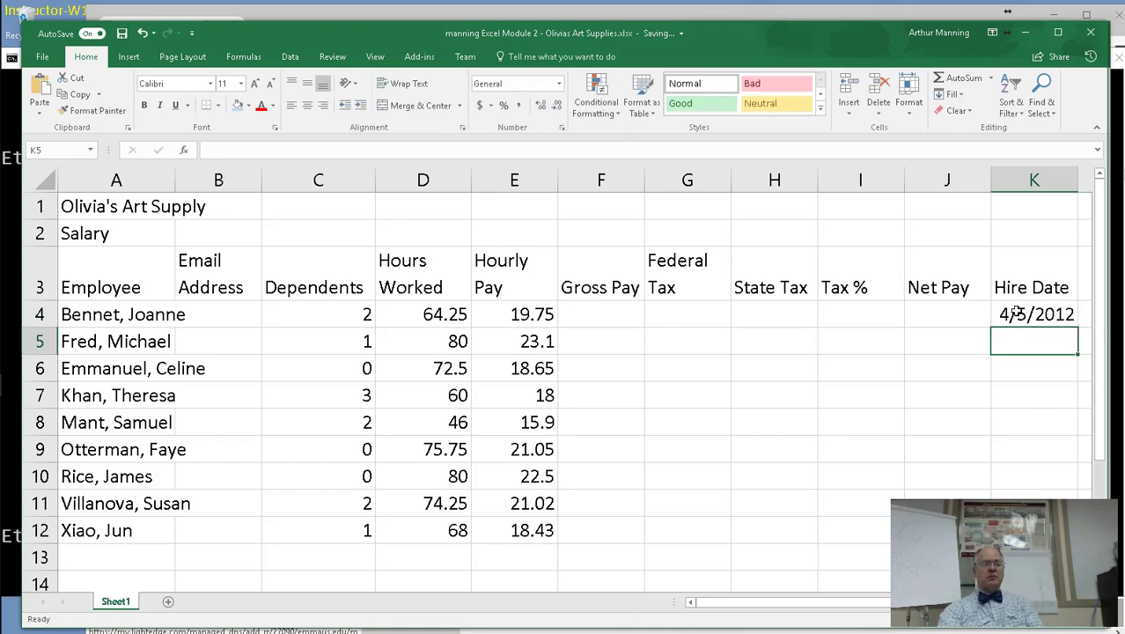
text(5/7/13)
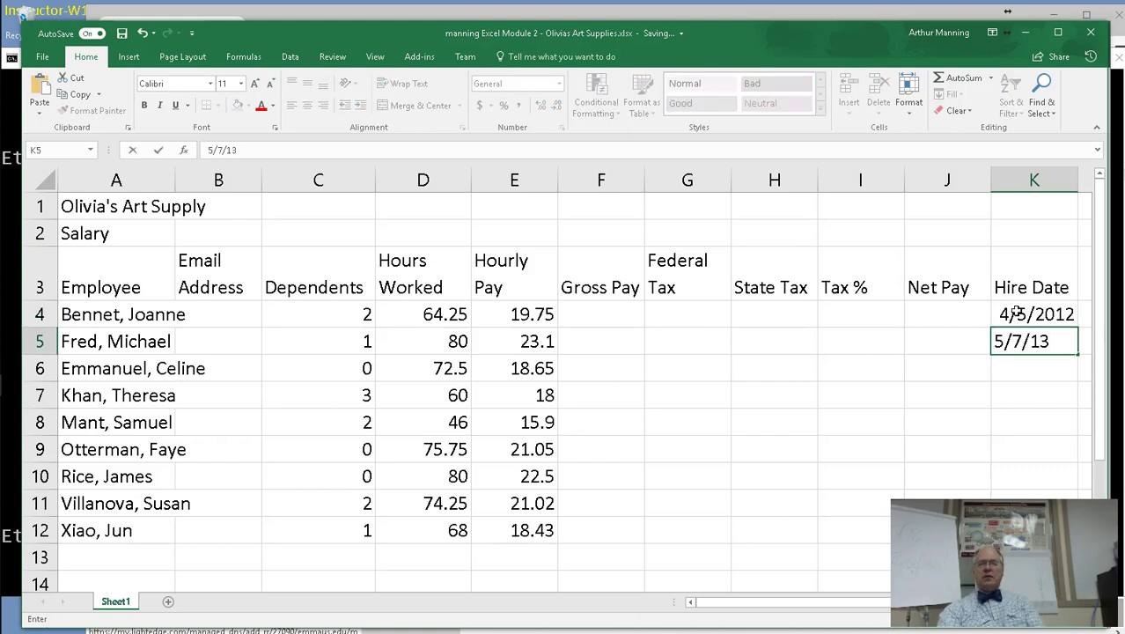
key(Return)
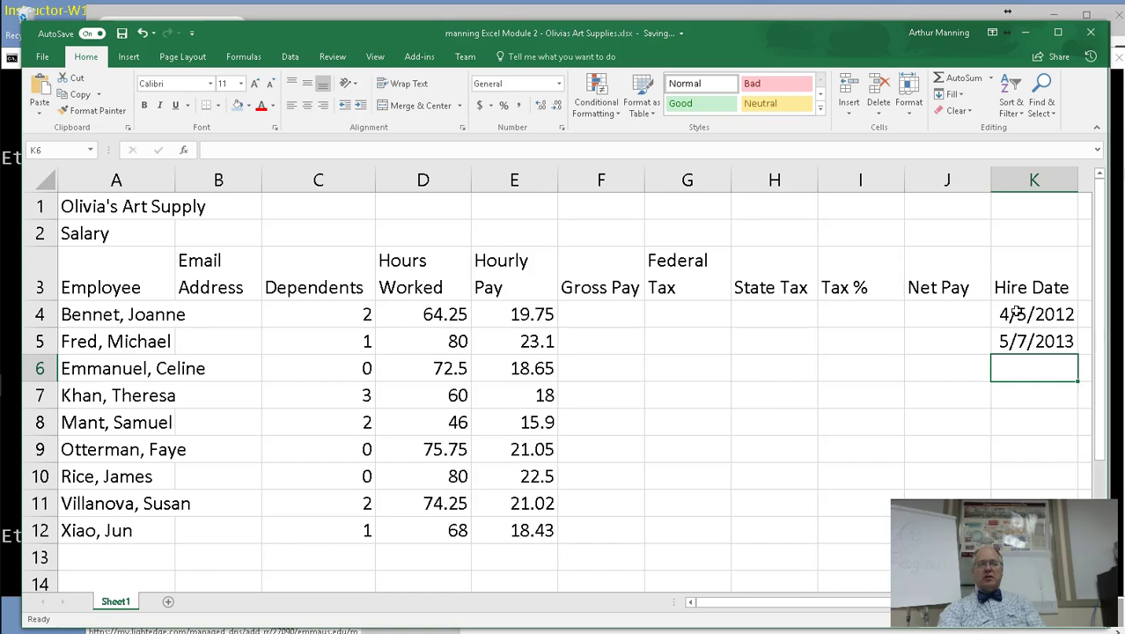
text(12/1/11)
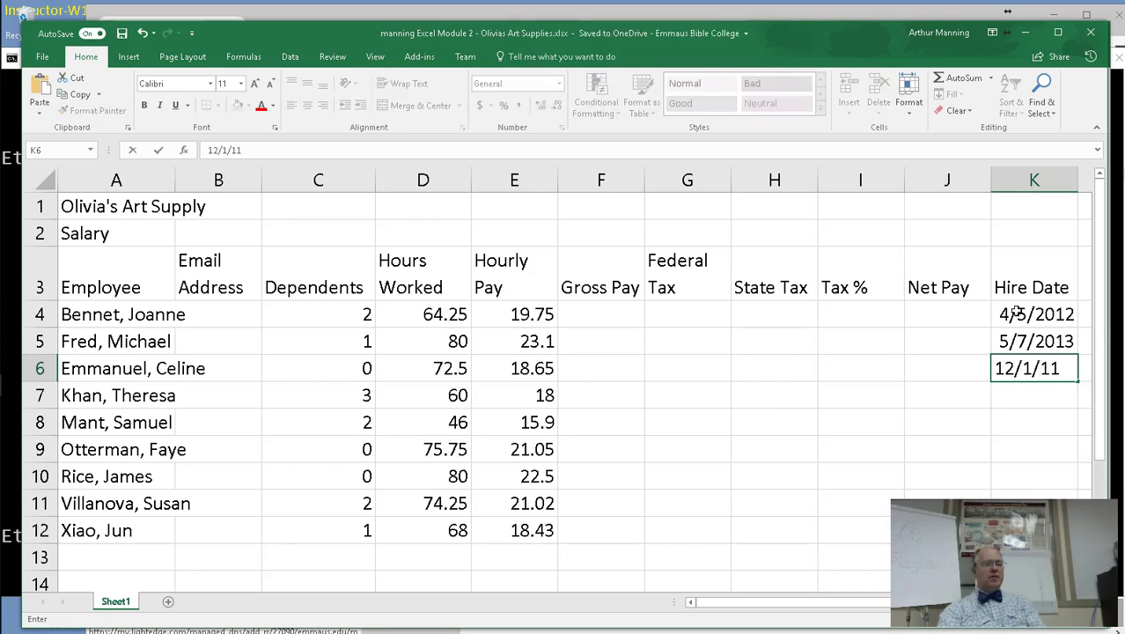
key(Return)
text(1/3)
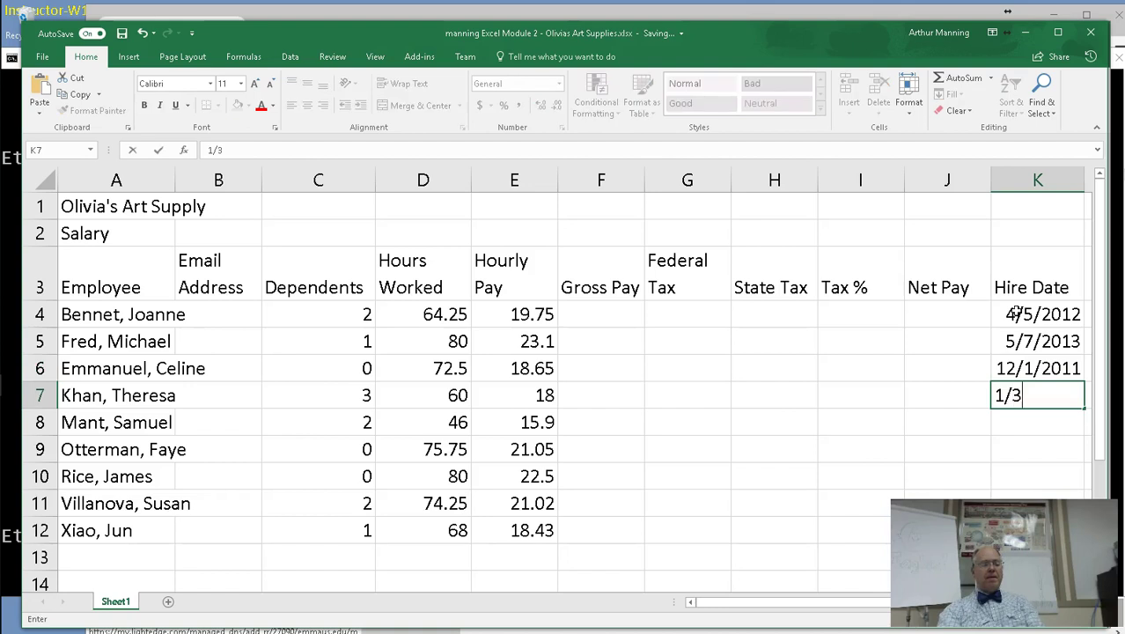
text(/14)
key(Return)
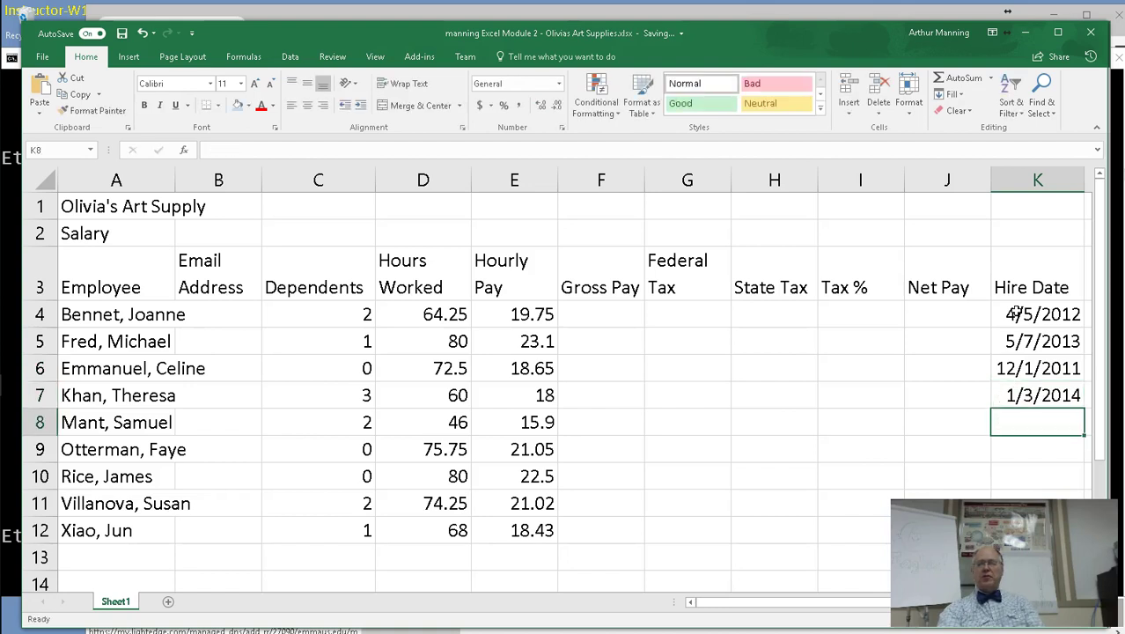
text(12/3/10)
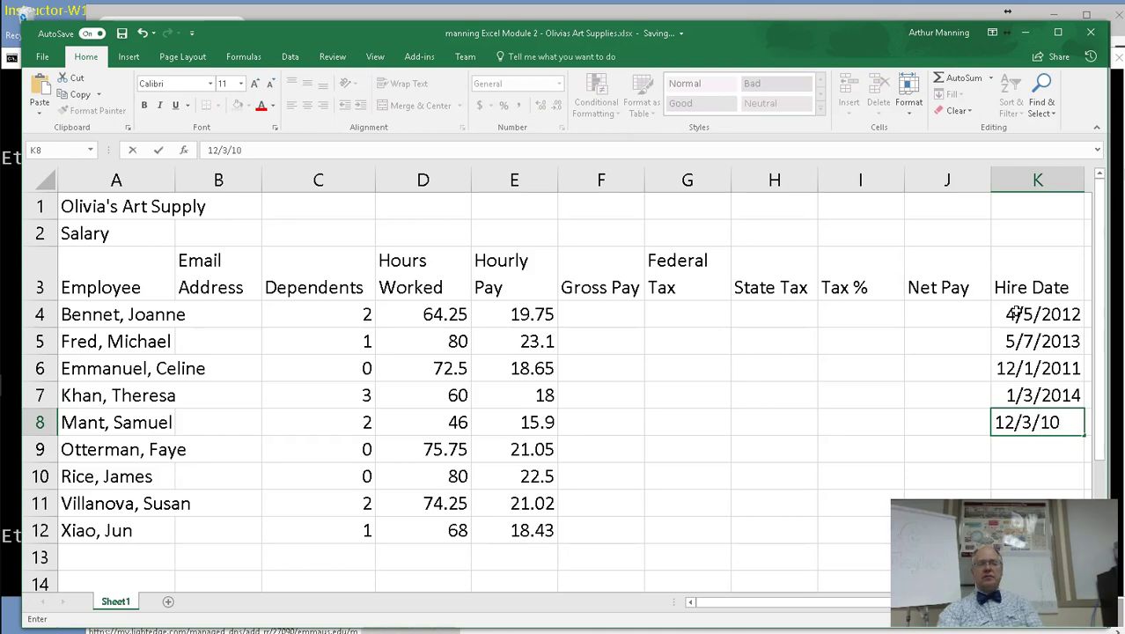
key(Return)
Enter hire dates 3/7/2011, 2/5/2011, 5/6/2004 and 9/12/2015 in K9:K12.
text(3/)
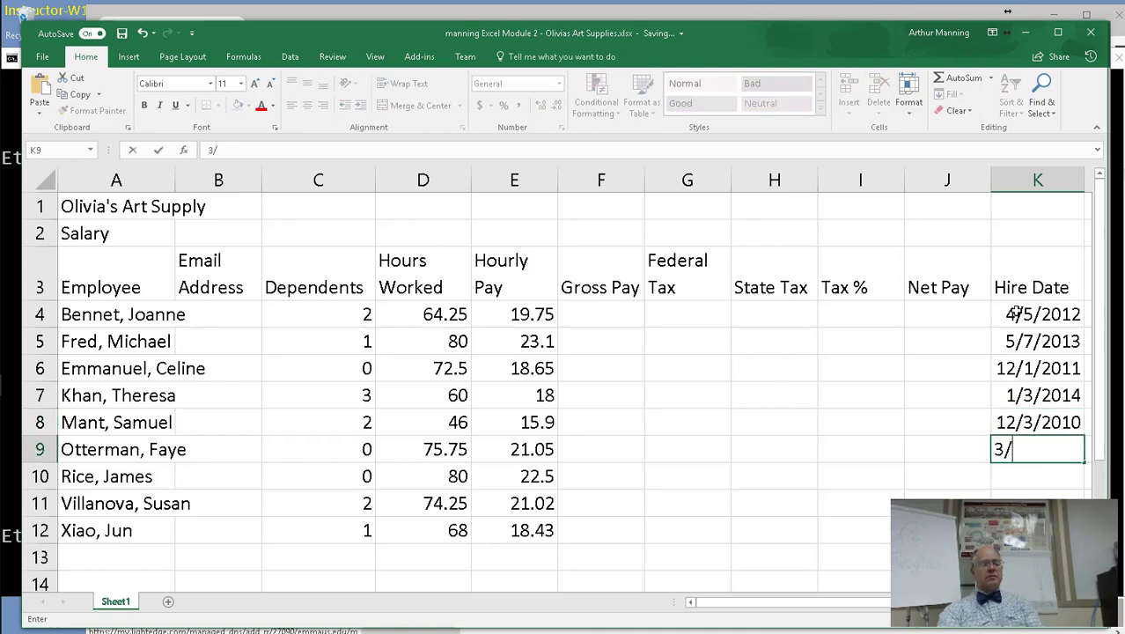
text(7/2011)
key(Return)
text(2/5/11)
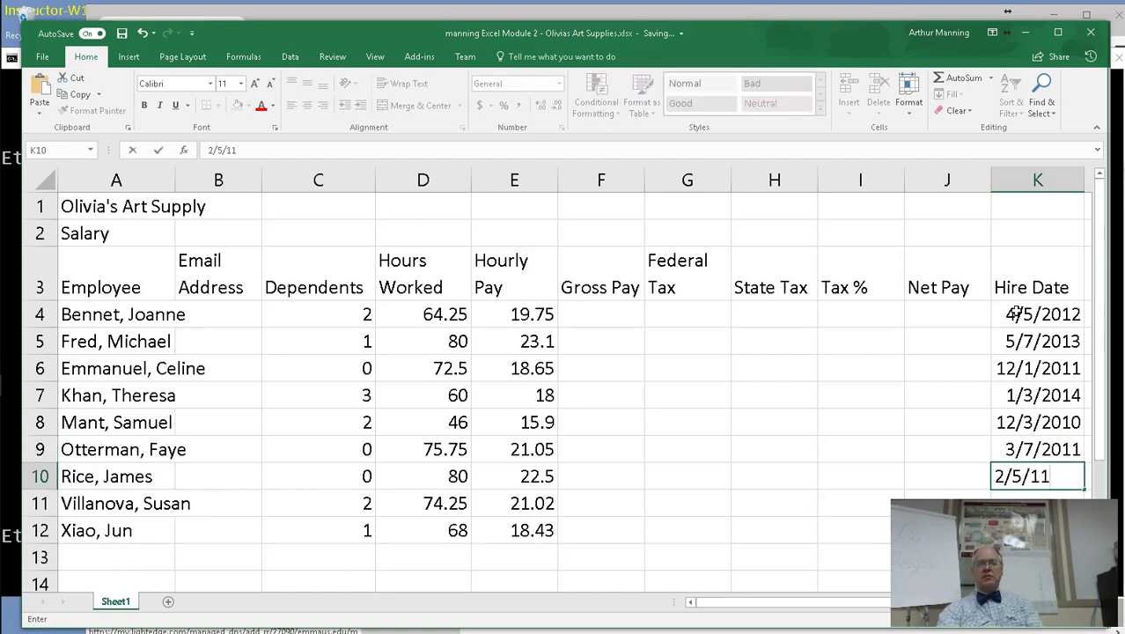
key(Return)
text(5/)
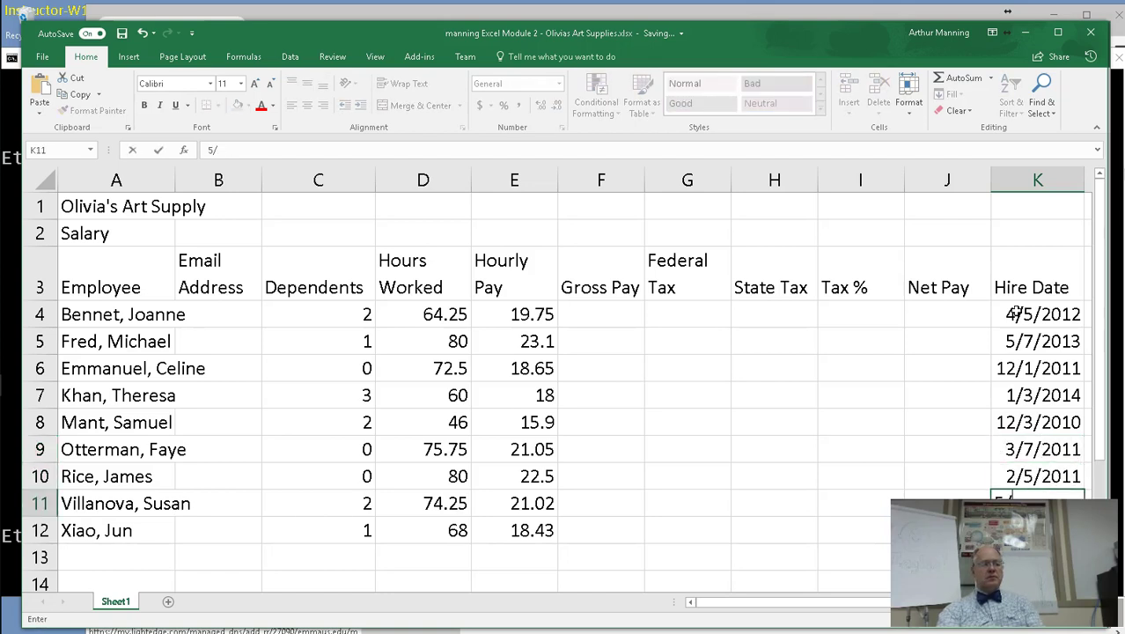
text(6/04)
key(Return)
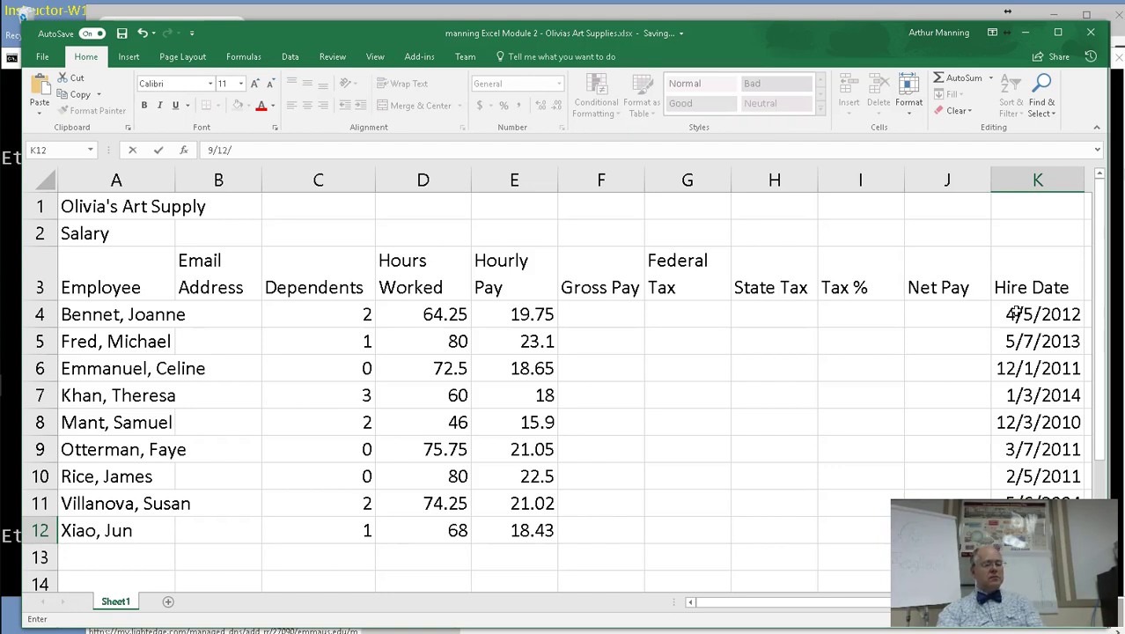
text(5)
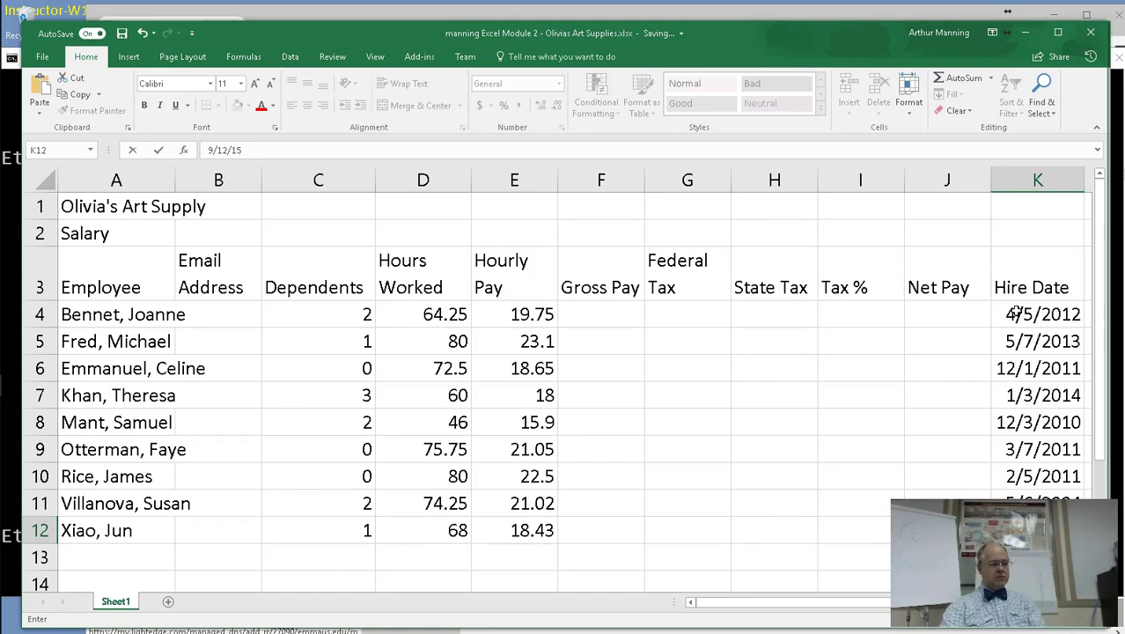
key(Return)
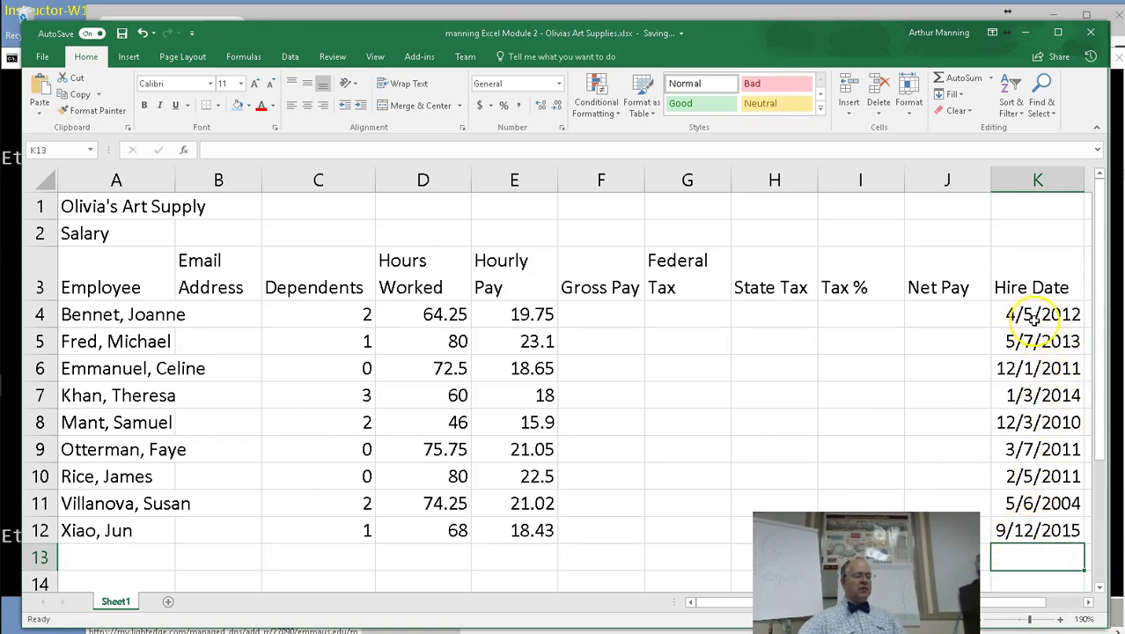
Add the heading 'Age' in cell L3.
click(1091, 606)
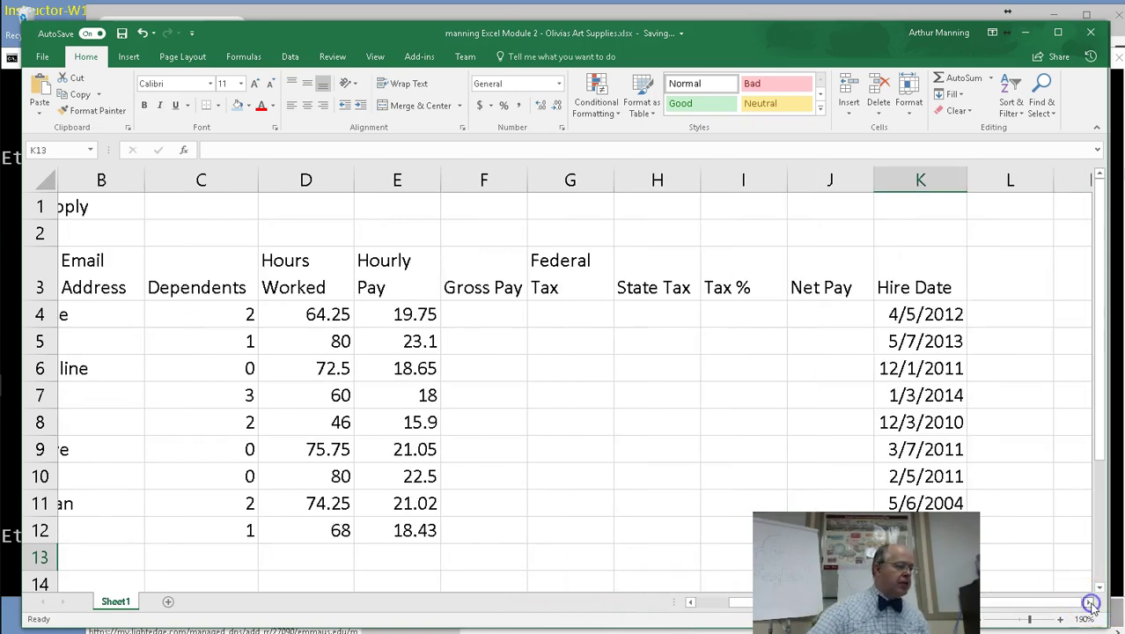
click(988, 297)
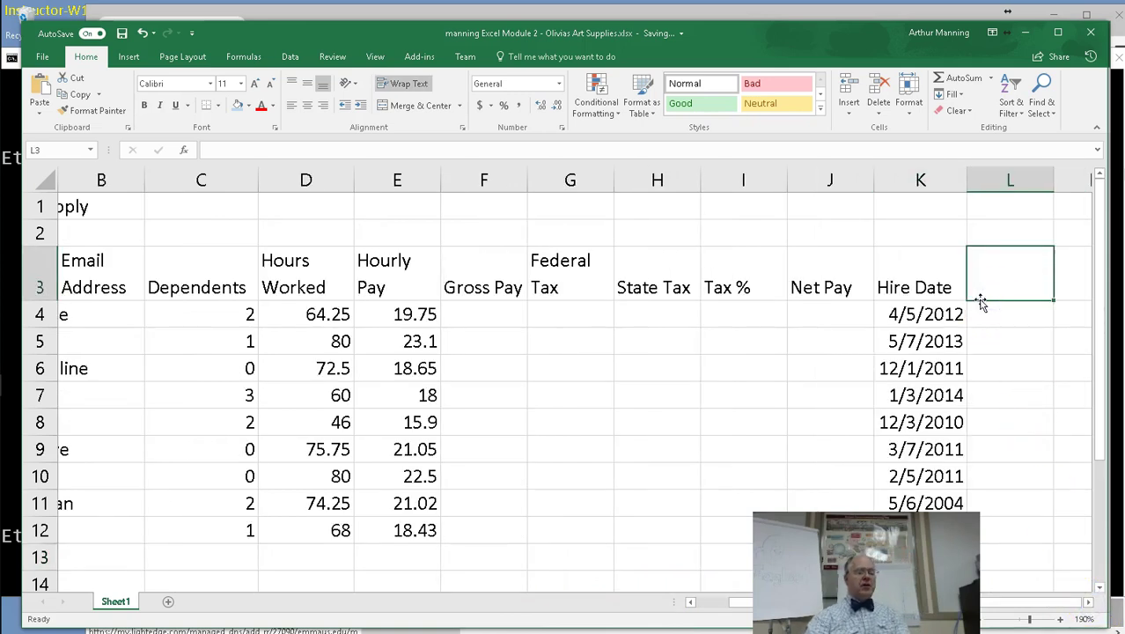
text(Age)
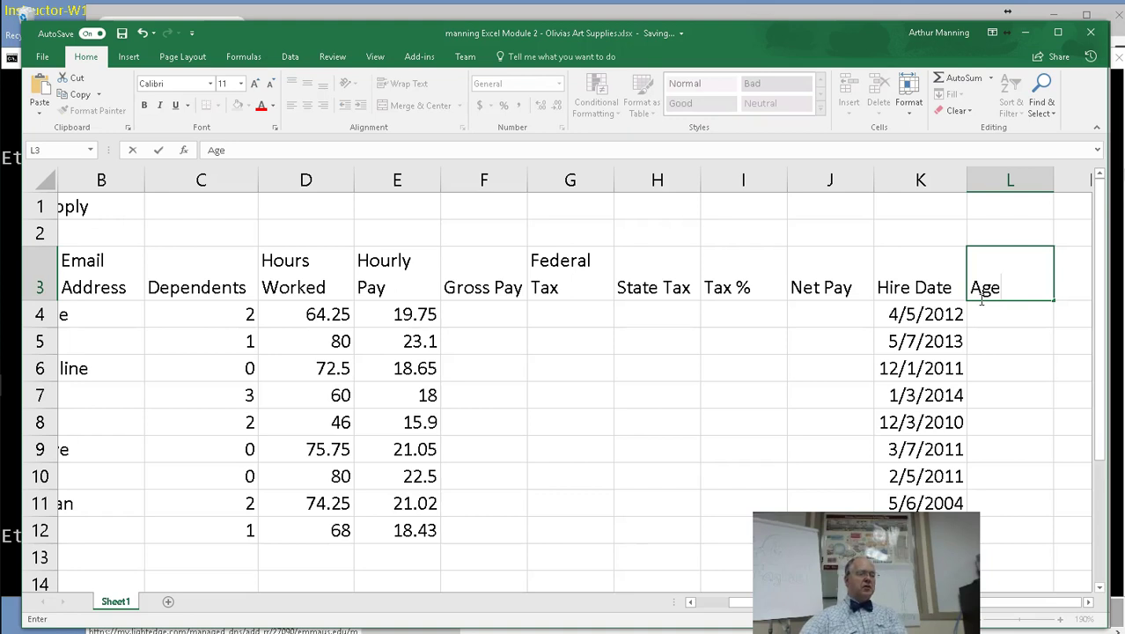
click(981, 316)
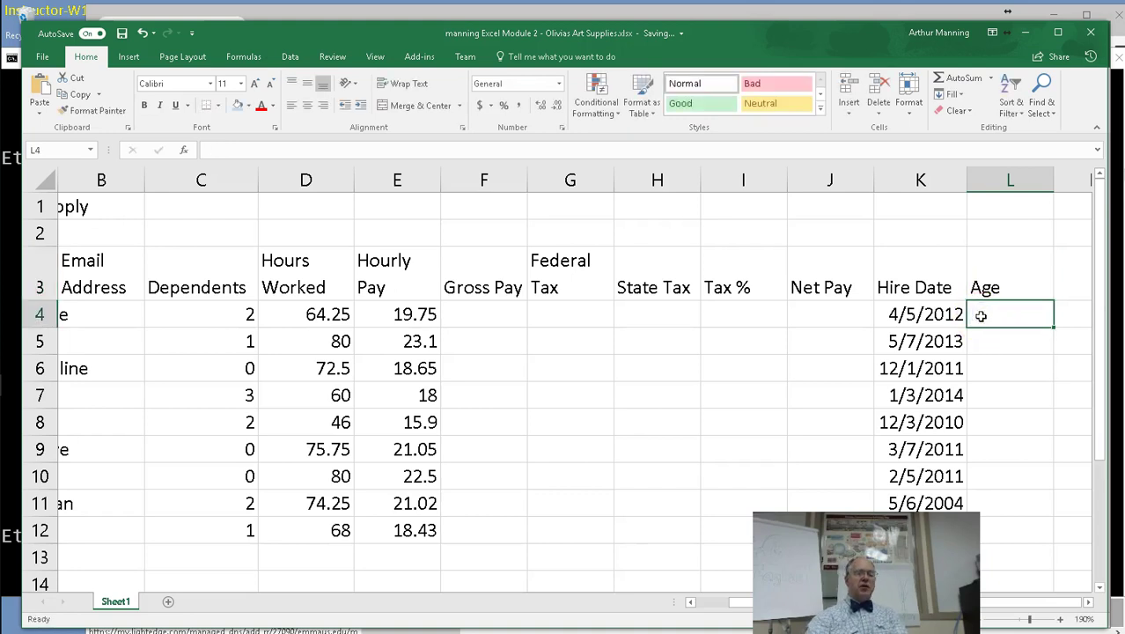
Enter the formula =NOW()-K4 in L4.
text(=)
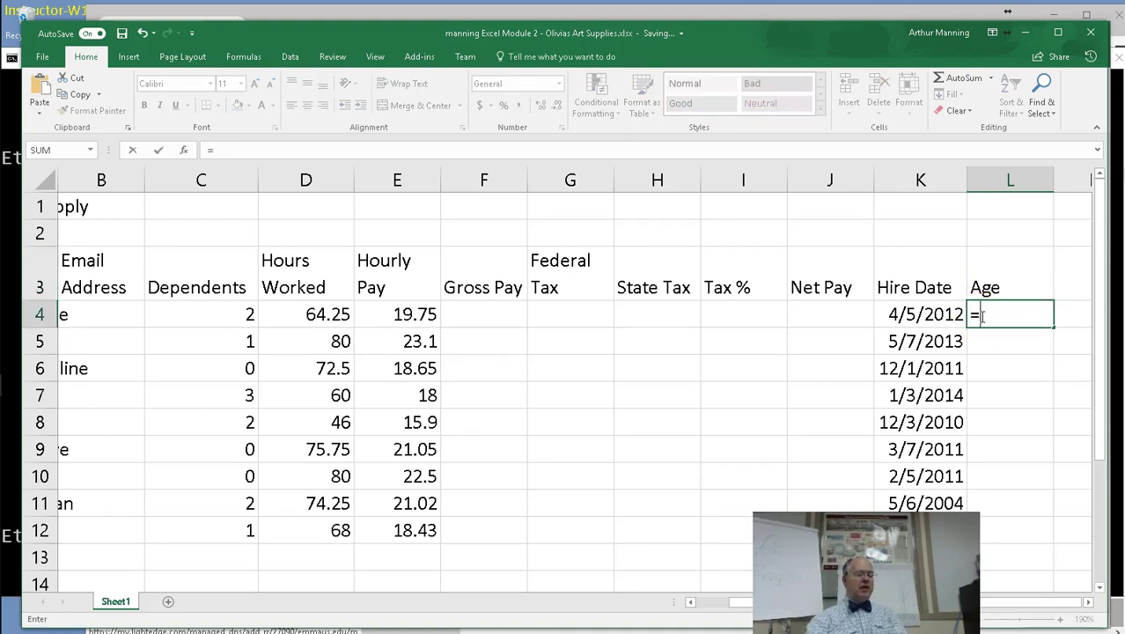
text(now())
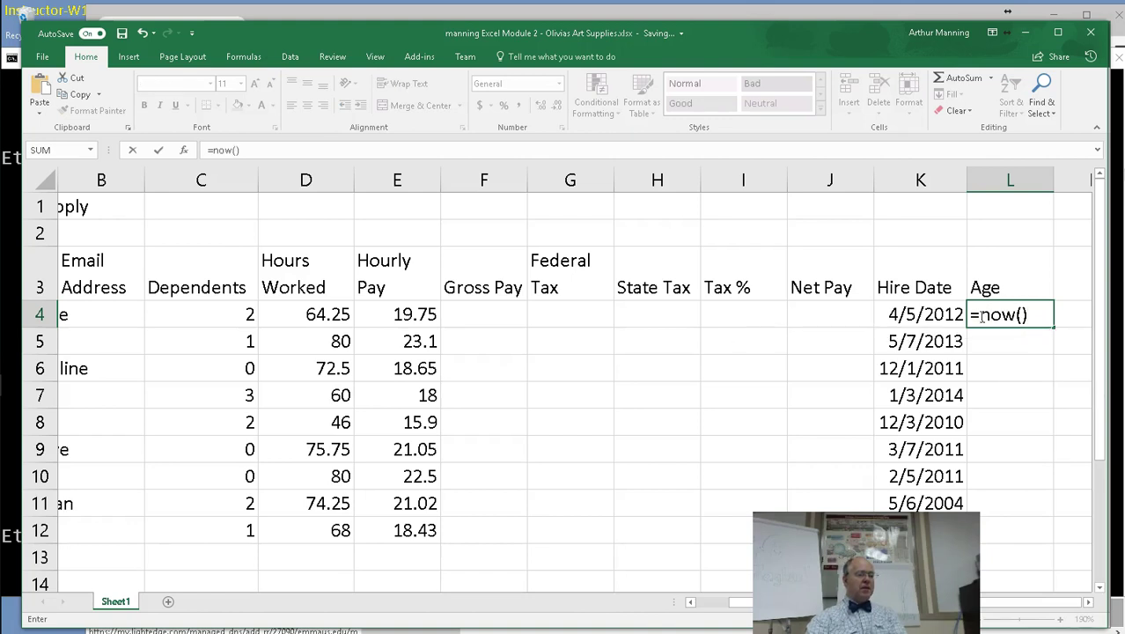
text(-)
click(943, 316)
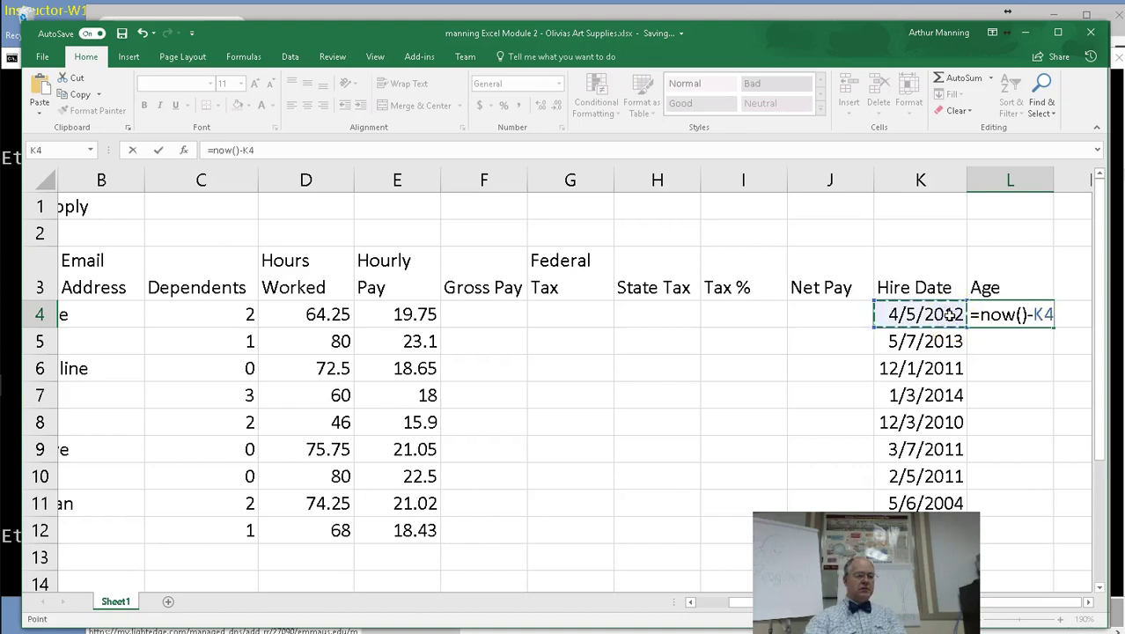
key(Return)
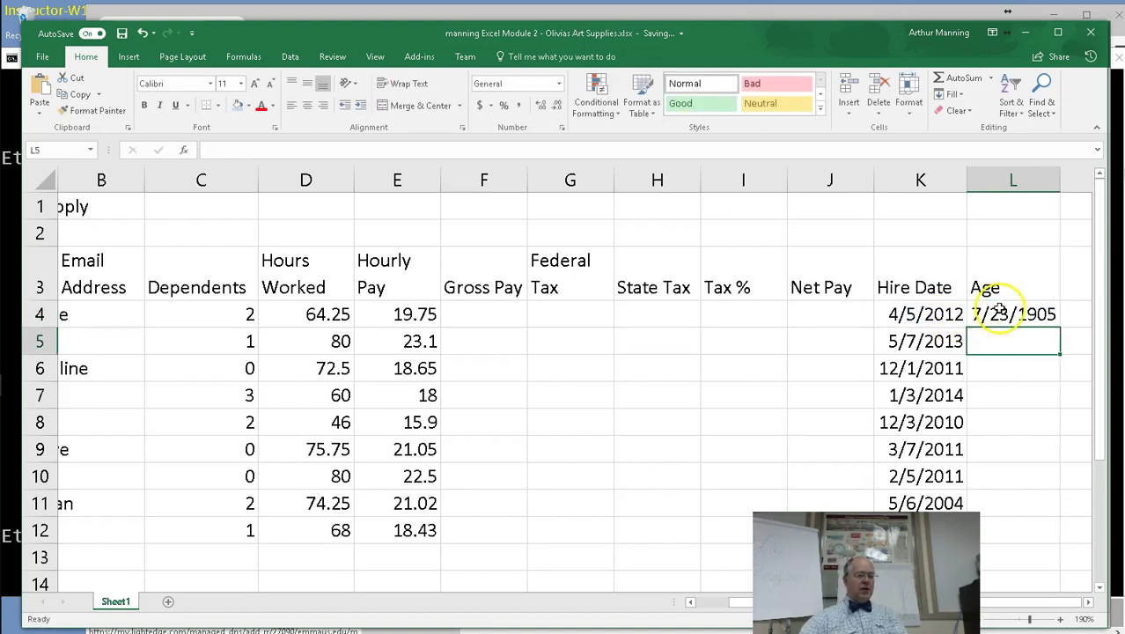
double_click(1002, 313)
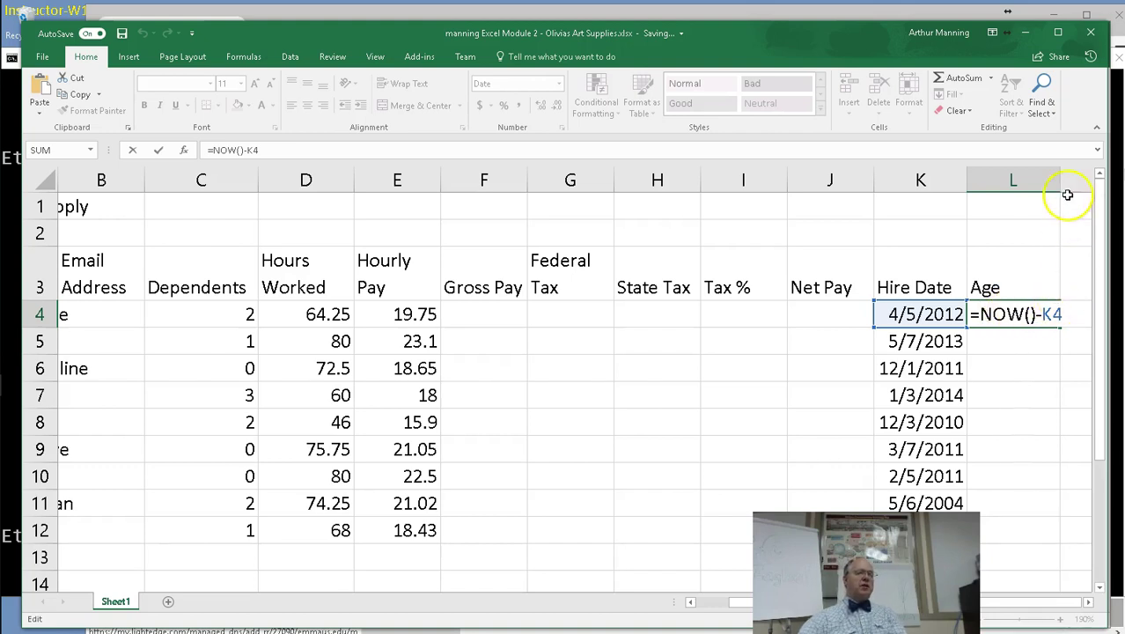
Change L4 to =(NOW()-K4)/365 and apply Comma Style so it shows 5.57.
drag(1065, 187, 1098, 179)
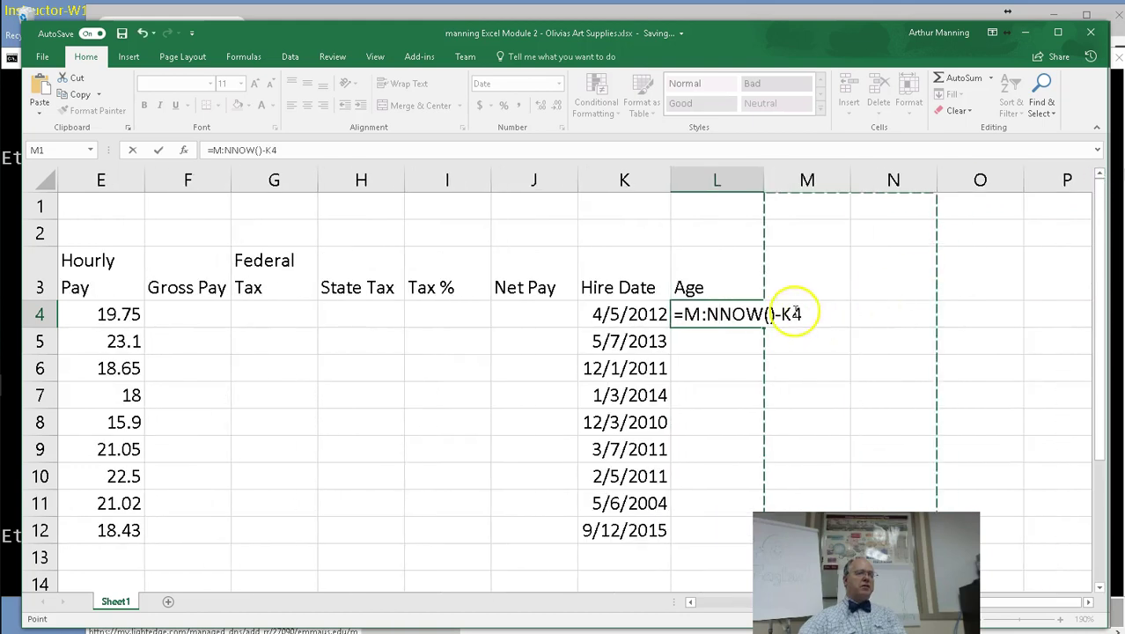
click(803, 310)
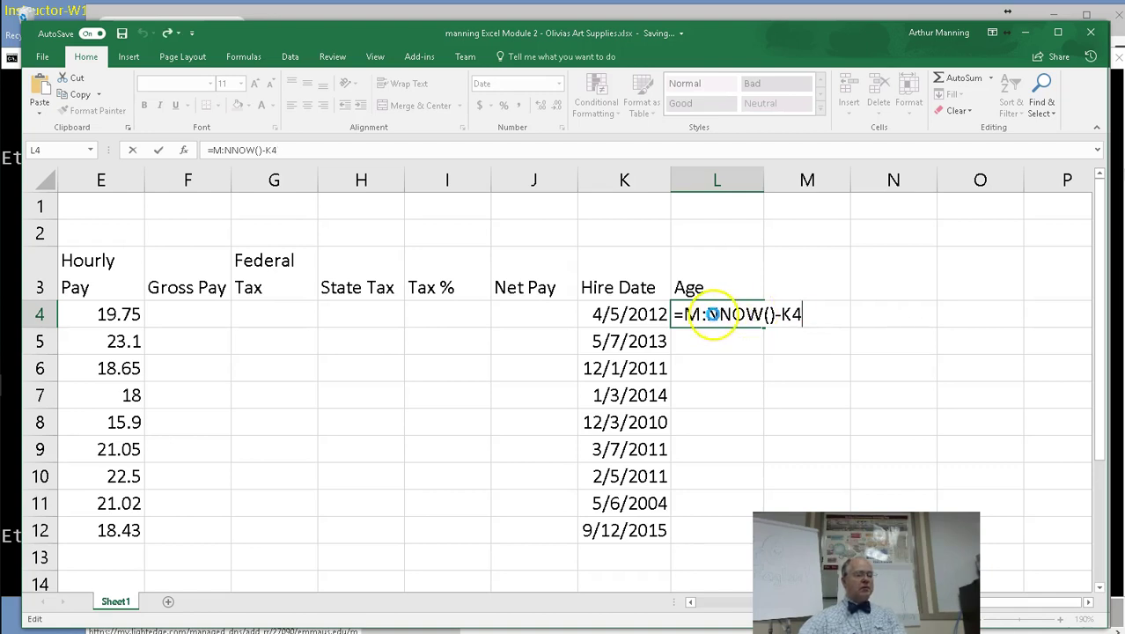
text())
click(710, 315)
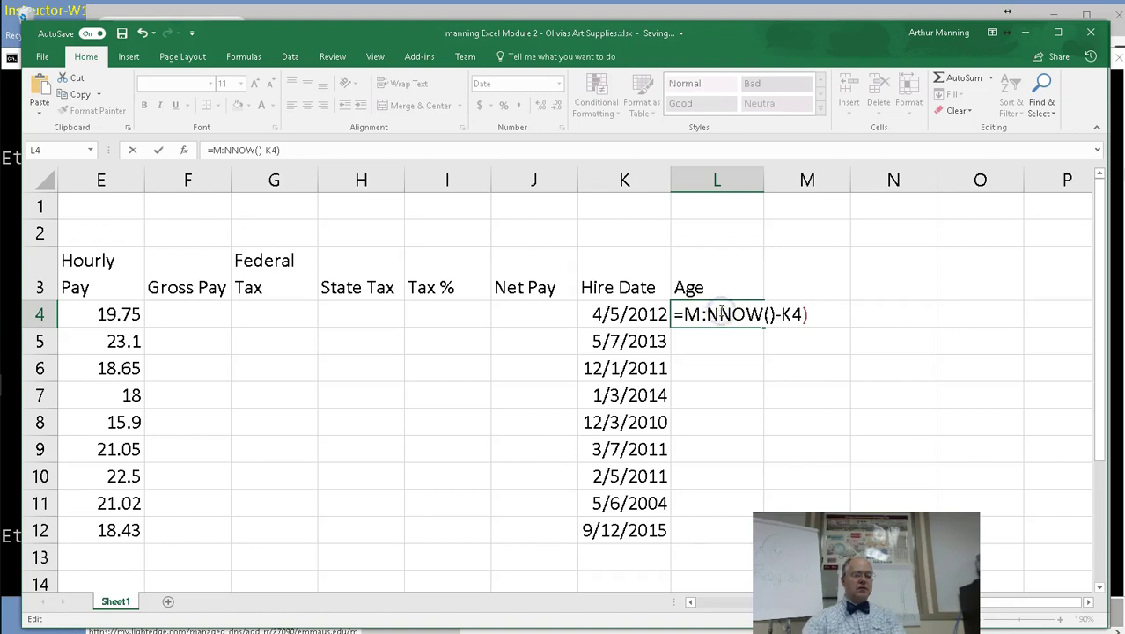
key(BackSpace)
key(BackSpace)
key(BackSpace)
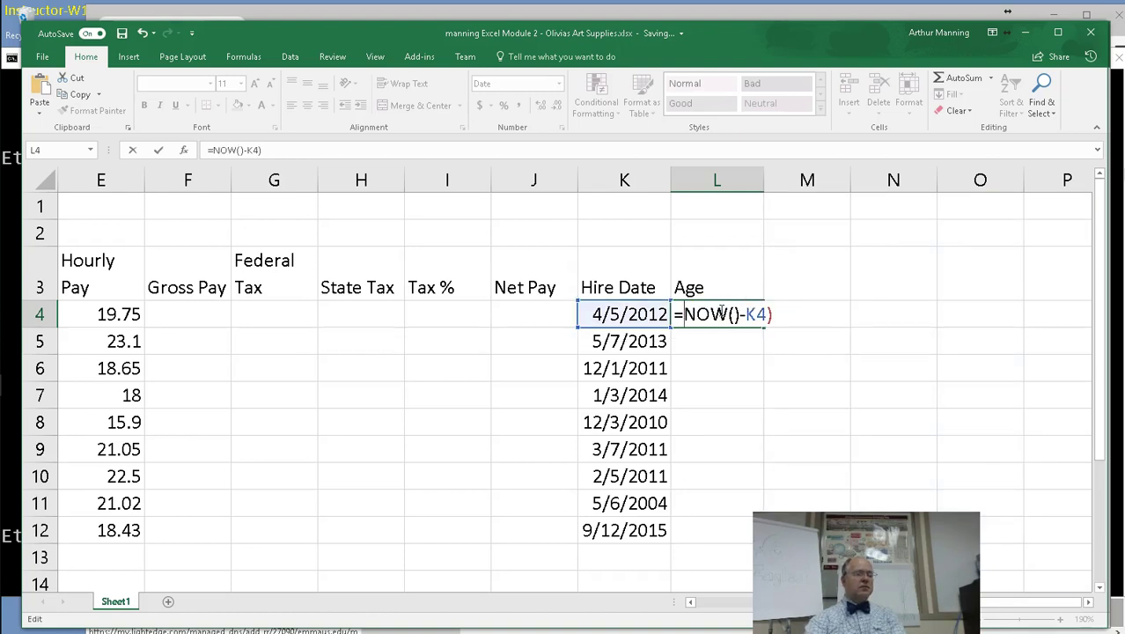
text(()
click(775, 313)
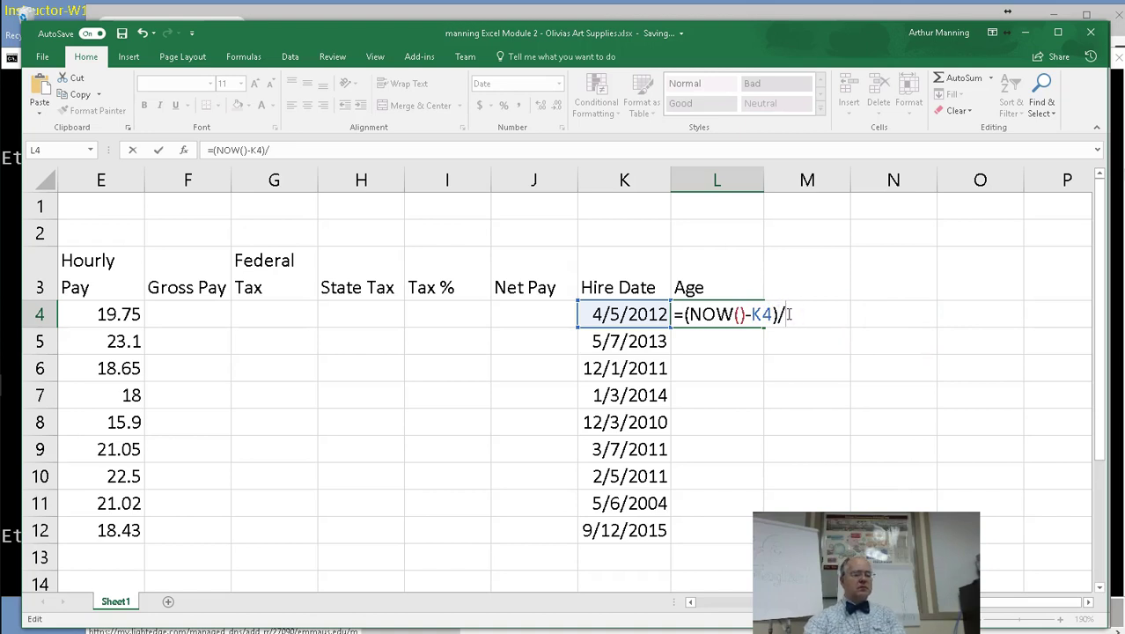
key(Return)
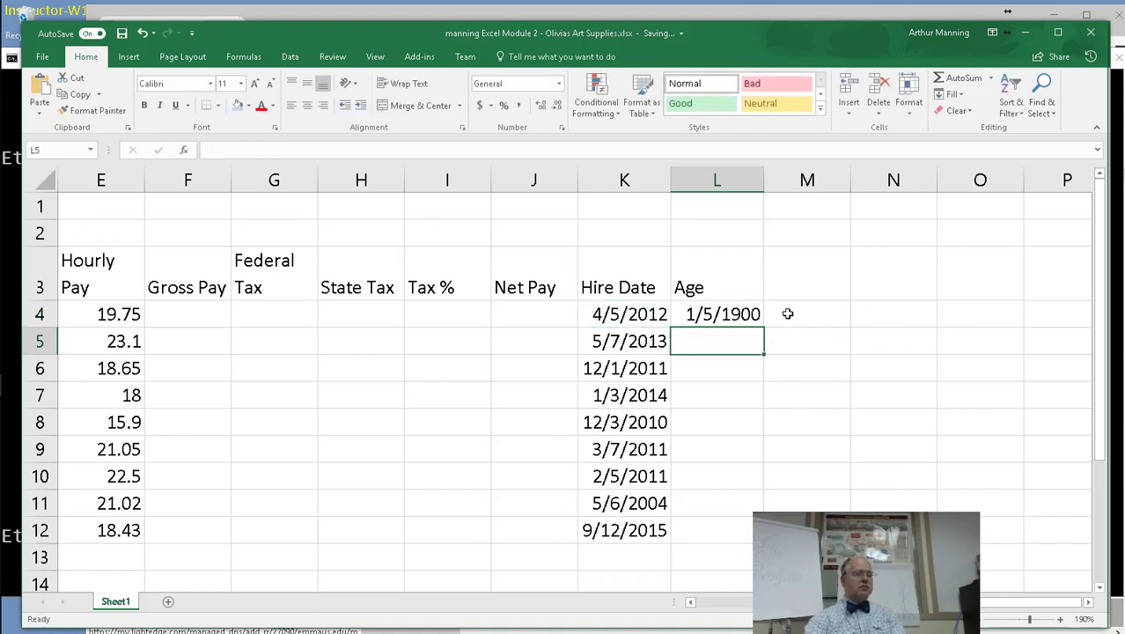
click(715, 313)
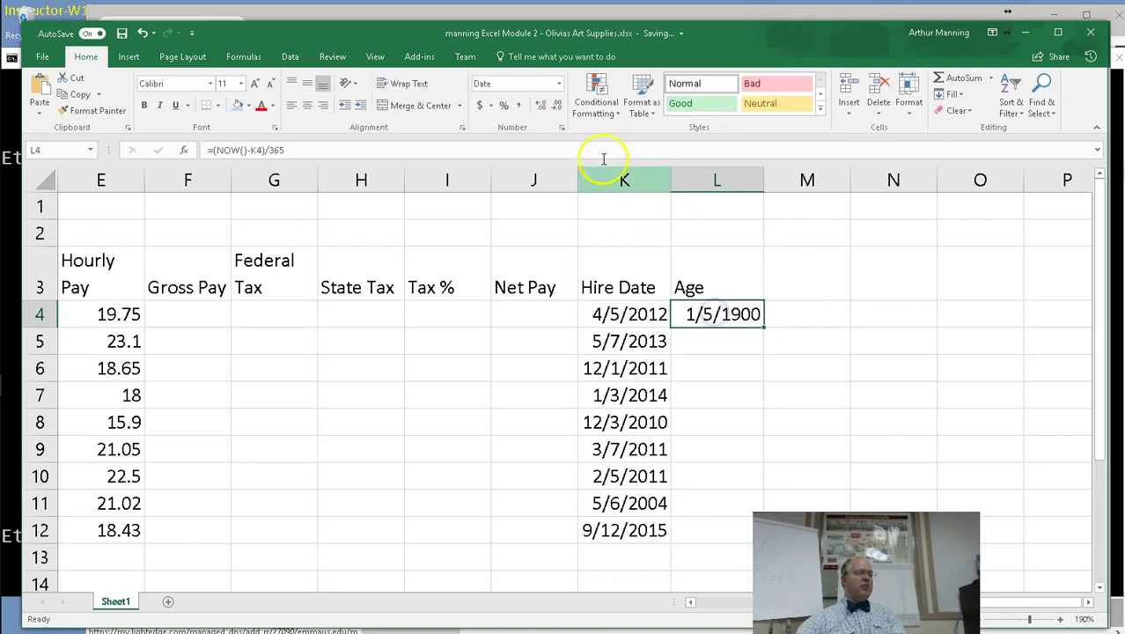
click(519, 107)
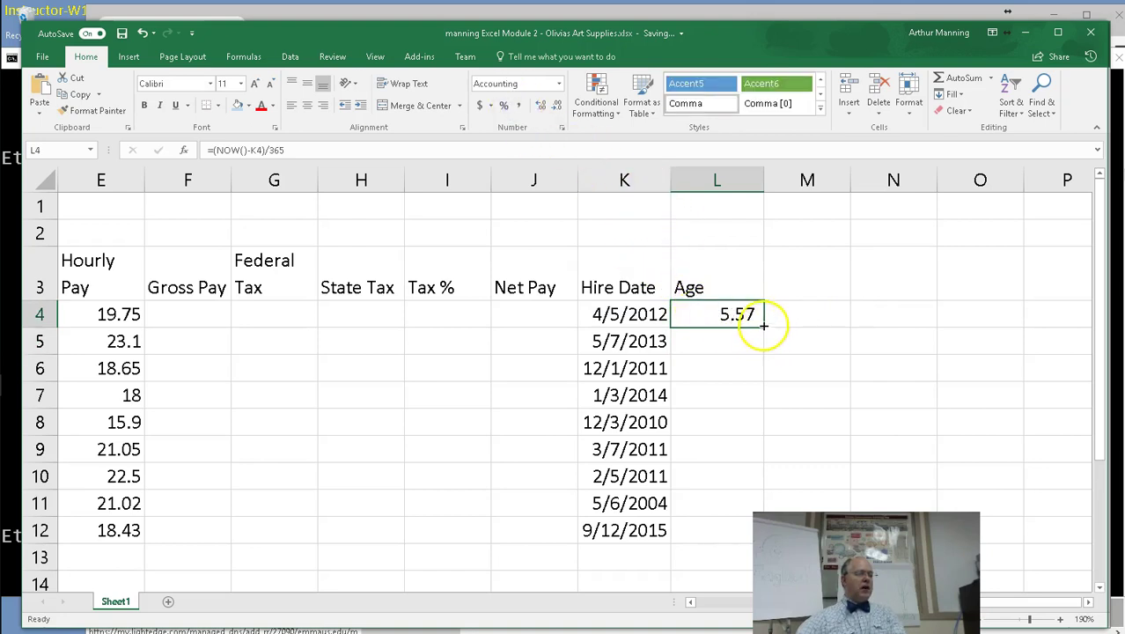
Copy the Age formula down to L12 and narrow the Gross Pay and Tax % columns.
drag(764, 326, 765, 533)
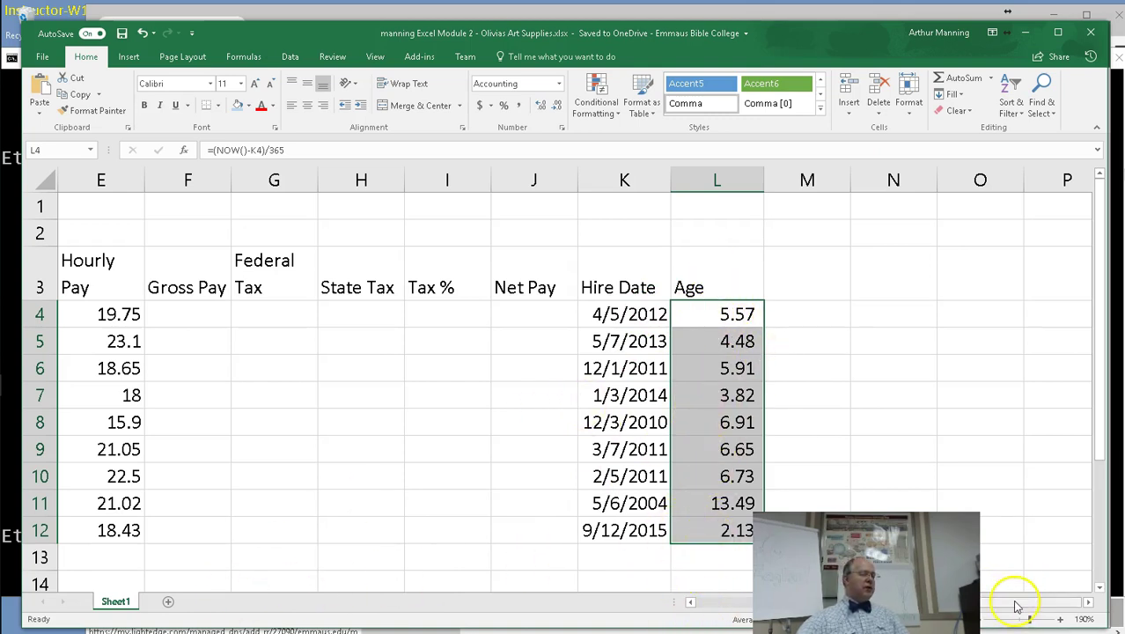
drag(1017, 606, 968, 604)
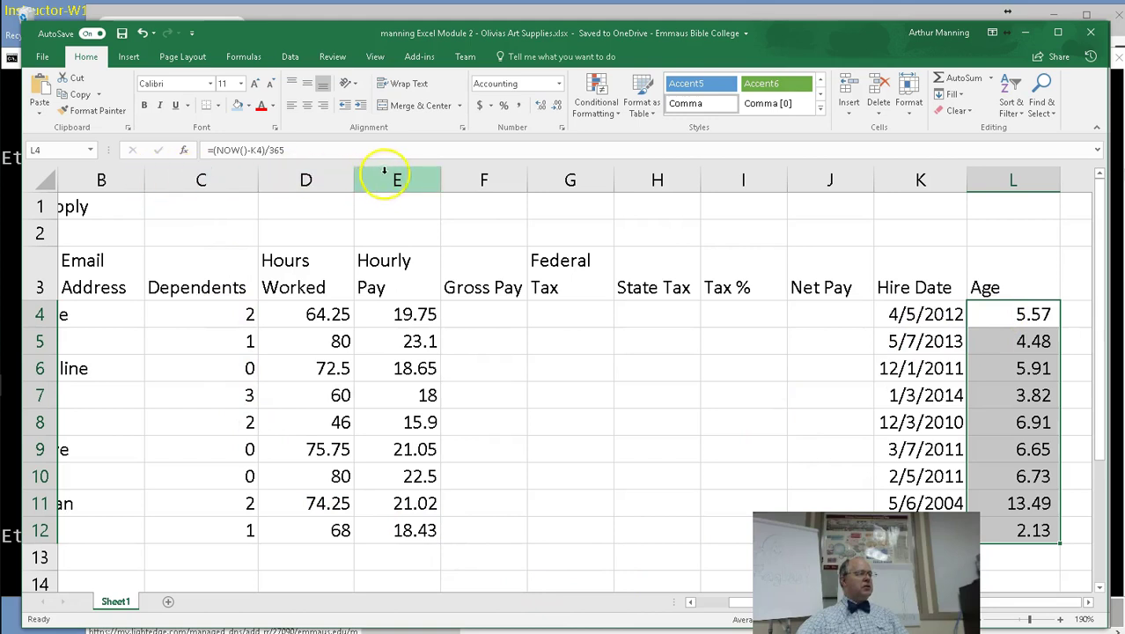
drag(526, 181, 503, 182)
drag(763, 181, 739, 184)
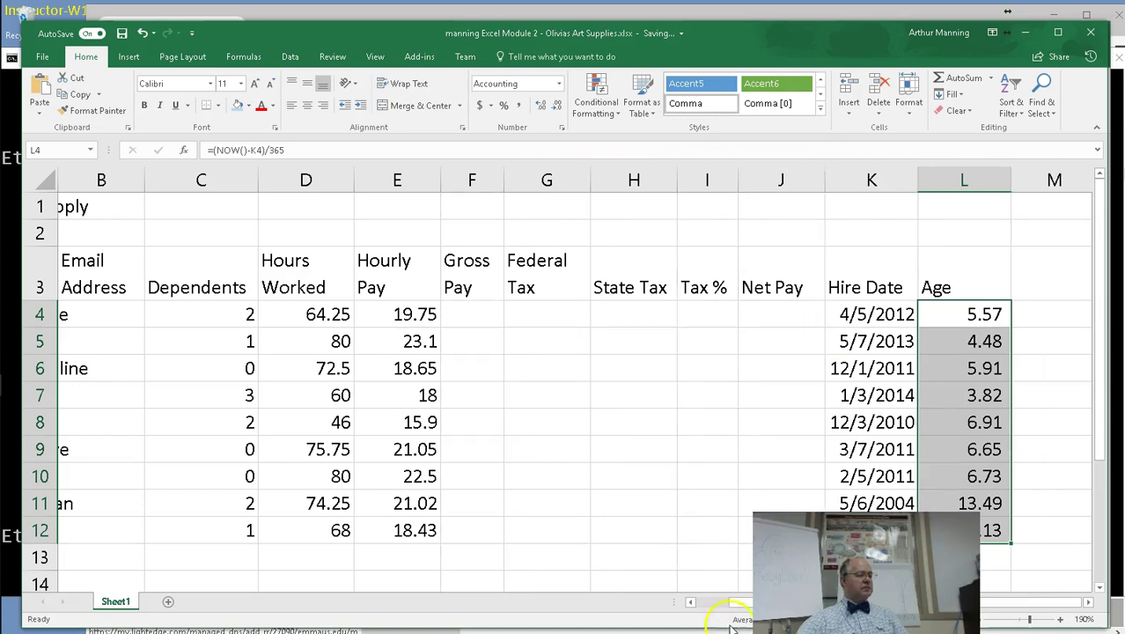
drag(729, 599, 707, 603)
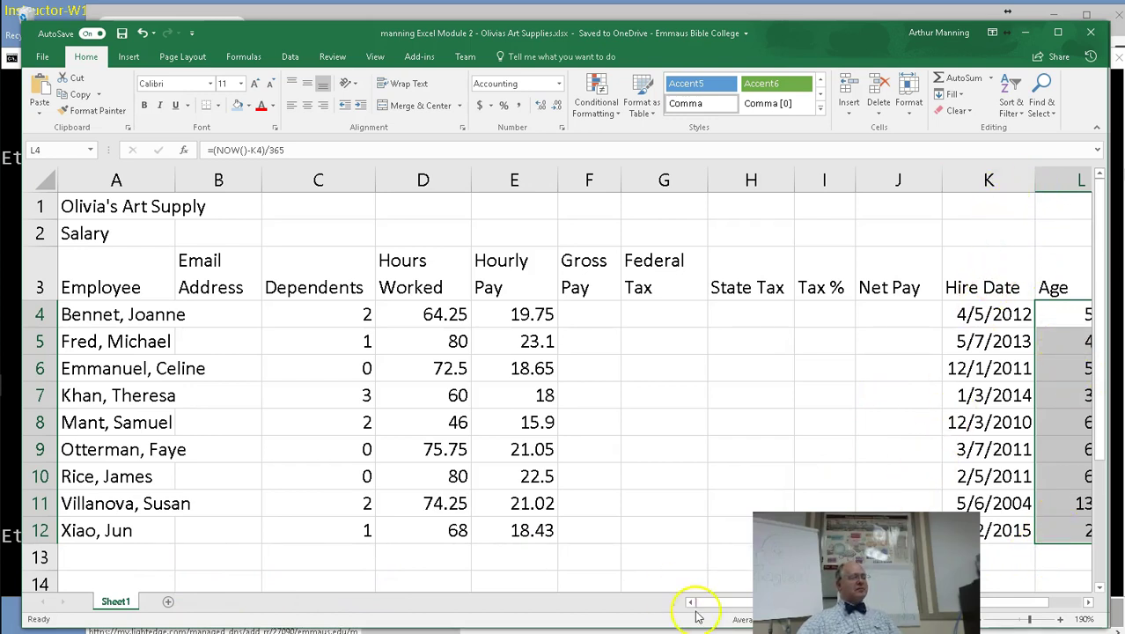
Widen Employee column A and narrow Email Address column B.
drag(709, 605, 744, 601)
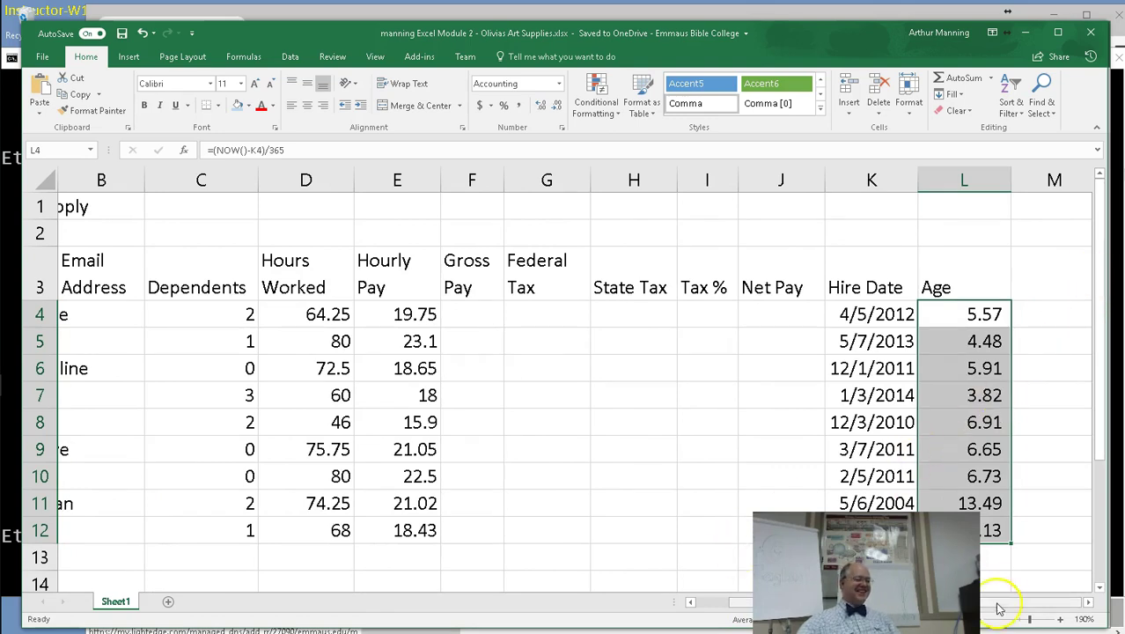
scroll(1001, 604, left, 1)
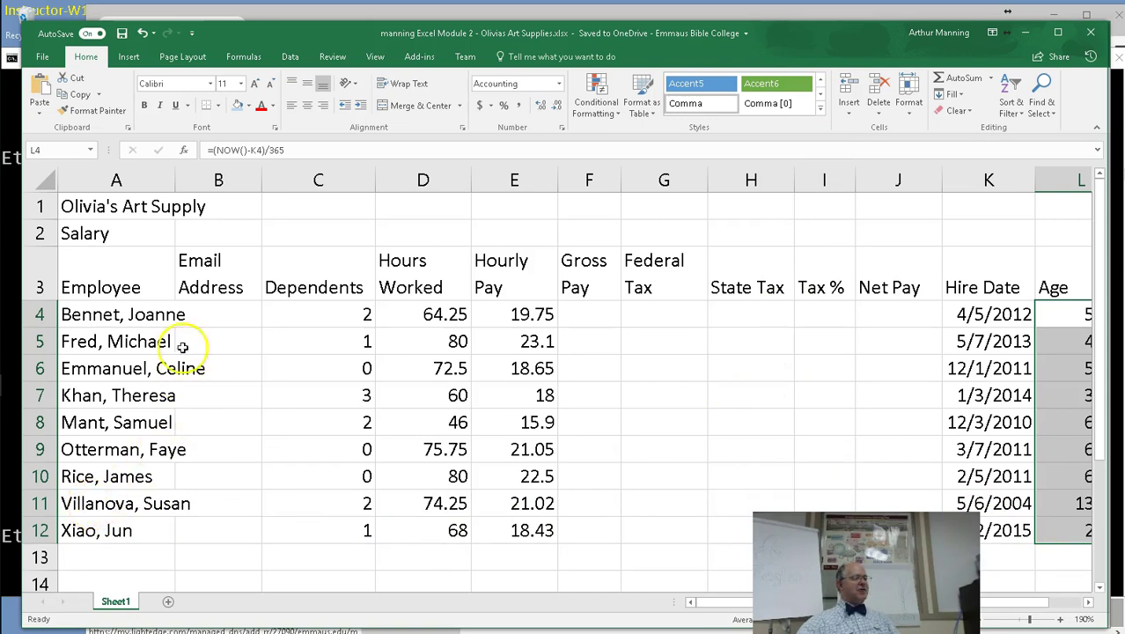
mouse_move(175, 180)
mouse_down()
mouse_move(192, 180)
mouse_move(167, 179)
mouse_up()
drag(249, 180, 233, 180)
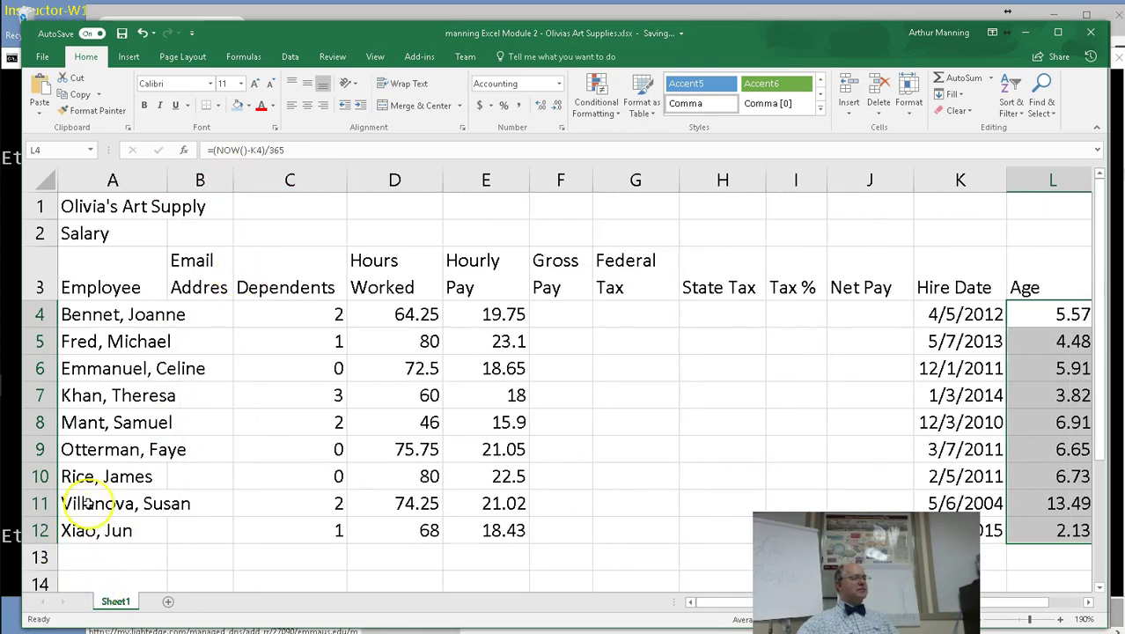
click(114, 374)
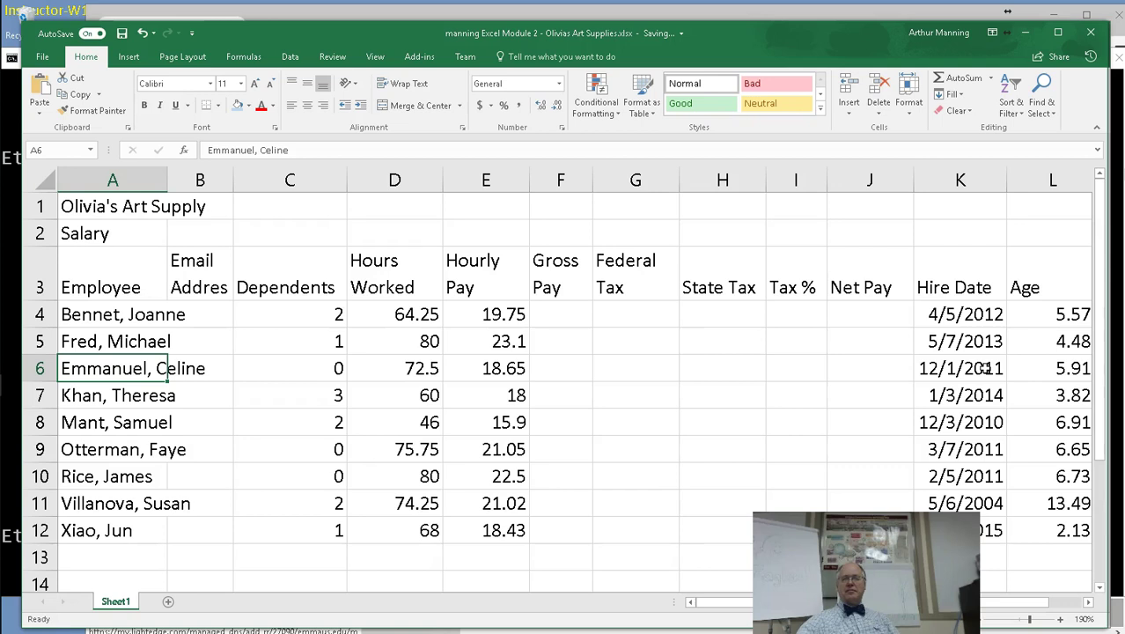
click(985, 368)
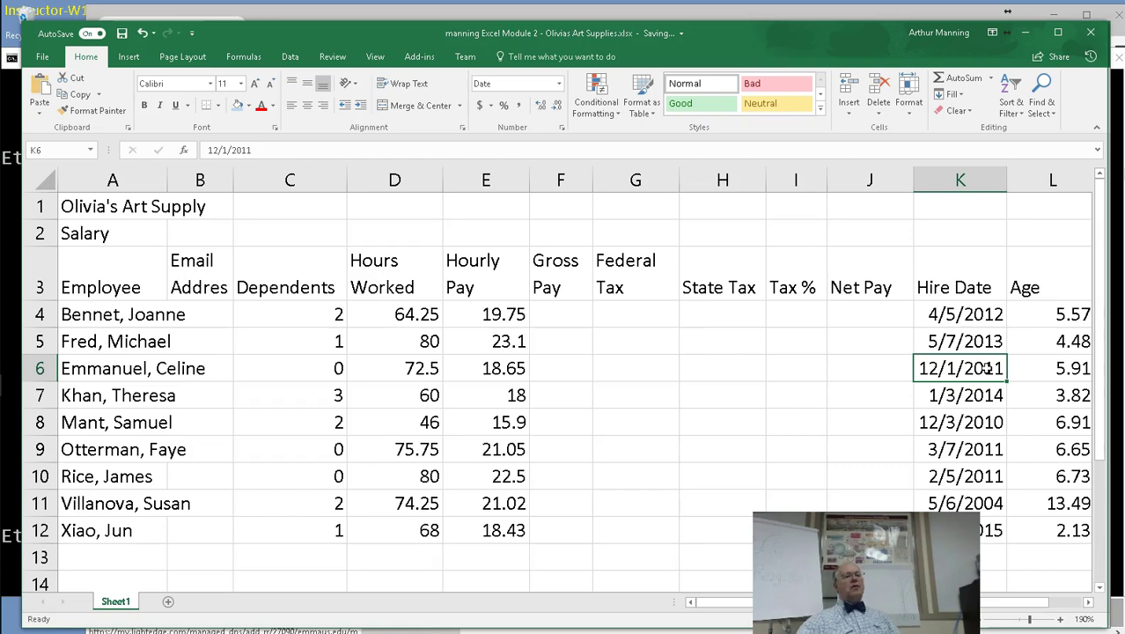
drag(973, 314, 988, 528)
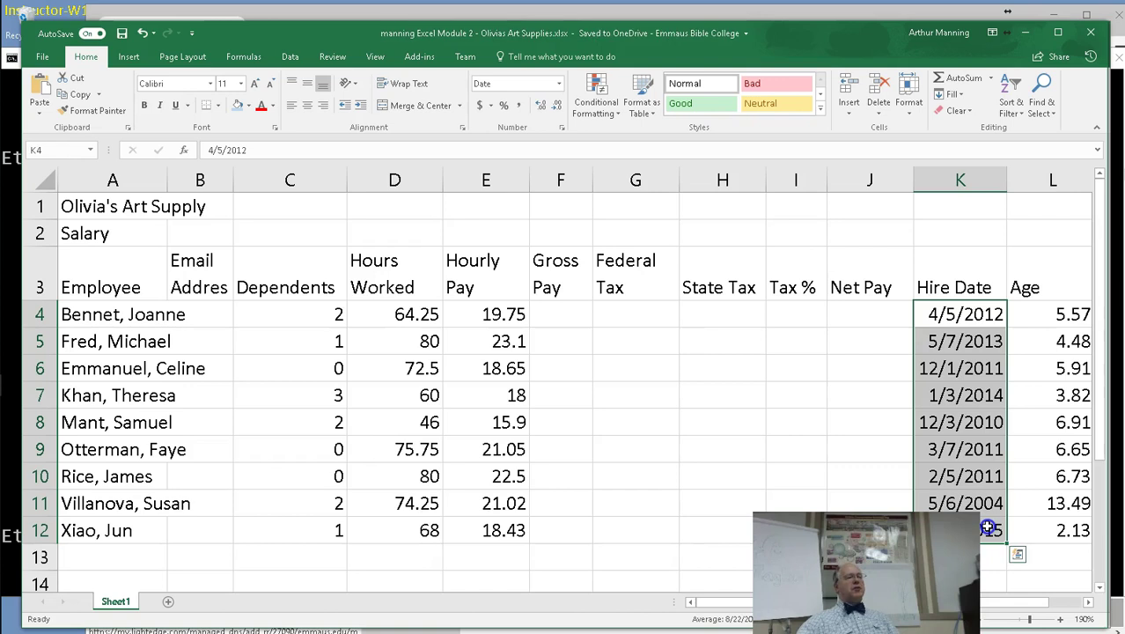
click(560, 84)
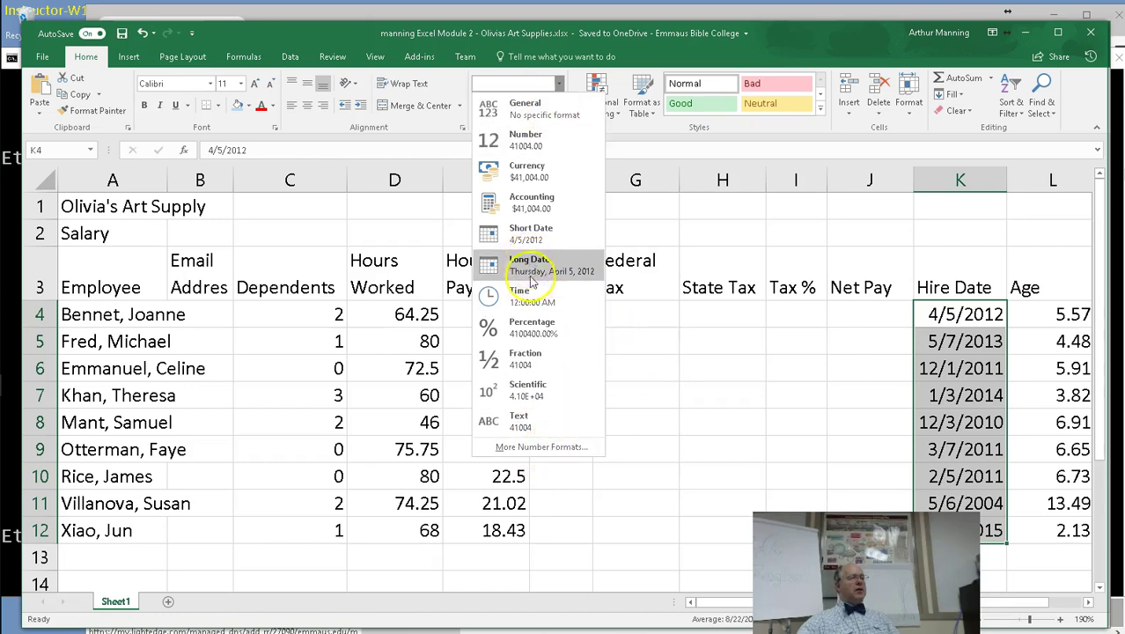
click(529, 236)
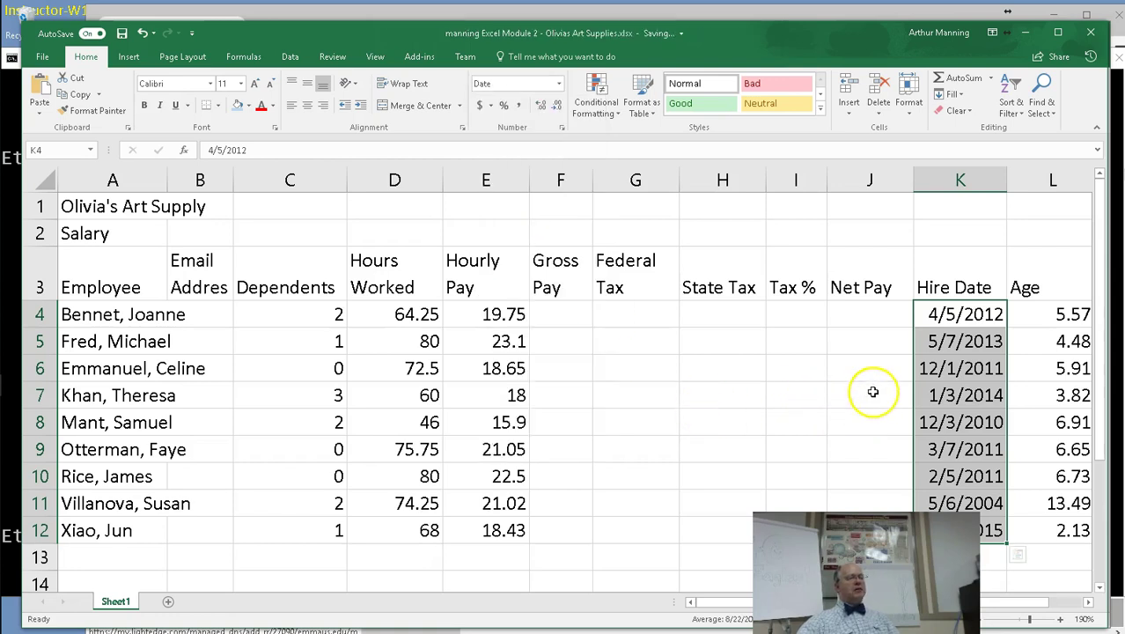
click(560, 85)
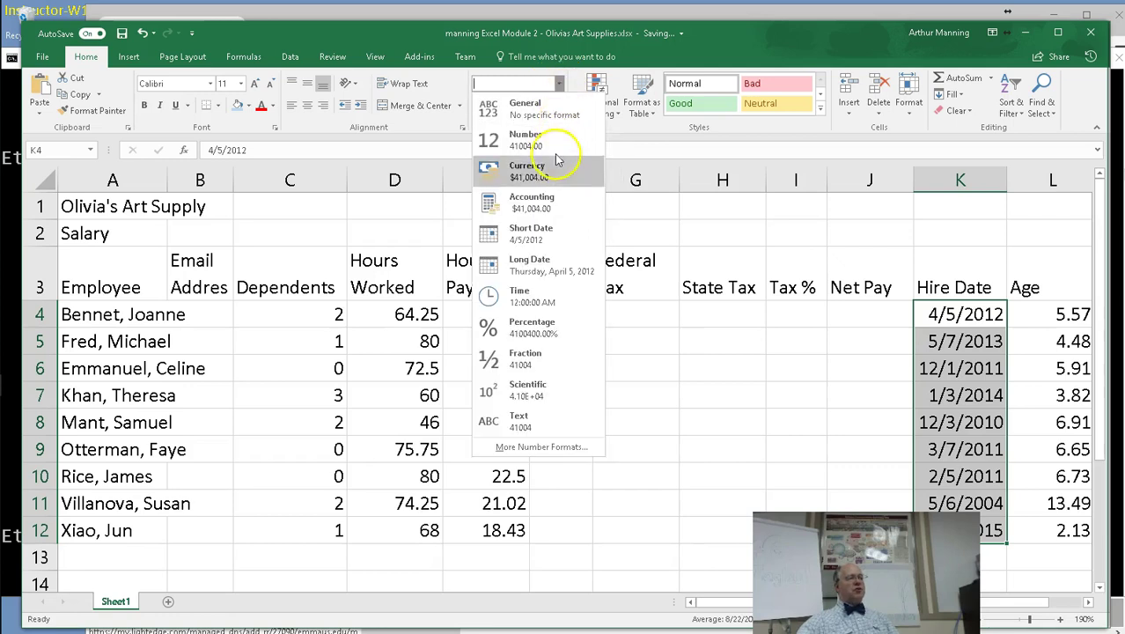
click(536, 263)
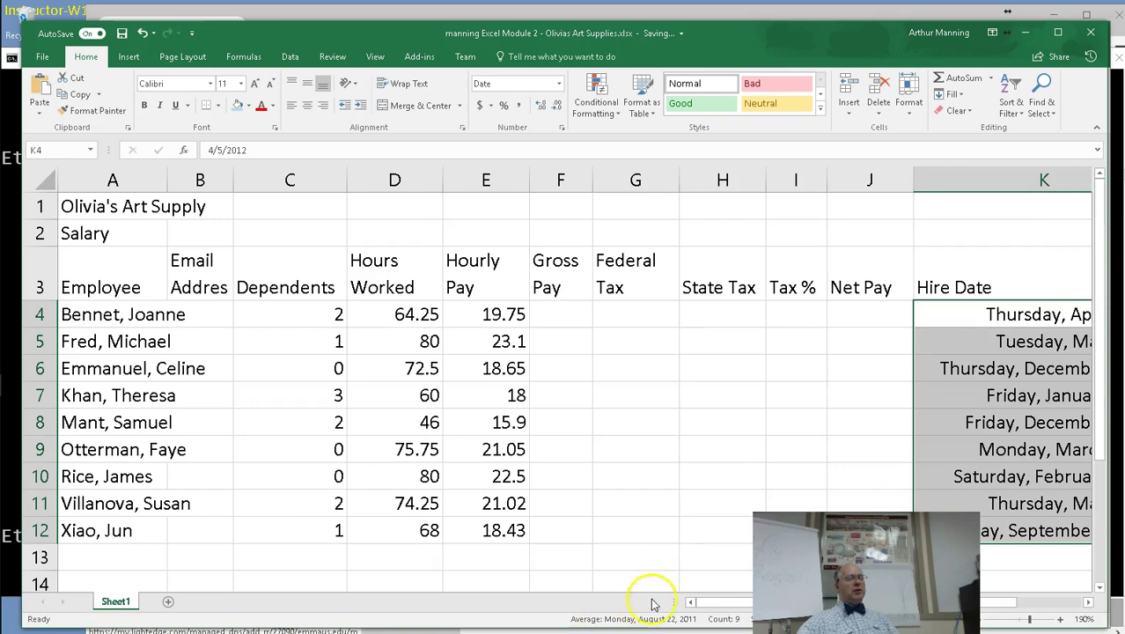
scroll(711, 603, right, 2)
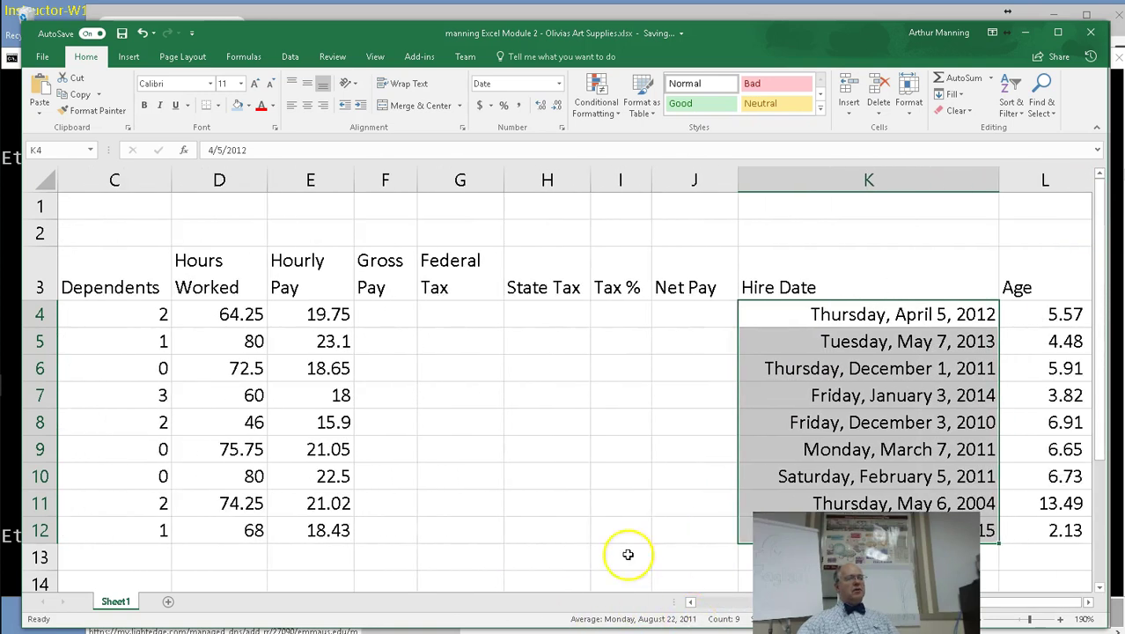
key(ctrl+z)
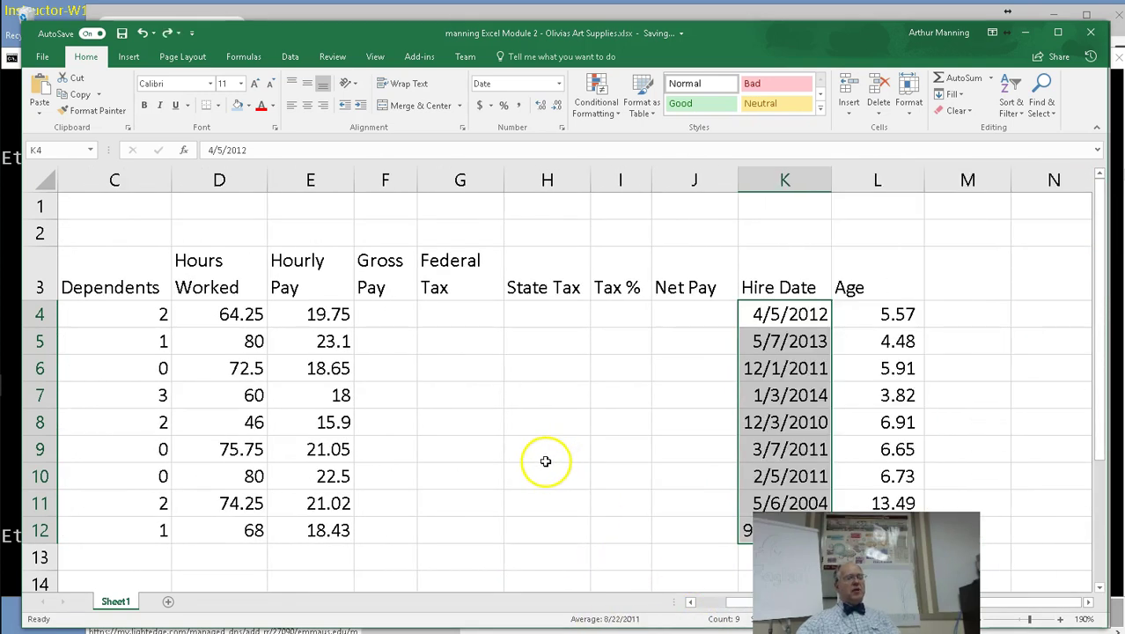
scroll(704, 603, left, 2)
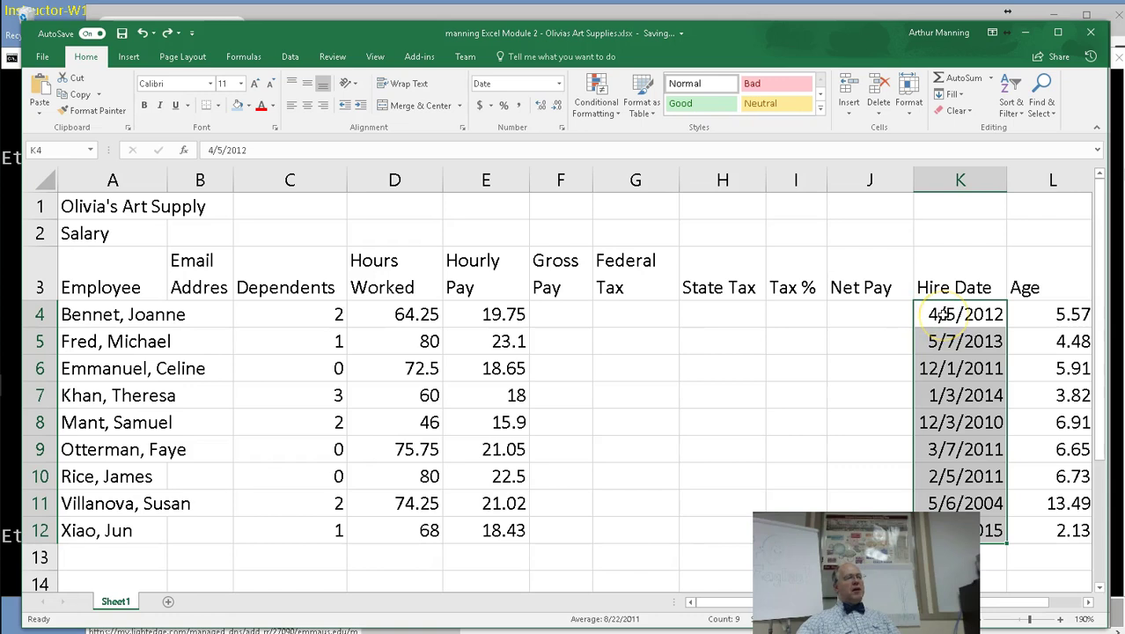
click(940, 314)
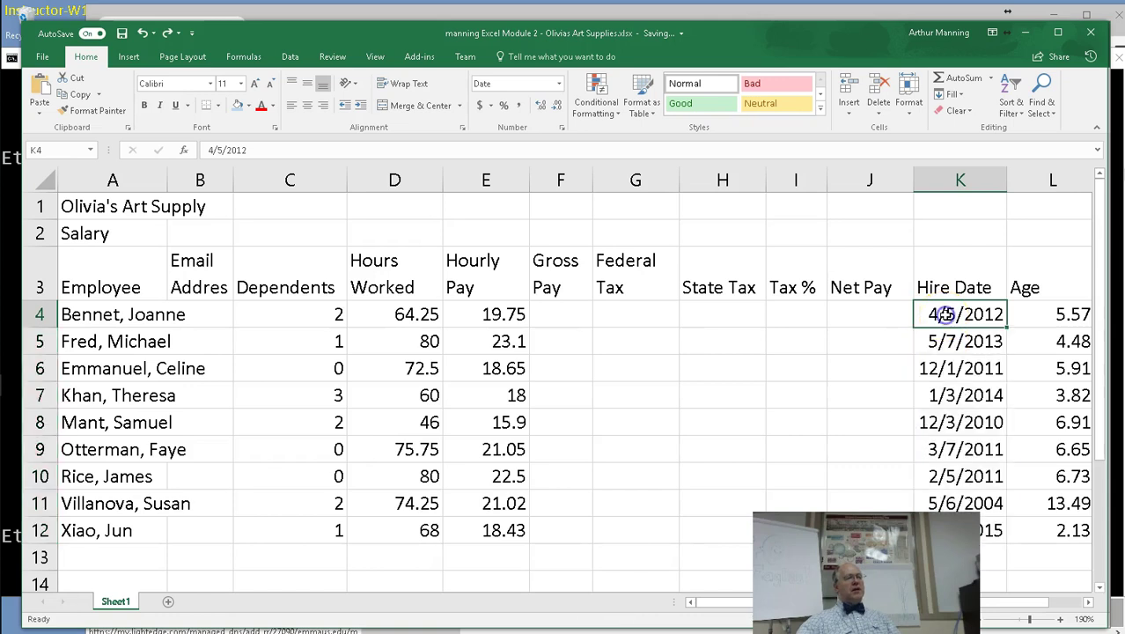
click(255, 150)
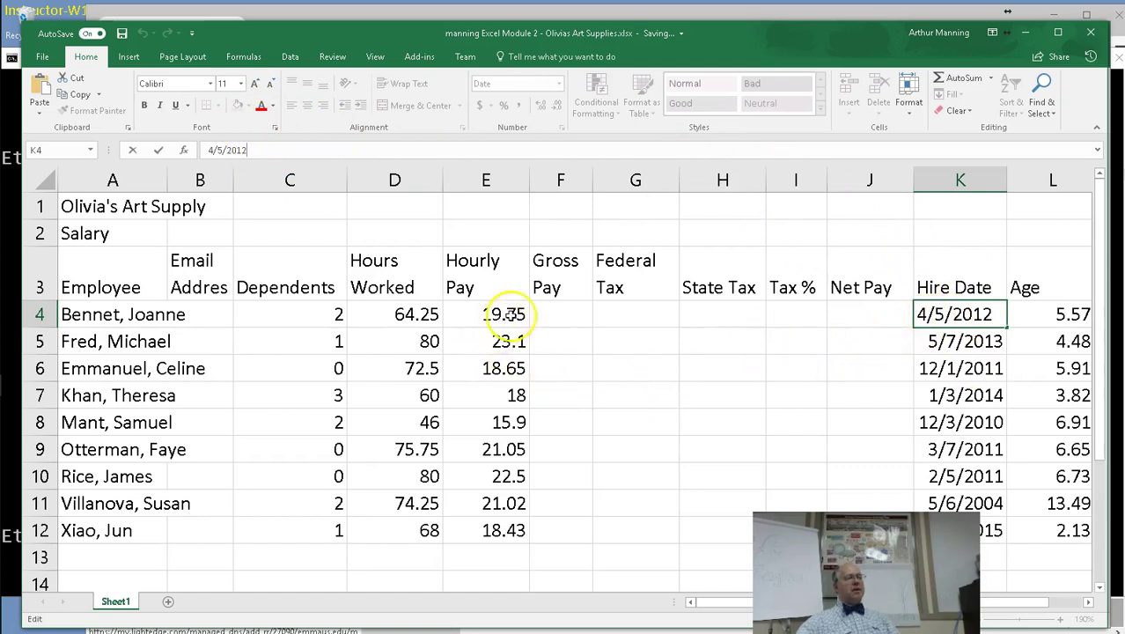
click(541, 315)
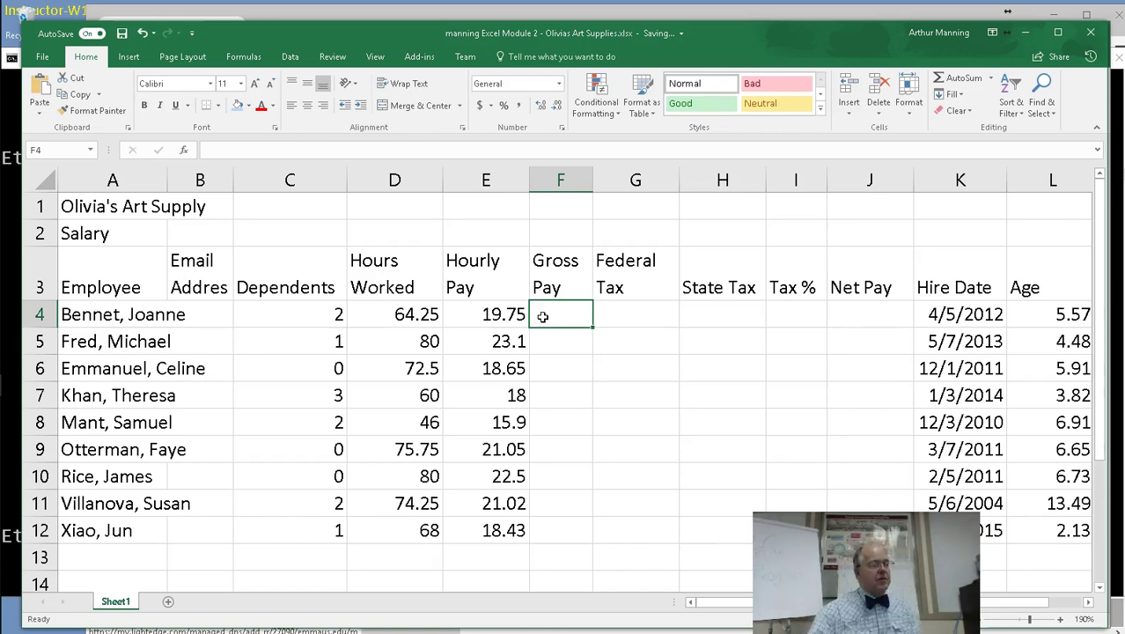
click(573, 321)
drag(572, 321, 878, 314)
click(916, 396)
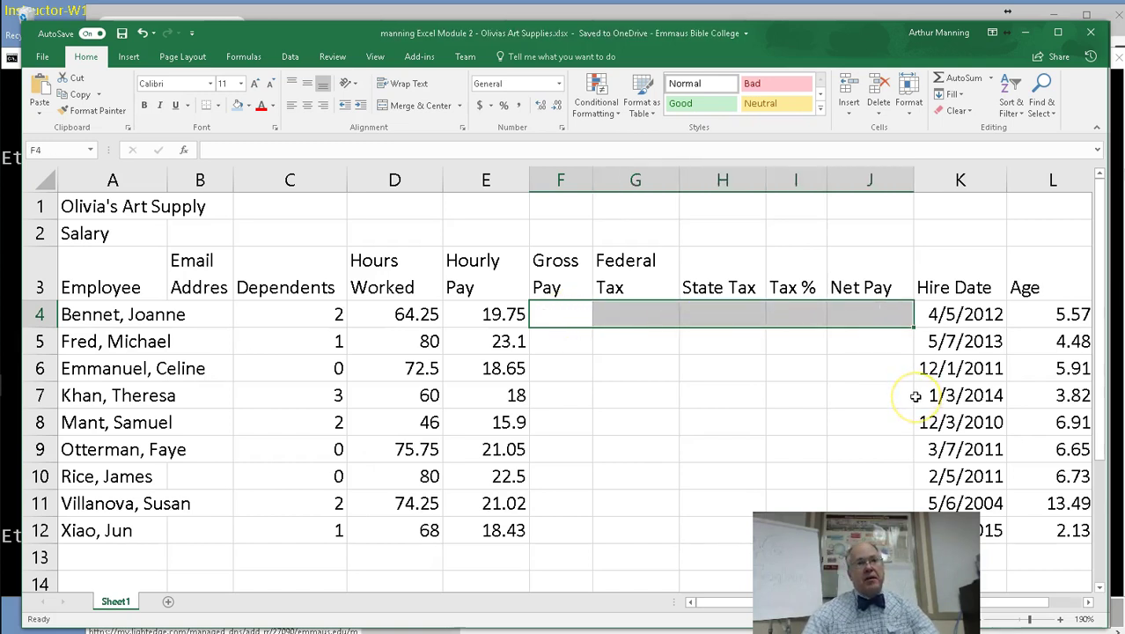
click(556, 321)
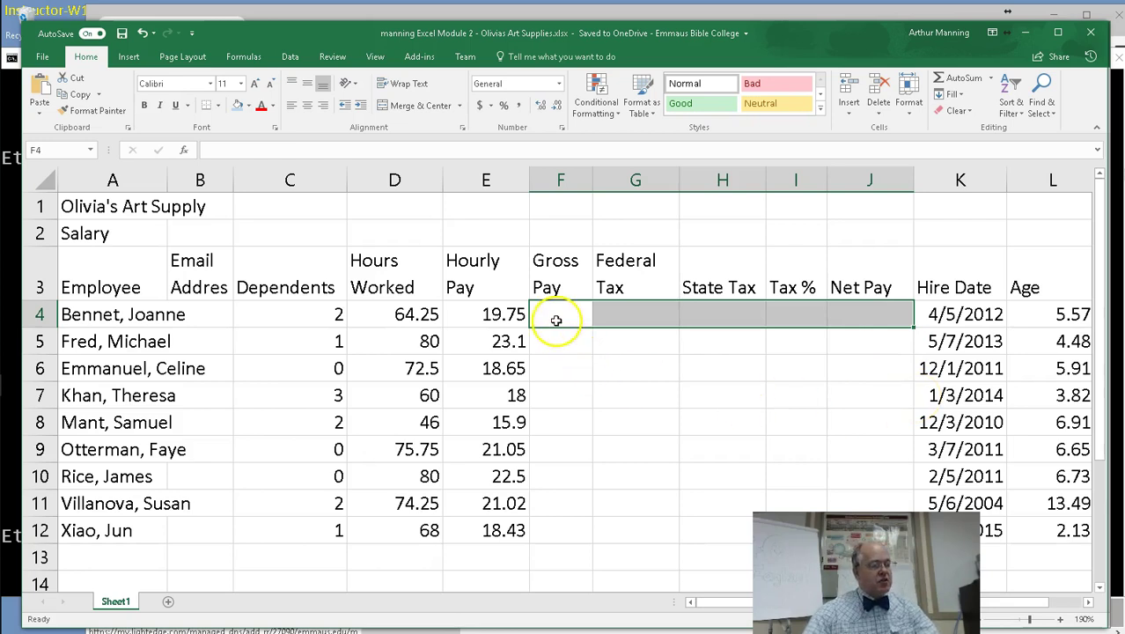
click(557, 321)
click(619, 315)
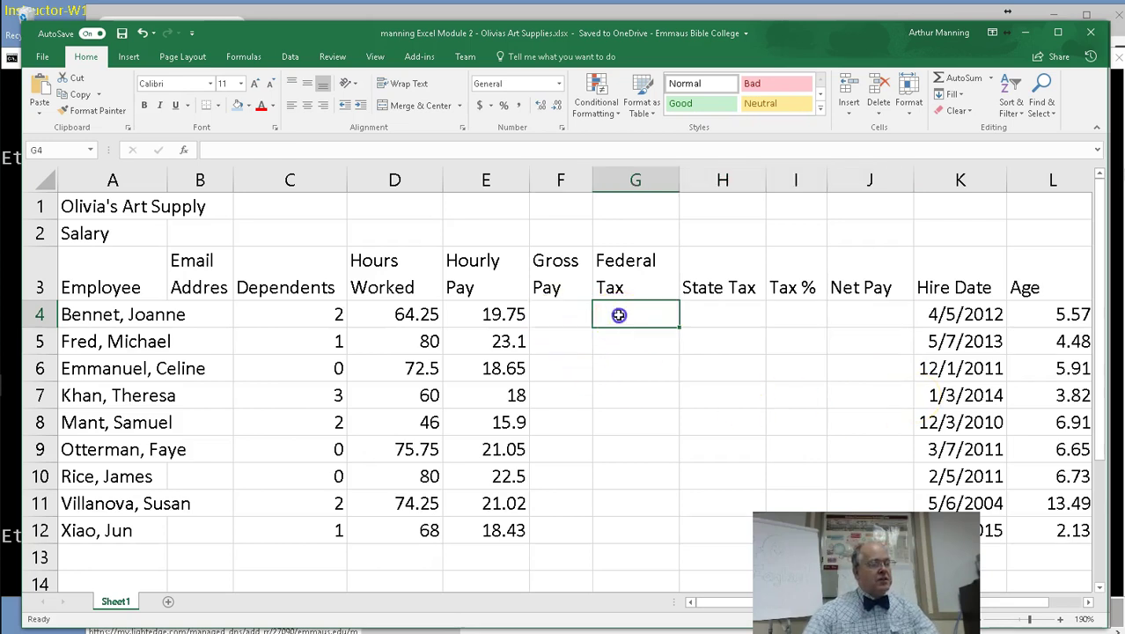
click(725, 312)
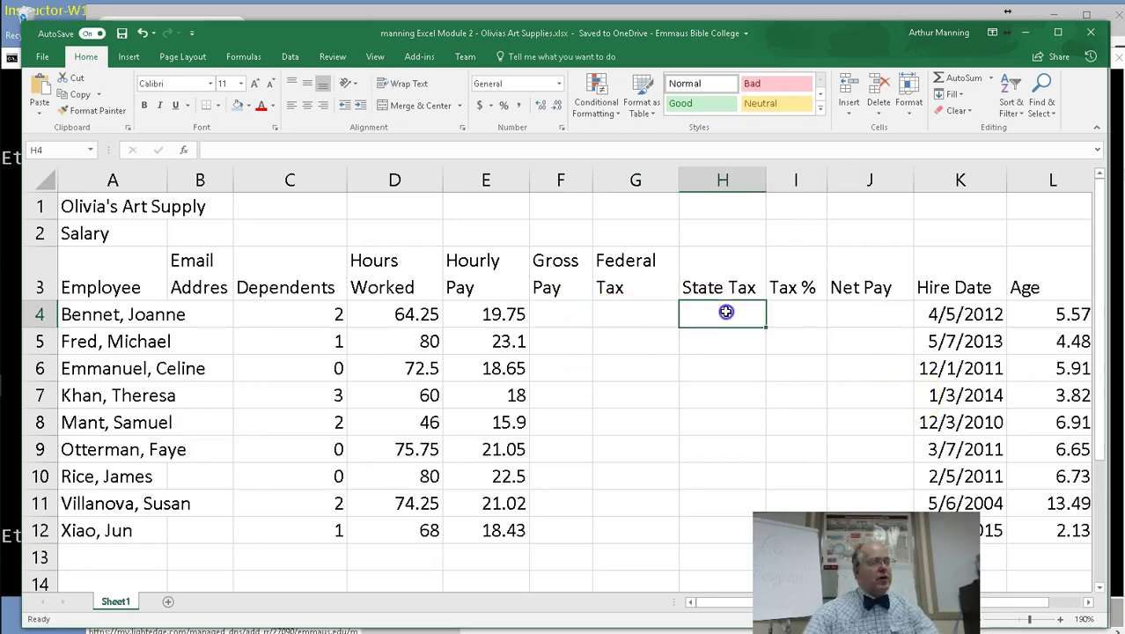
click(801, 321)
click(842, 314)
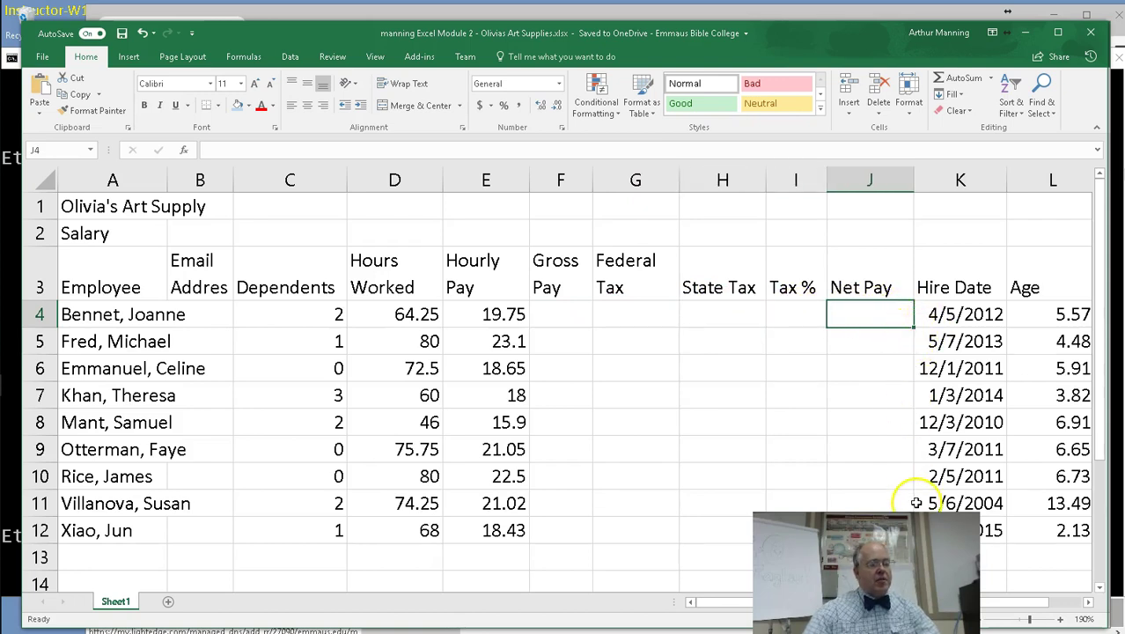
click(555, 315)
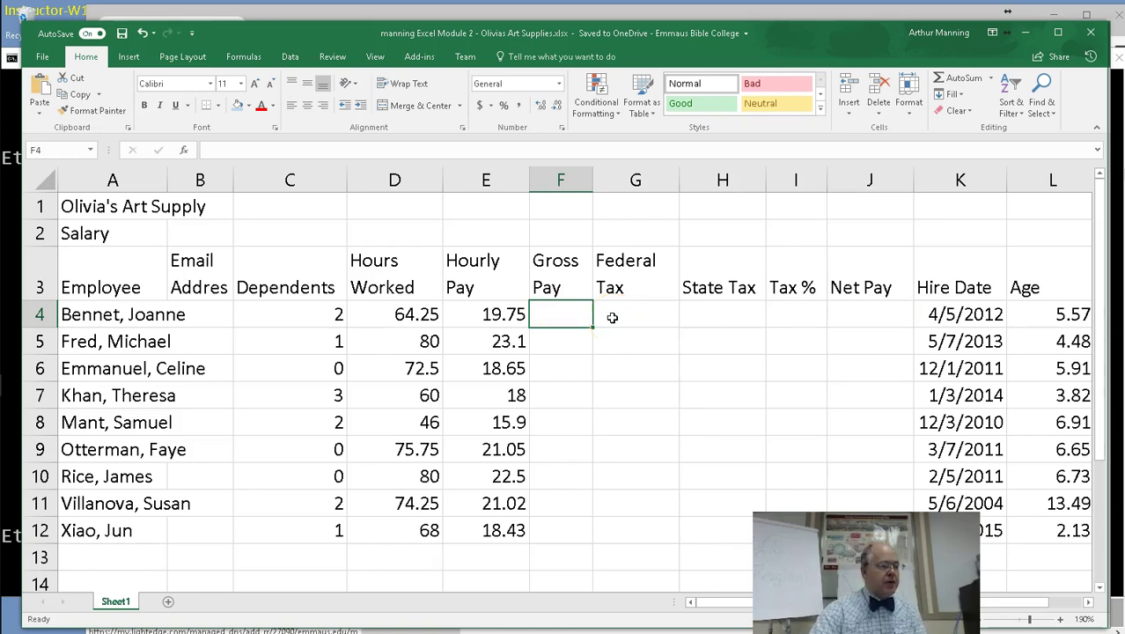
Try building =D4*E4 in F4, dismiss the Save As dialog that appears, and clear the broken entry.
text(=)
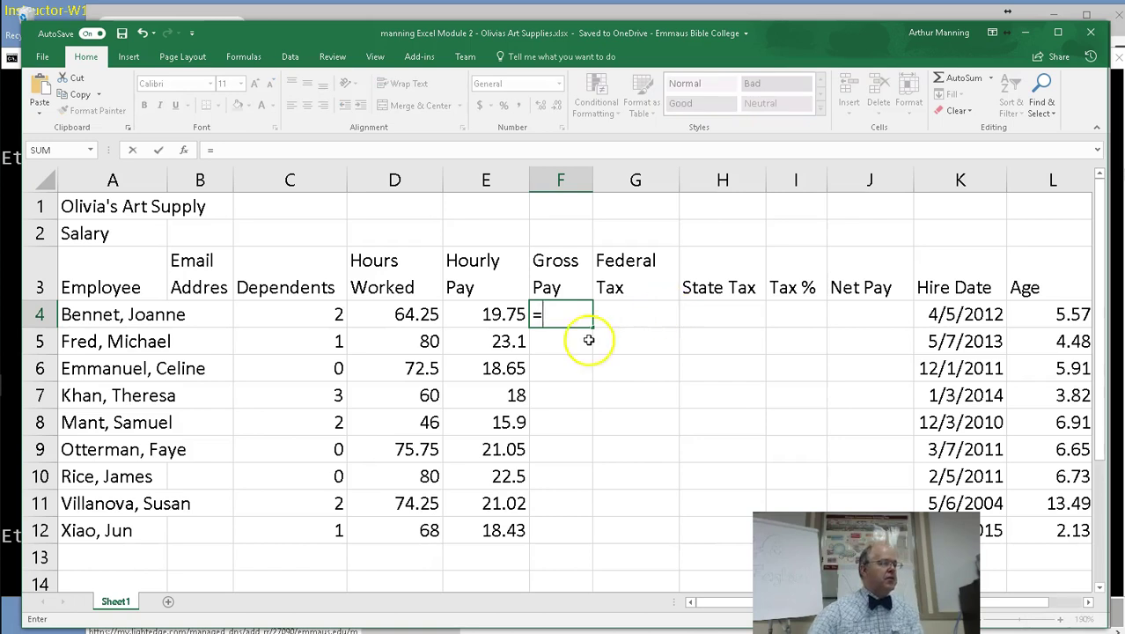
click(410, 314)
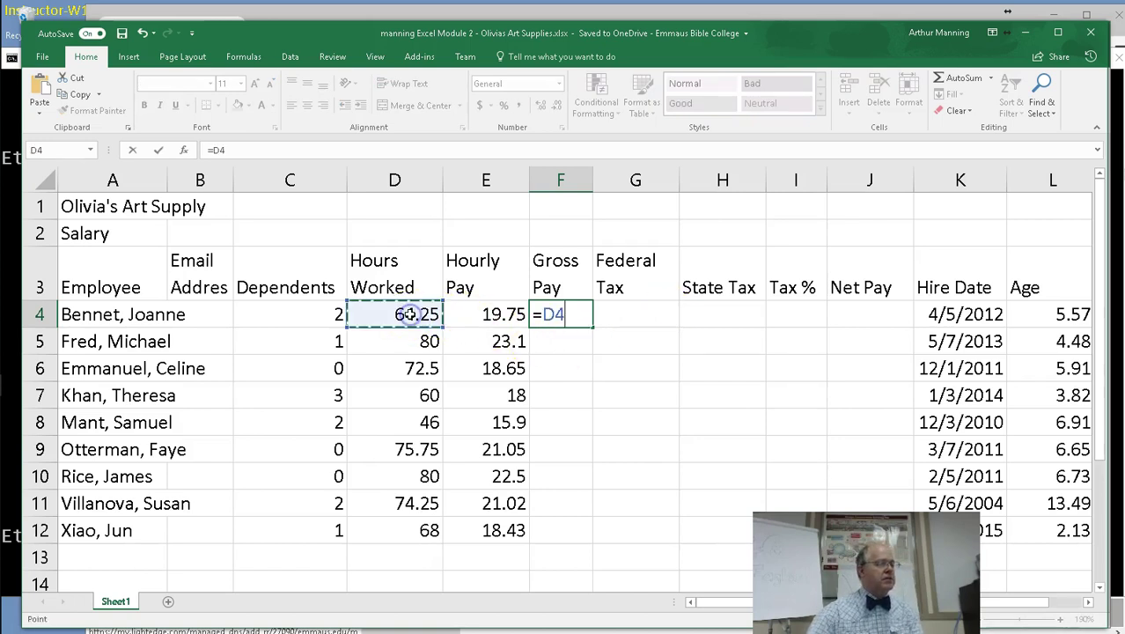
text(*)
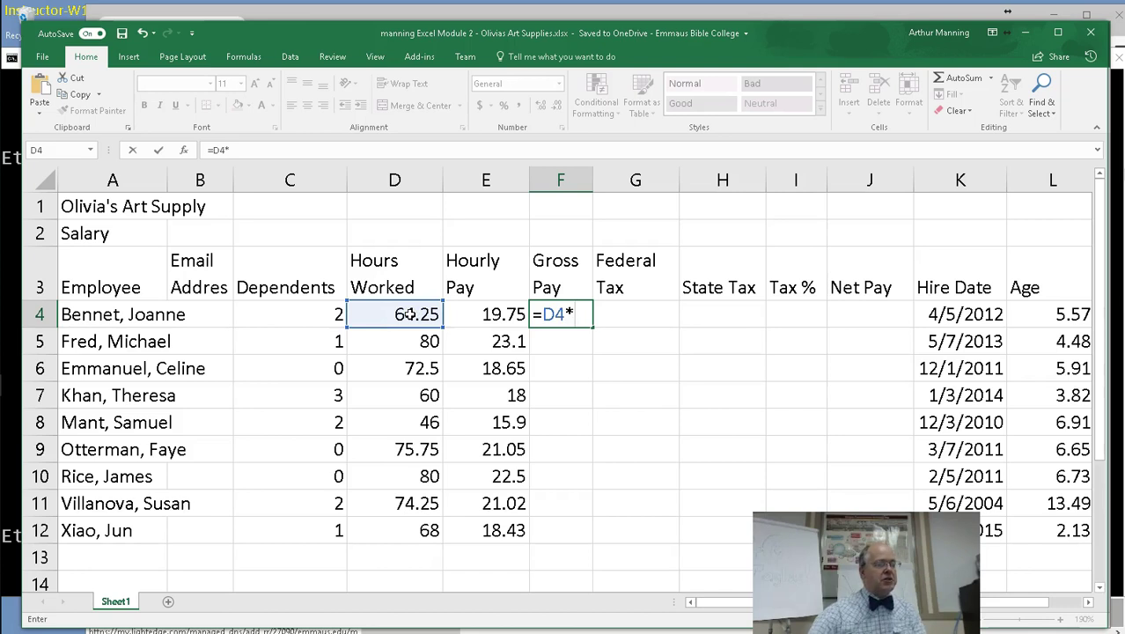
click(497, 315)
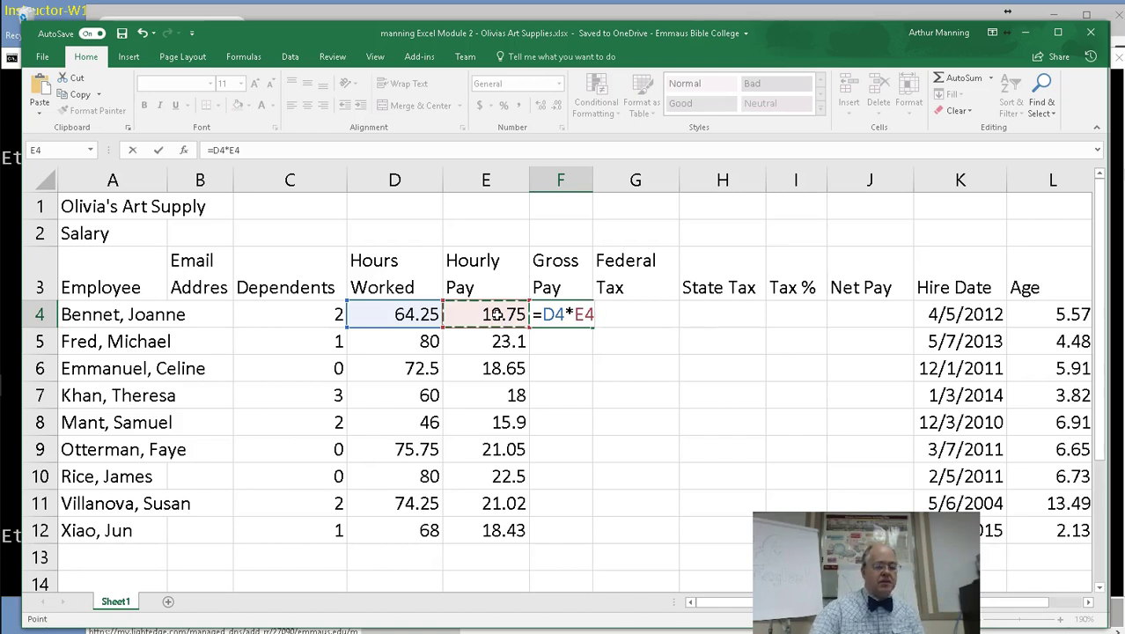
key(ctrl+Return)
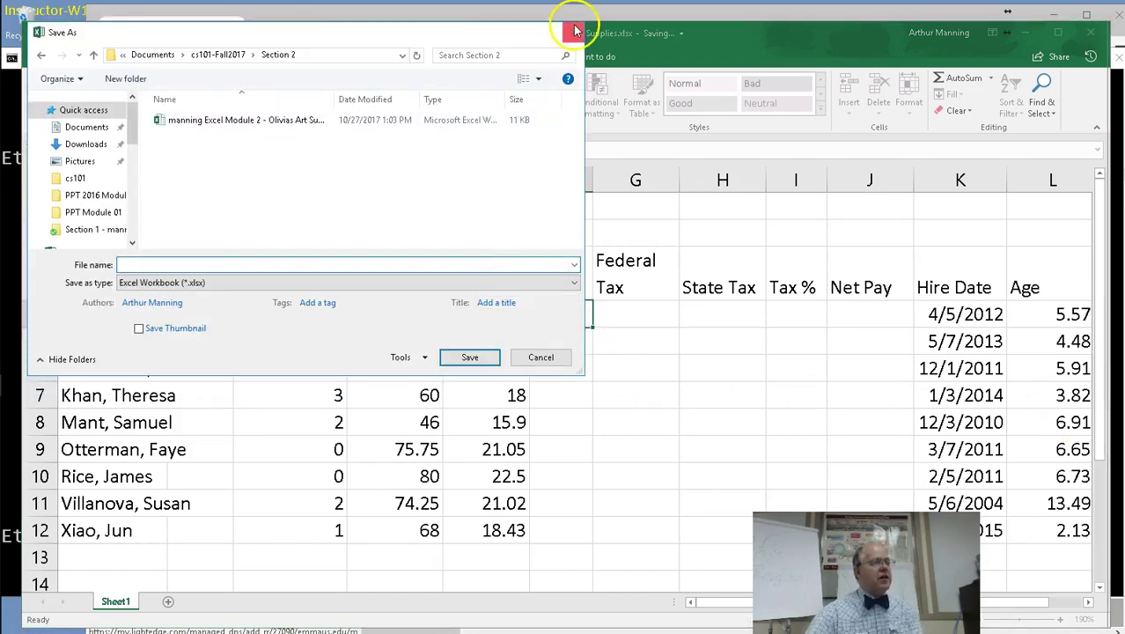
click(574, 32)
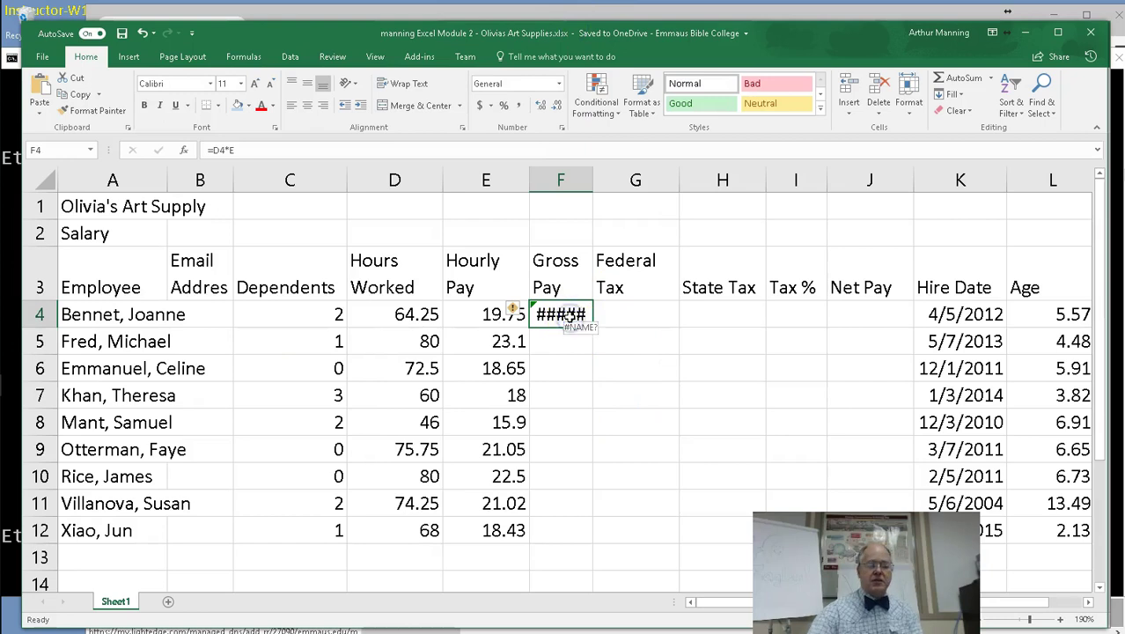
key(Delete)
Re-enter =D4*E4 in F4 so the first employee's gross pay shows 1269.
click(578, 384)
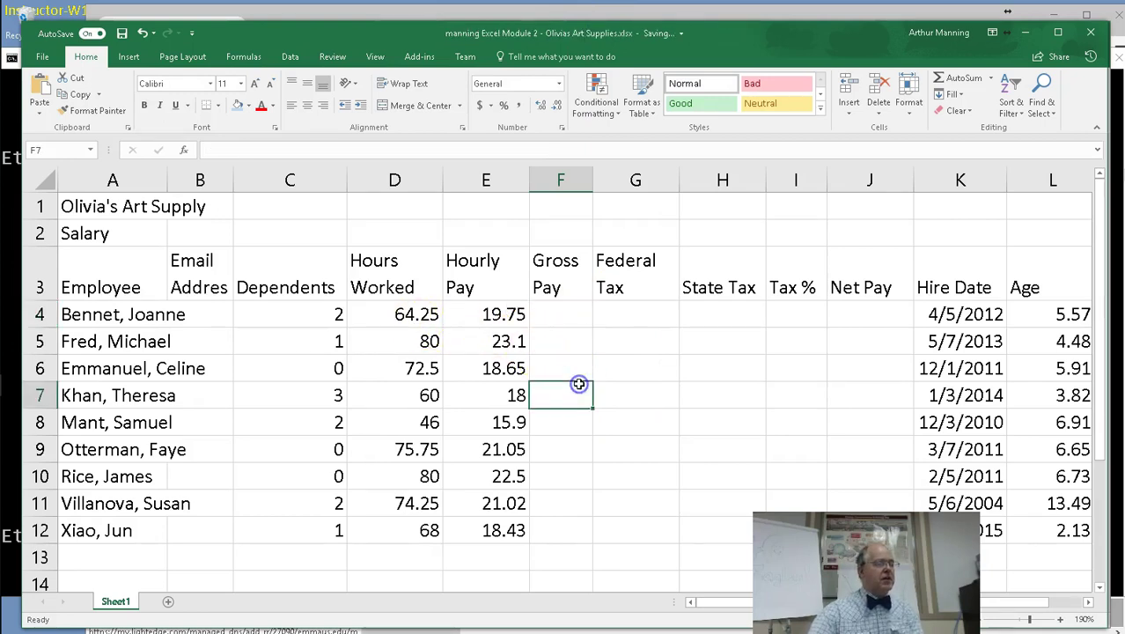
click(564, 312)
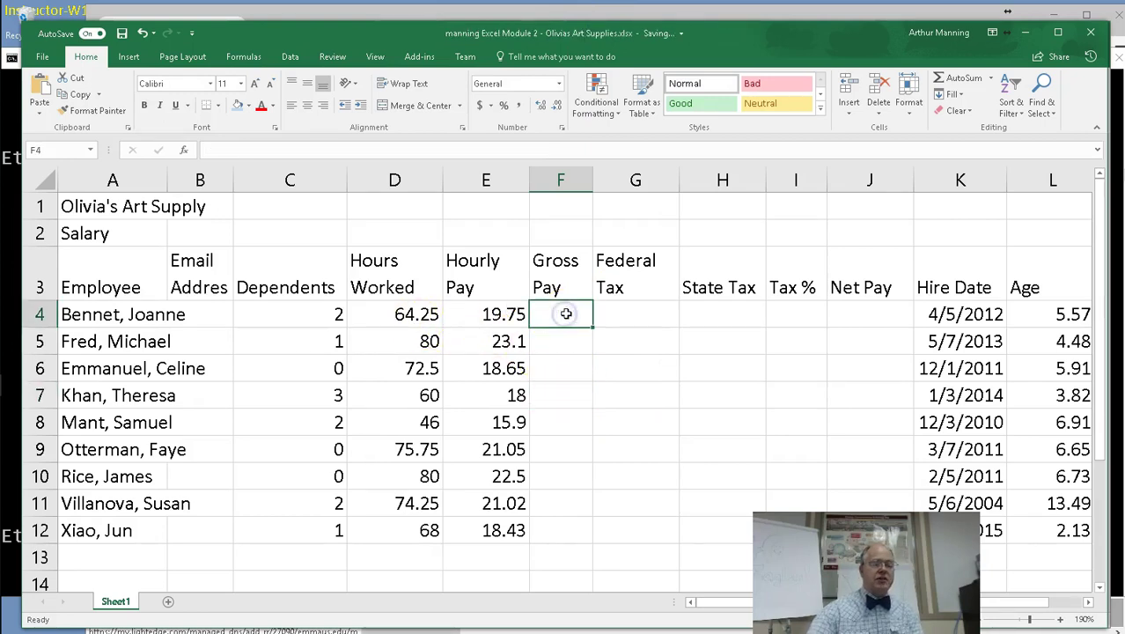
text(=)
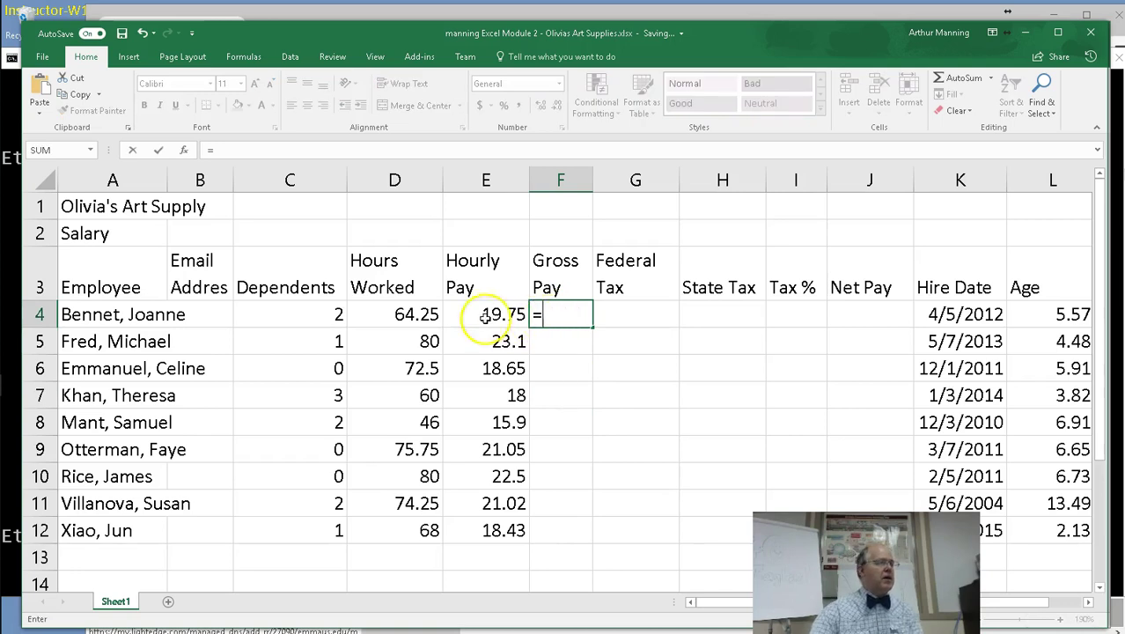
click(395, 314)
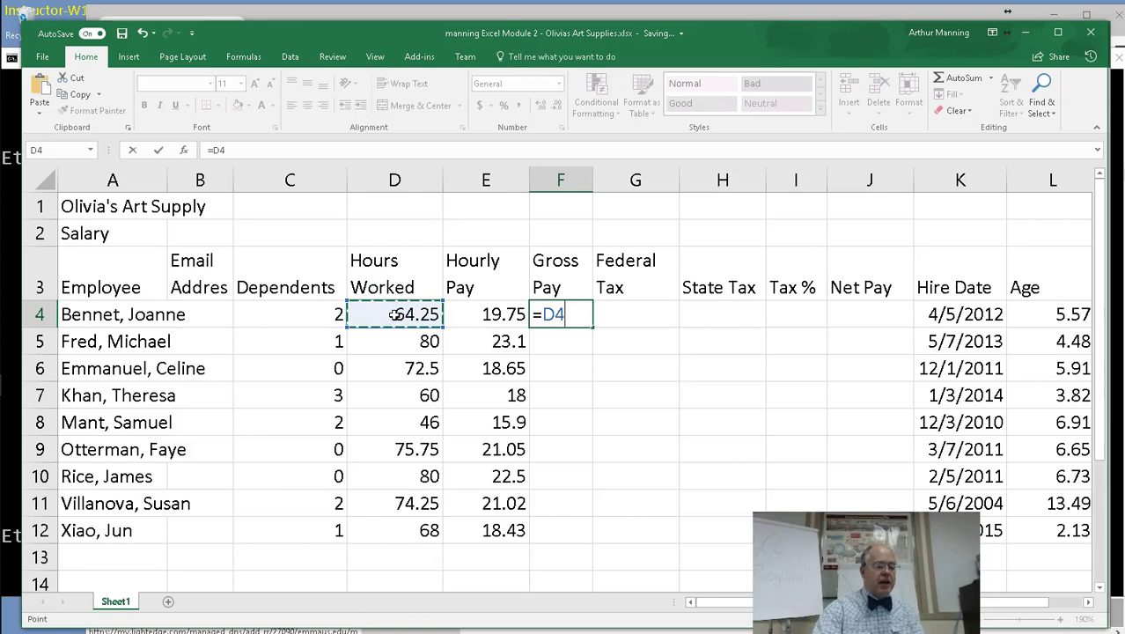
text(*)
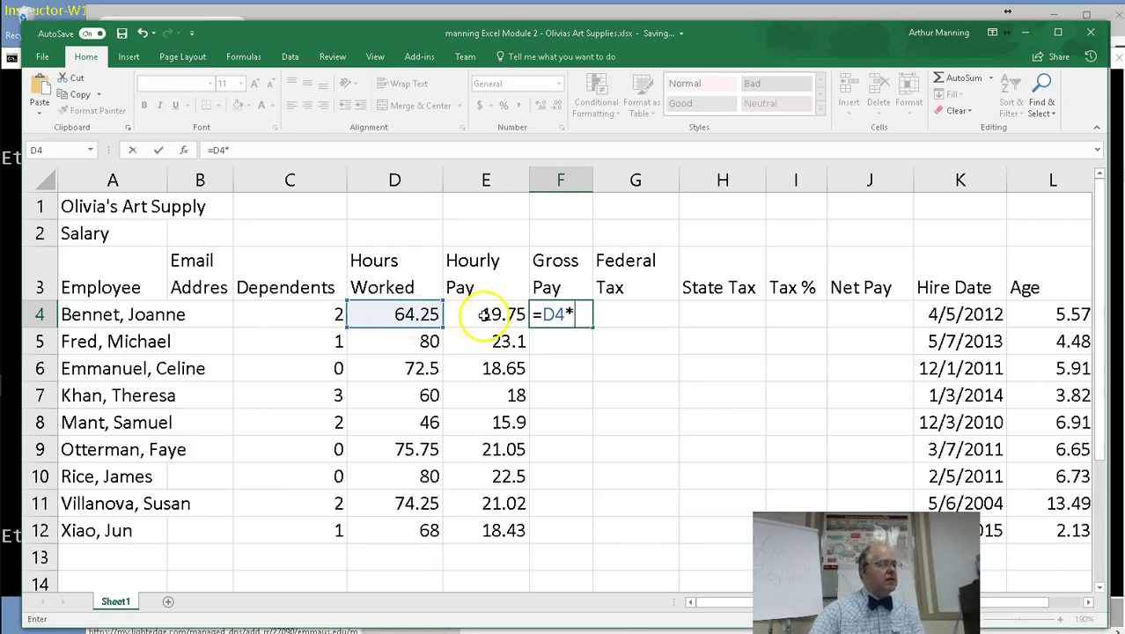
click(485, 314)
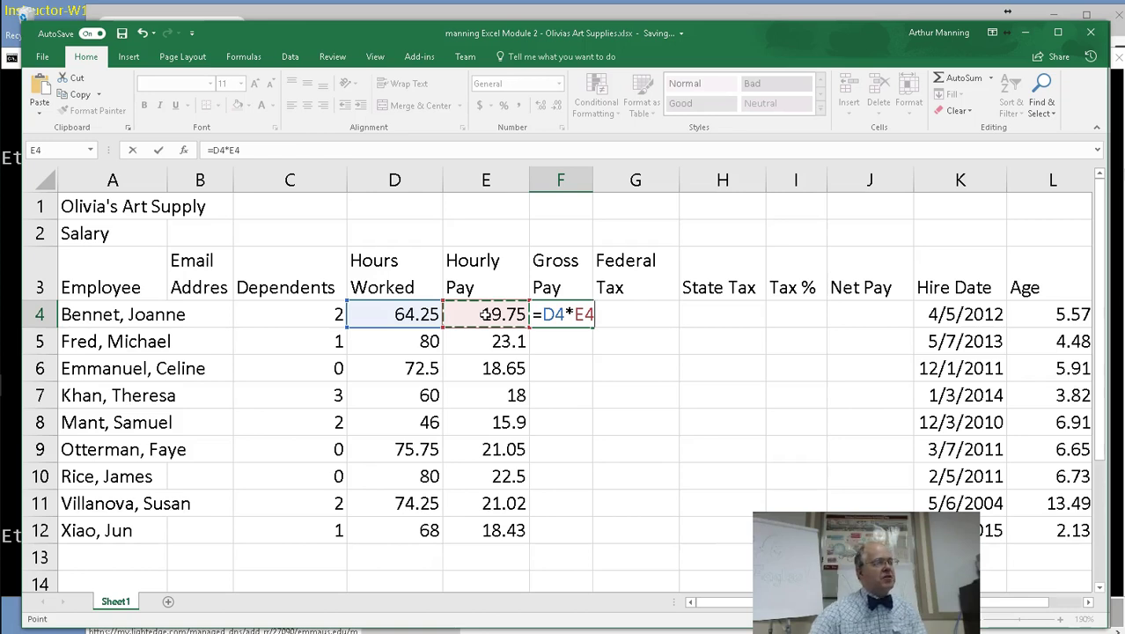
click(463, 314)
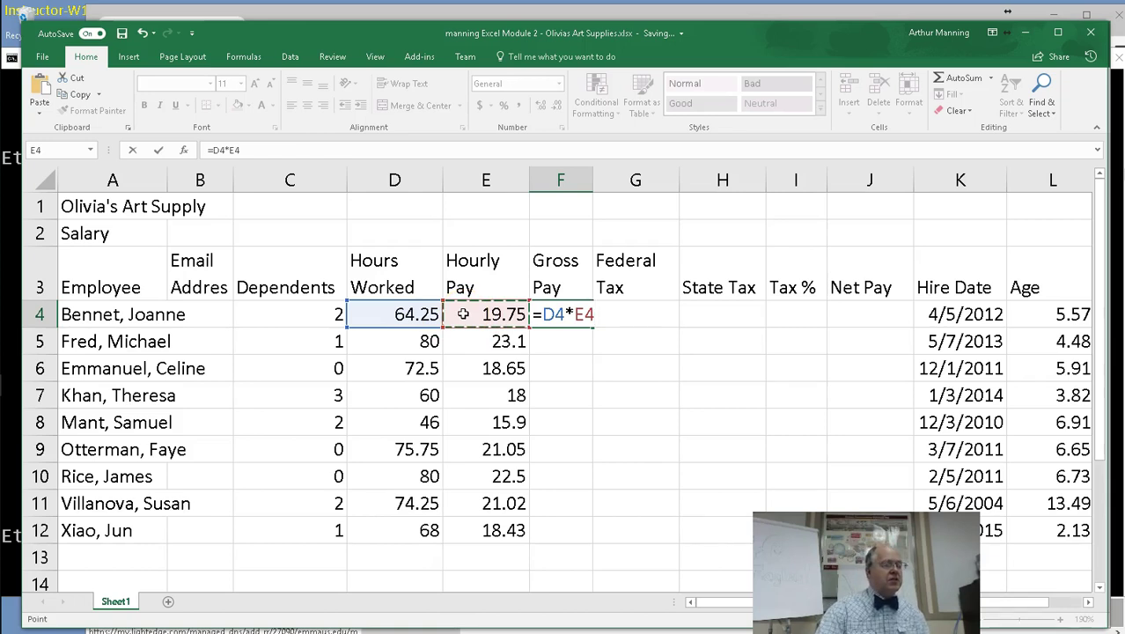
key(Return)
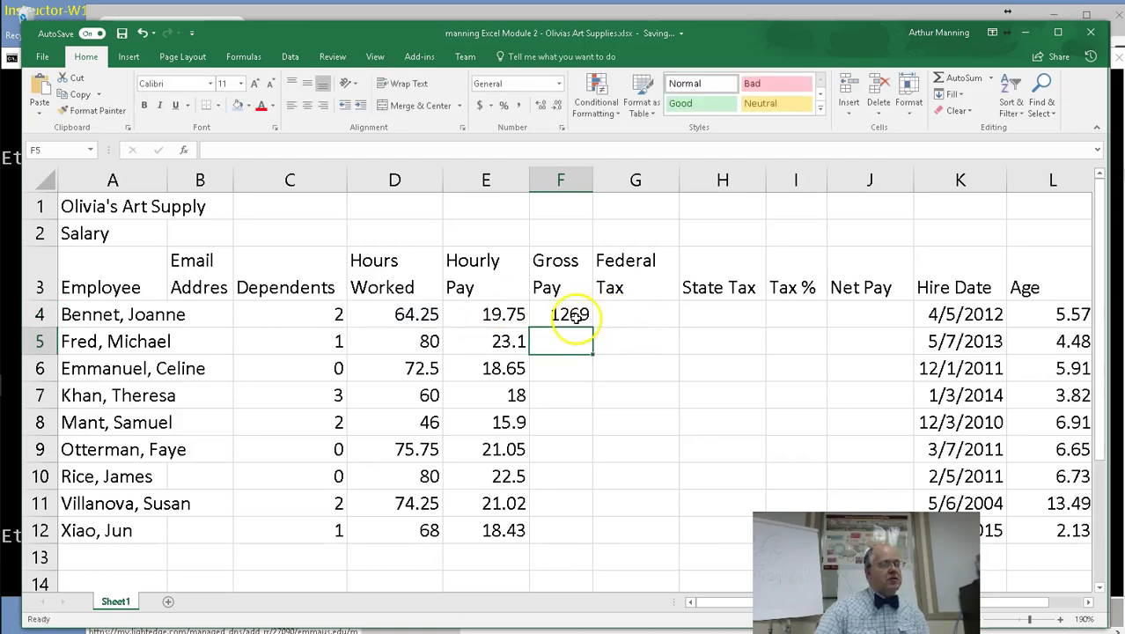
Widen column F and re-commit F4 so the gross pay shows 1268.938.
drag(594, 180, 622, 183)
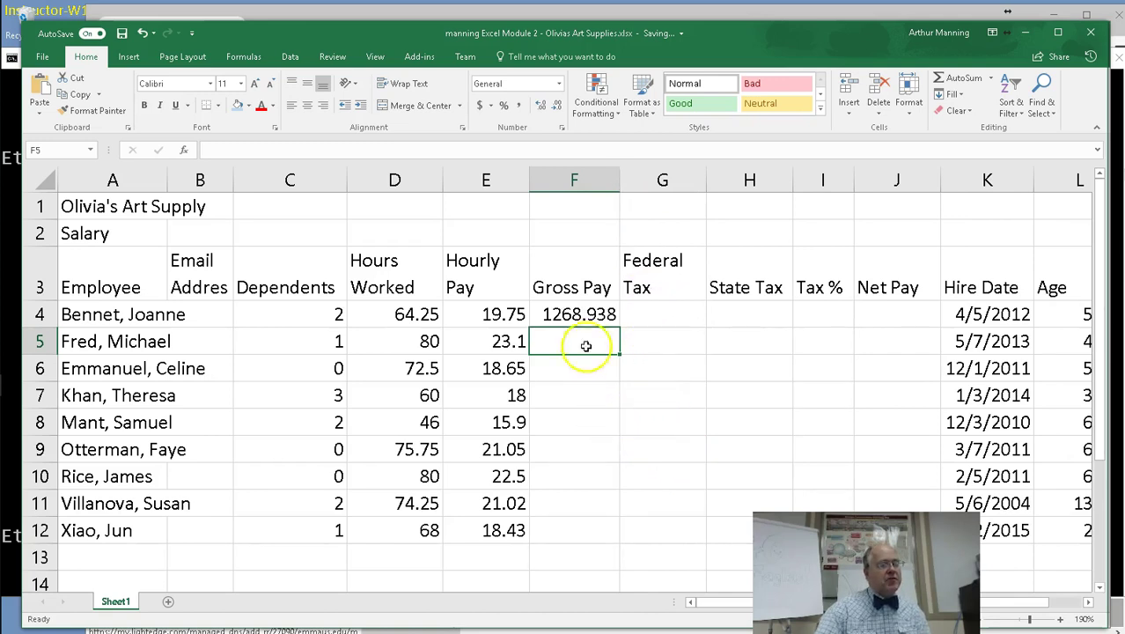
double_click(581, 315)
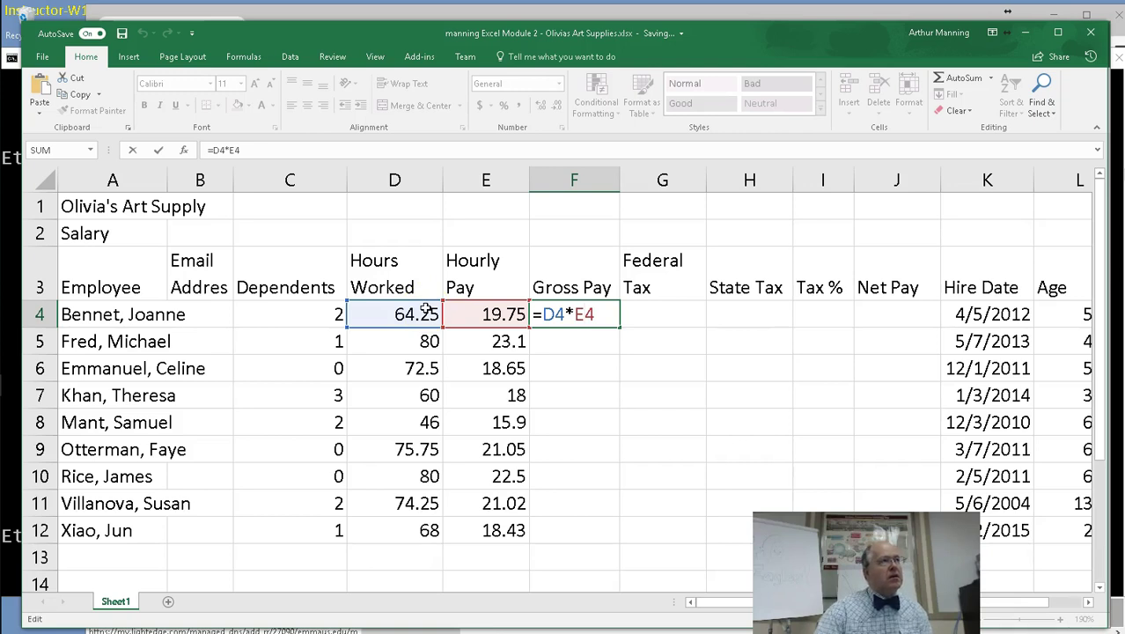
key(Return)
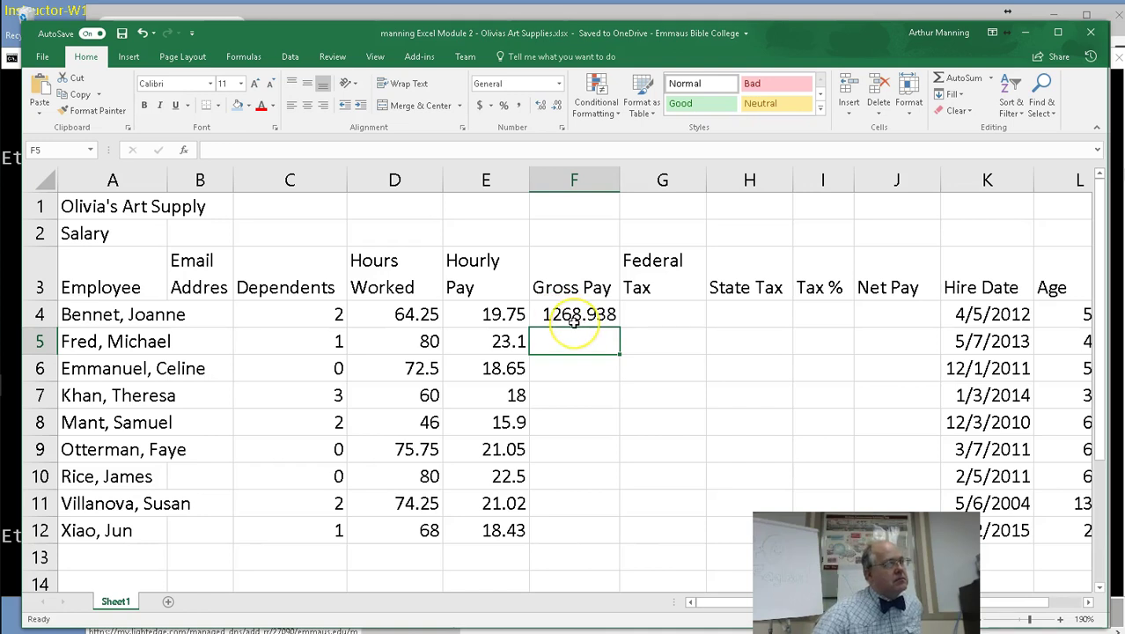
click(664, 318)
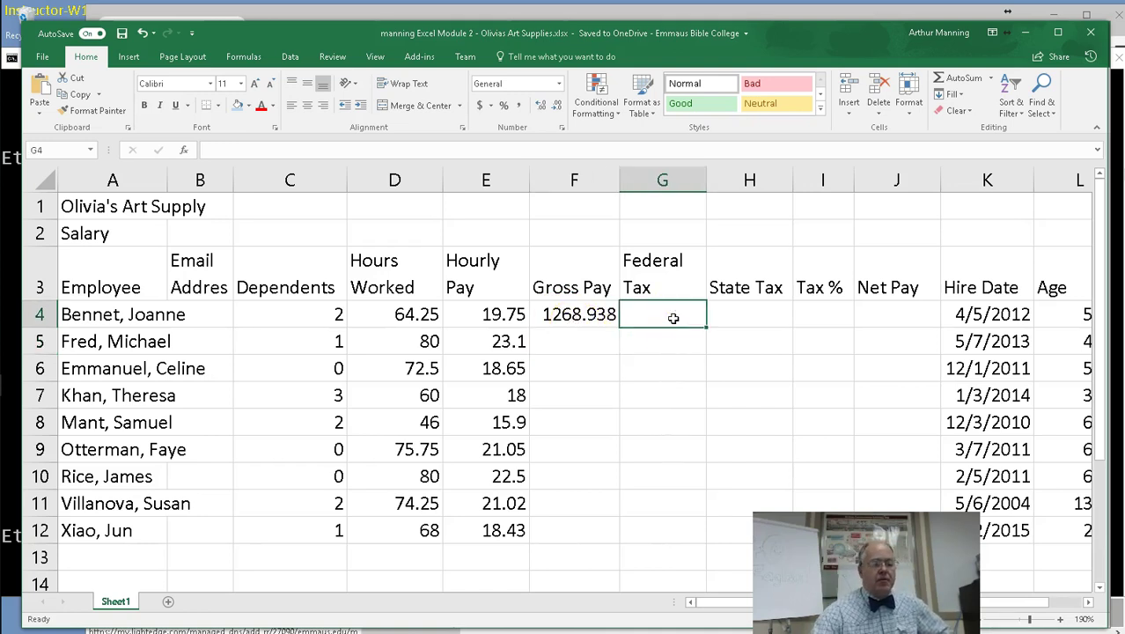
click(577, 317)
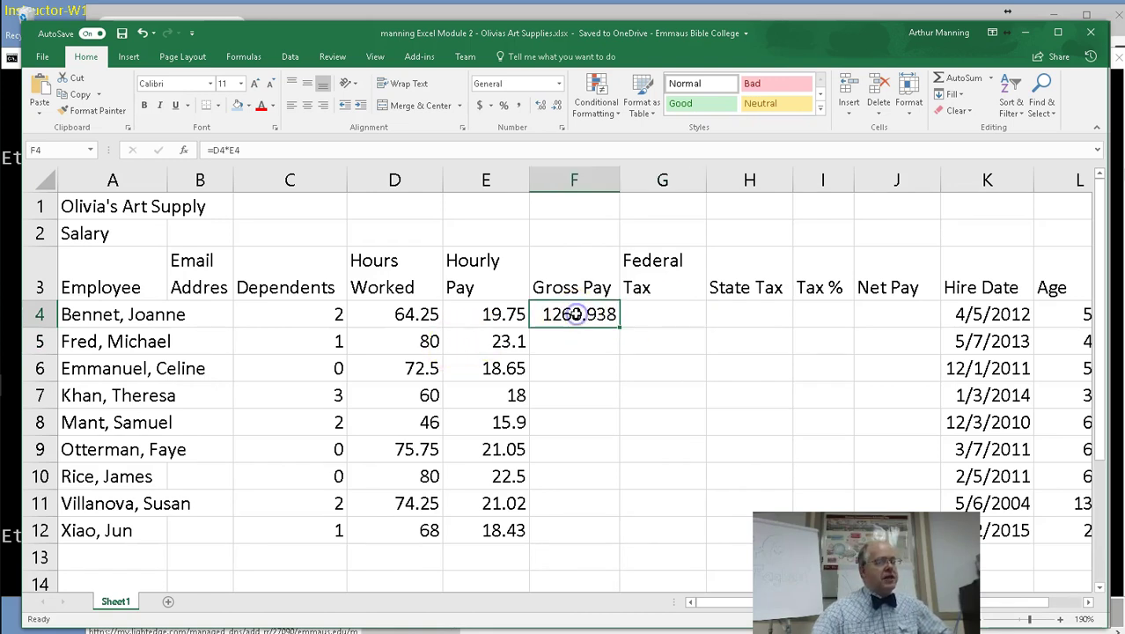
text(=)
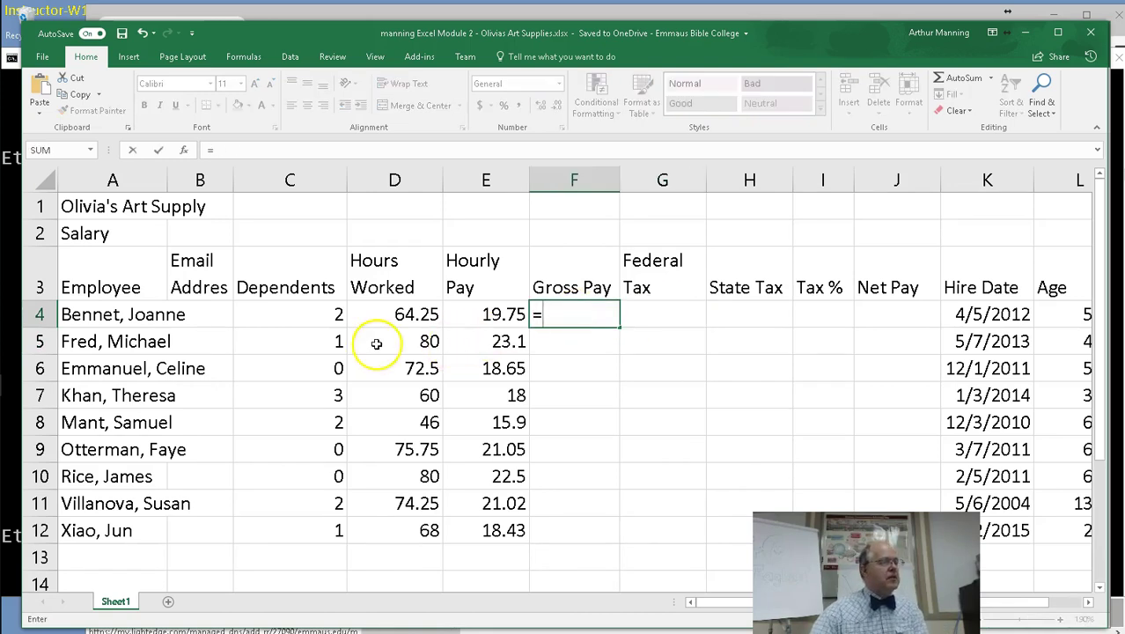
click(404, 313)
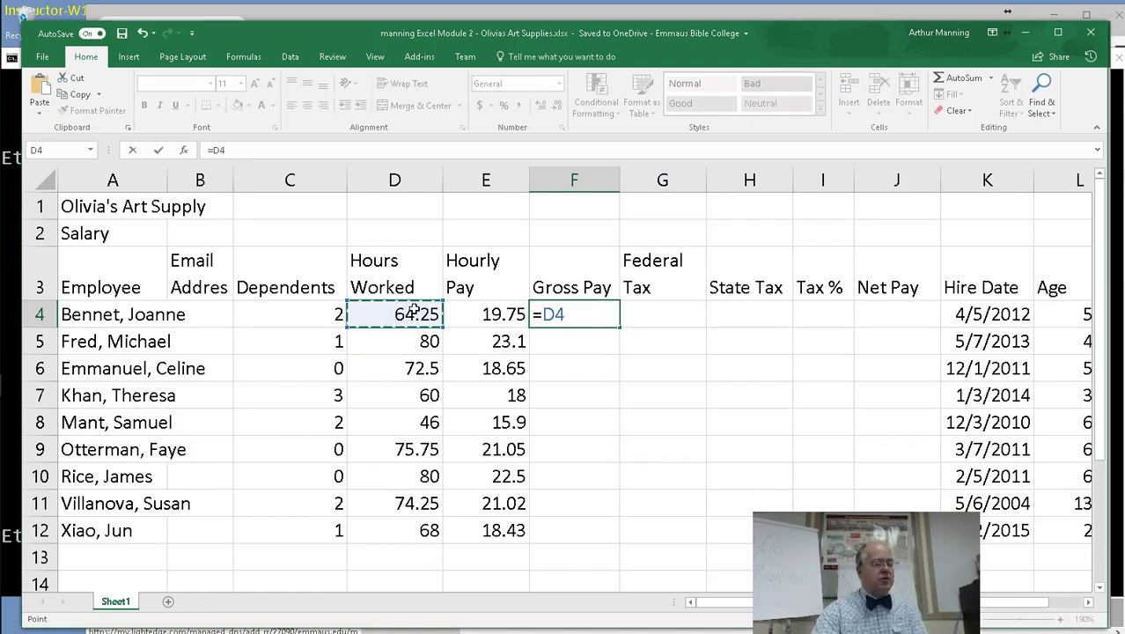
text(*)
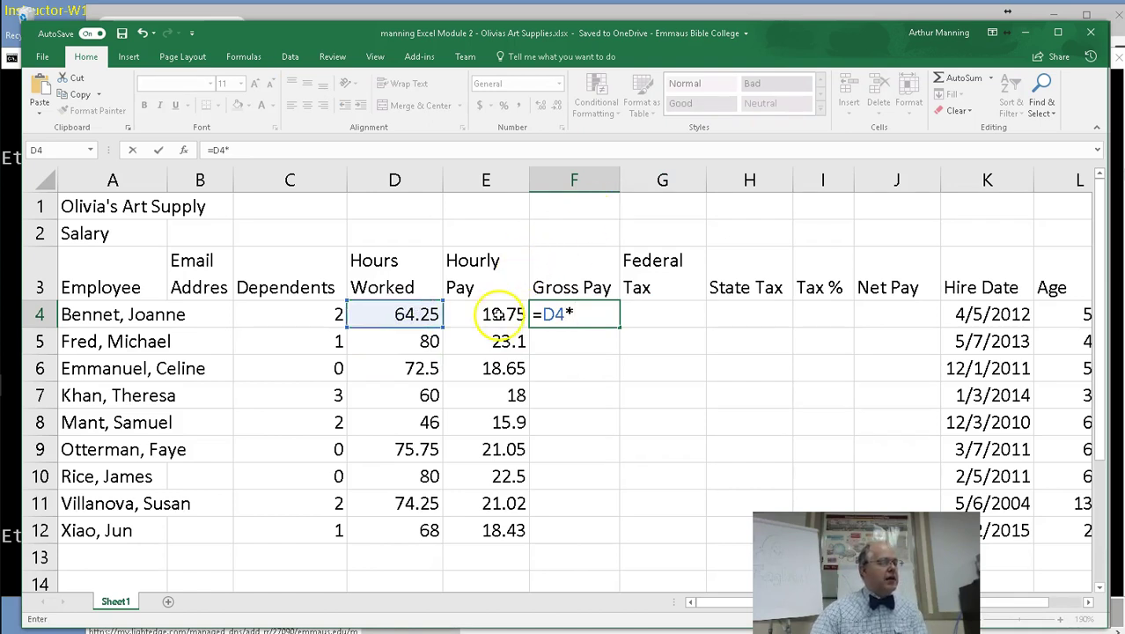
click(495, 313)
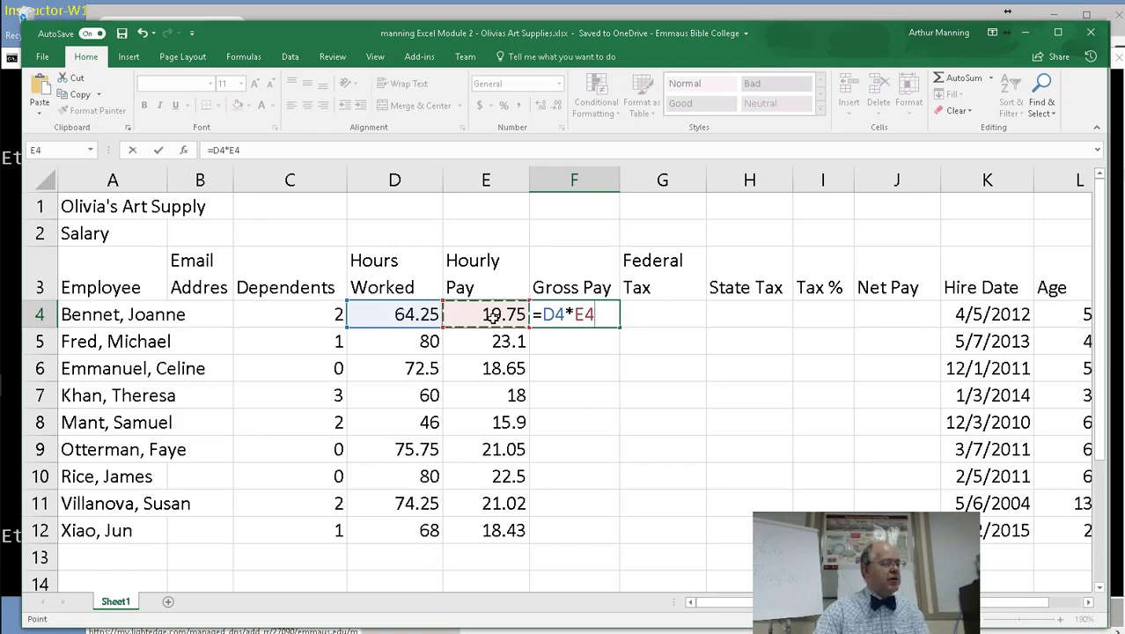
key(Return)
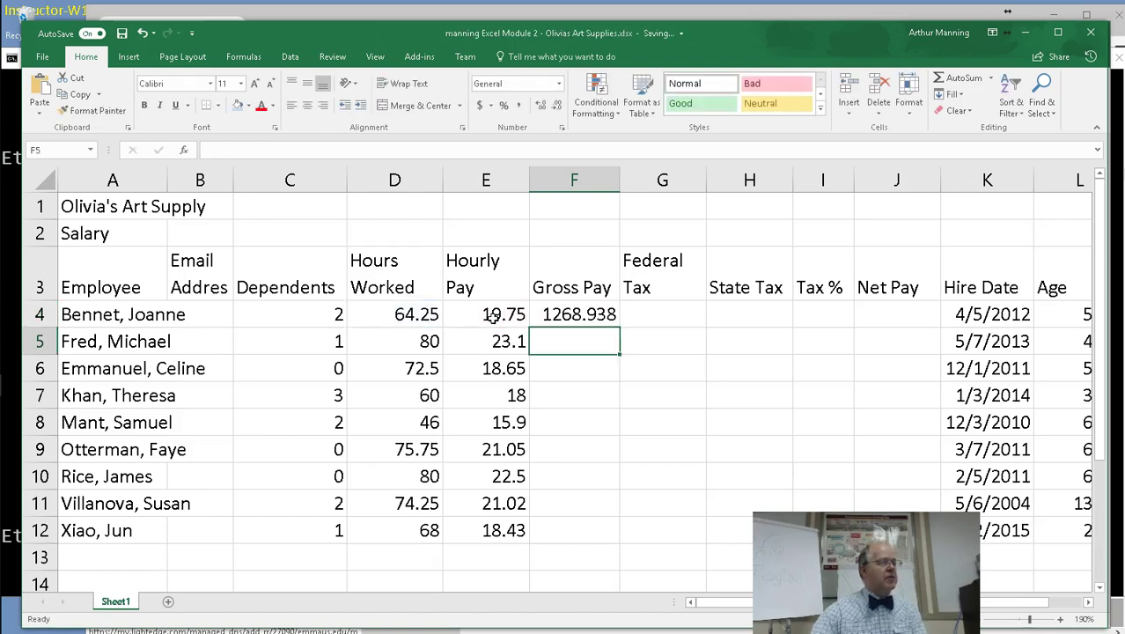
click(662, 316)
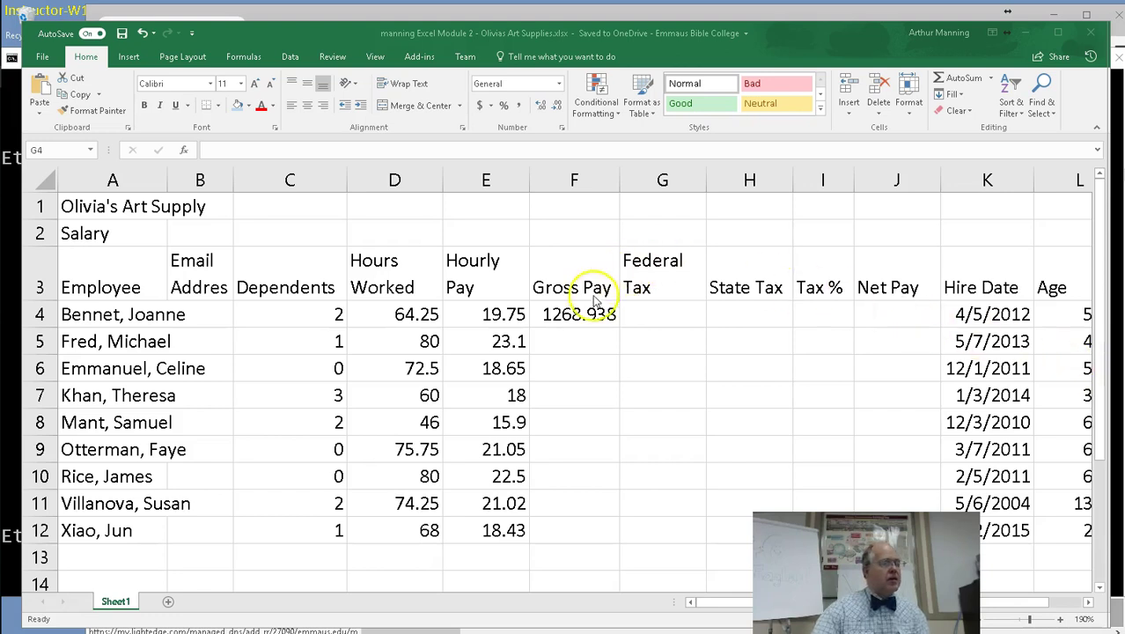
click(647, 313)
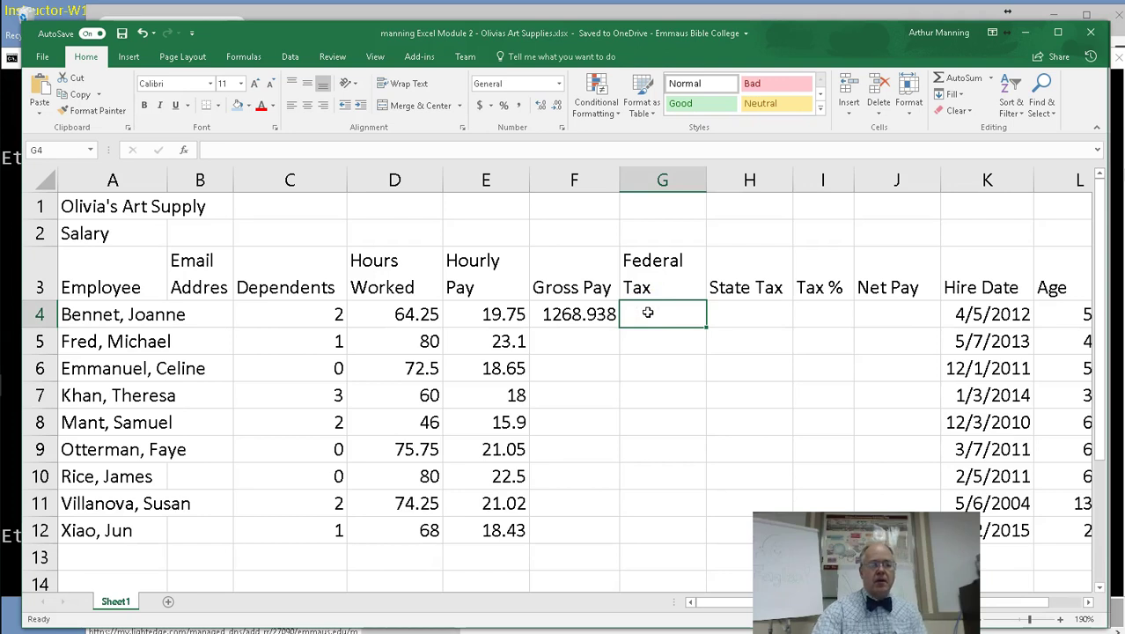
Type the federal tax formula =0.22*(F4-C4*24.32) into G4.
text(0.22)
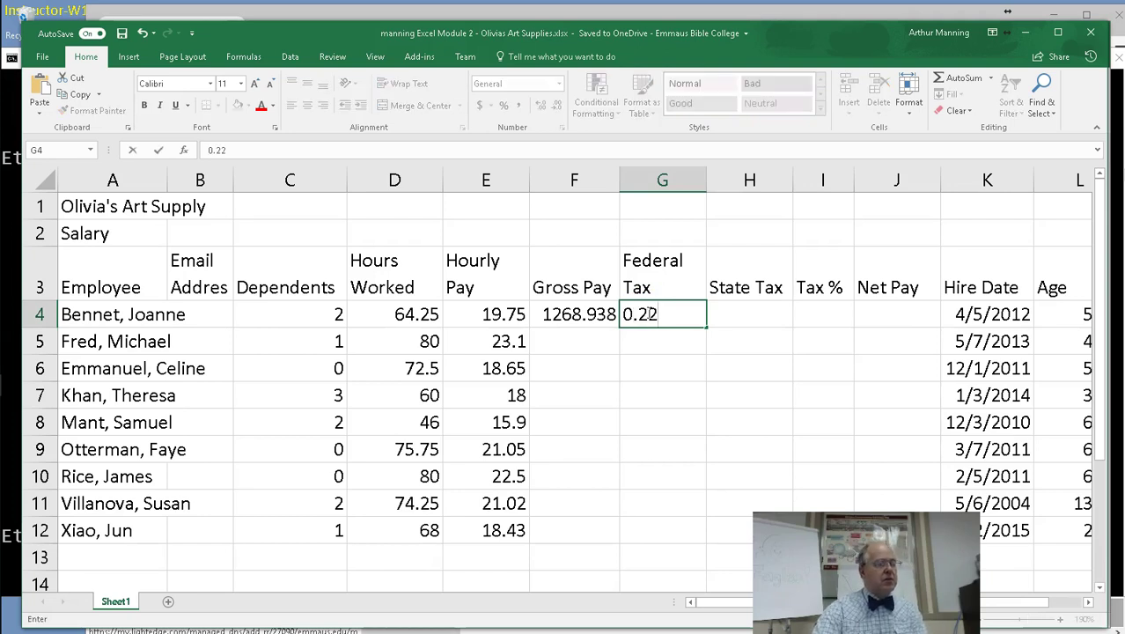
key(BackSpace)
key(BackSpace)
key(BackSpace)
key(BackSpace)
text(=0.22)
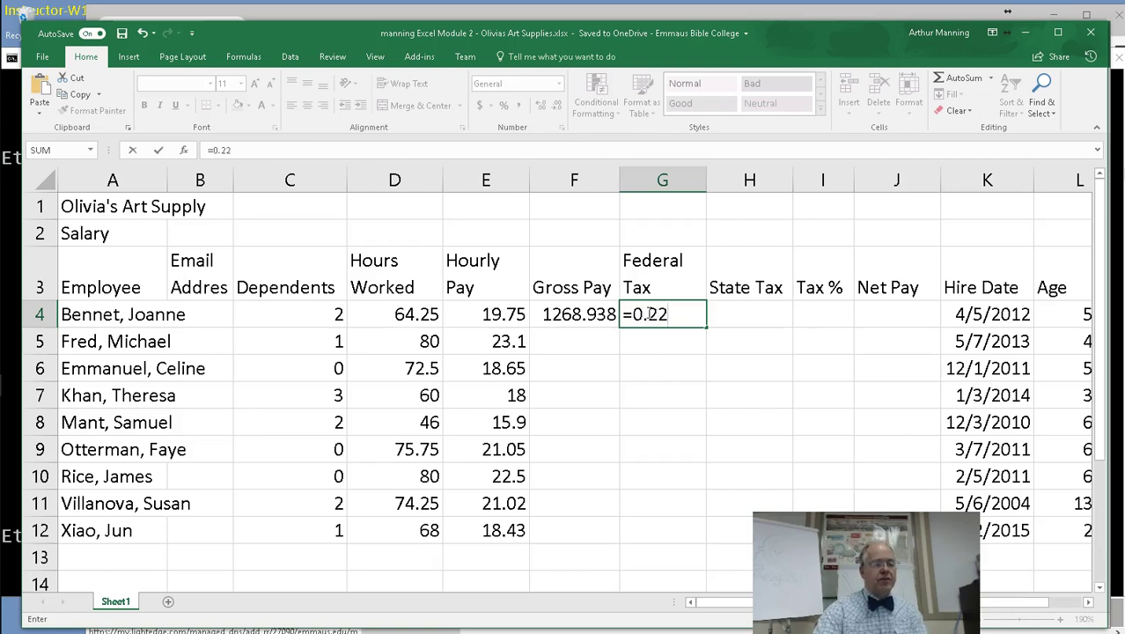
text(*()
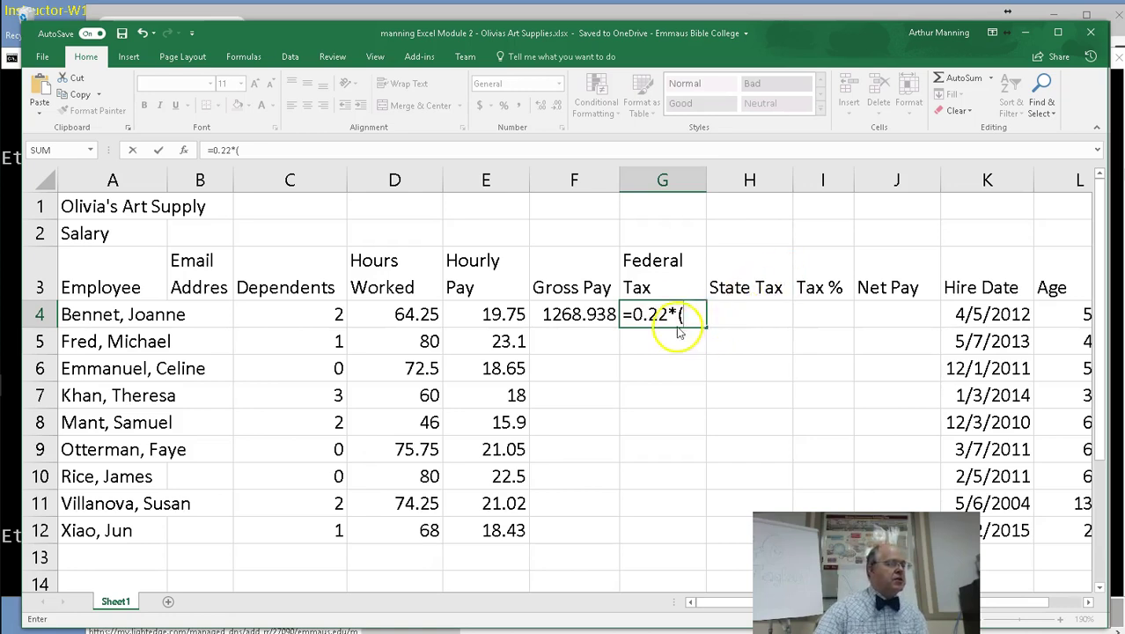
click(569, 315)
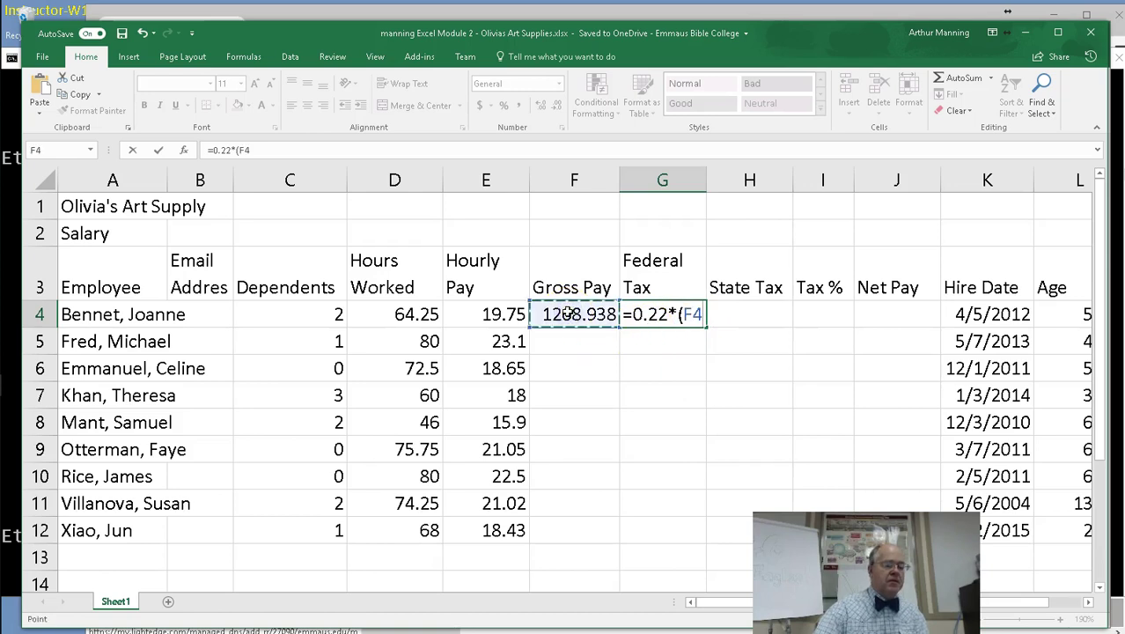
text(-)
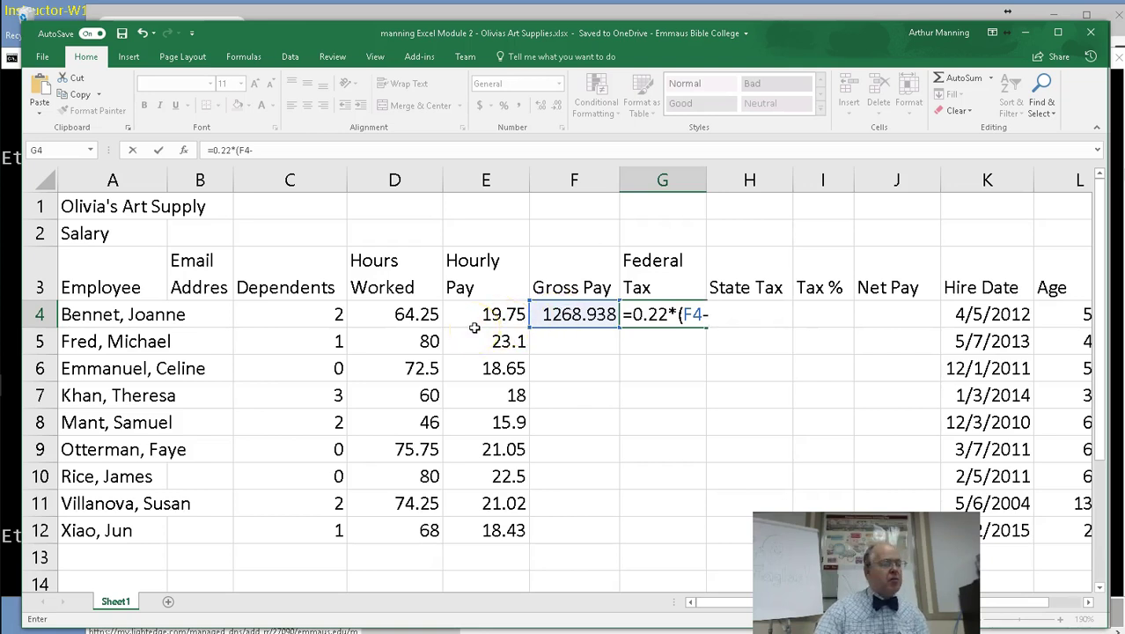
click(335, 314)
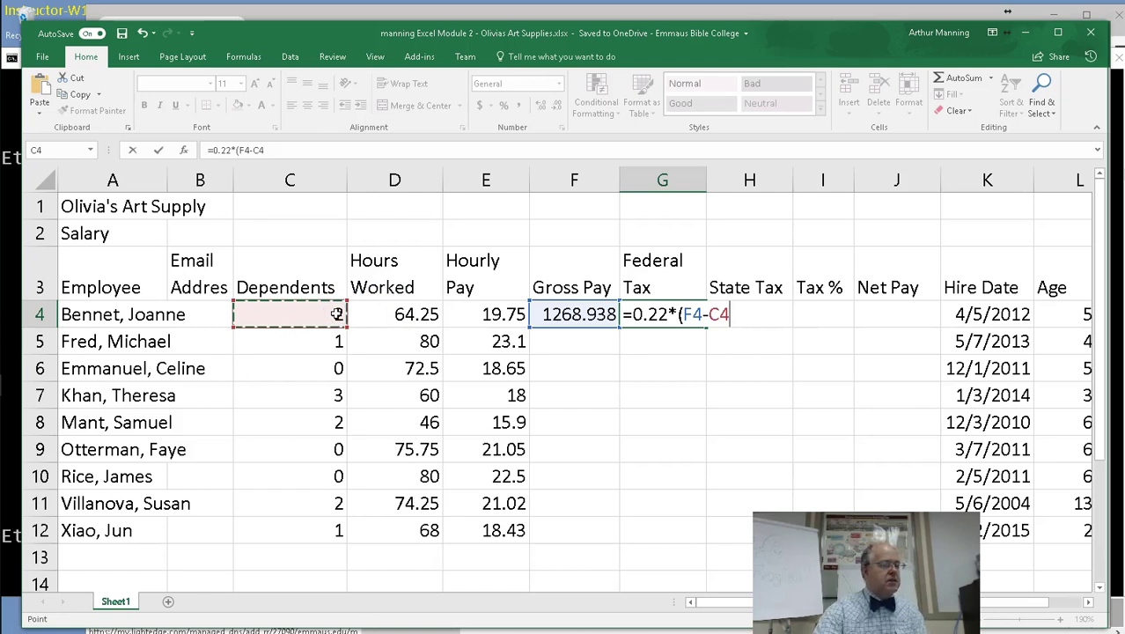
text(*)
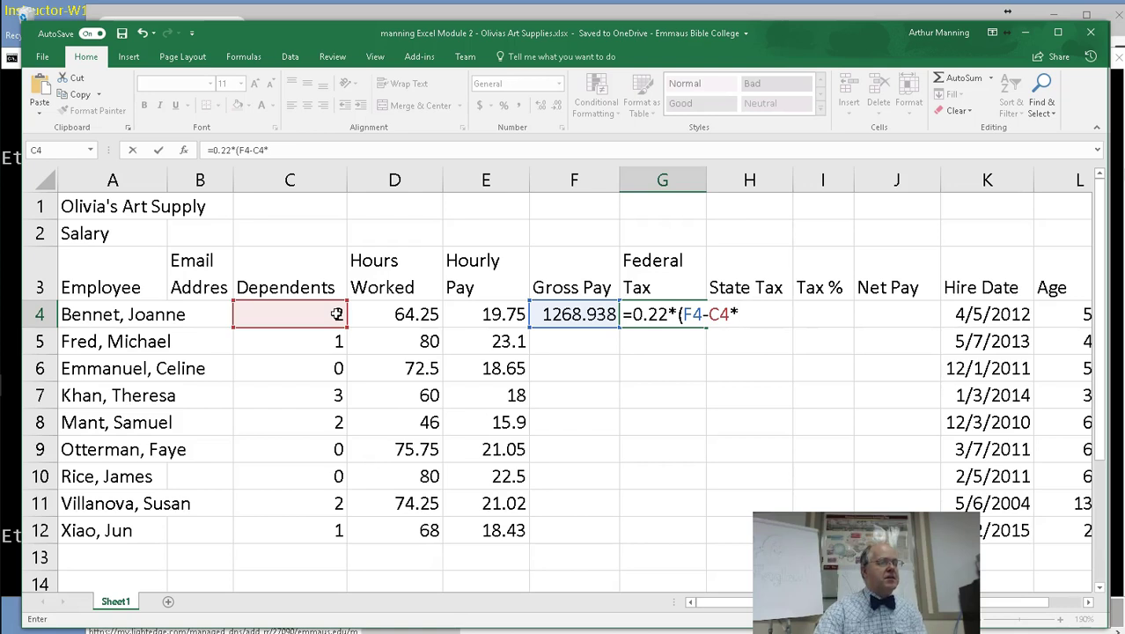
text(24.32))
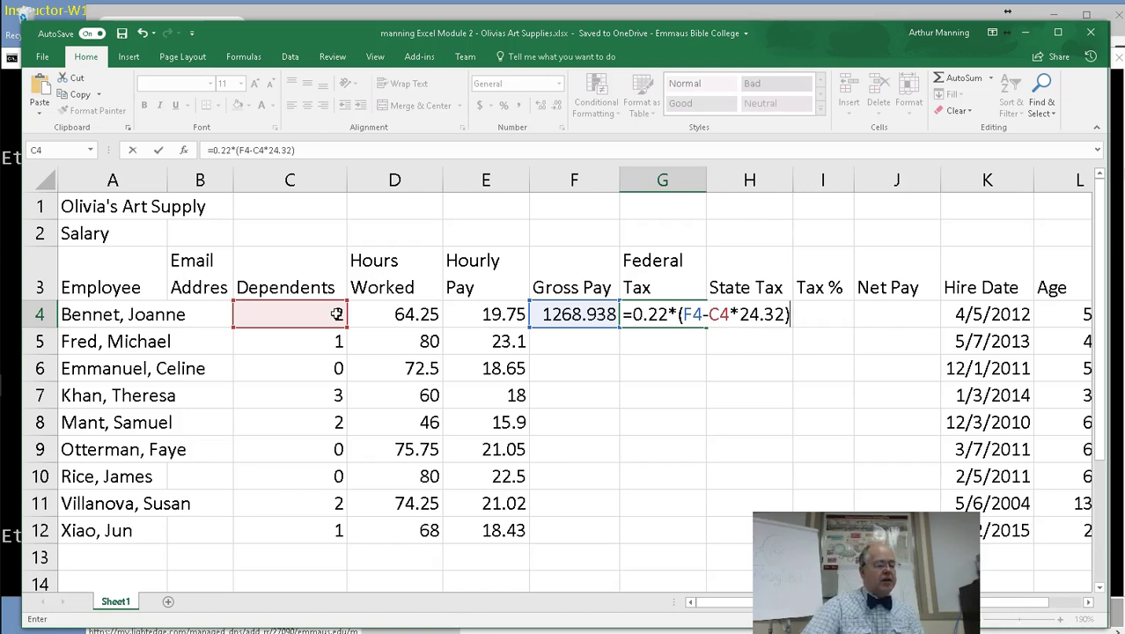
Commit G4's federal tax, then enter =0.04*F4 in H4 for a 50.7575 state tax.
key(Return)
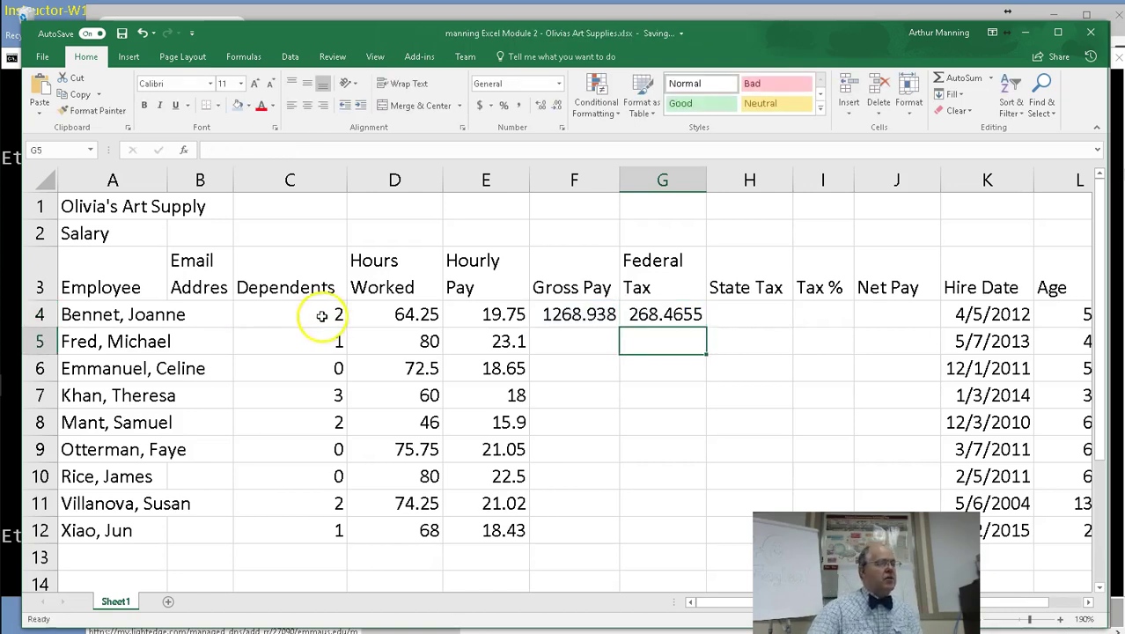
click(749, 314)
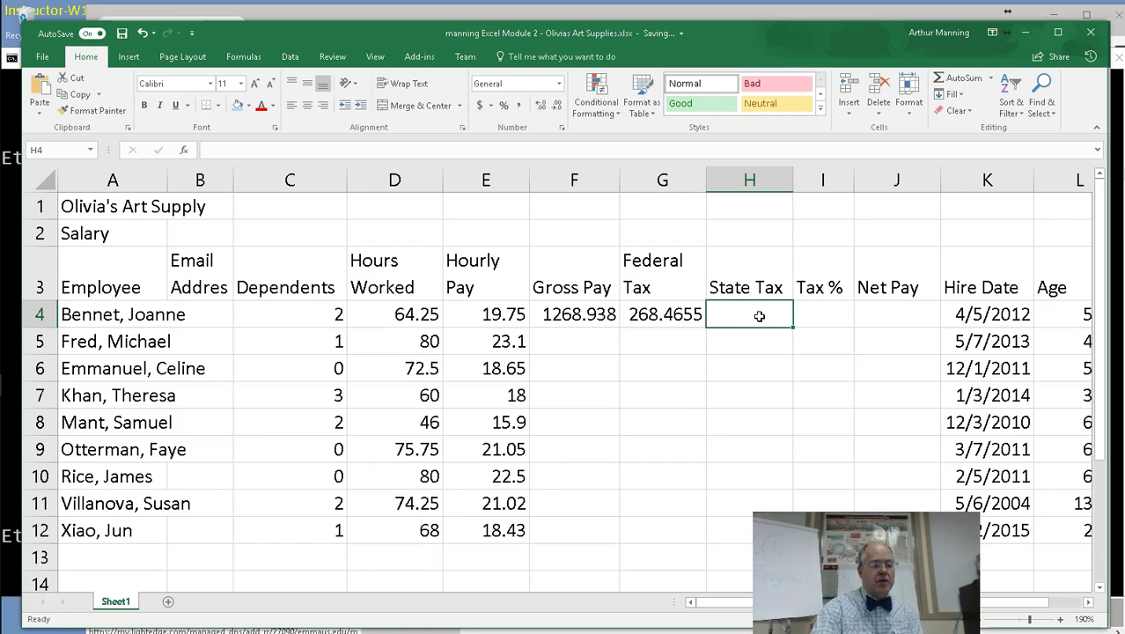
text(=)
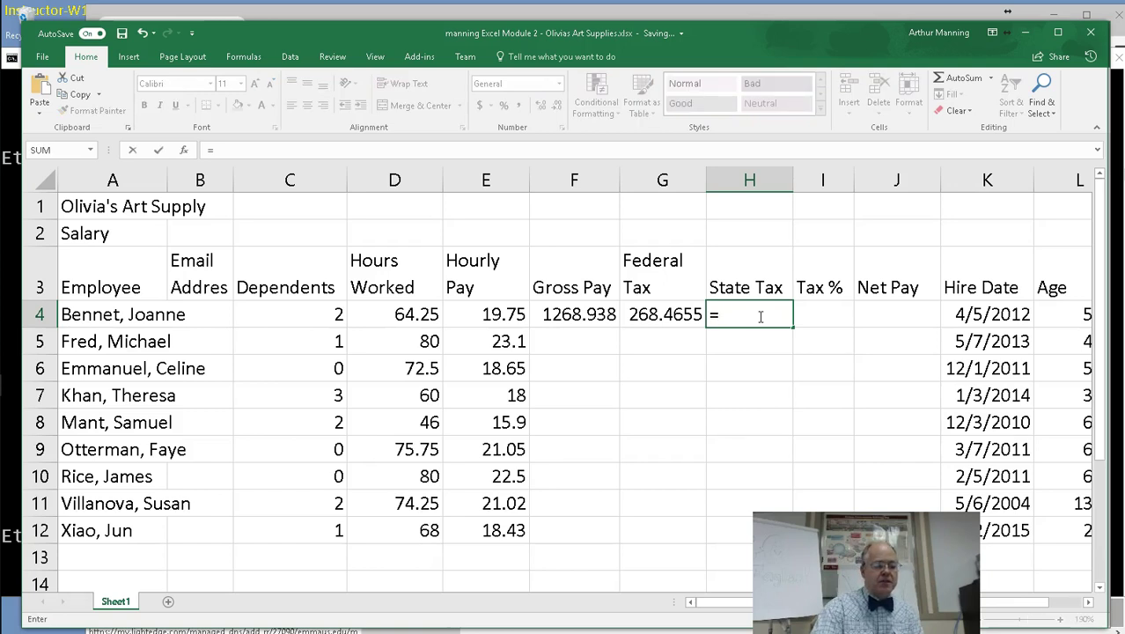
text(0)
key(BackSpace)
text(0.)
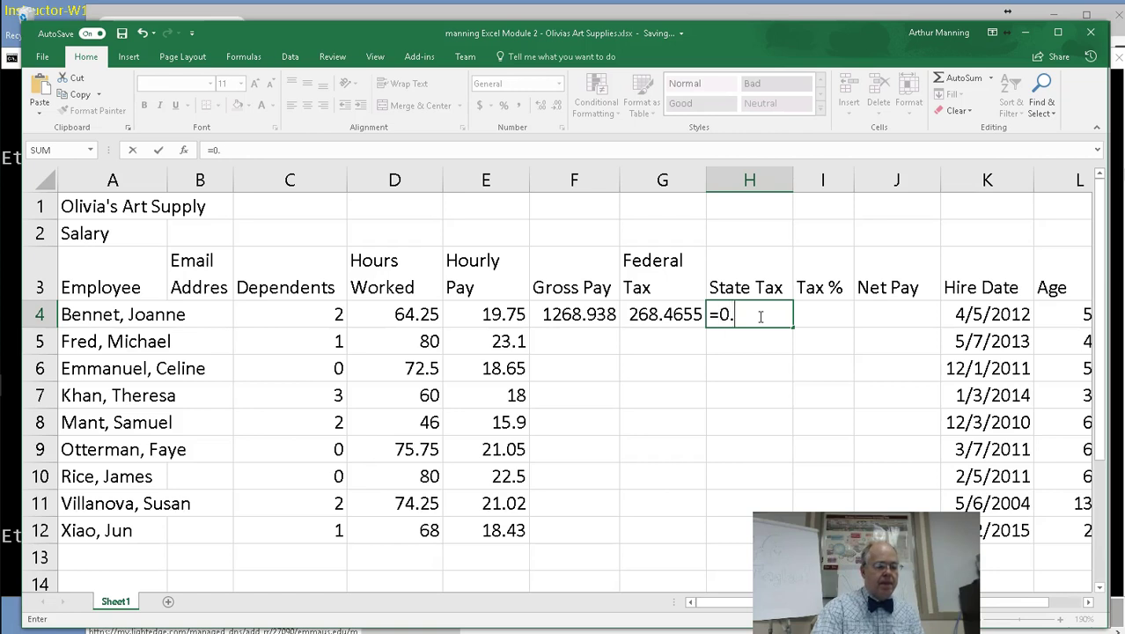
text(04*)
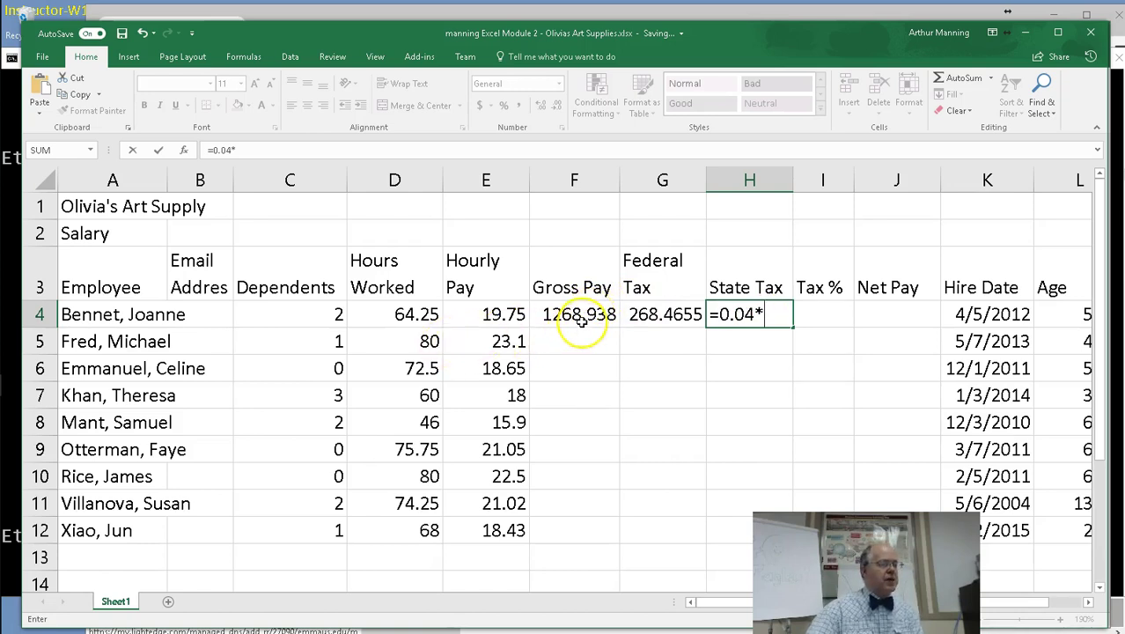
click(581, 319)
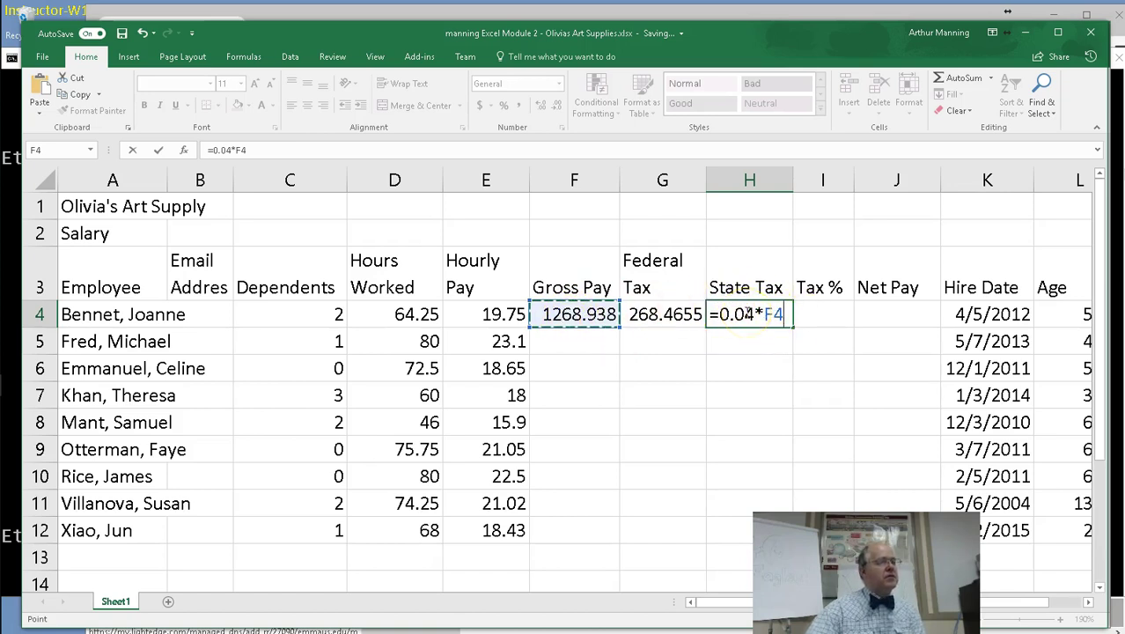
key(Return)
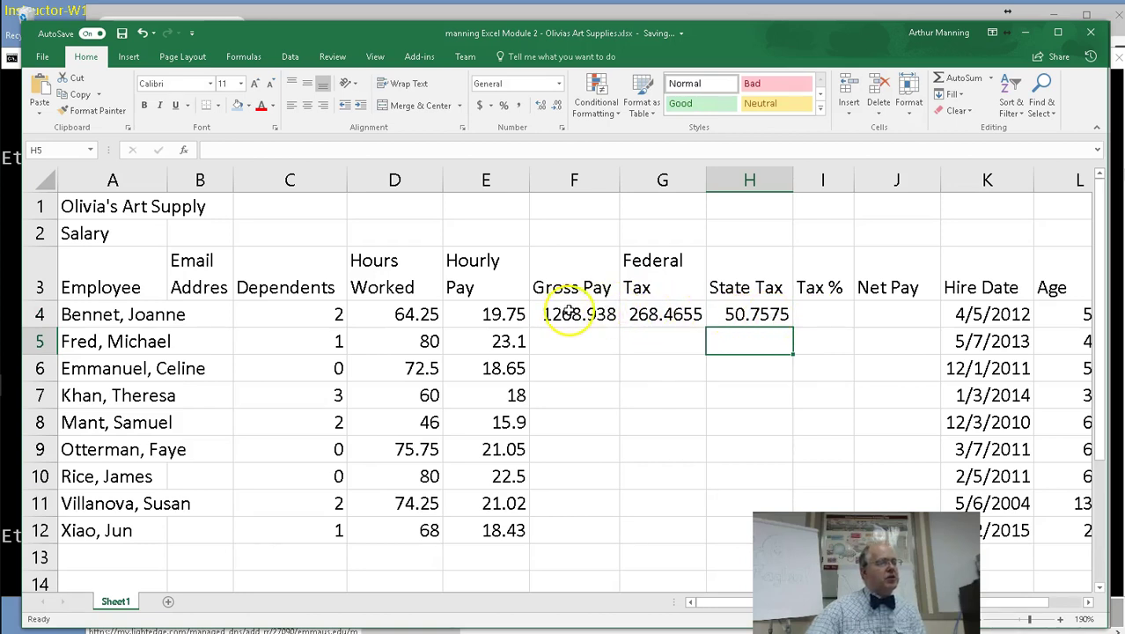
Enter =(G4+H4)/F4 in I4, giving a Tax % of 0.252.
click(803, 308)
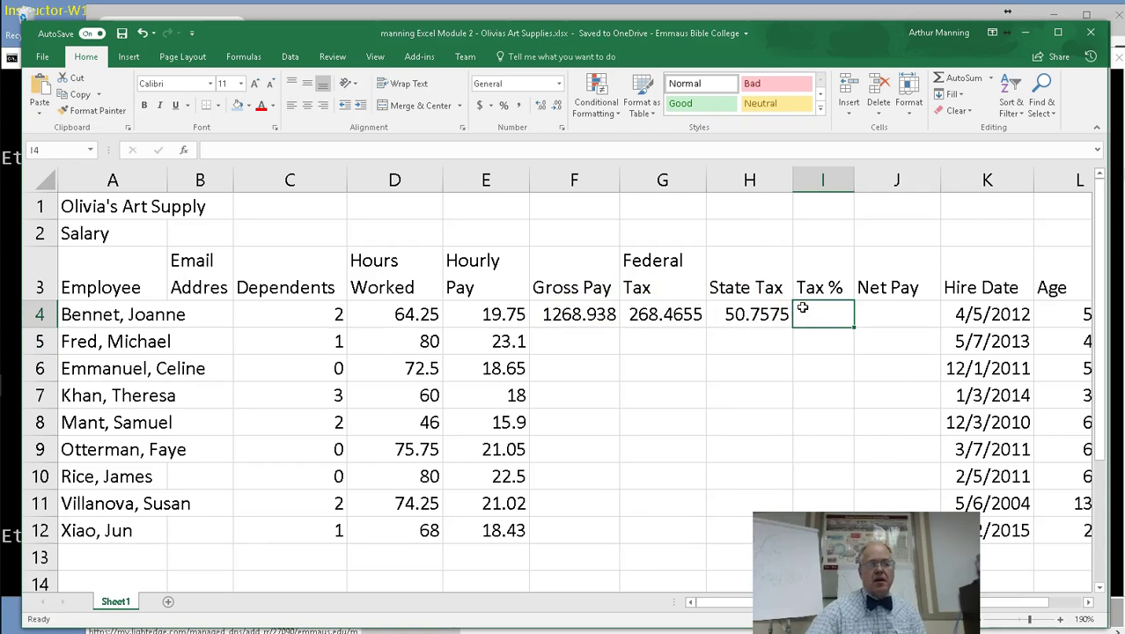
text(=)
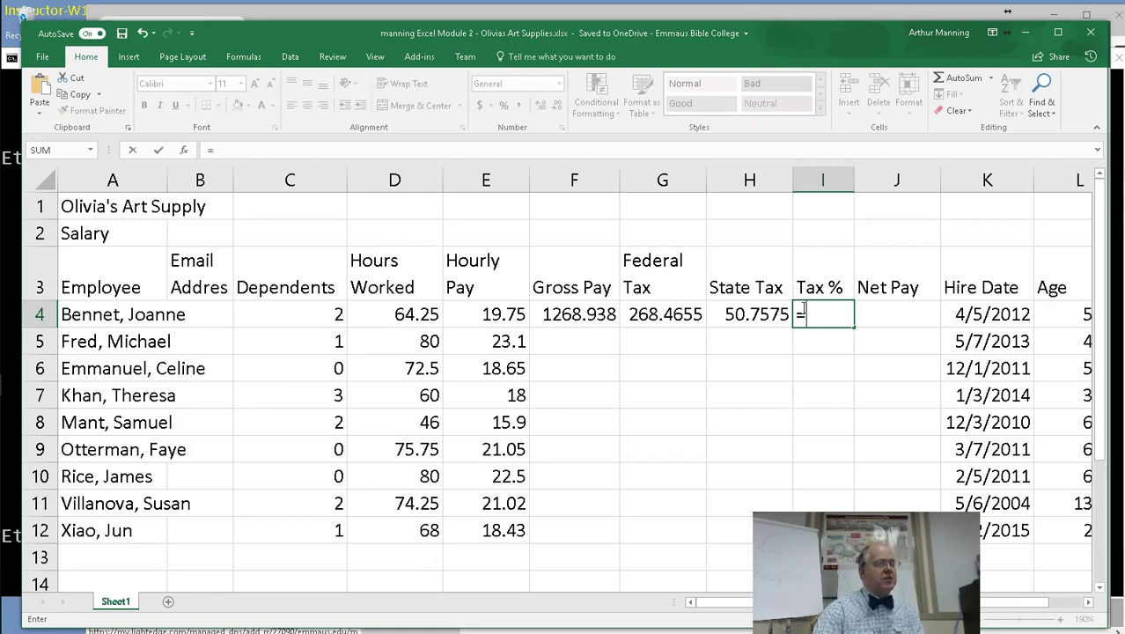
text(()
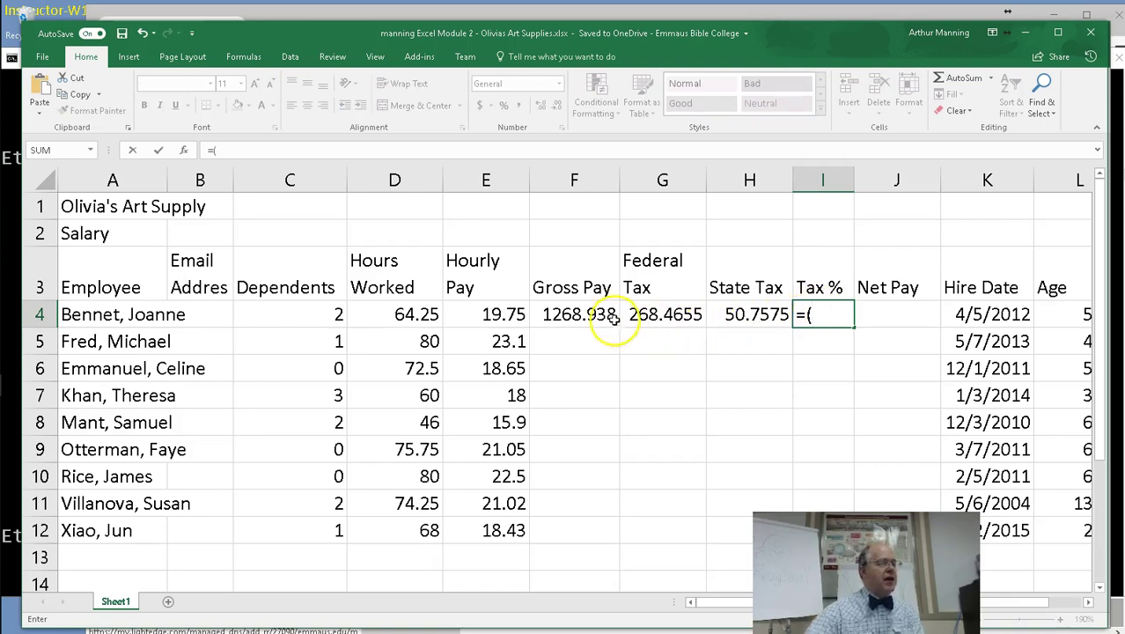
click(670, 314)
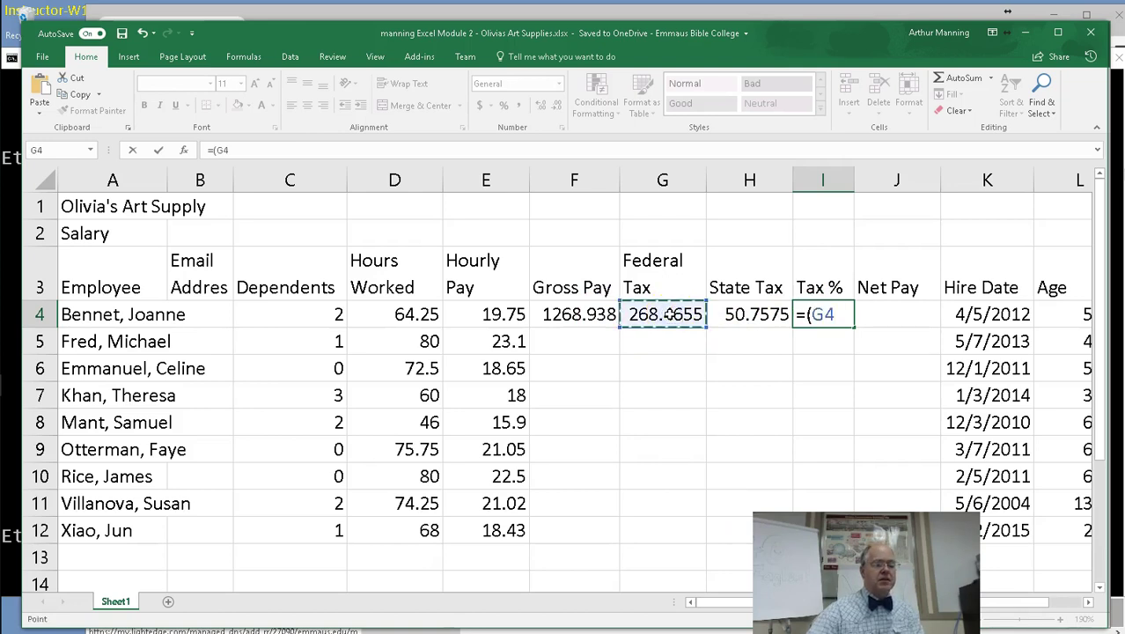
text(+)
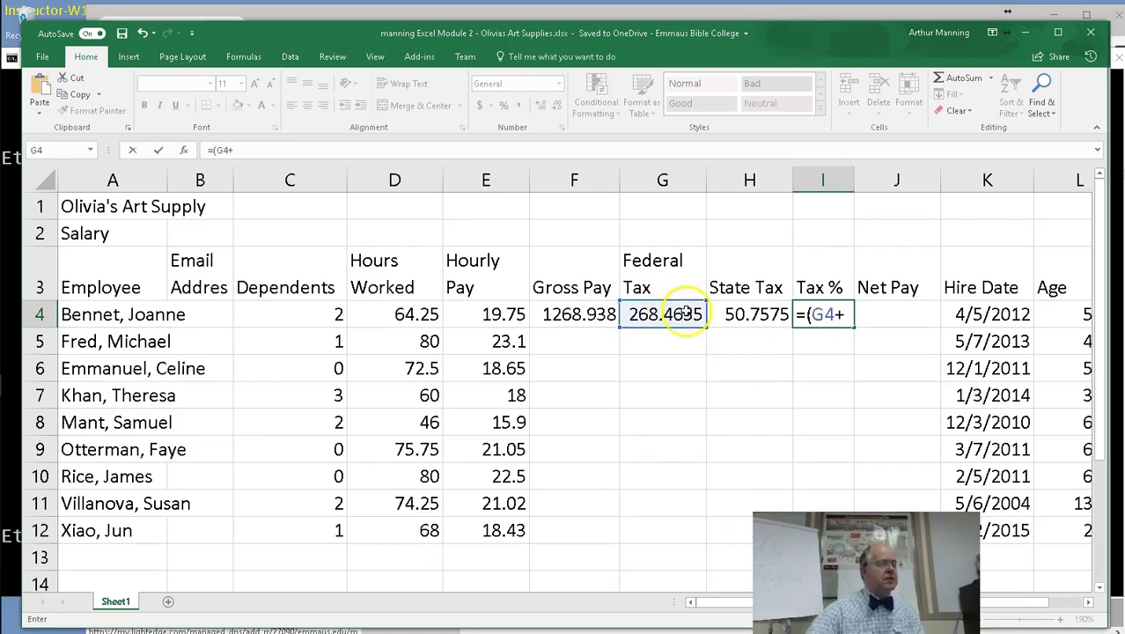
click(730, 314)
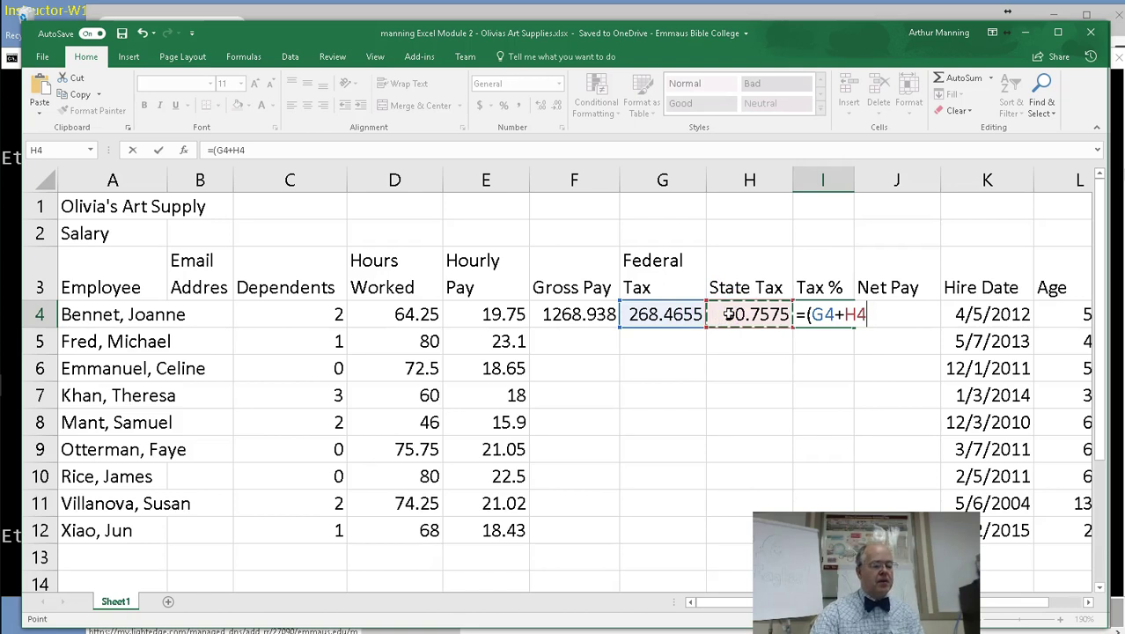
text()/)
click(713, 322)
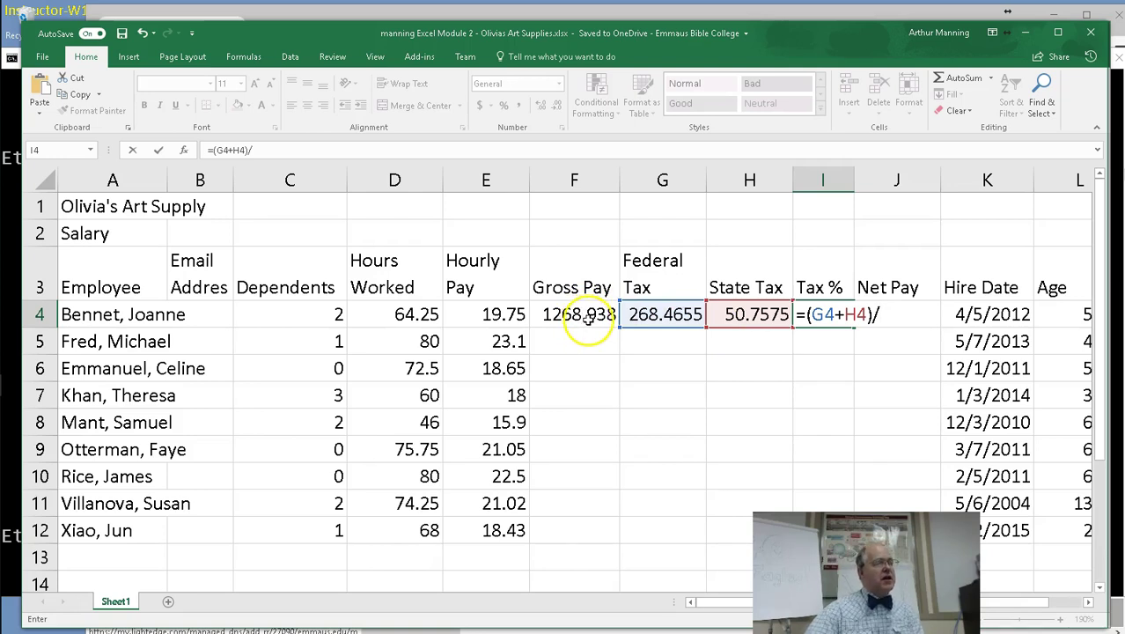
click(586, 318)
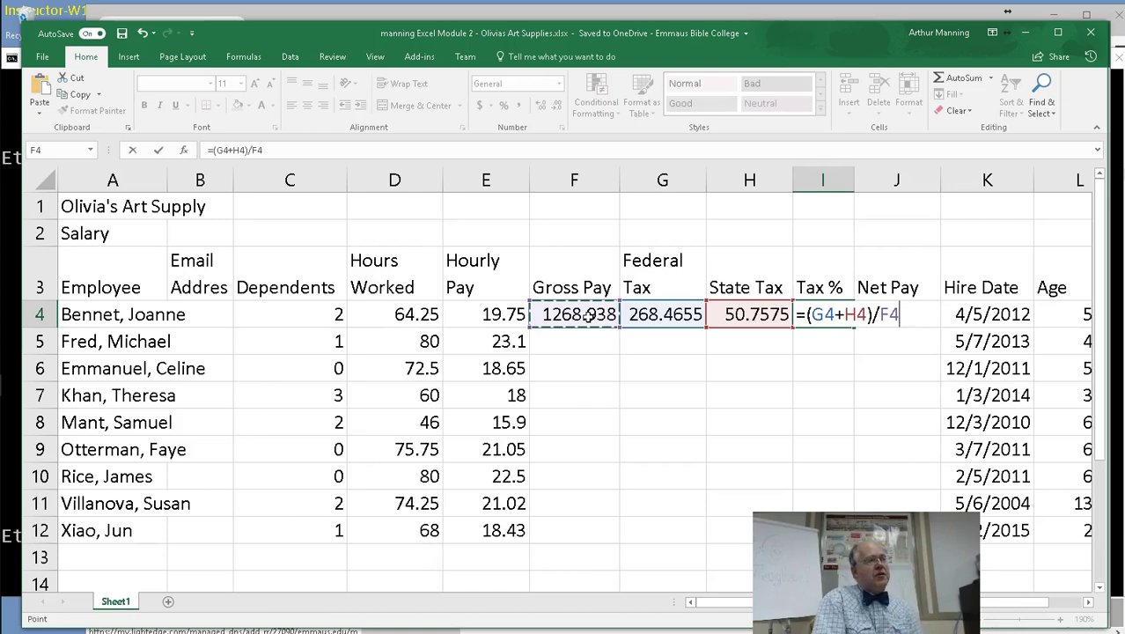
key(Return)
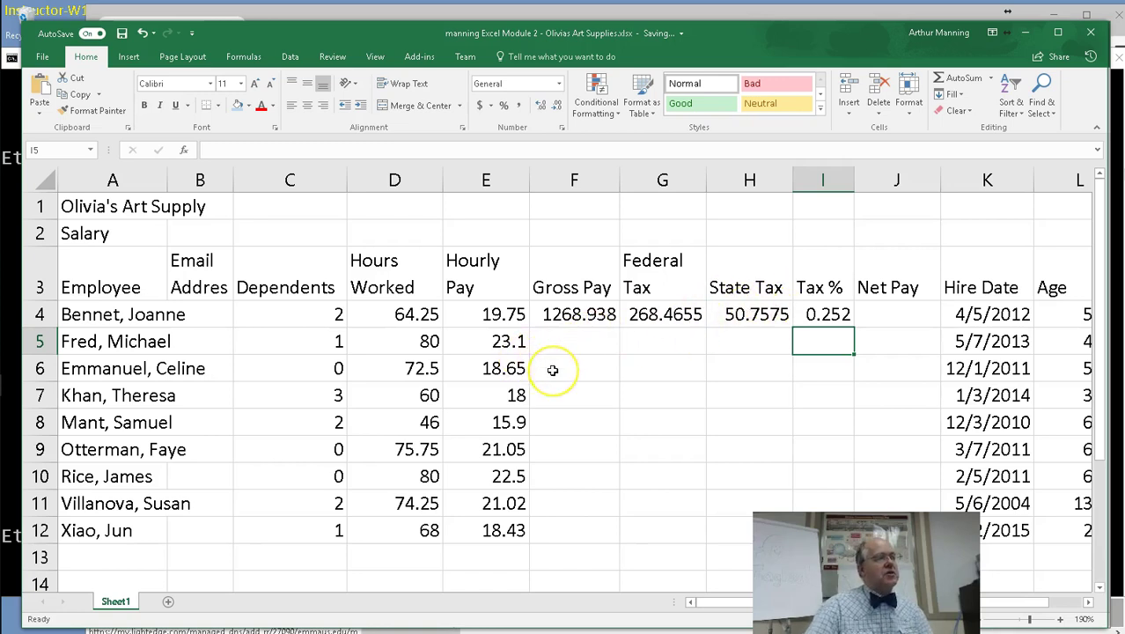
Display formulas instead of results and narrow the State Tax and Gross Pay columns.
key(ctrl+grave)
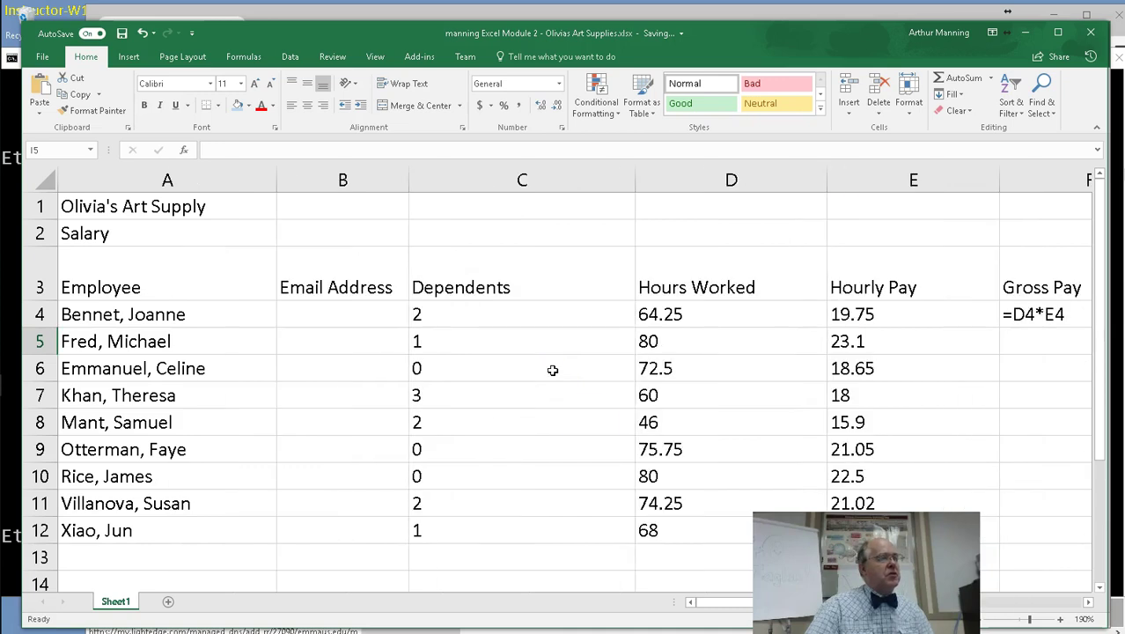
click(1037, 604)
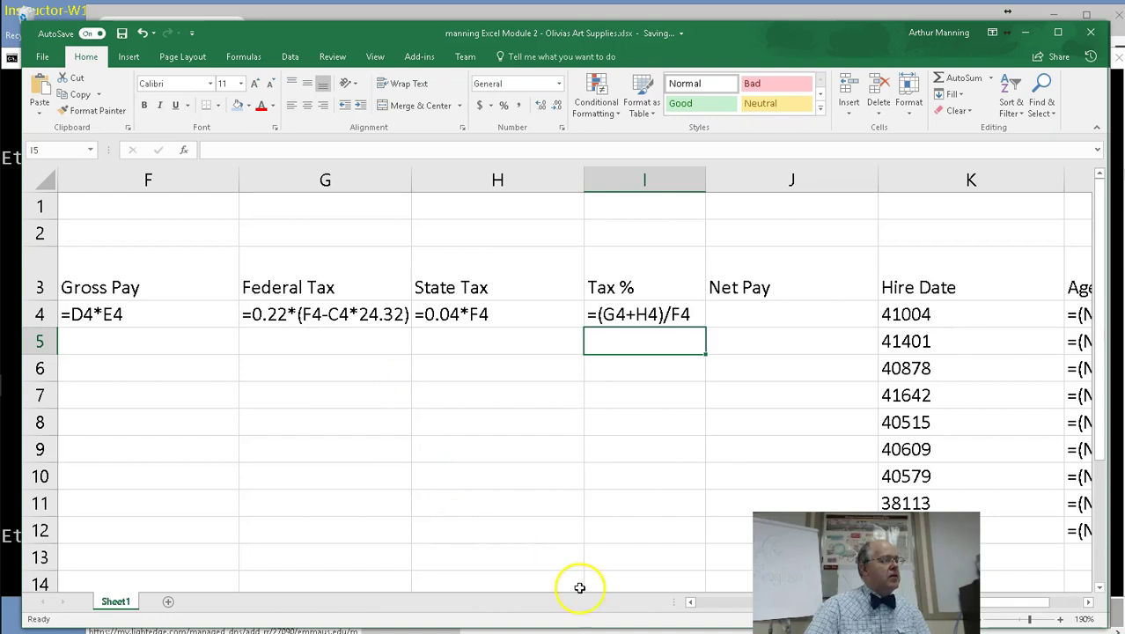
drag(585, 180, 527, 188)
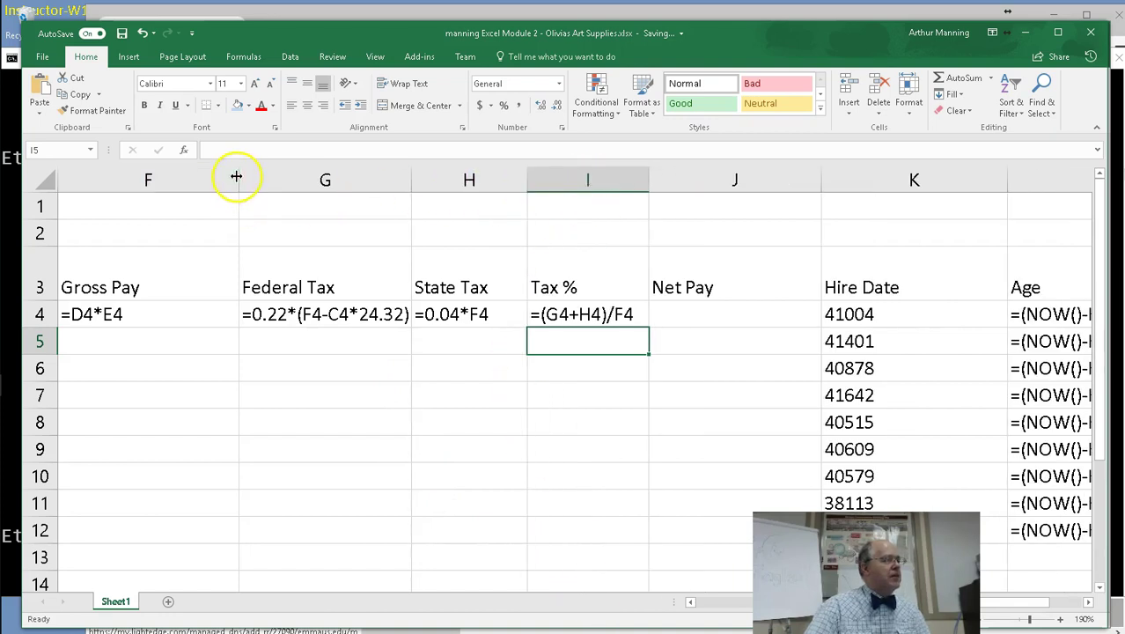
drag(236, 176, 168, 185)
drag(1015, 604, 969, 605)
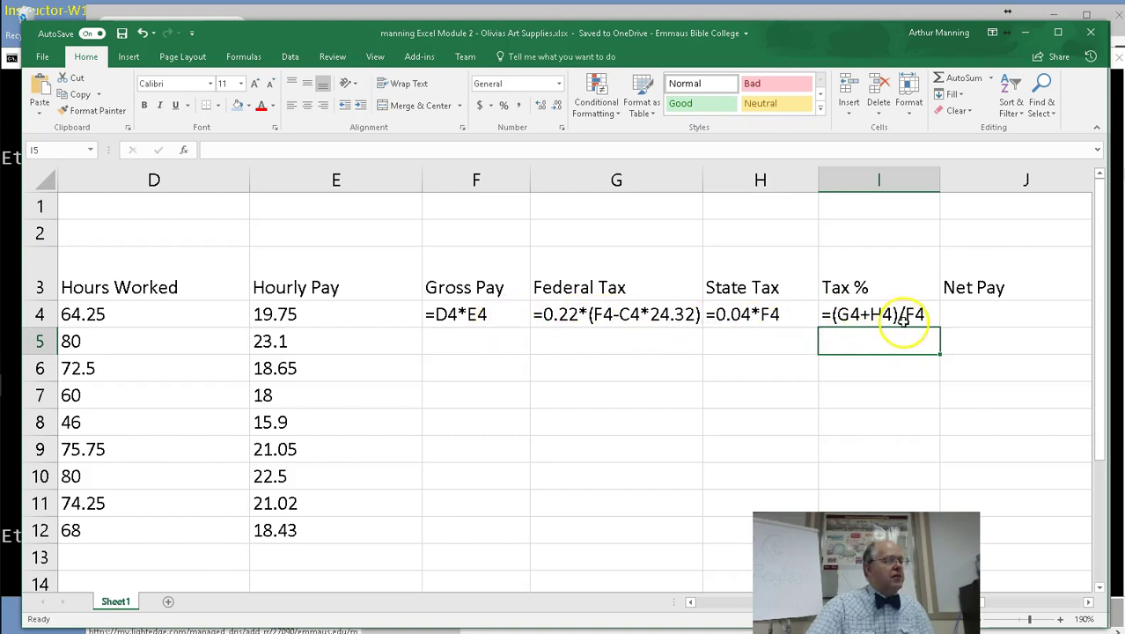
Enter =F4-(G4+H4) in J4 to compute the first employee's Net Pay.
click(983, 314)
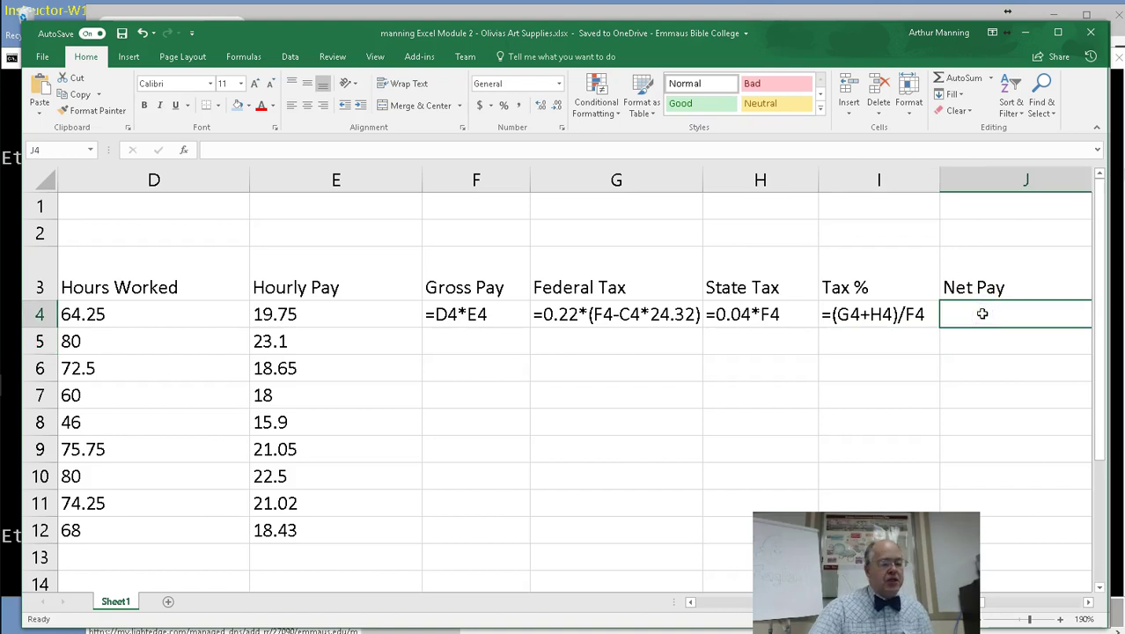
text(=)
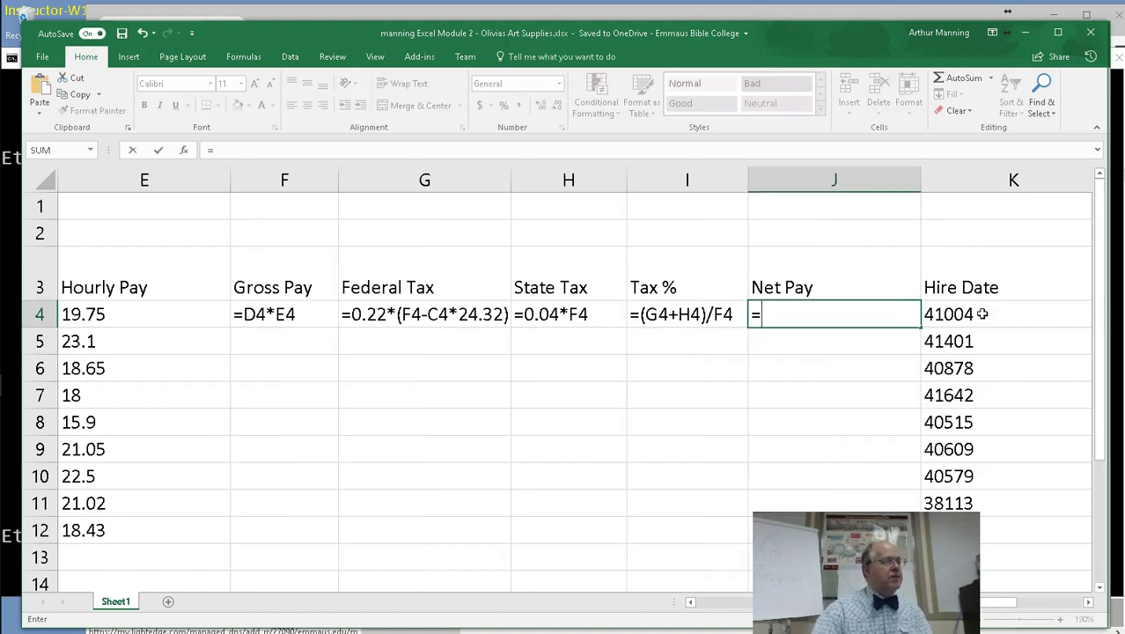
click(296, 317)
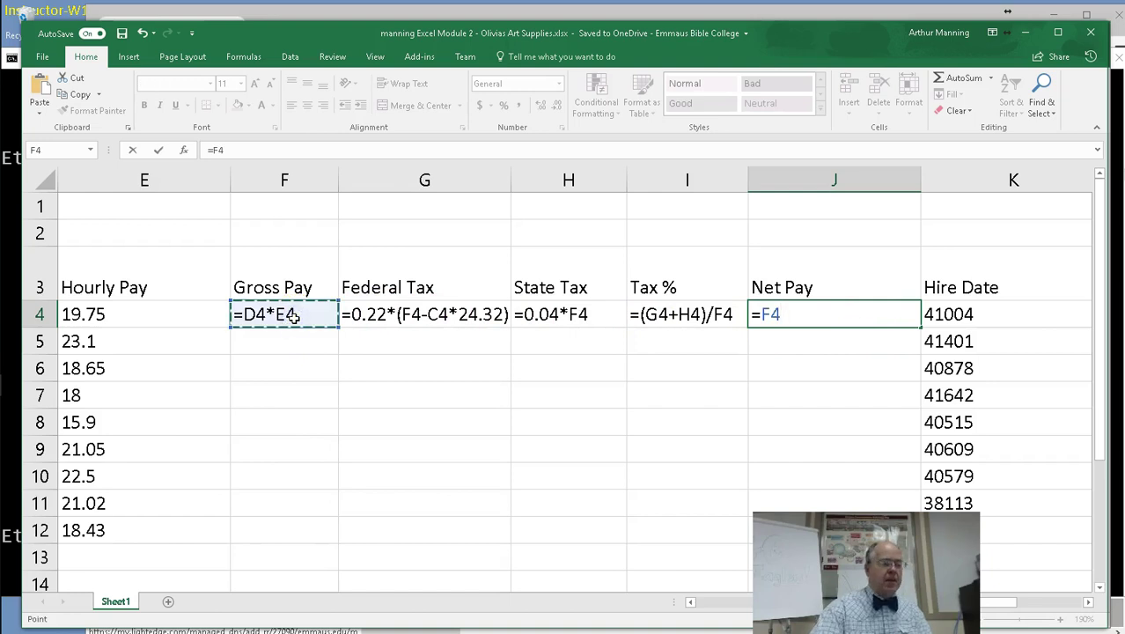
text(-)
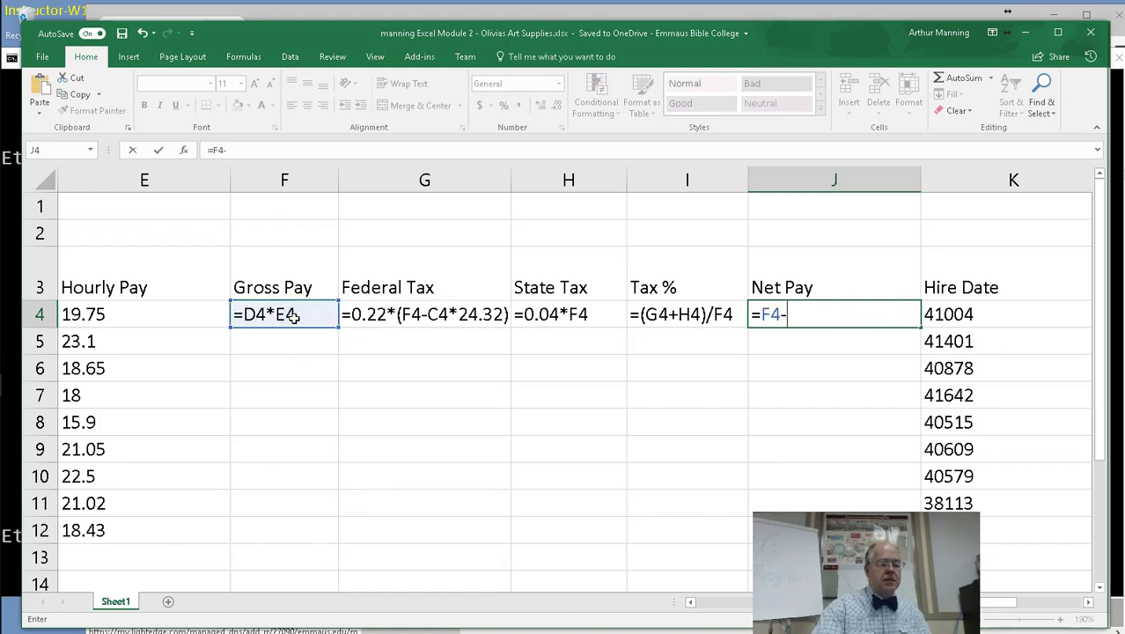
text(()
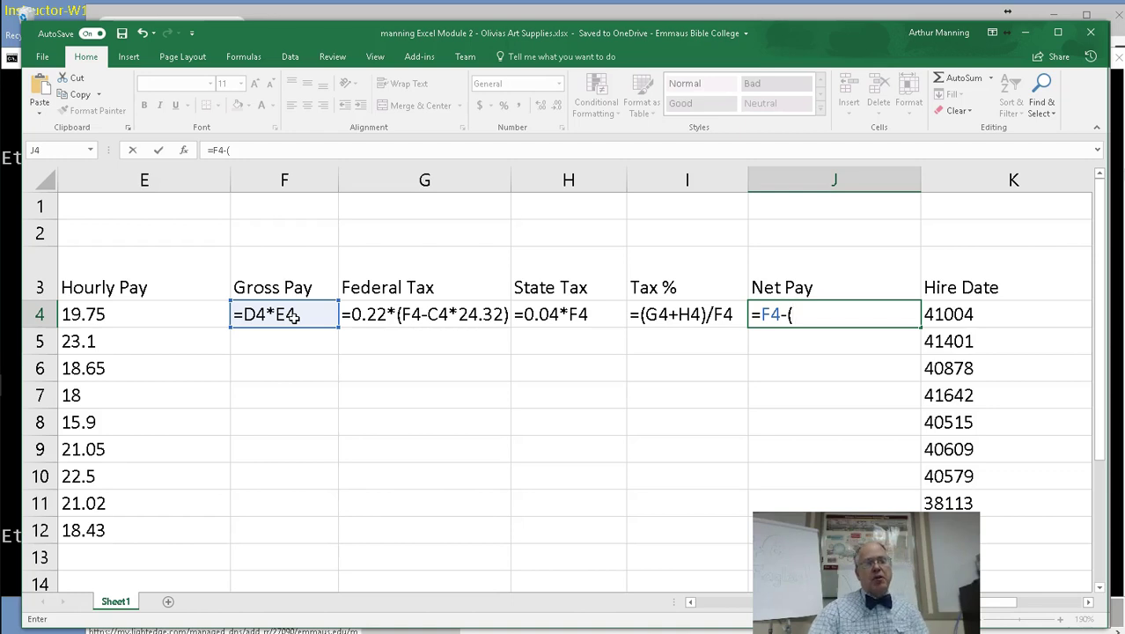
click(401, 322)
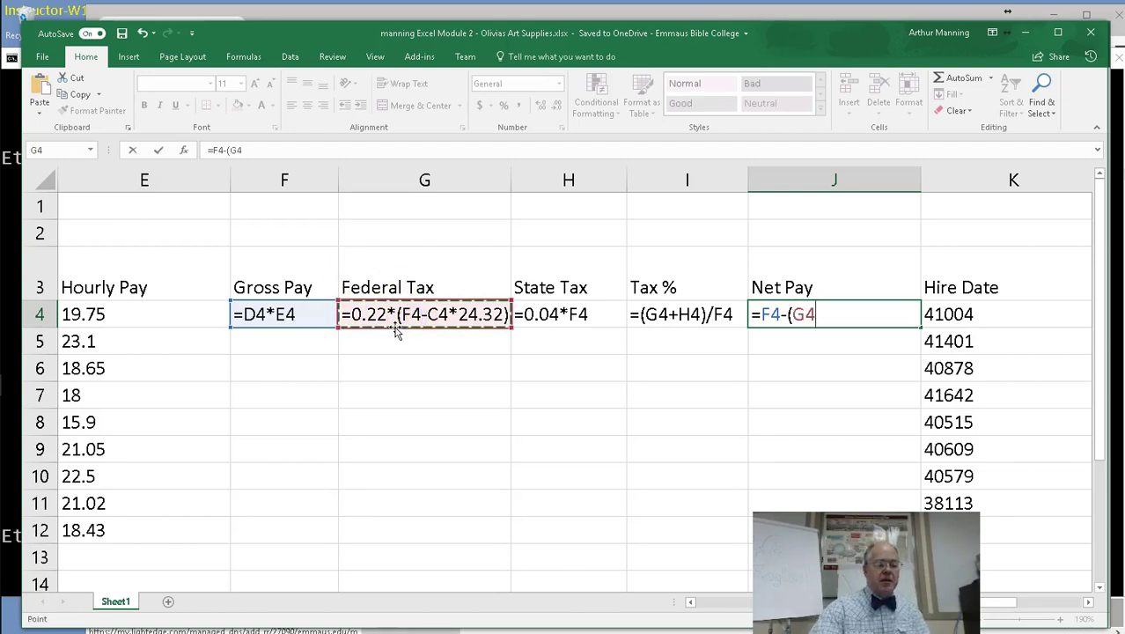
text(+)
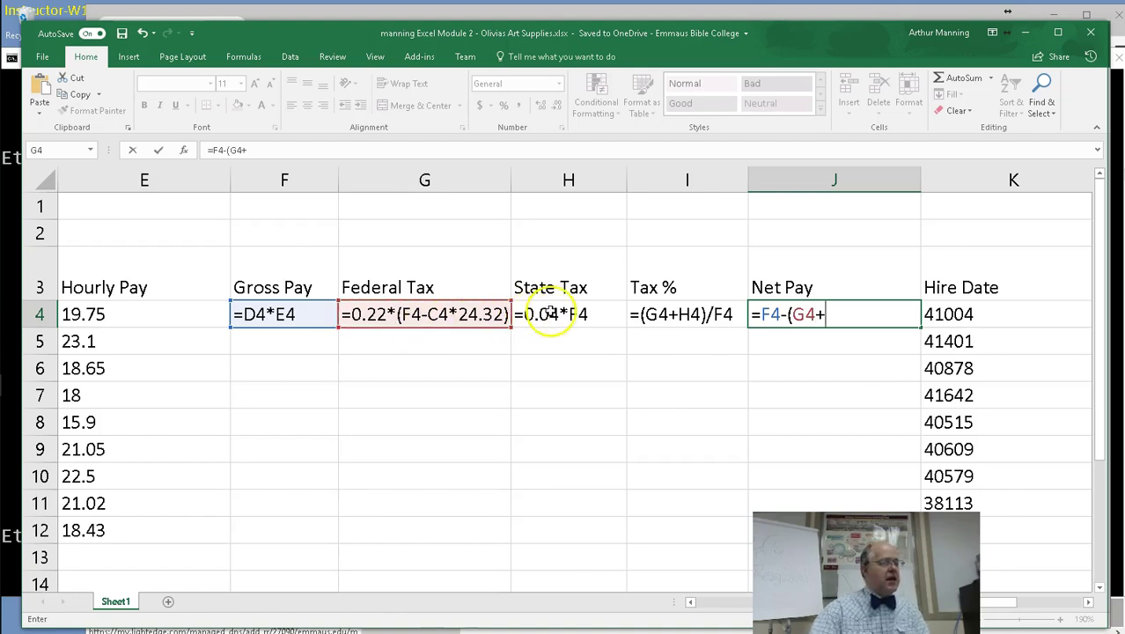
click(549, 314)
text())
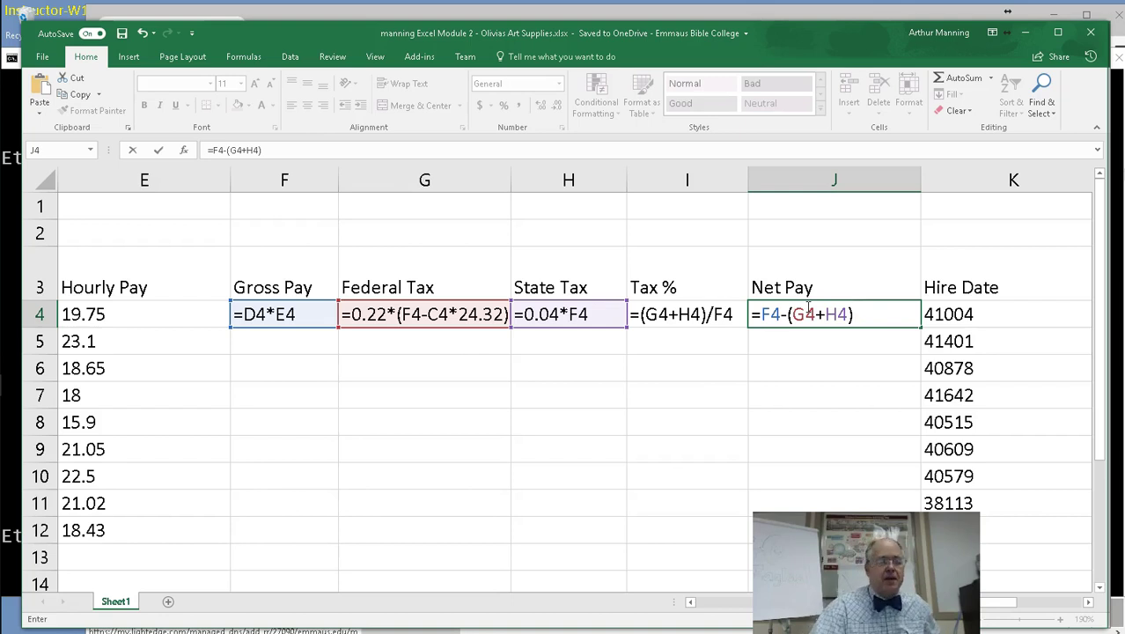
key(Return)
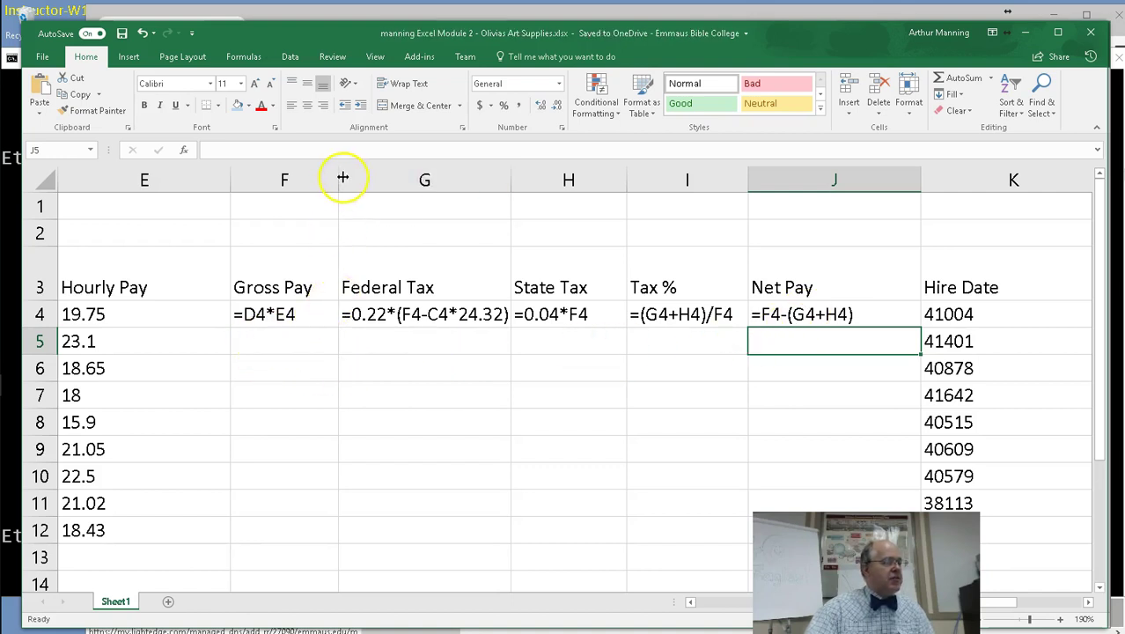
mouse_move(338, 176)
mouse_down()
mouse_move(315, 174)
mouse_move(348, 184)
mouse_up()
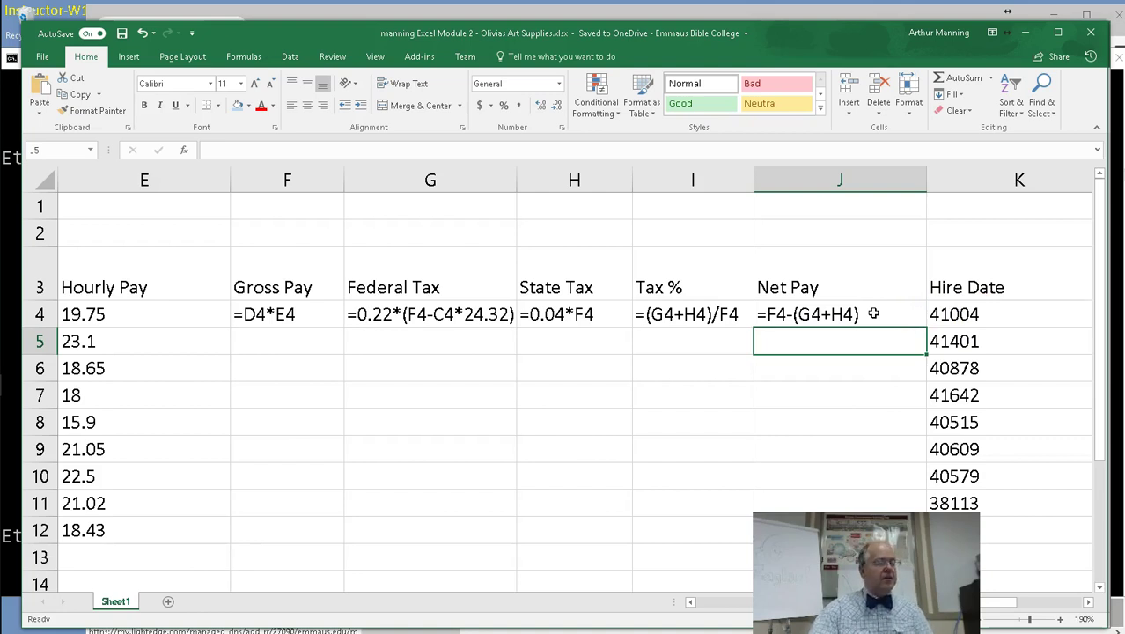
Switch back to calculated values and select the 949.7146 Net Pay in J4.
key(ctrl+grave)
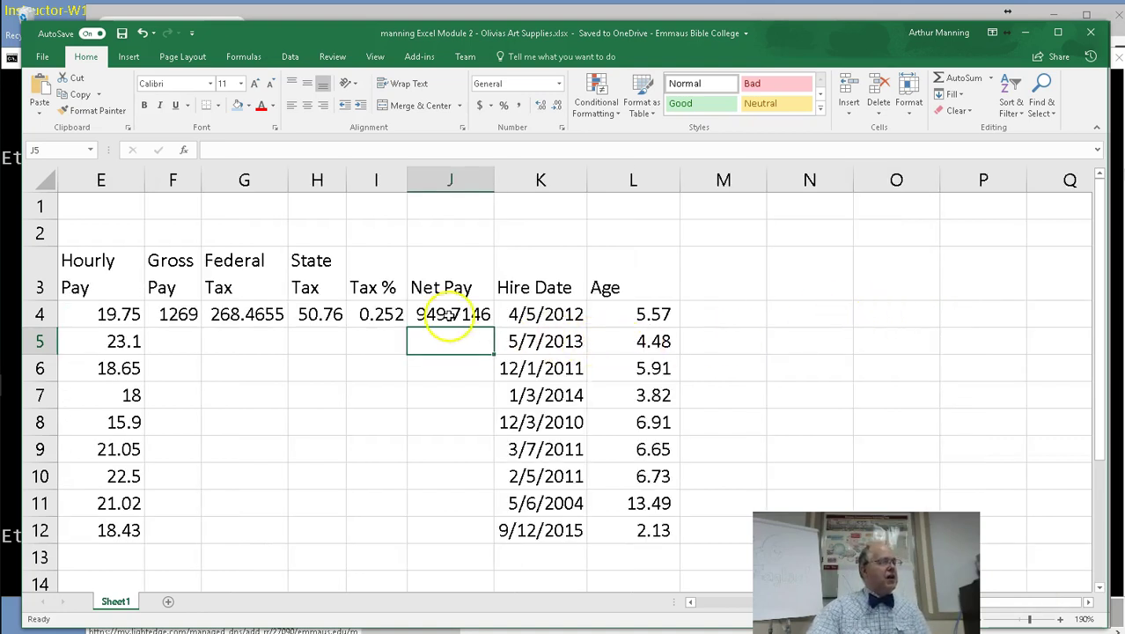
click(449, 317)
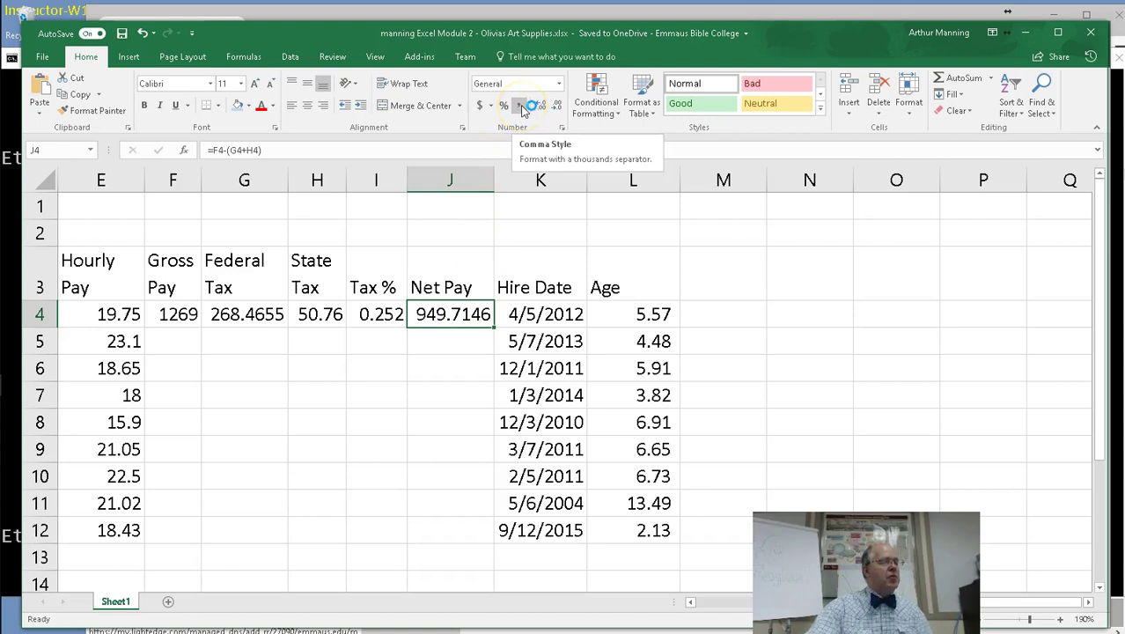
click(522, 106)
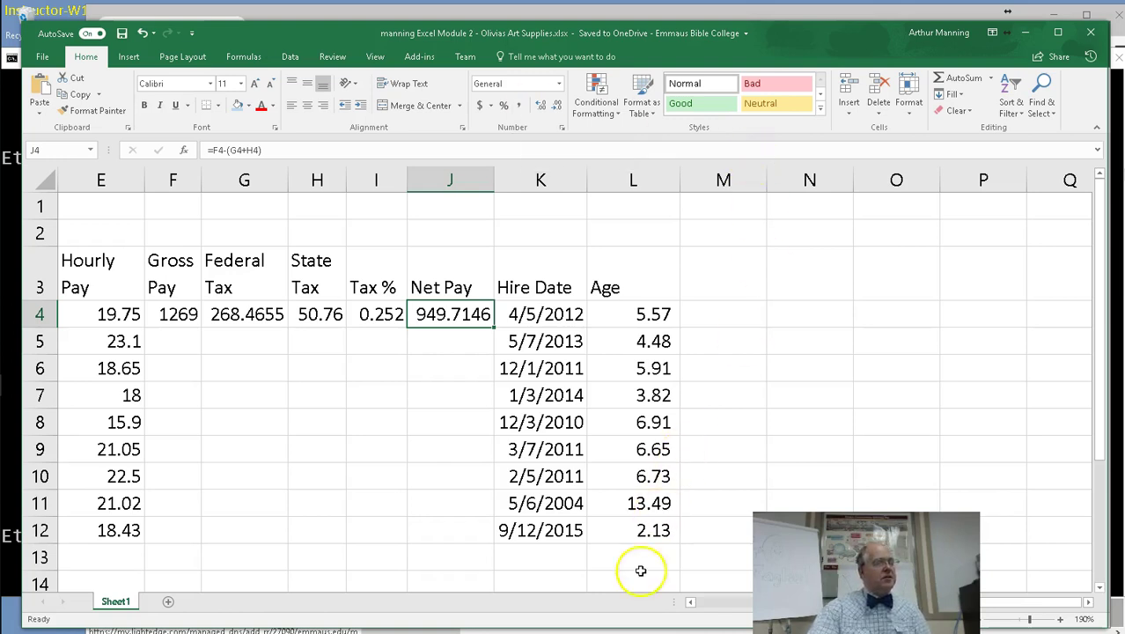
Reopen G4's federal tax formula =0.22*(F4-C4*24.32) to review its parts.
click(734, 600)
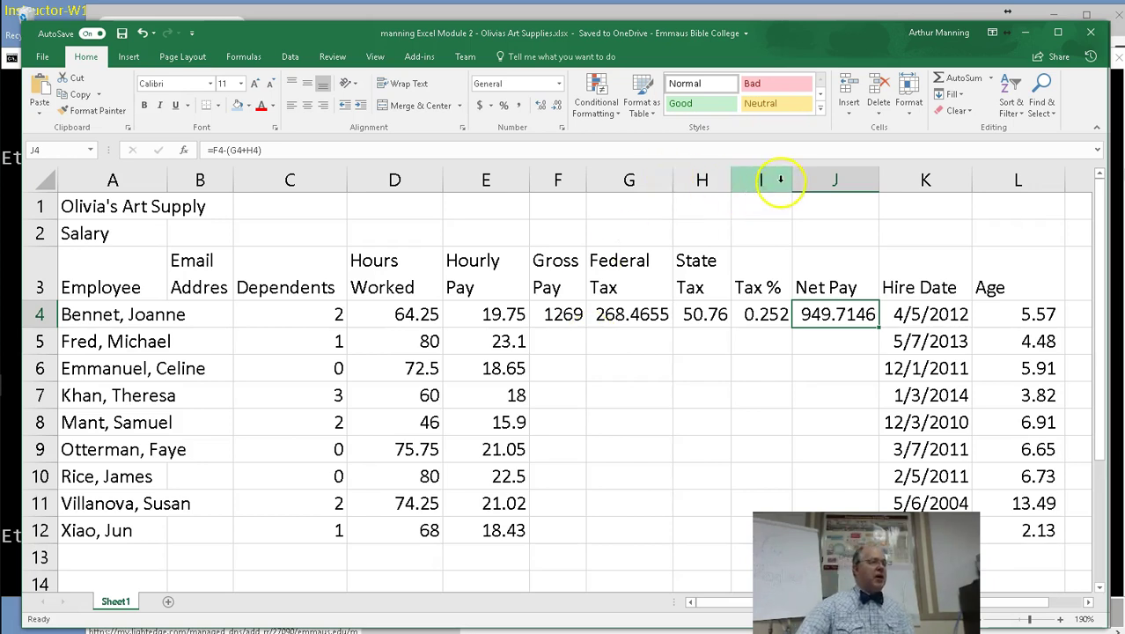
double_click(646, 314)
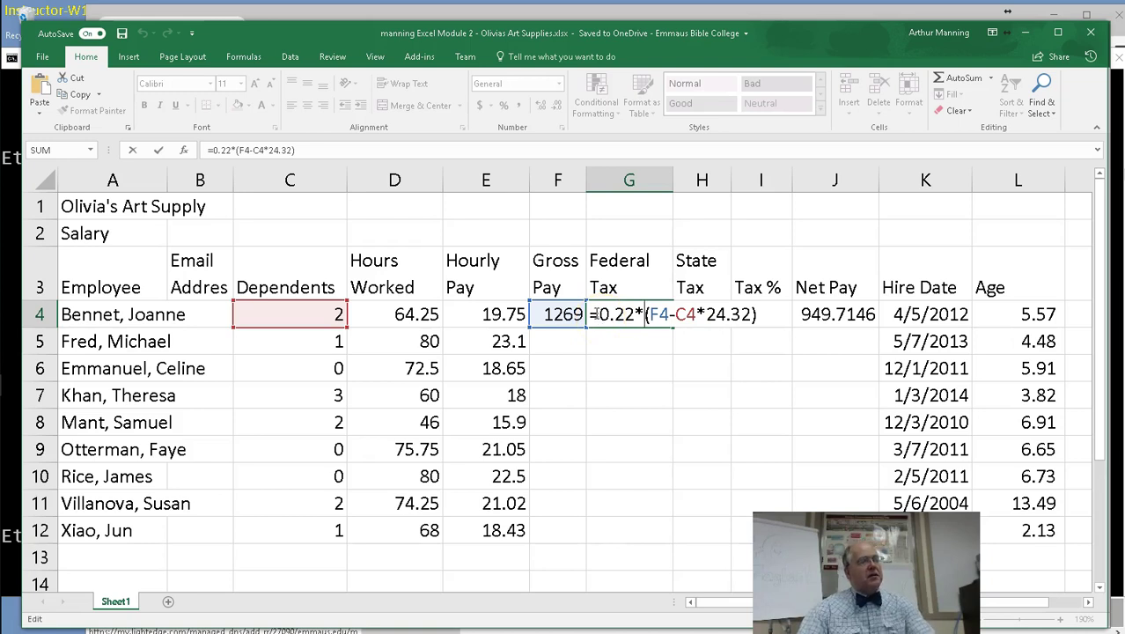
click(646, 315)
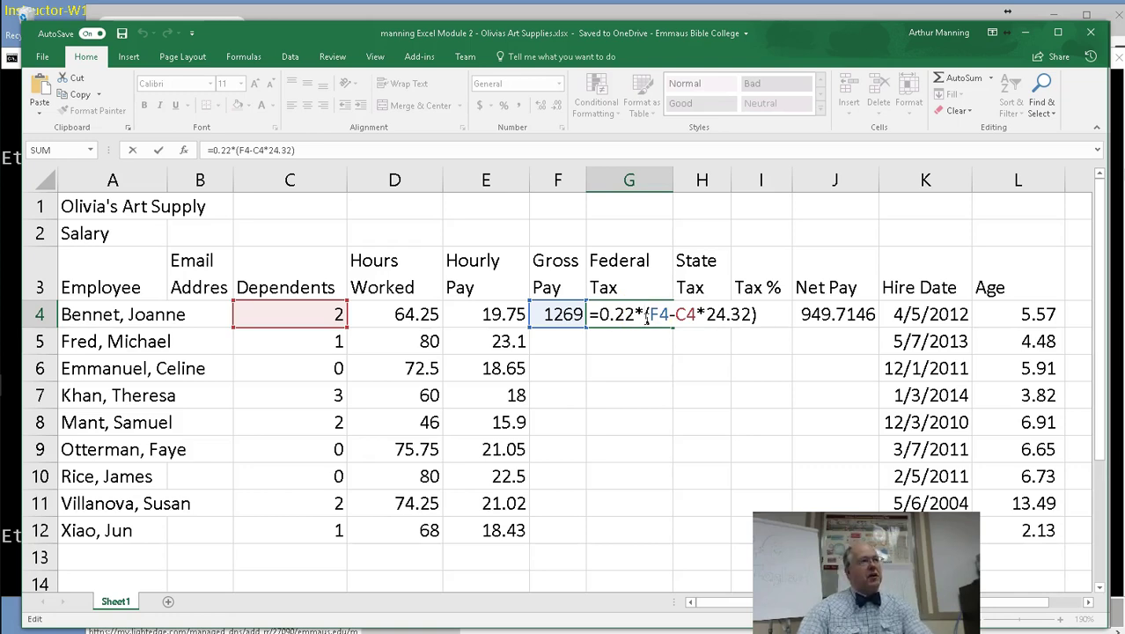
click(599, 317)
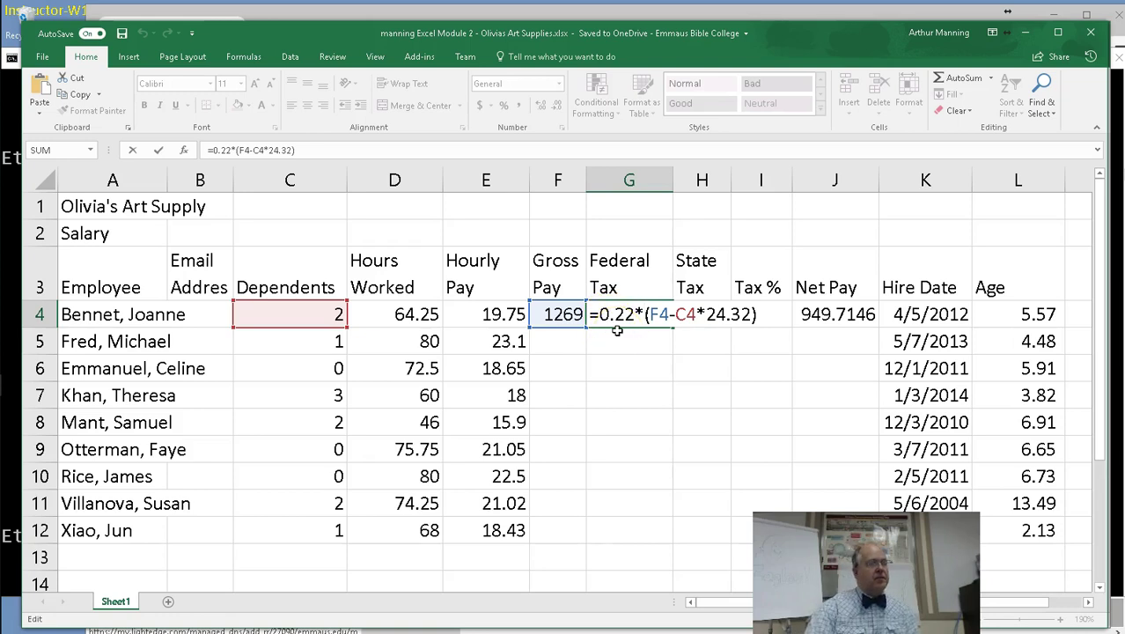
Commit the federal tax formula and widen column F so Gross Pay shows 1268.94.
key(Return)
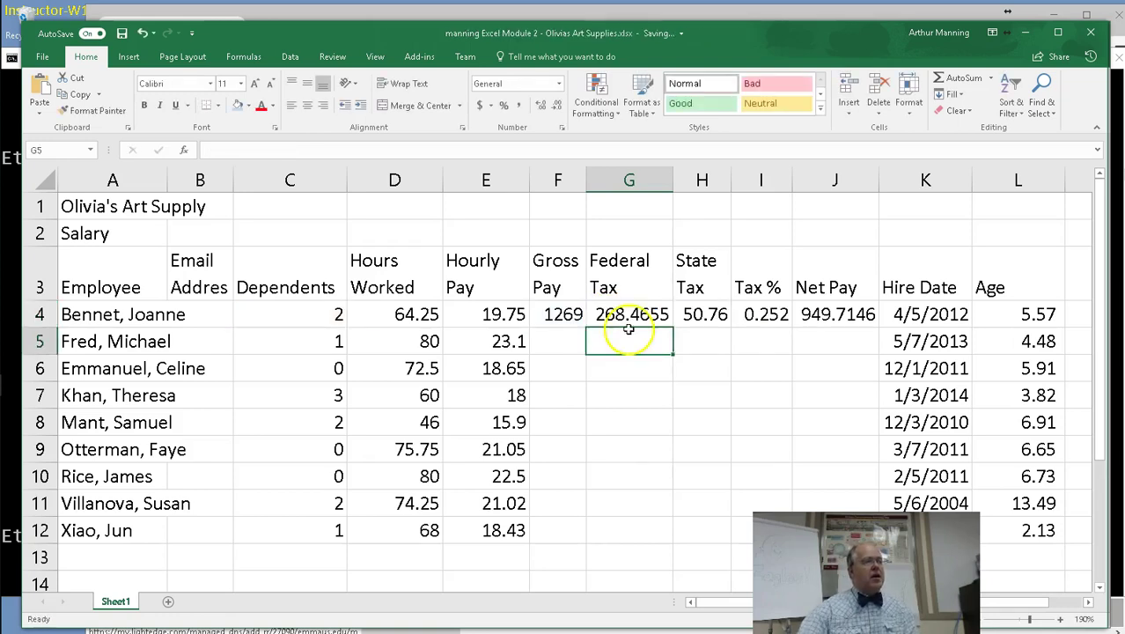
click(561, 315)
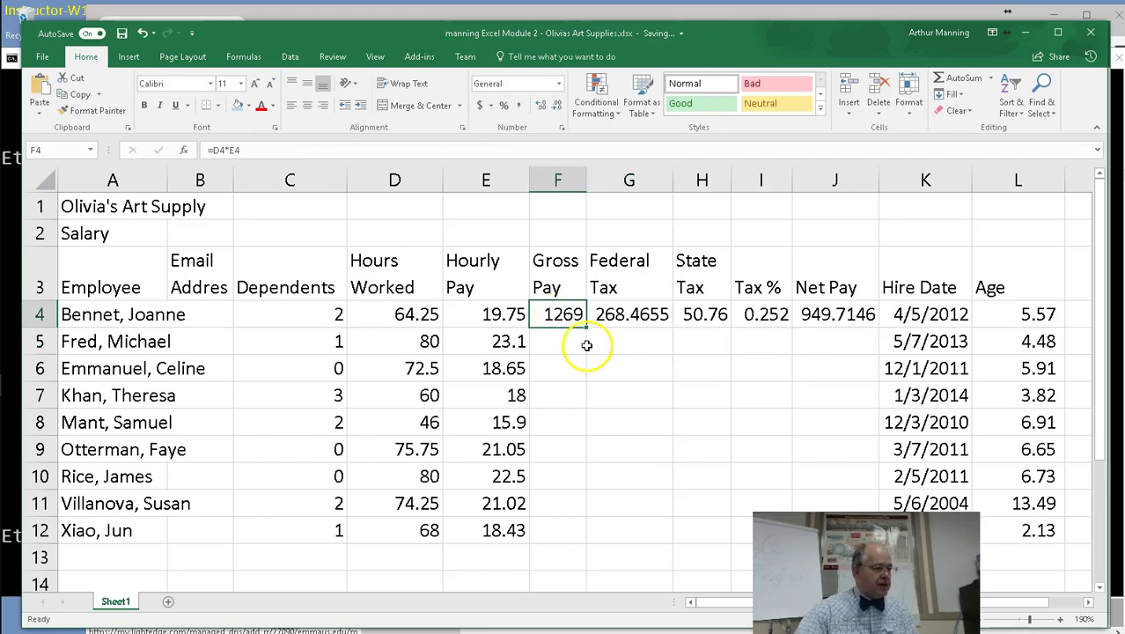
drag(587, 180, 608, 181)
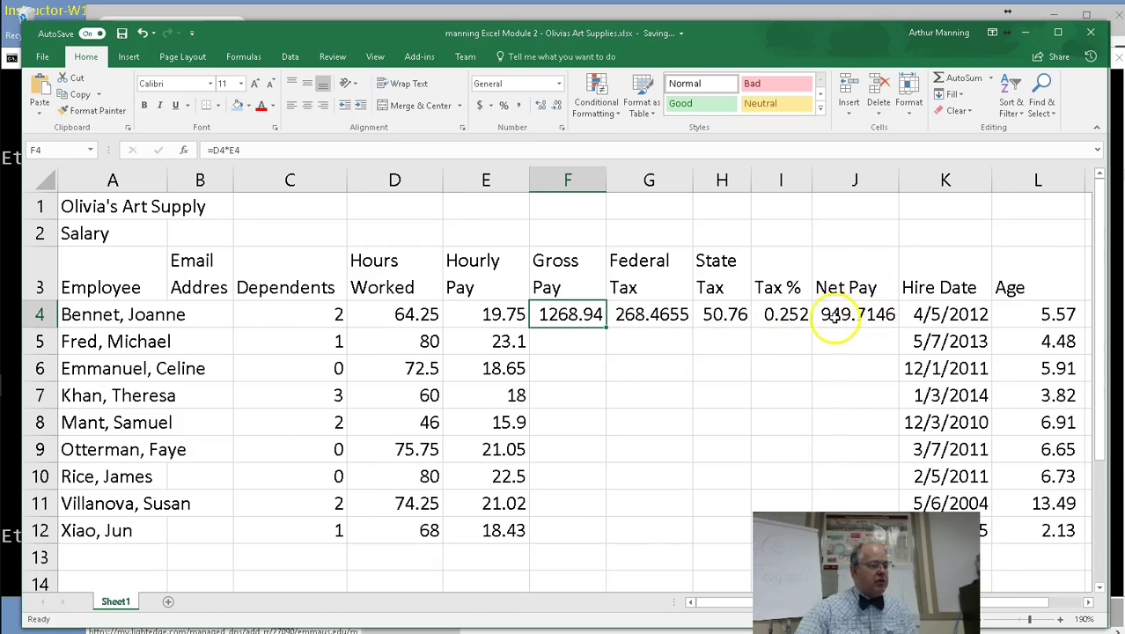
Fill the F4:J4 pay and tax formulas down to row 12, then check G4, H4 and I4.
drag(588, 314, 857, 314)
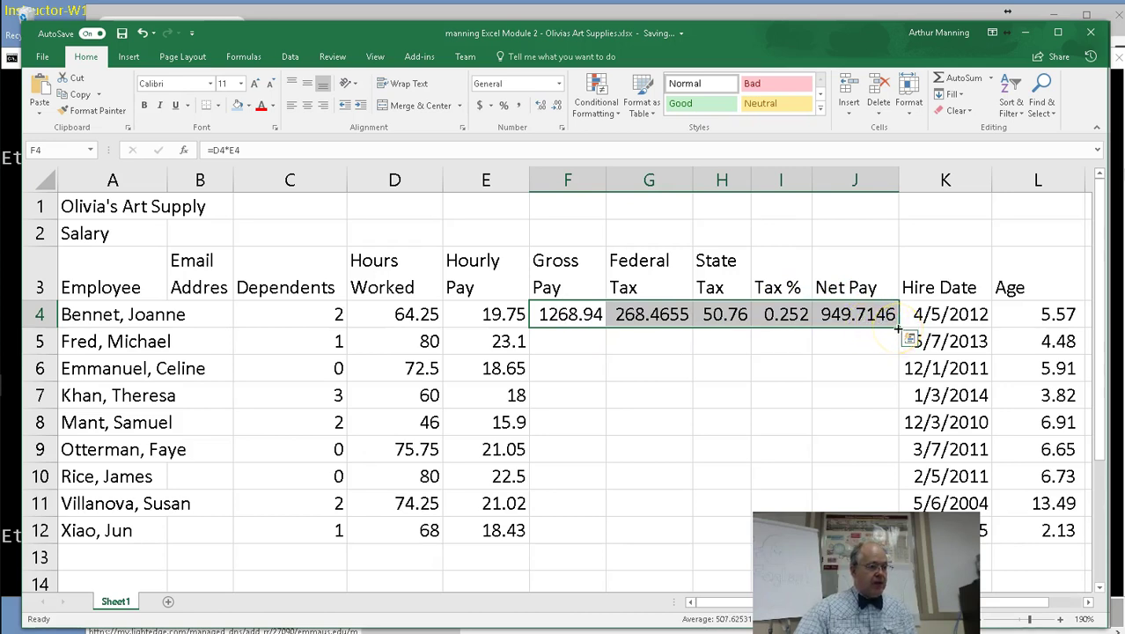
drag(898, 328, 898, 539)
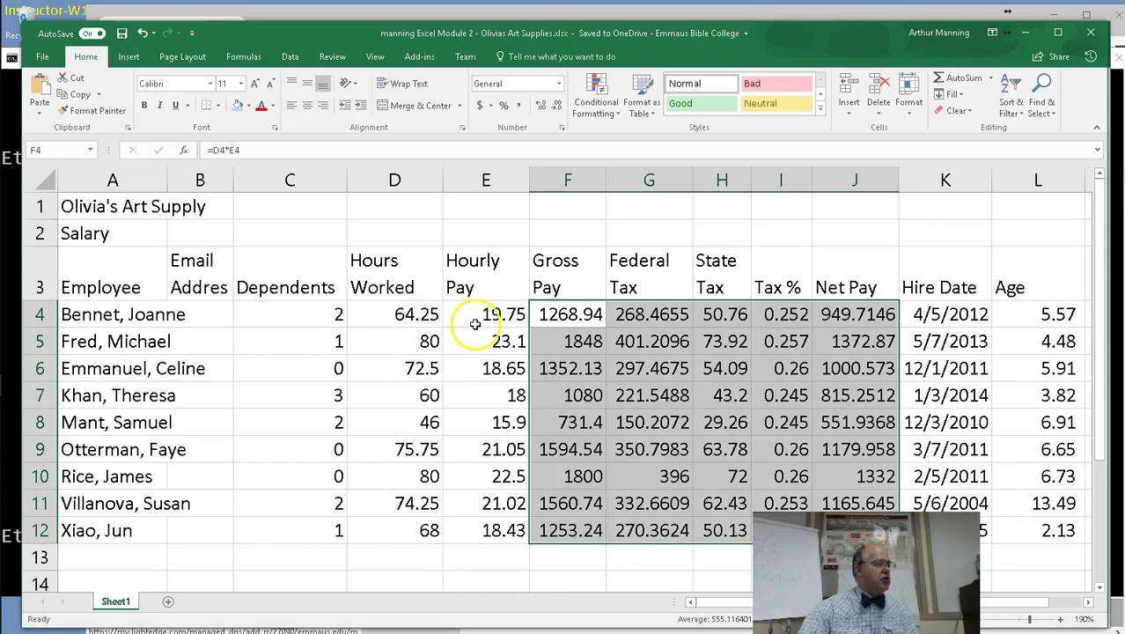
click(560, 314)
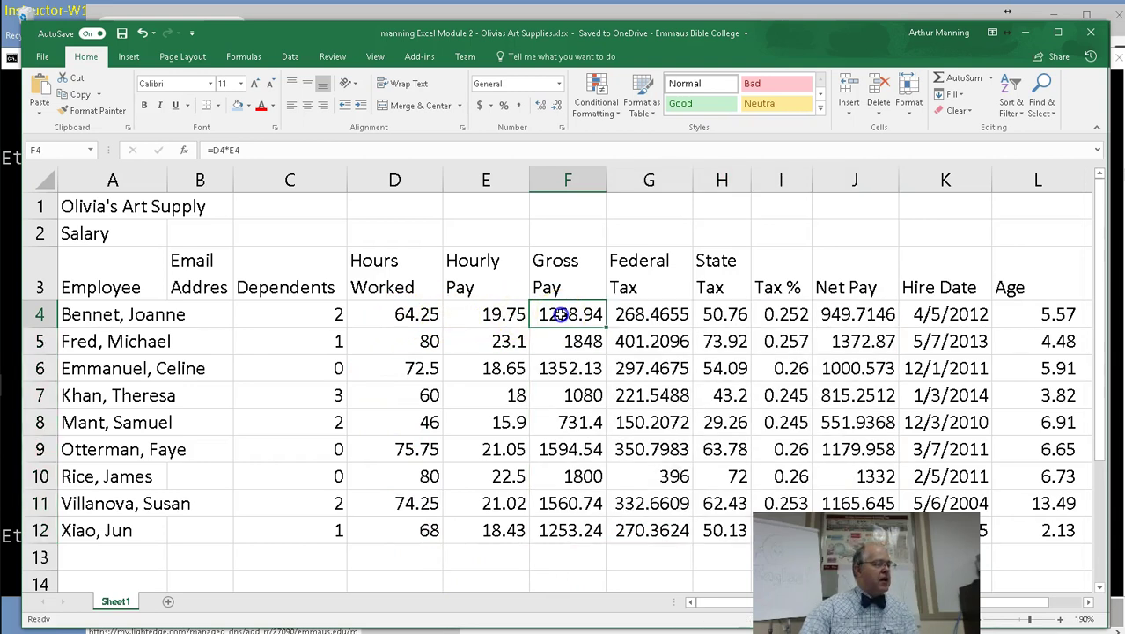
click(629, 315)
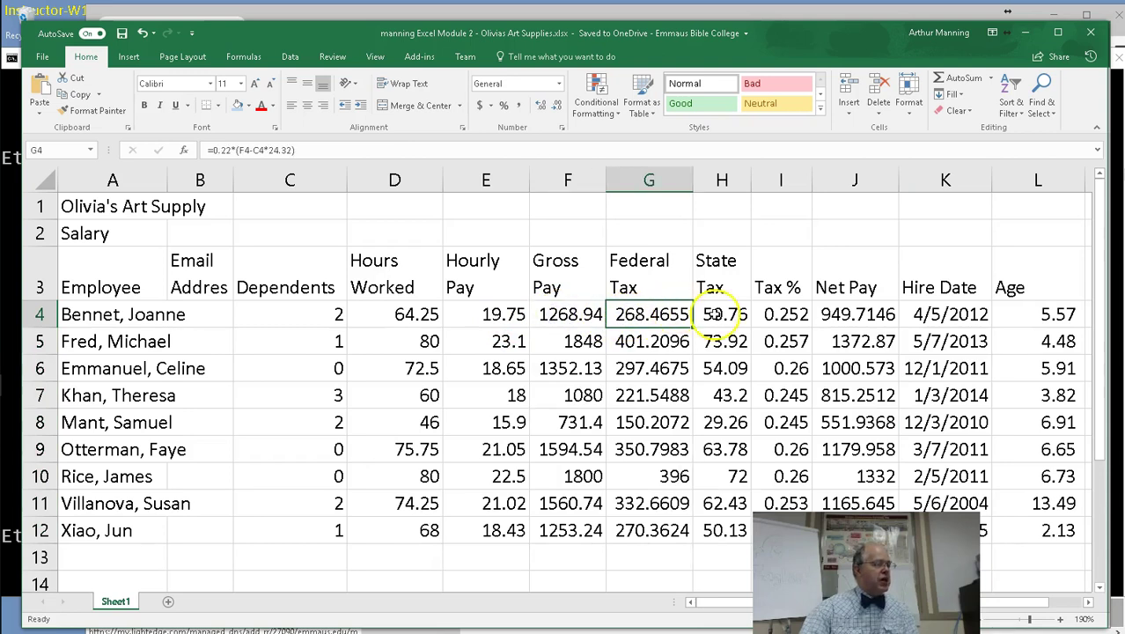
click(717, 315)
click(768, 316)
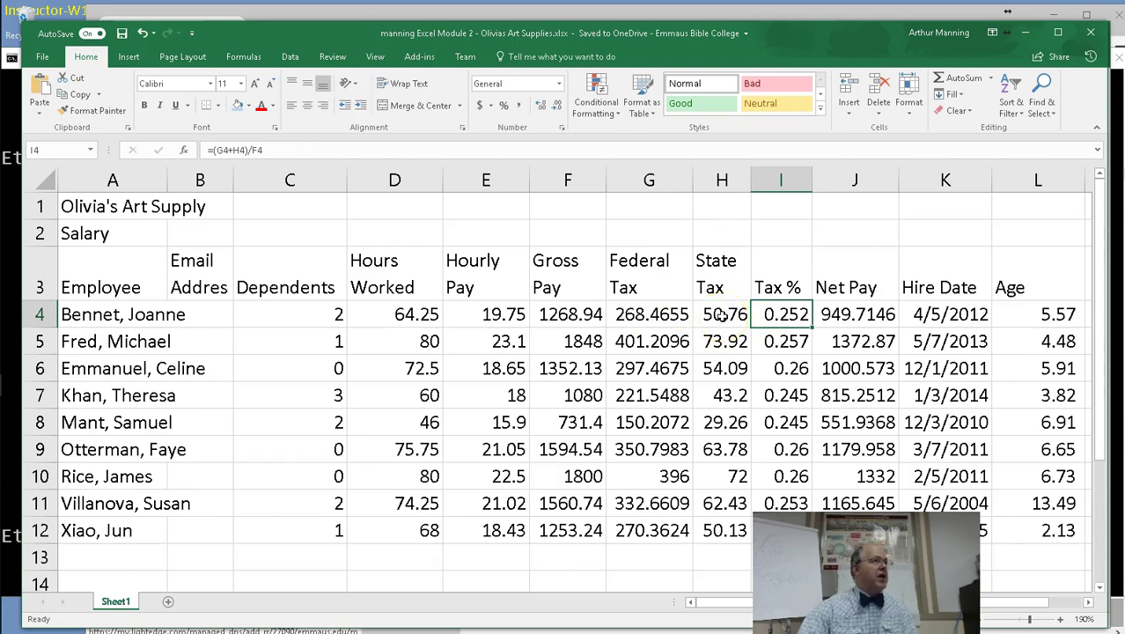
click(715, 317)
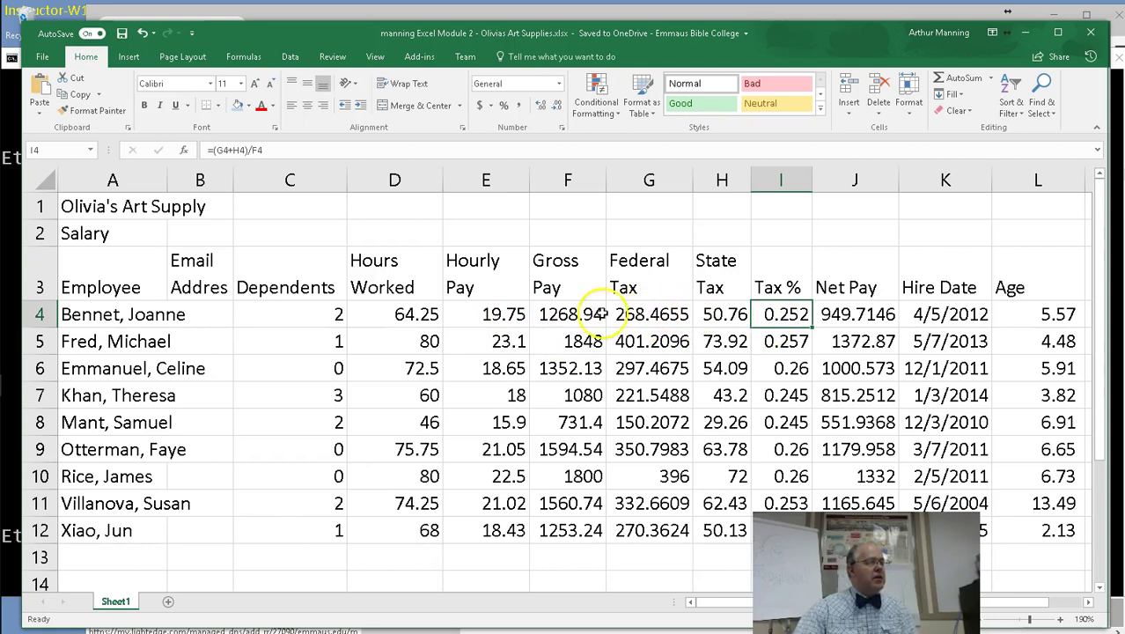
drag(503, 317, 850, 313)
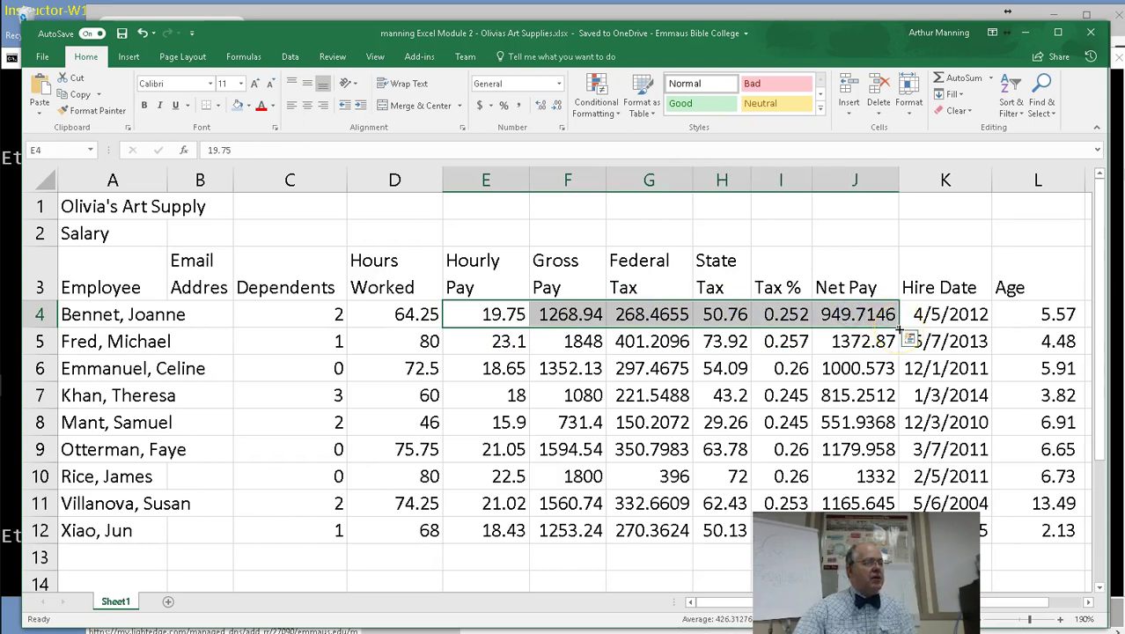
click(761, 368)
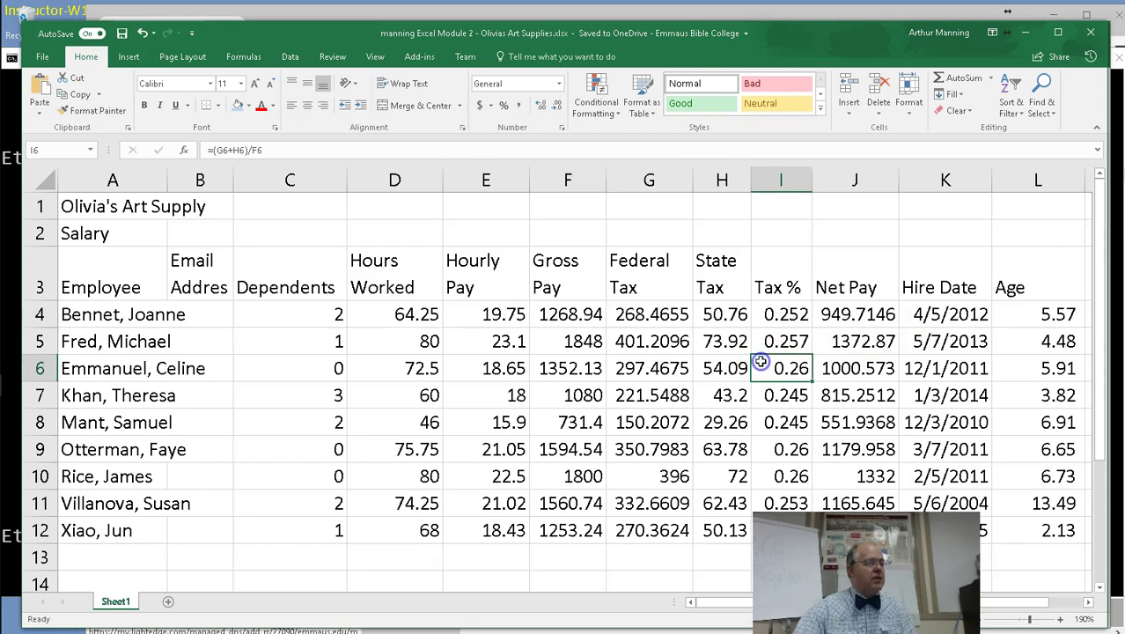
double_click(736, 319)
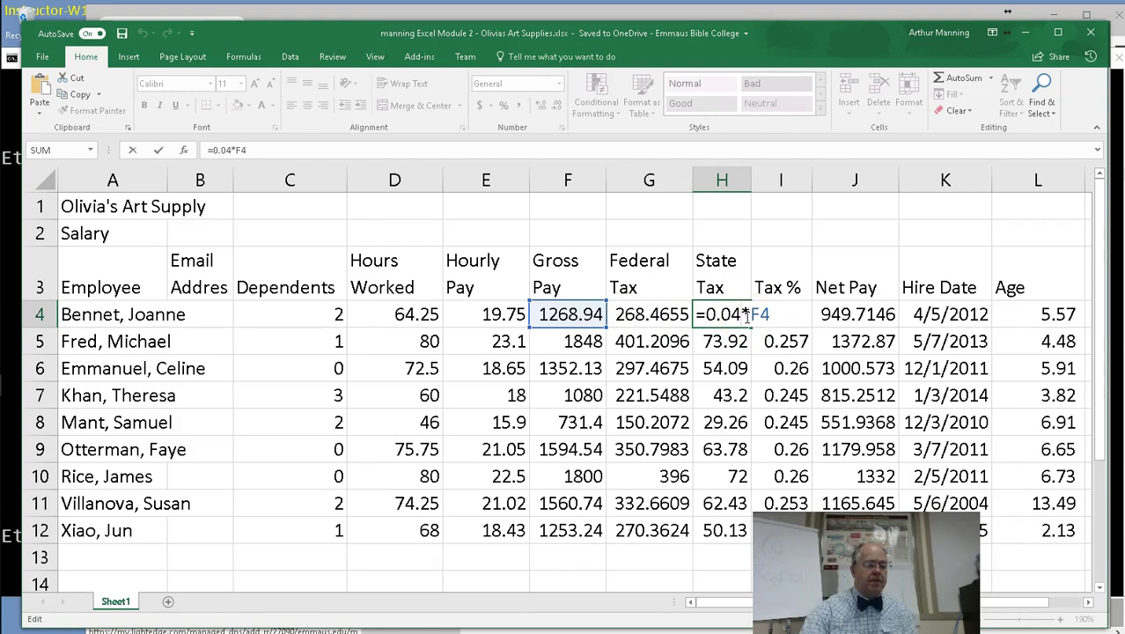
Confirm the state tax and gross pay formulas and widen the Gross Pay column to show values like 1268.9375.
key(Return)
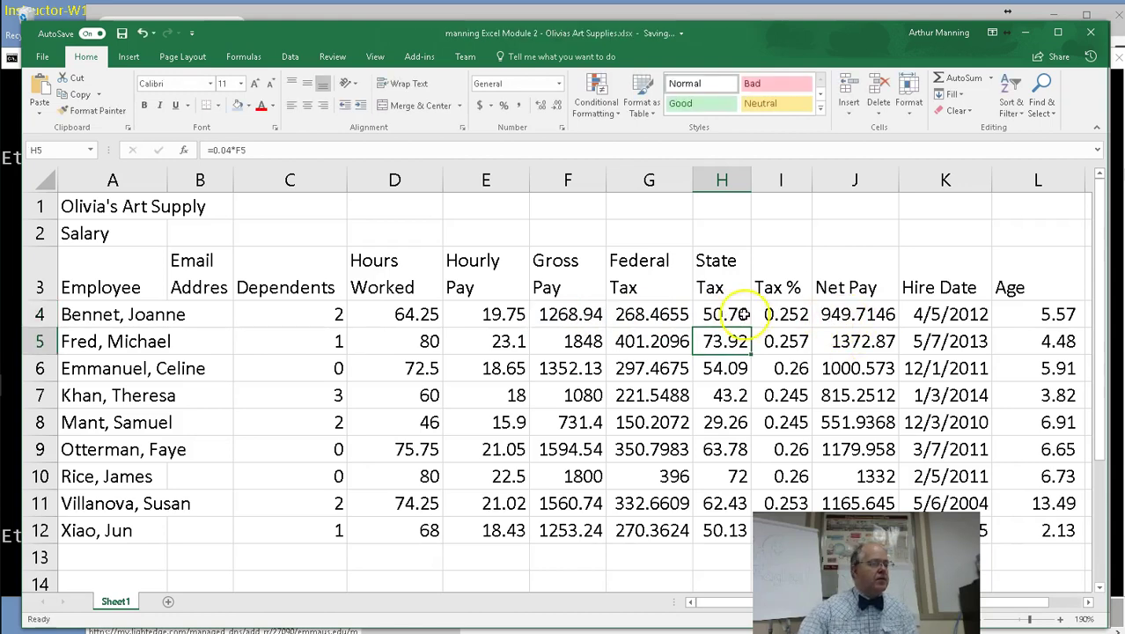
double_click(570, 314)
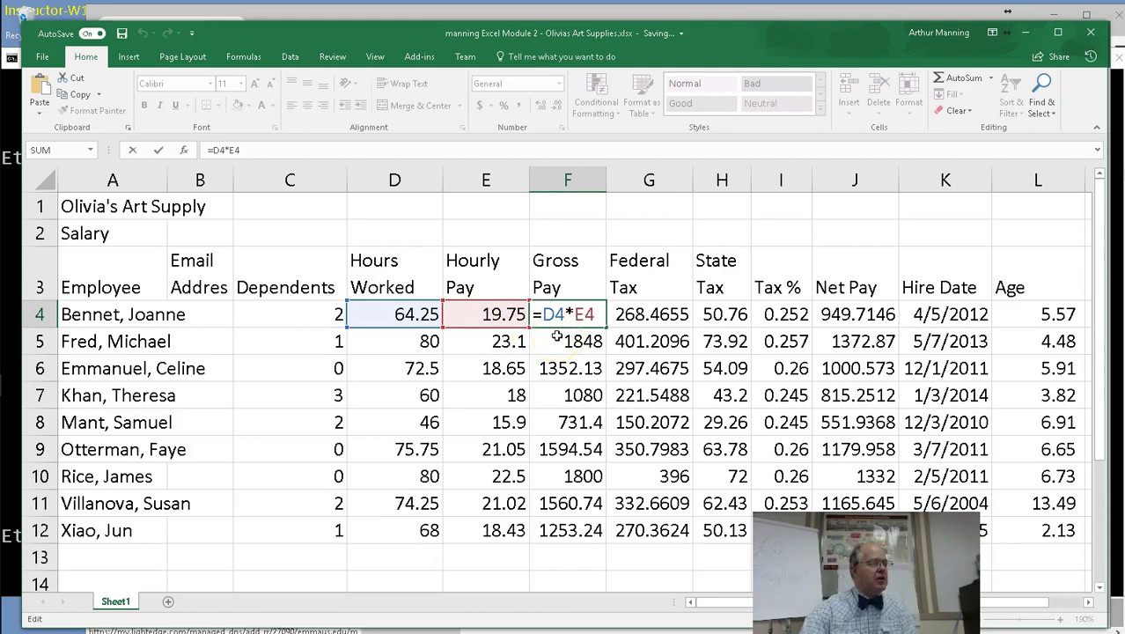
key(Return)
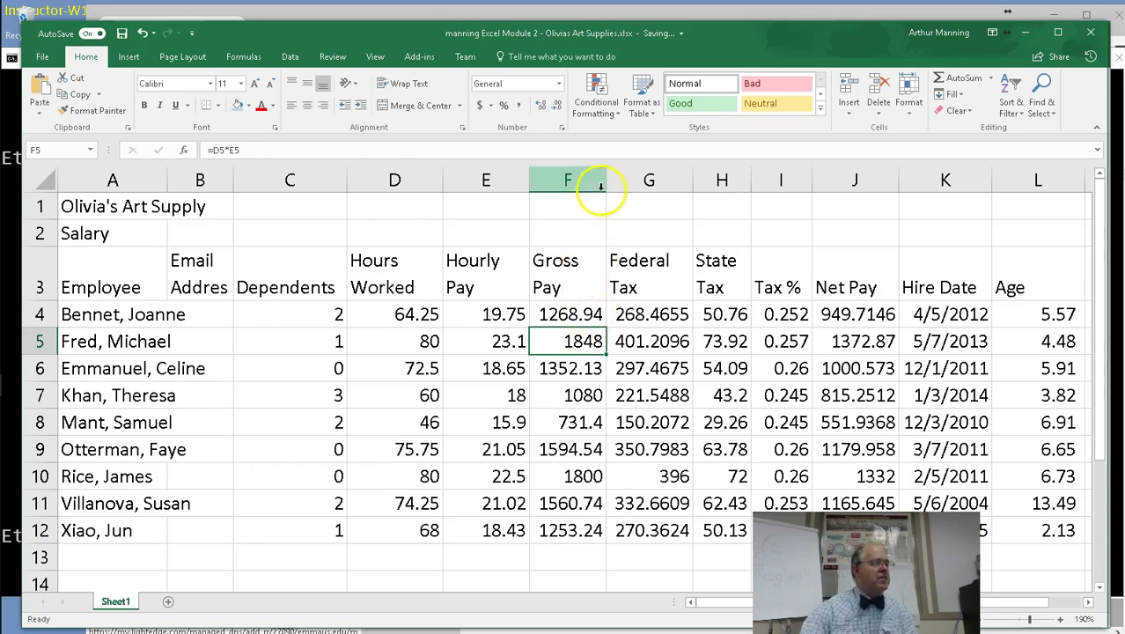
drag(608, 180, 623, 184)
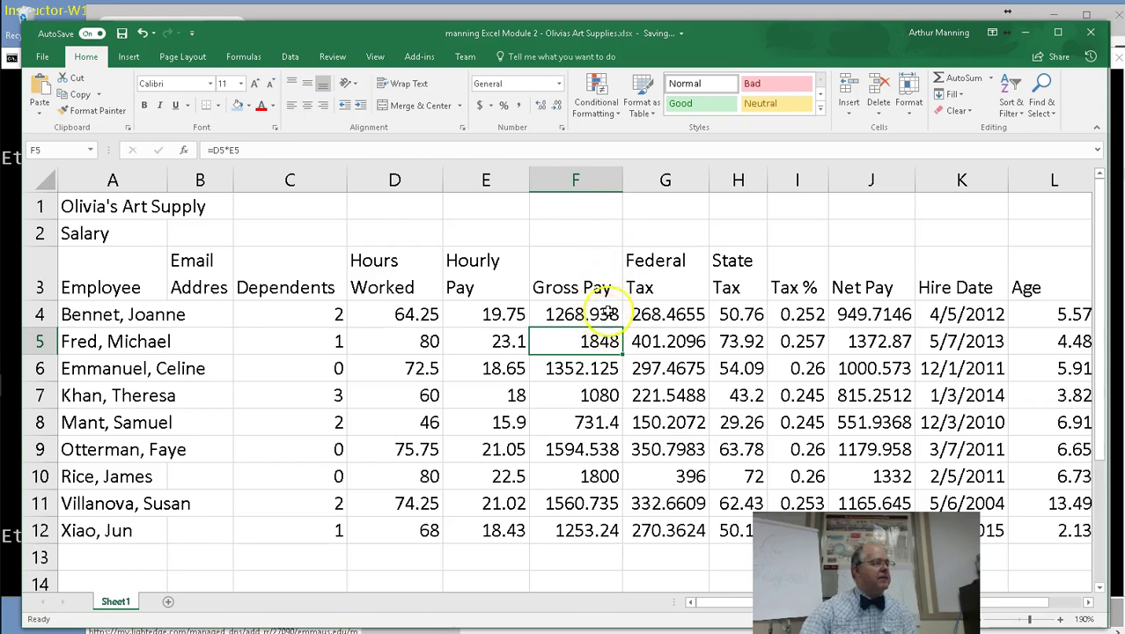
mouse_move(623, 180)
mouse_down()
mouse_move(665, 185)
mouse_move(608, 176)
mouse_move(628, 179)
mouse_up()
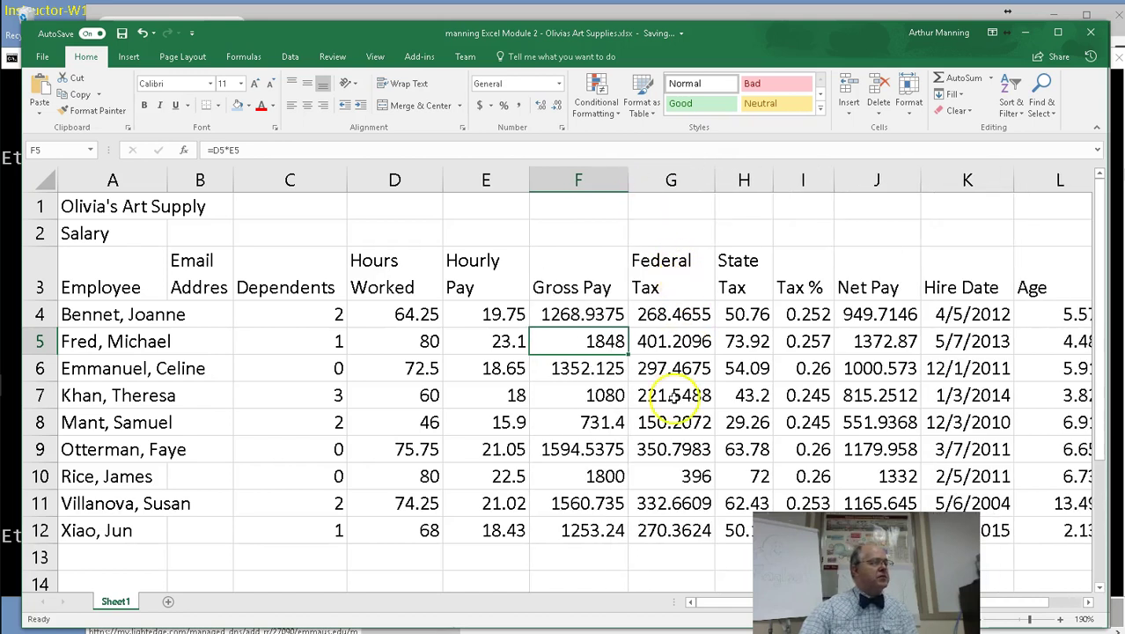
scroll(669, 396, down, 1)
scroll(673, 397, up, 1)
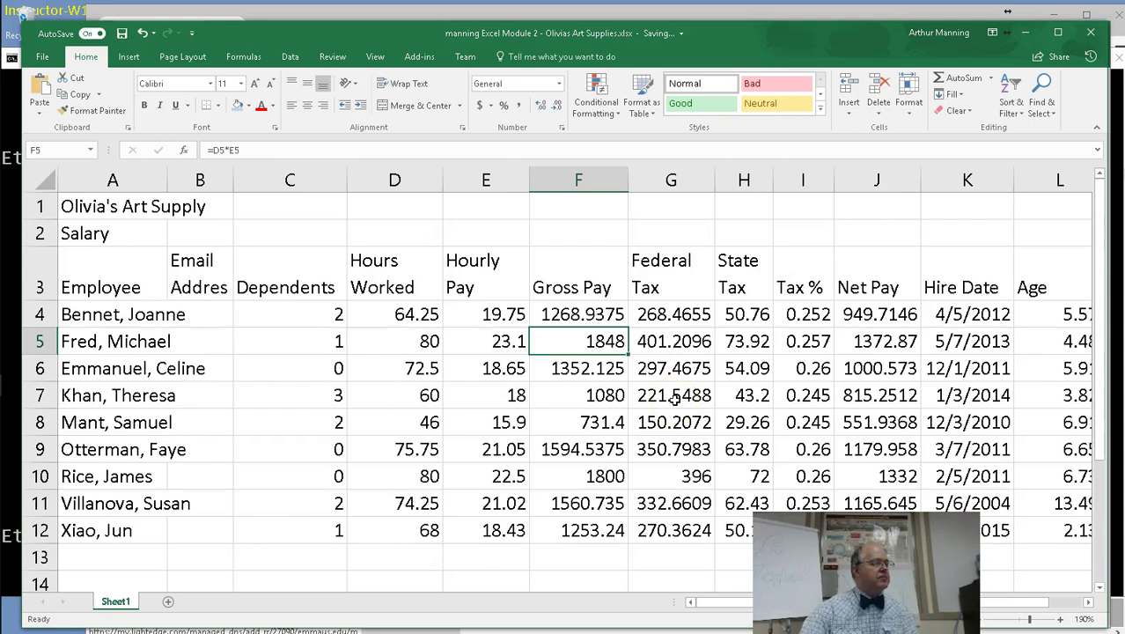
click(588, 317)
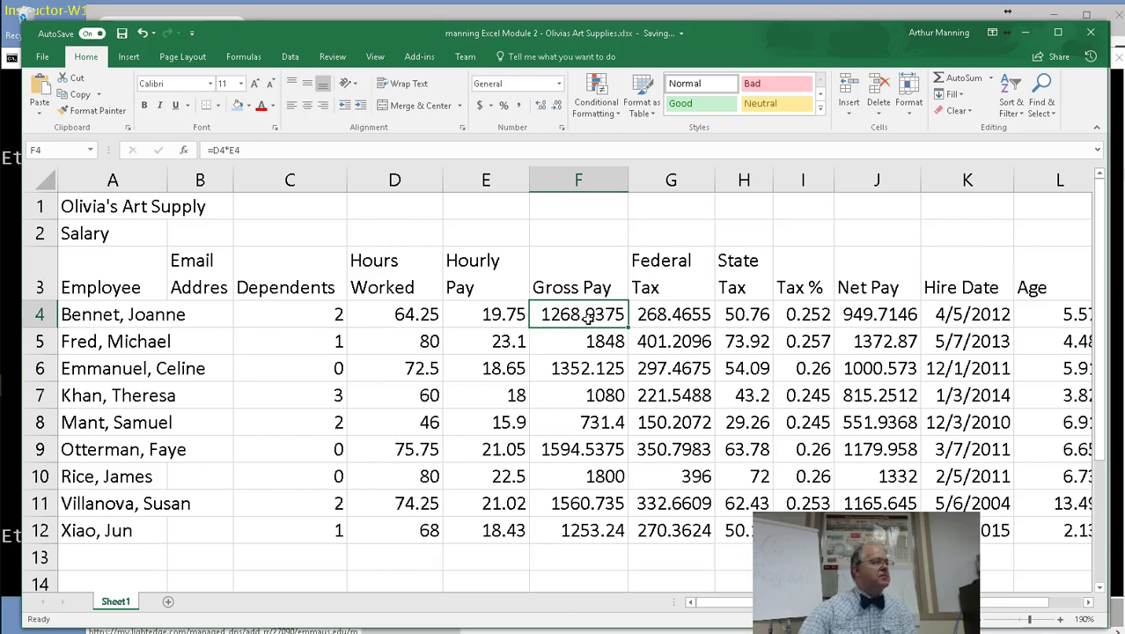
double_click(669, 319)
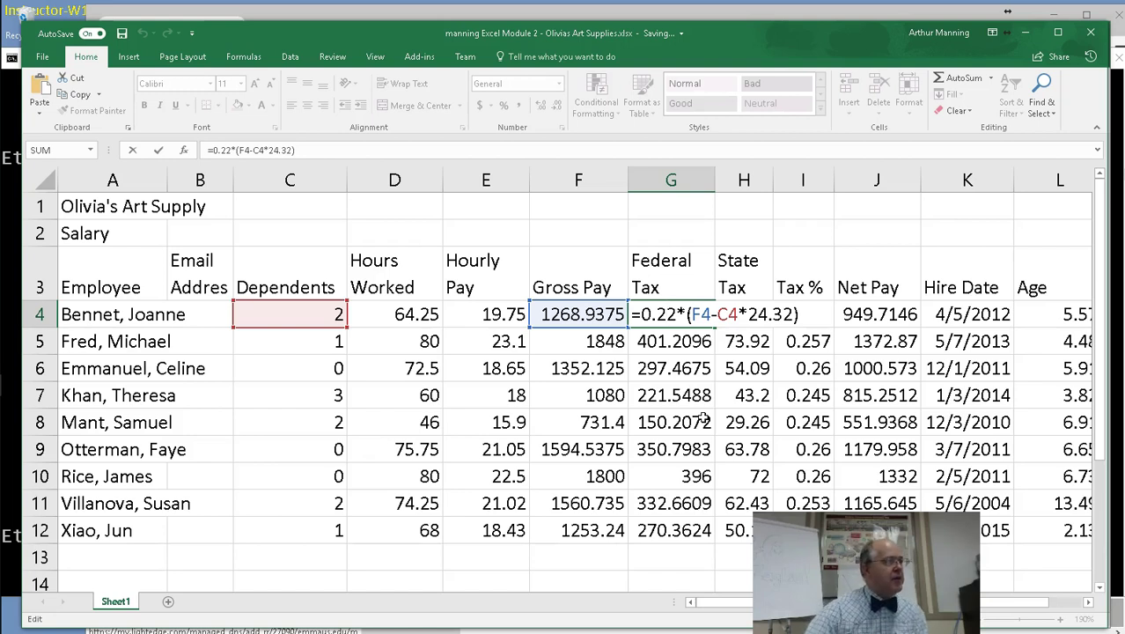
click(680, 423)
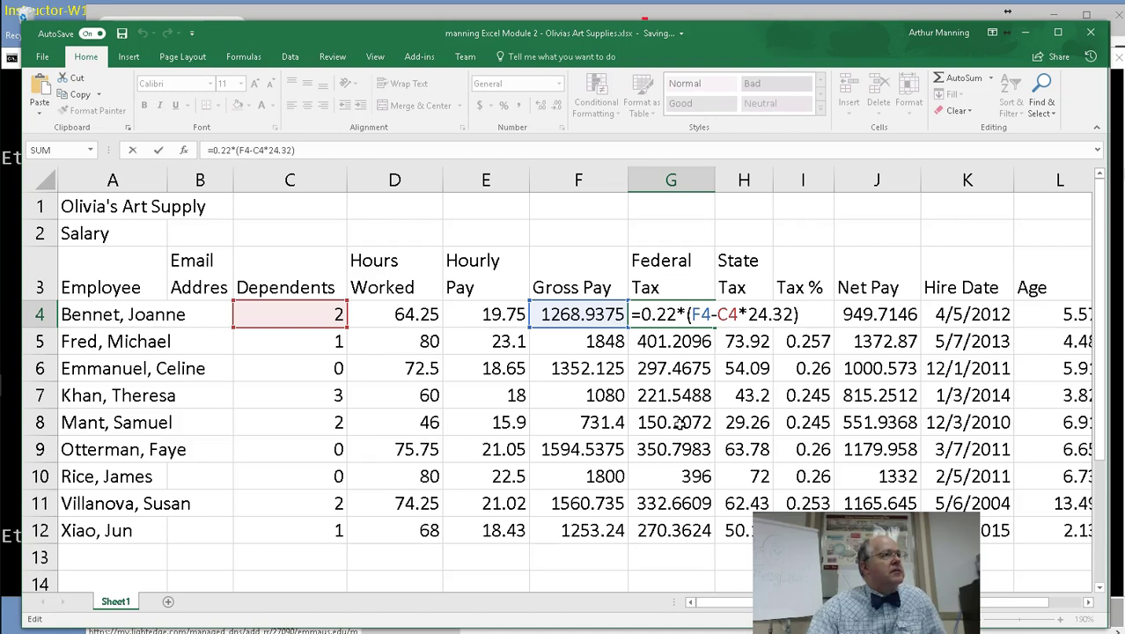
key(Return)
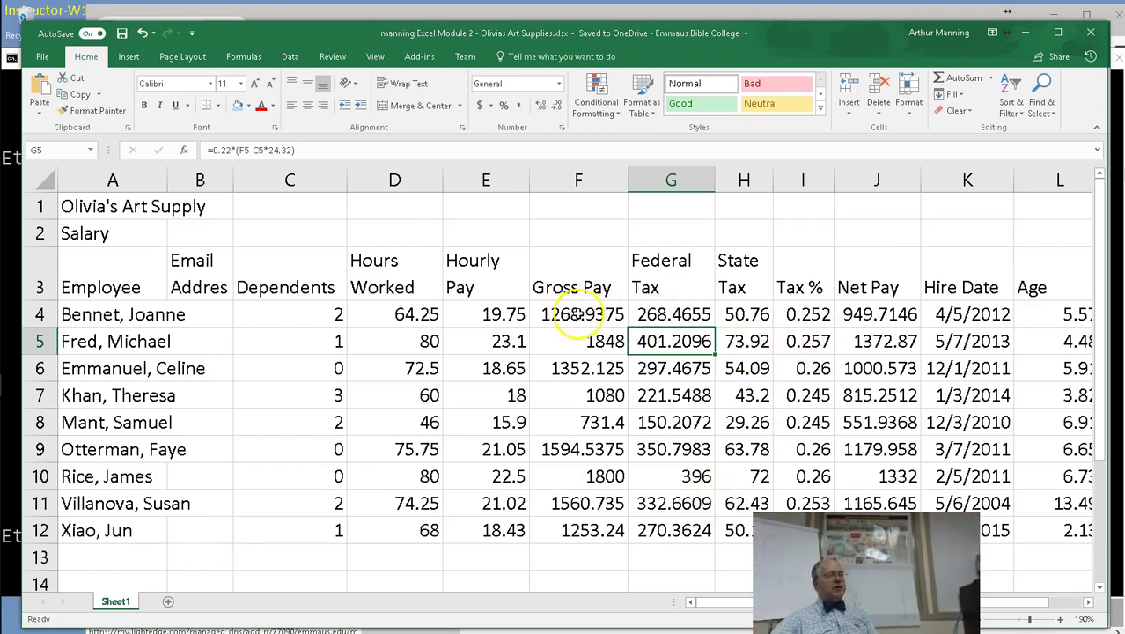
Widen the Email Address and Employee columns so names and addresses fit.
drag(573, 315, 901, 310)
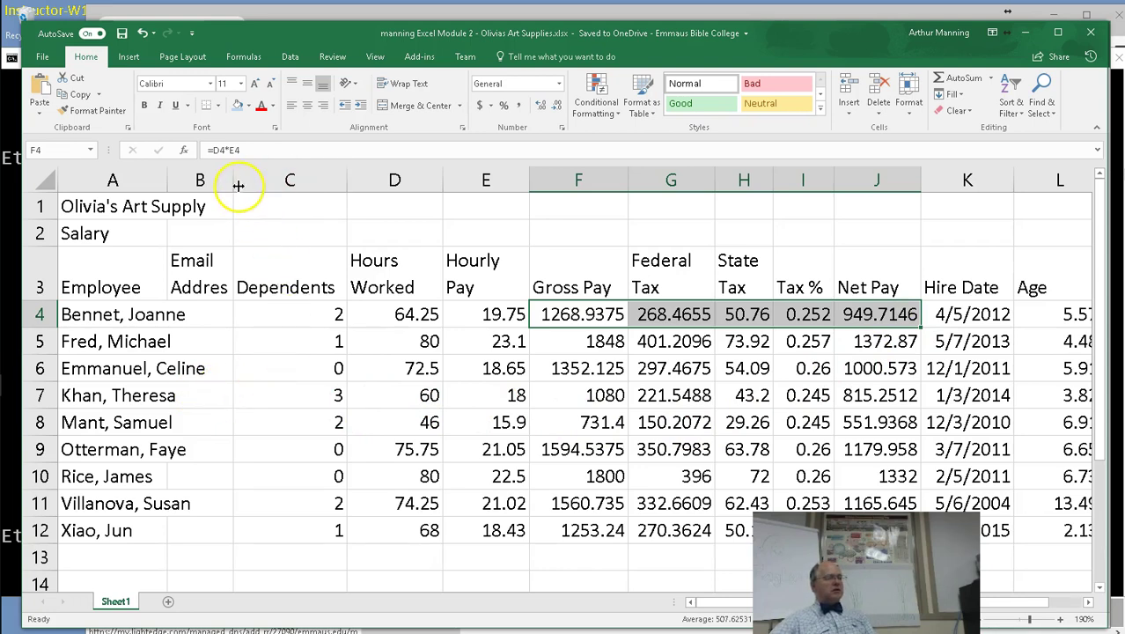
drag(235, 183, 303, 183)
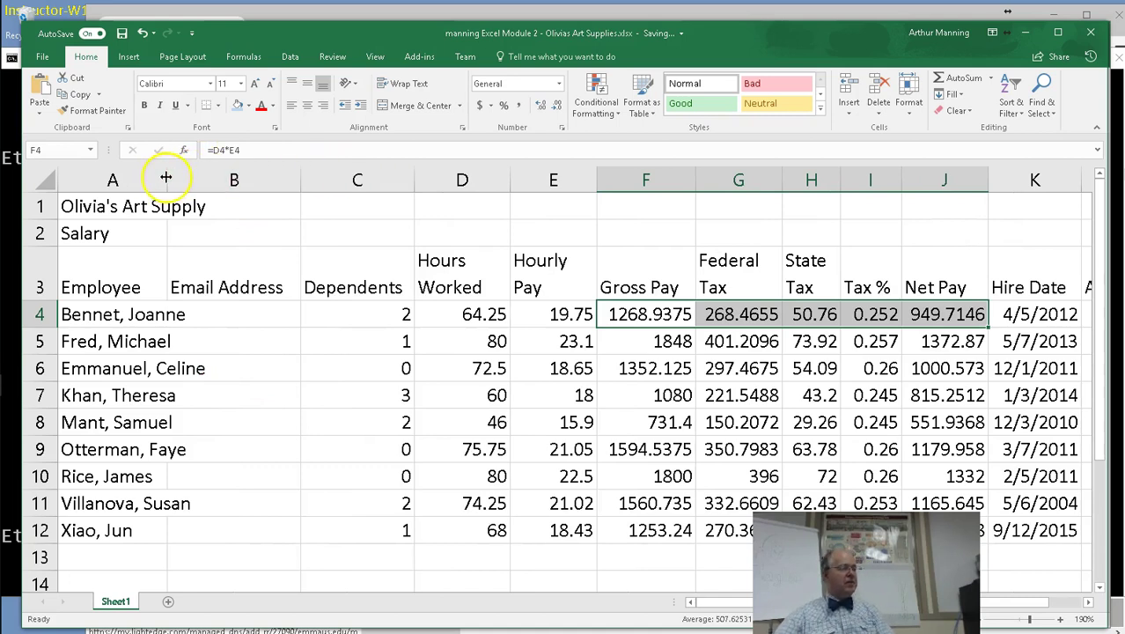
drag(167, 180, 193, 177)
Copy the F4:J4 pay and tax formulas down through row 12 for all nine employees.
click(674, 368)
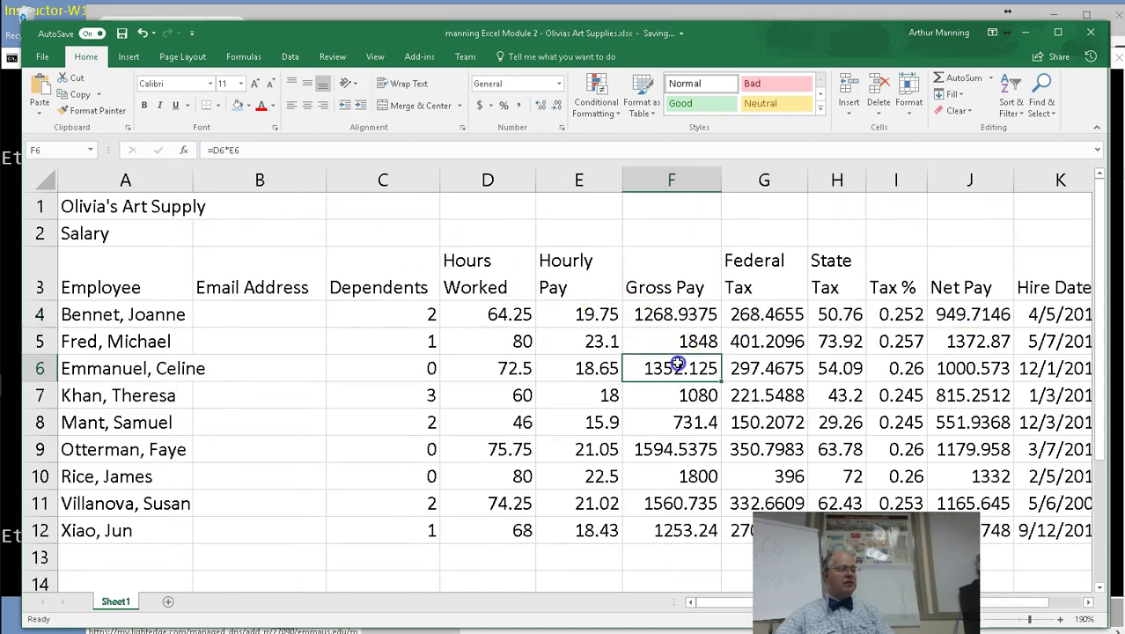
click(662, 315)
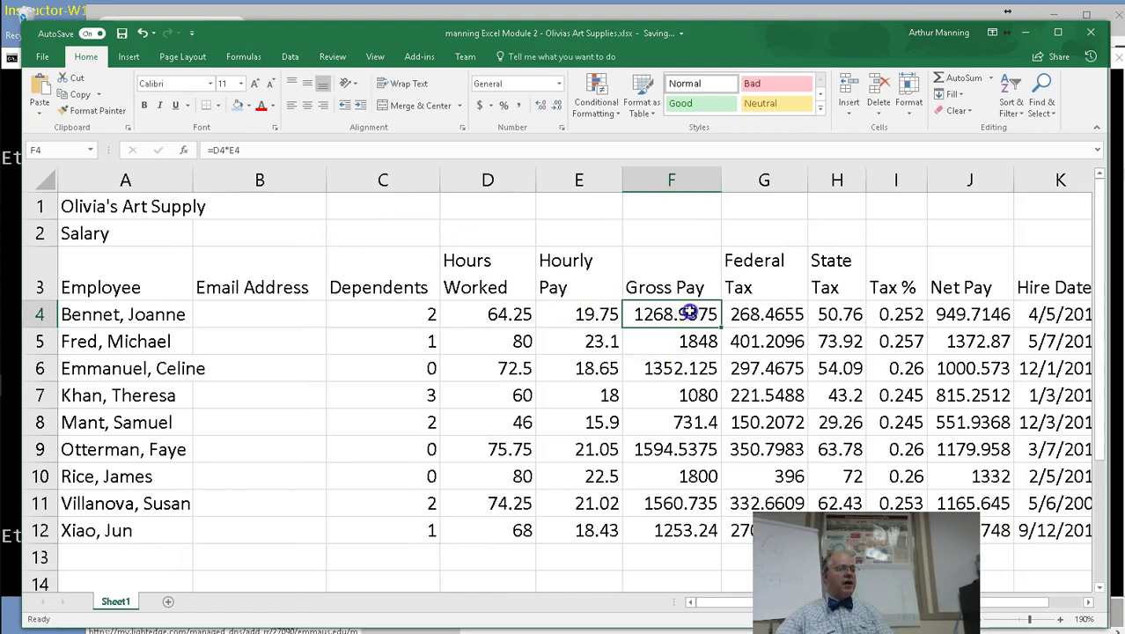
drag(719, 315, 996, 314)
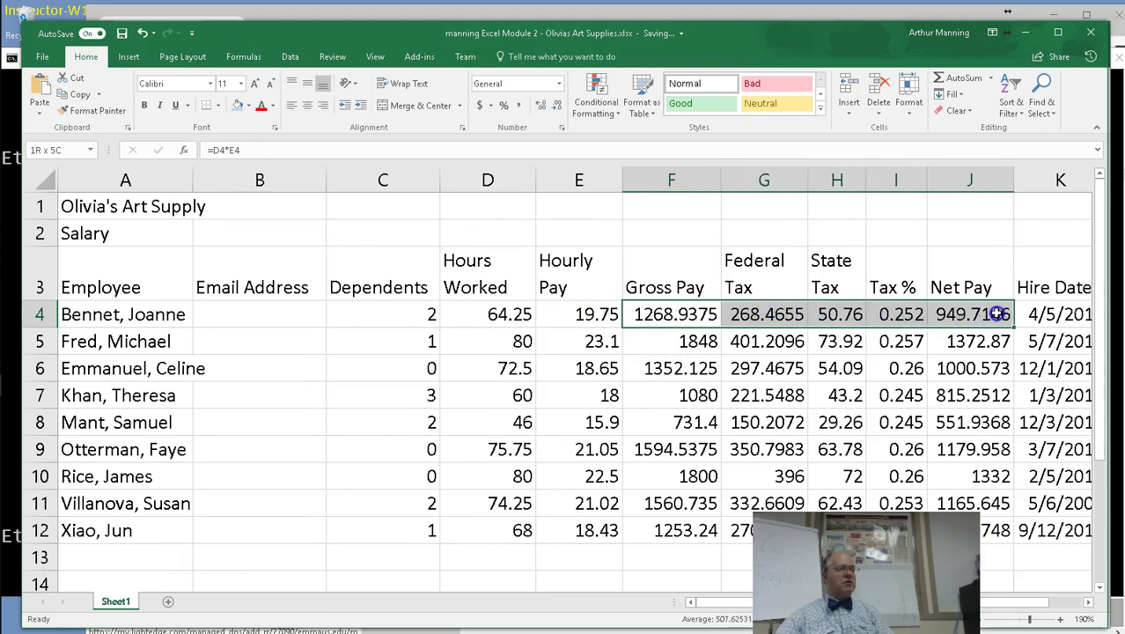
drag(997, 315, 999, 314)
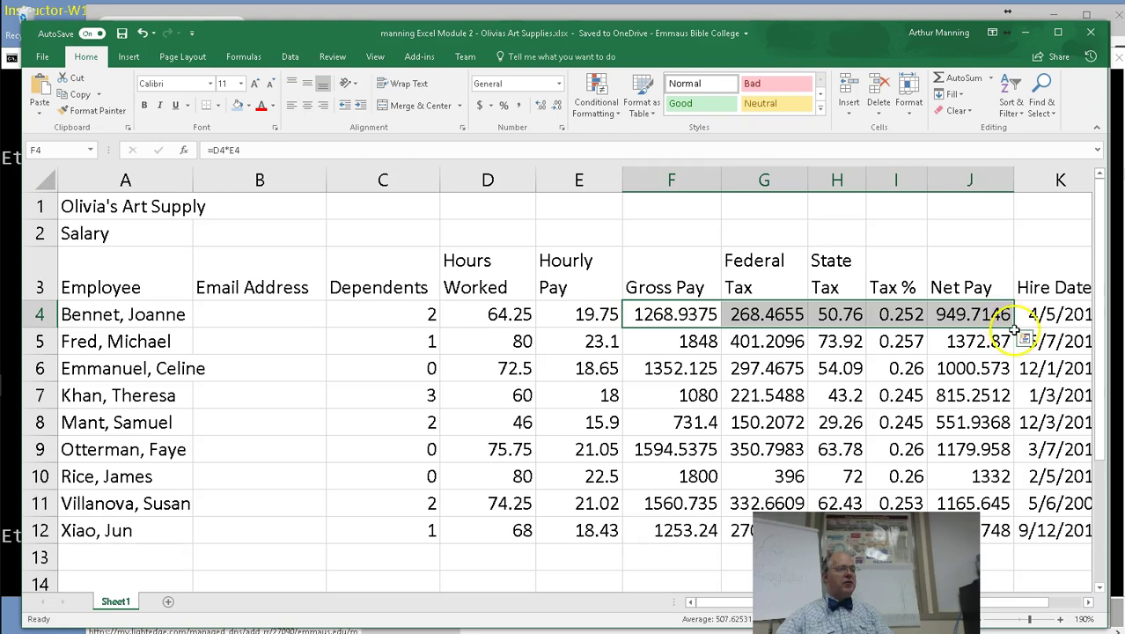
drag(1015, 327, 1013, 540)
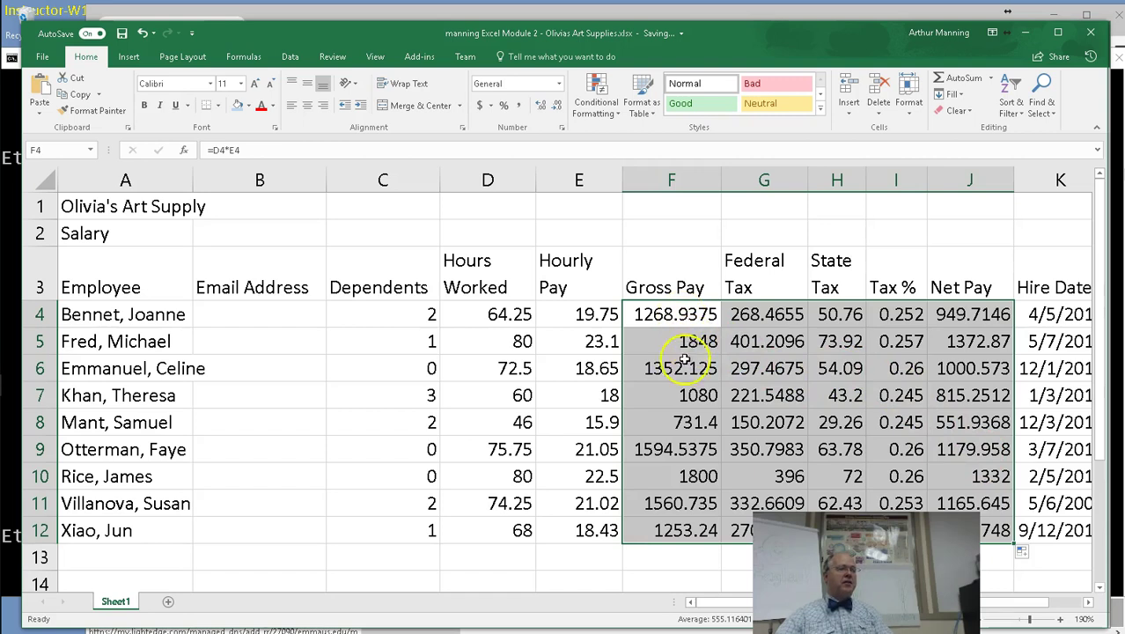
scroll(265, 535, down, 1)
Enter the first employee's e-mail address in B4, adding the missing .com domain.
click(117, 451)
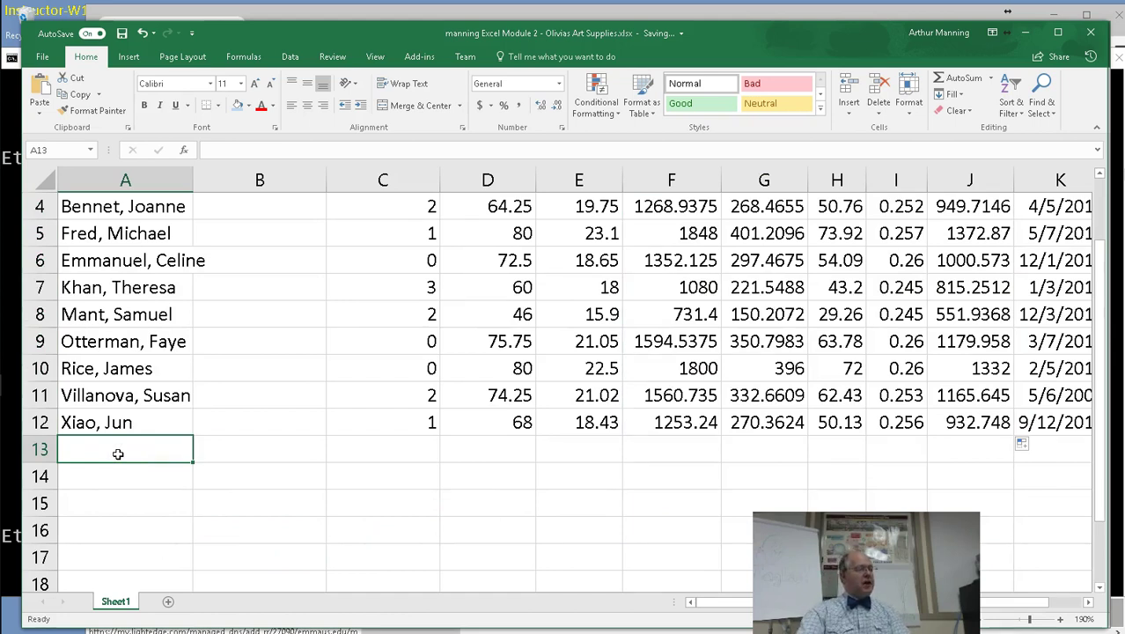
scroll(294, 365, up, 1)
click(280, 330)
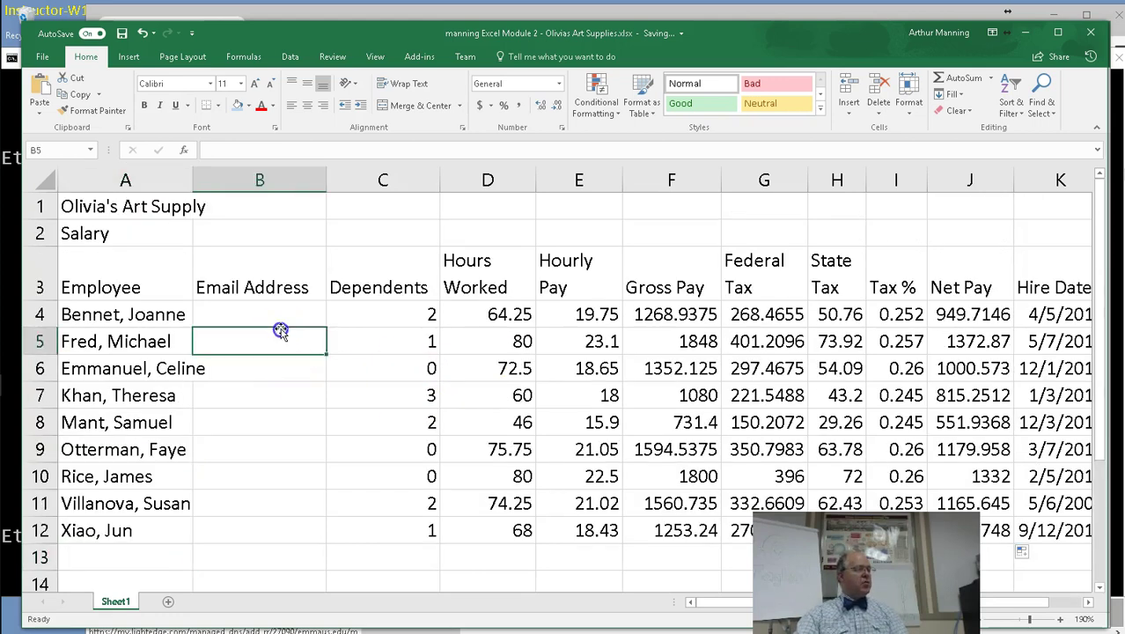
click(289, 314)
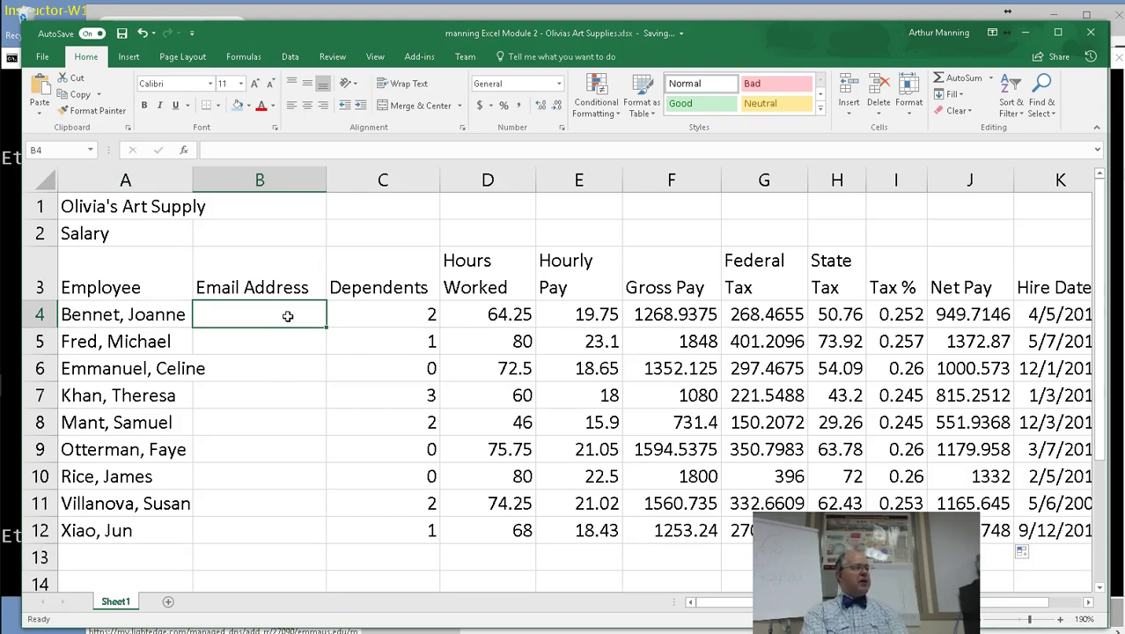
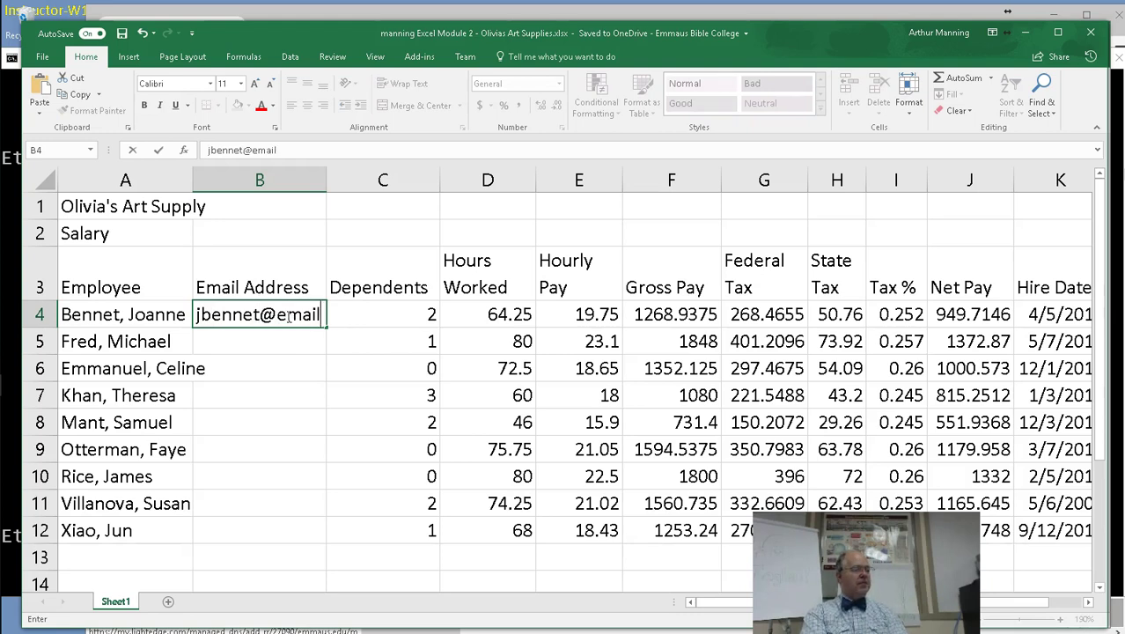
key(Return)
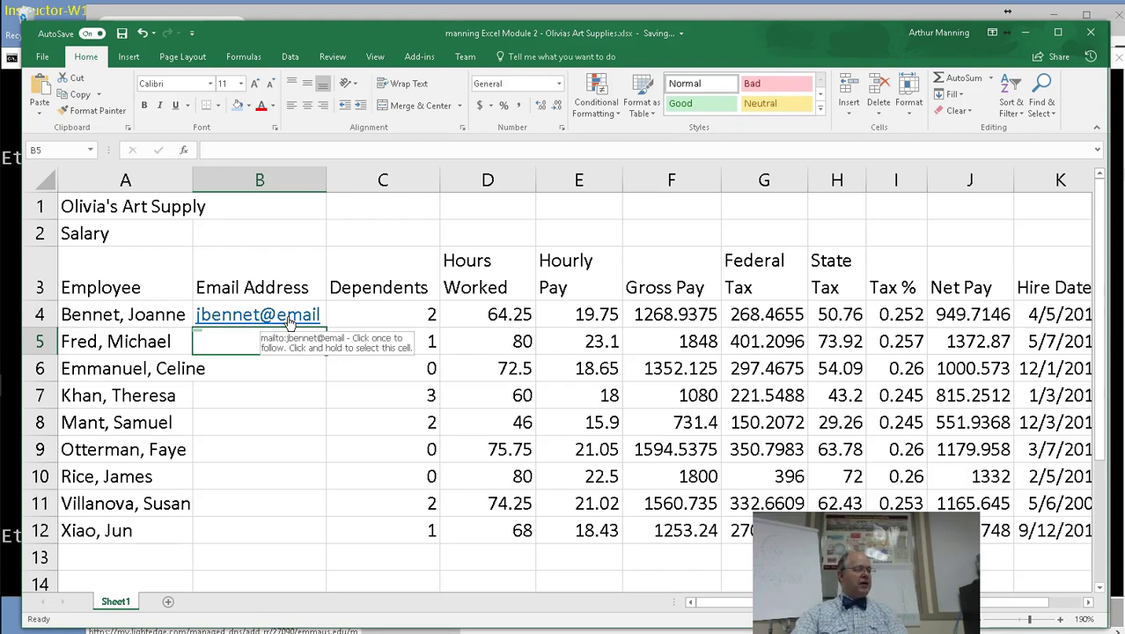
click(317, 310)
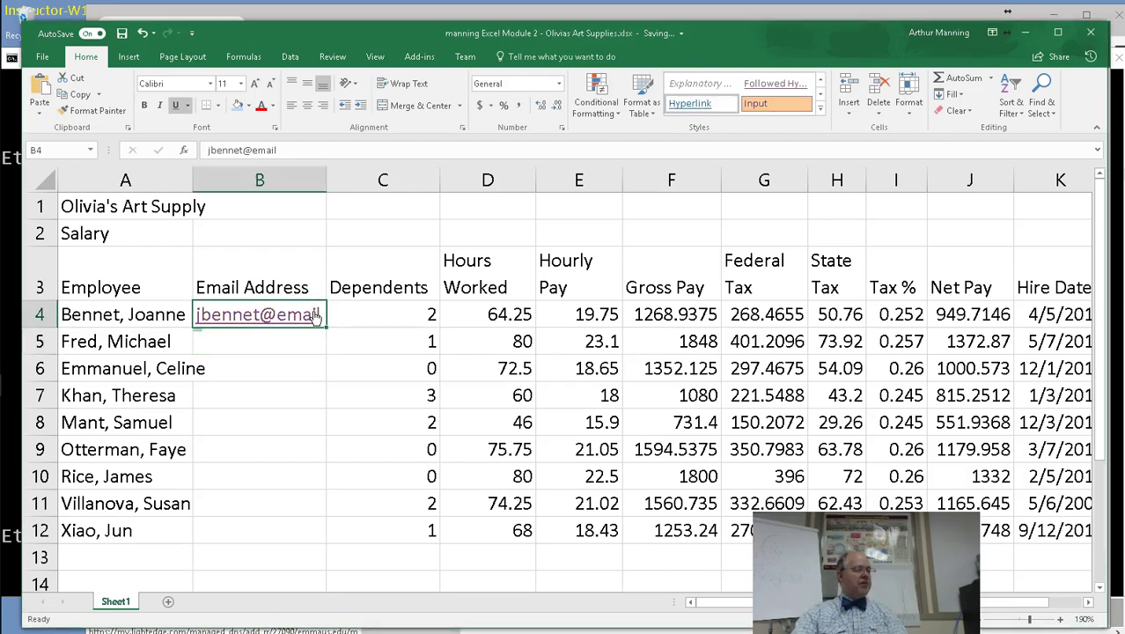
click(287, 150)
text(.com)
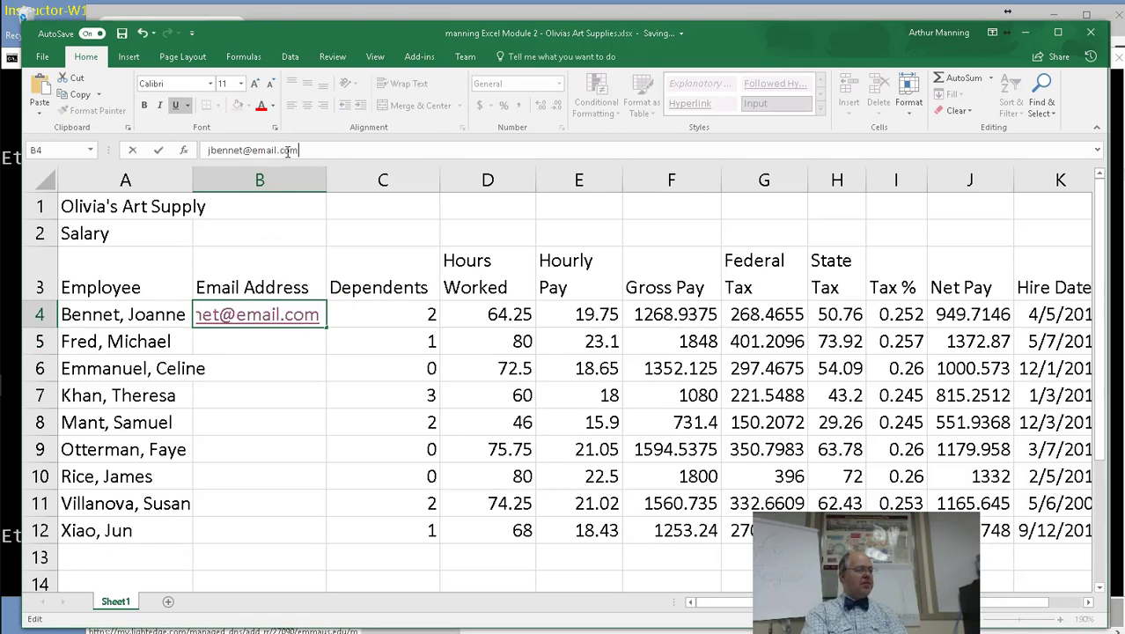
click(224, 341)
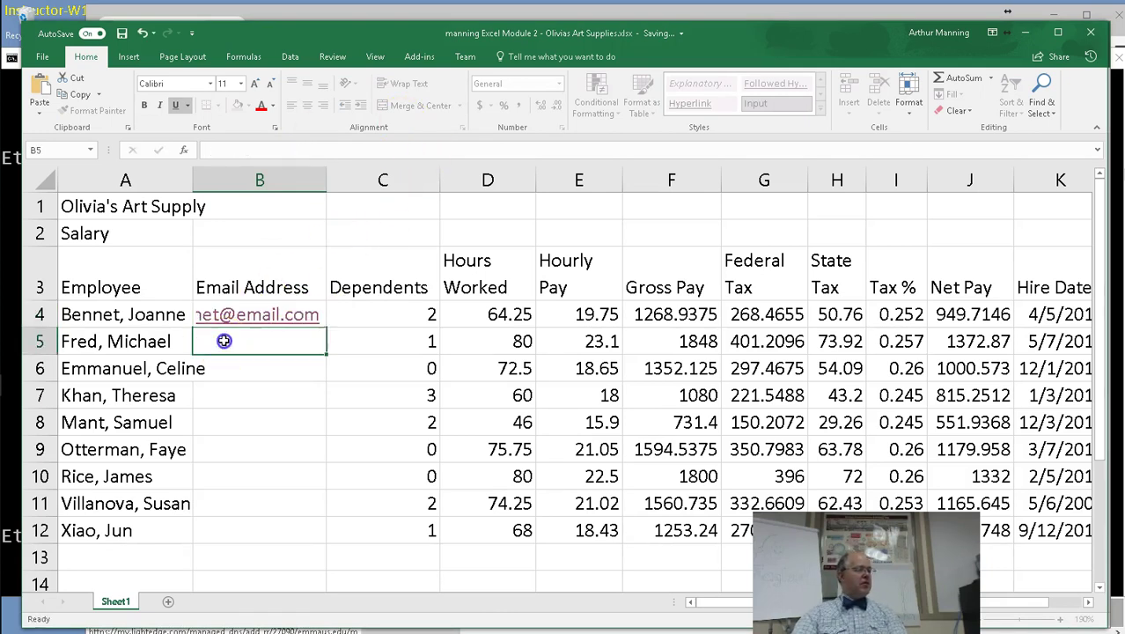
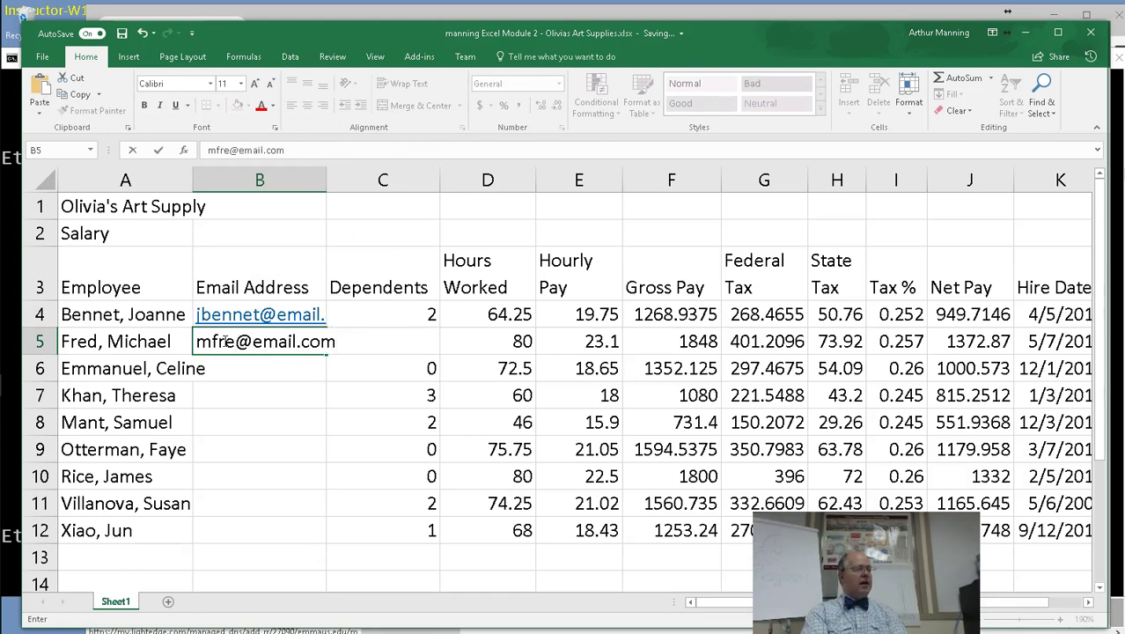
Enter the second employee's e-mail address in B5 and fix its missing letter.
key(Return)
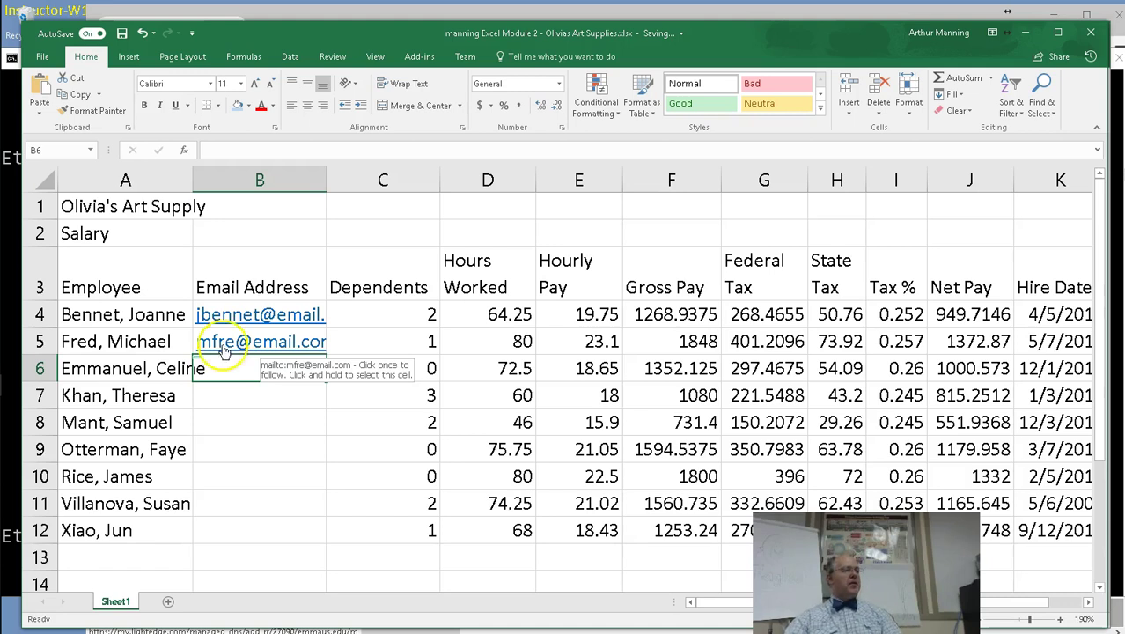
click(228, 361)
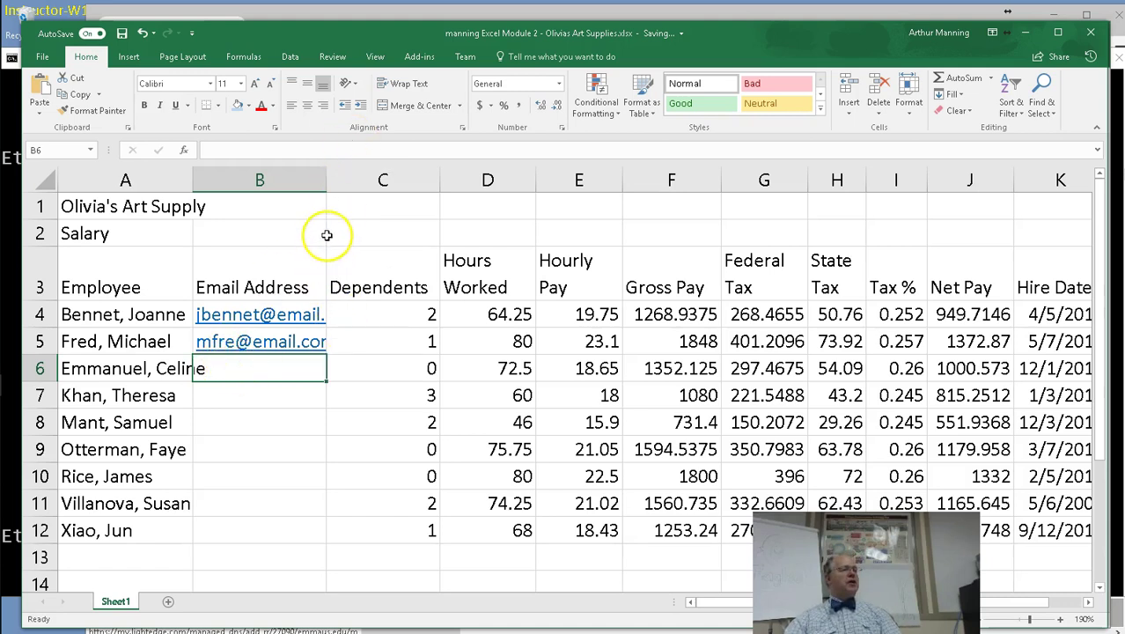
click(234, 342)
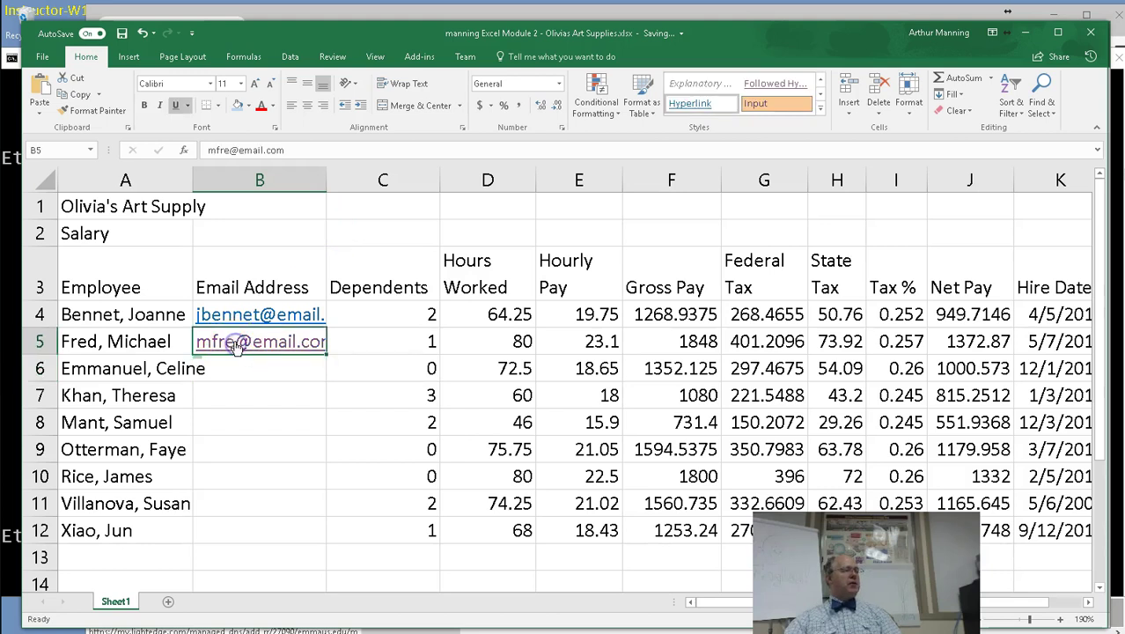
click(227, 150)
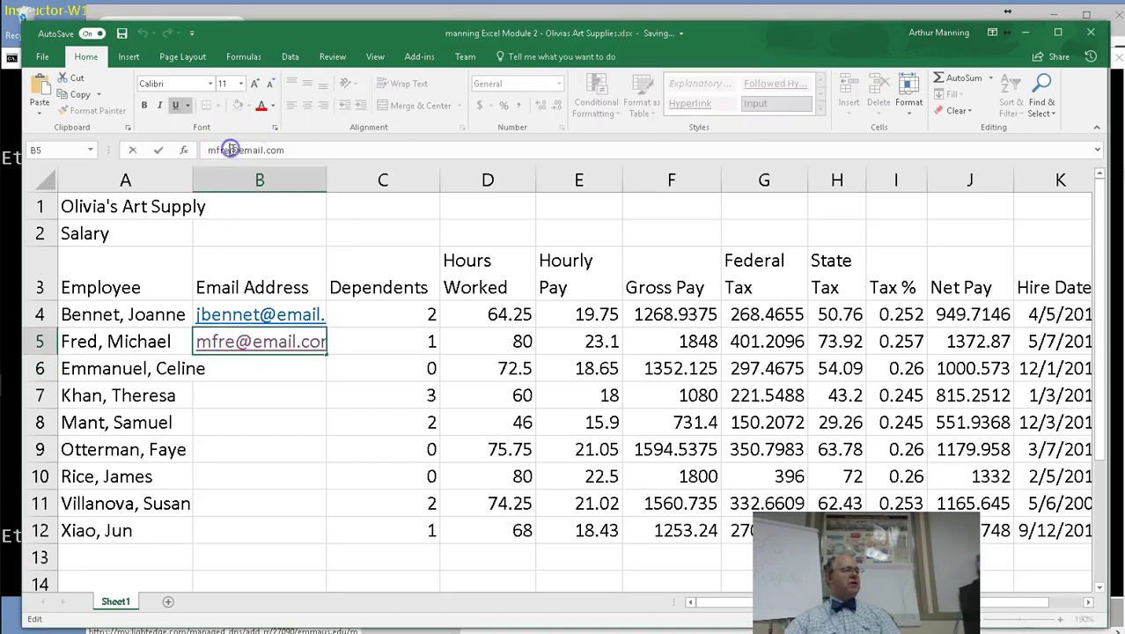
text(d)
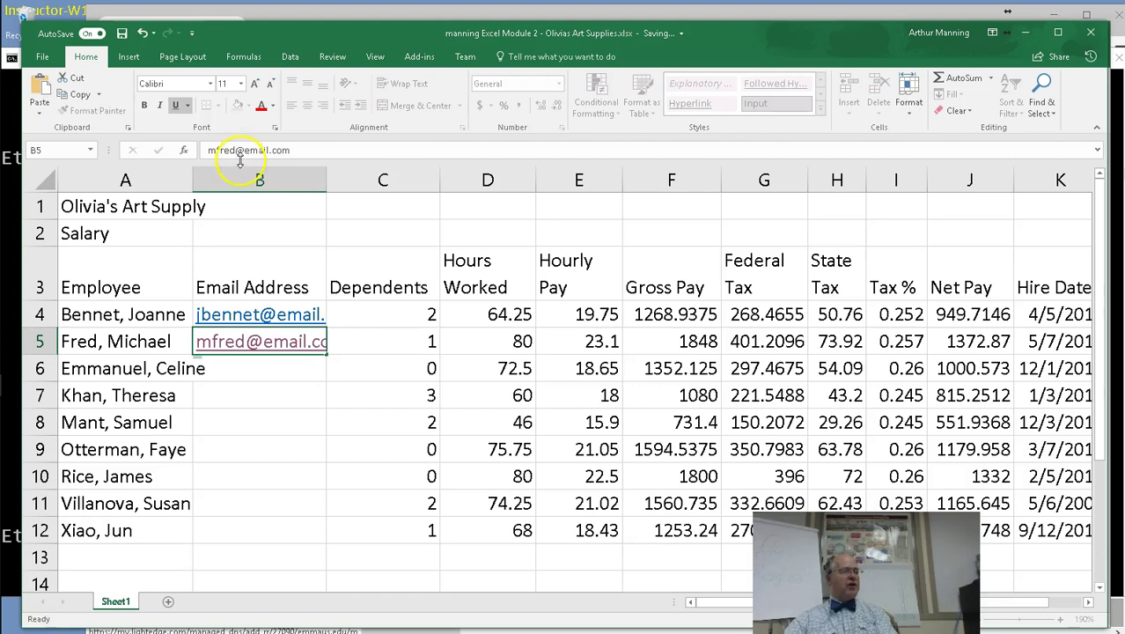
key(Return)
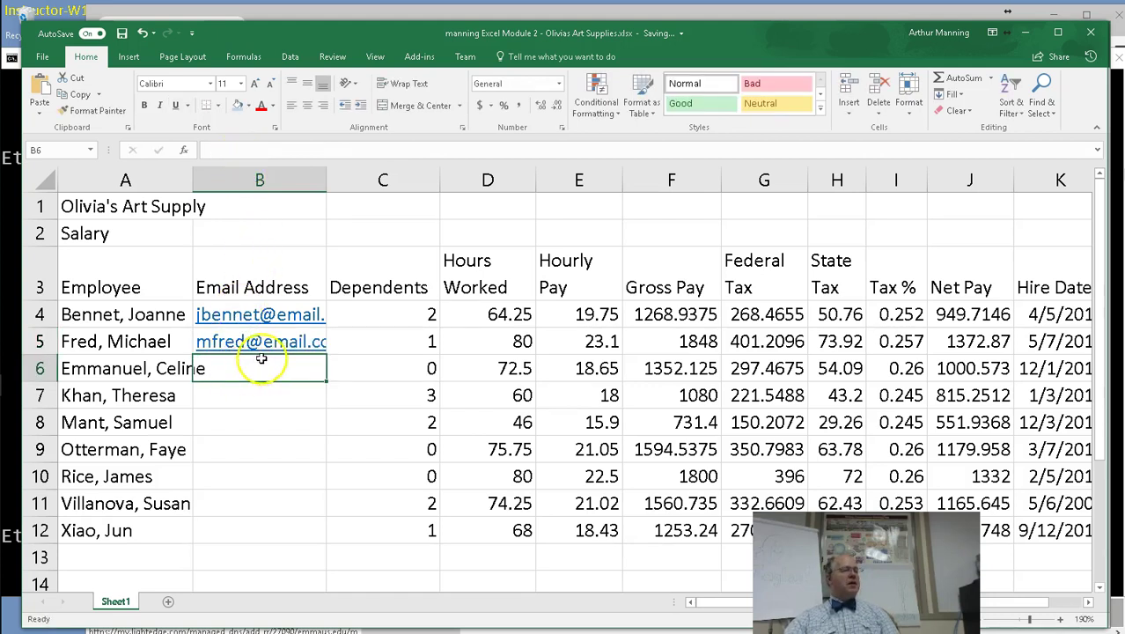
Flash Fill the remaining employees' e-mail addresses from B6, redoing it after an undo.
click(291, 57)
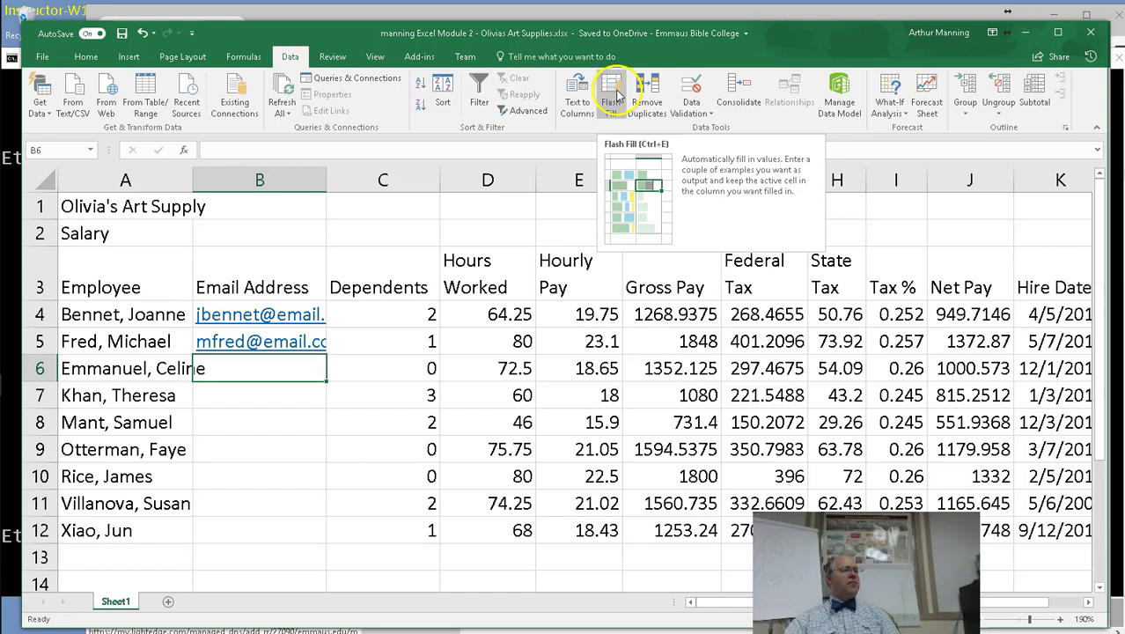
click(614, 95)
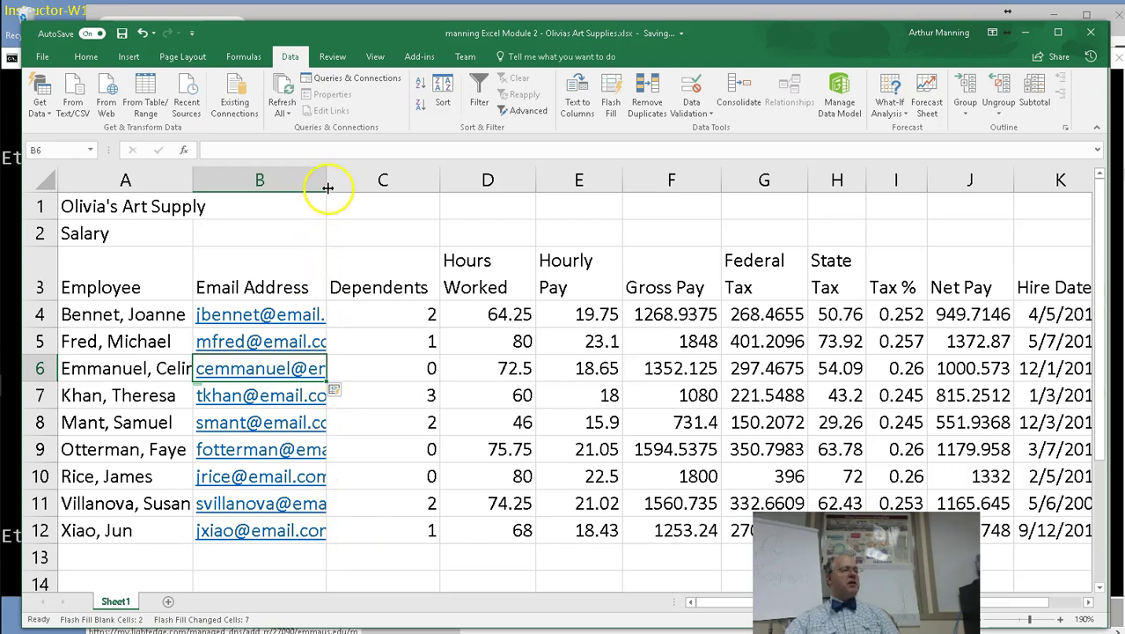
drag(326, 185, 415, 183)
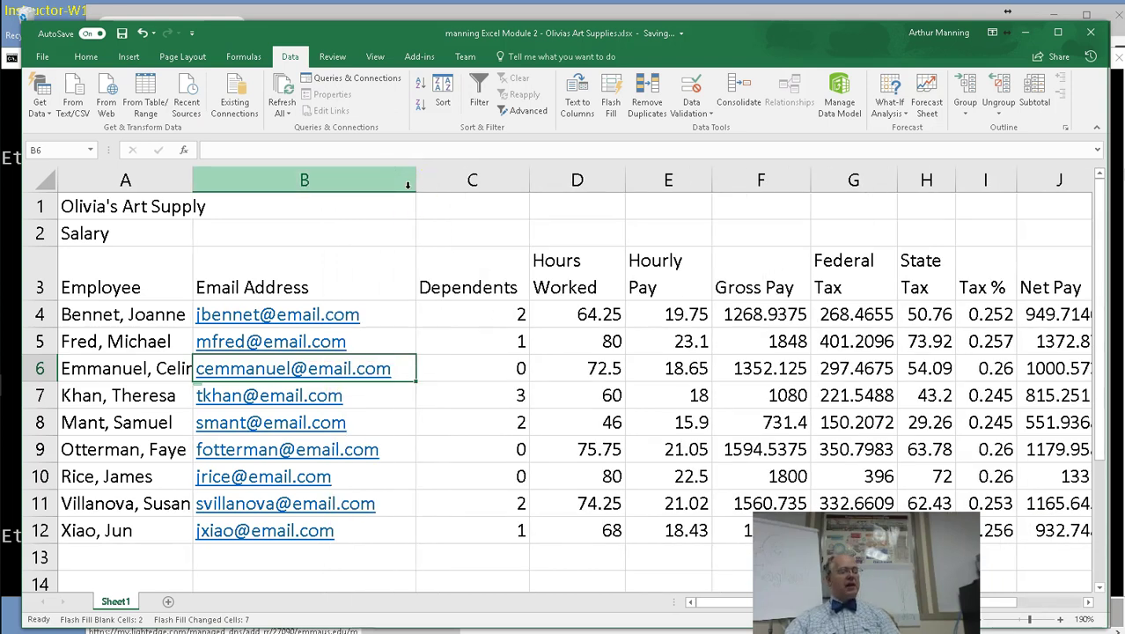
key(ctrl+z)
key(ctrl+z)
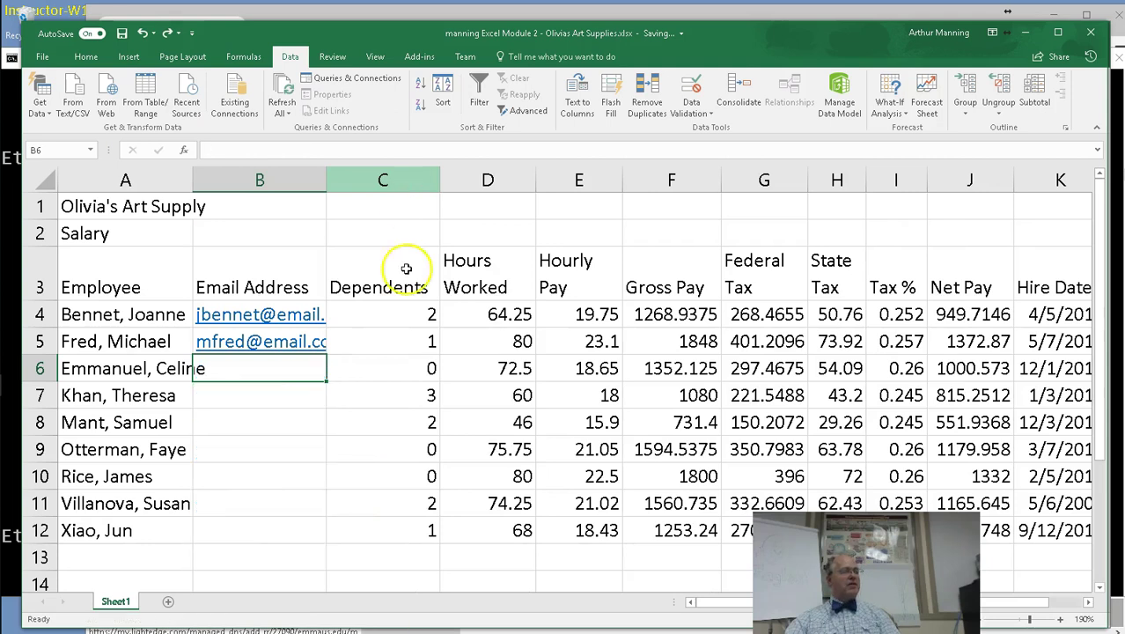
click(227, 504)
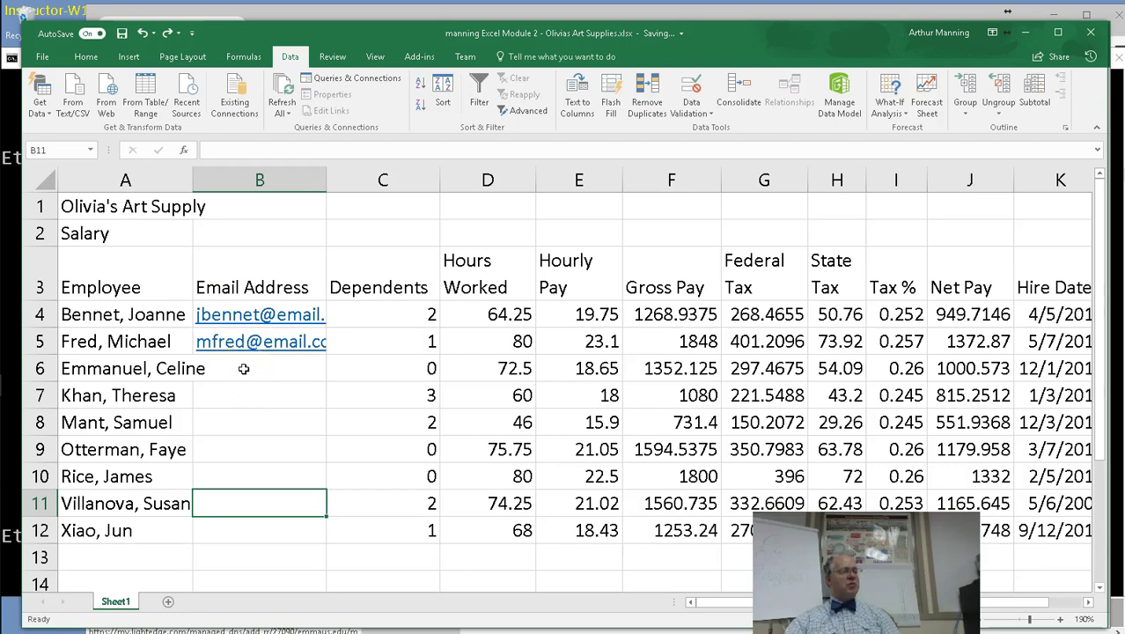
click(244, 369)
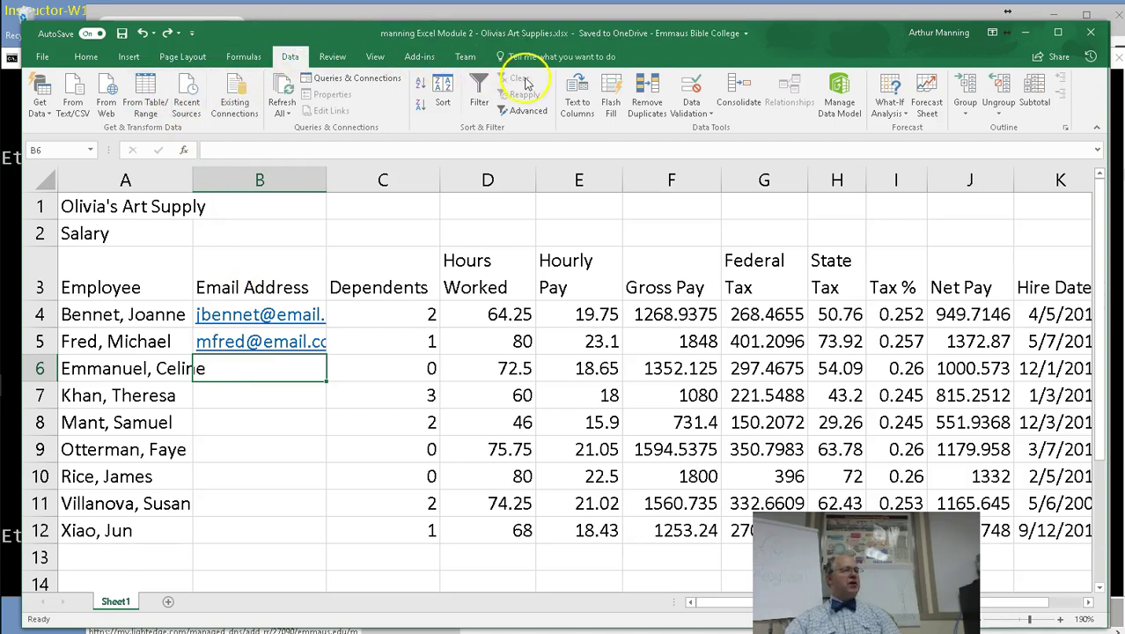
click(620, 94)
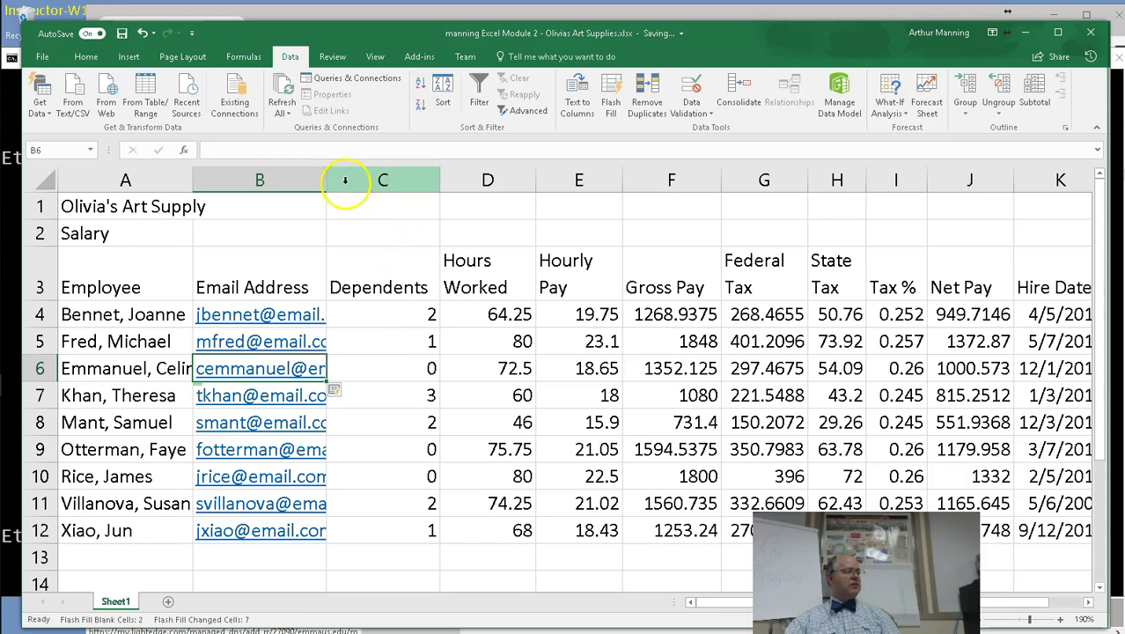
Widen the Email Address column so every address in B4:B12 fits.
drag(327, 180, 378, 183)
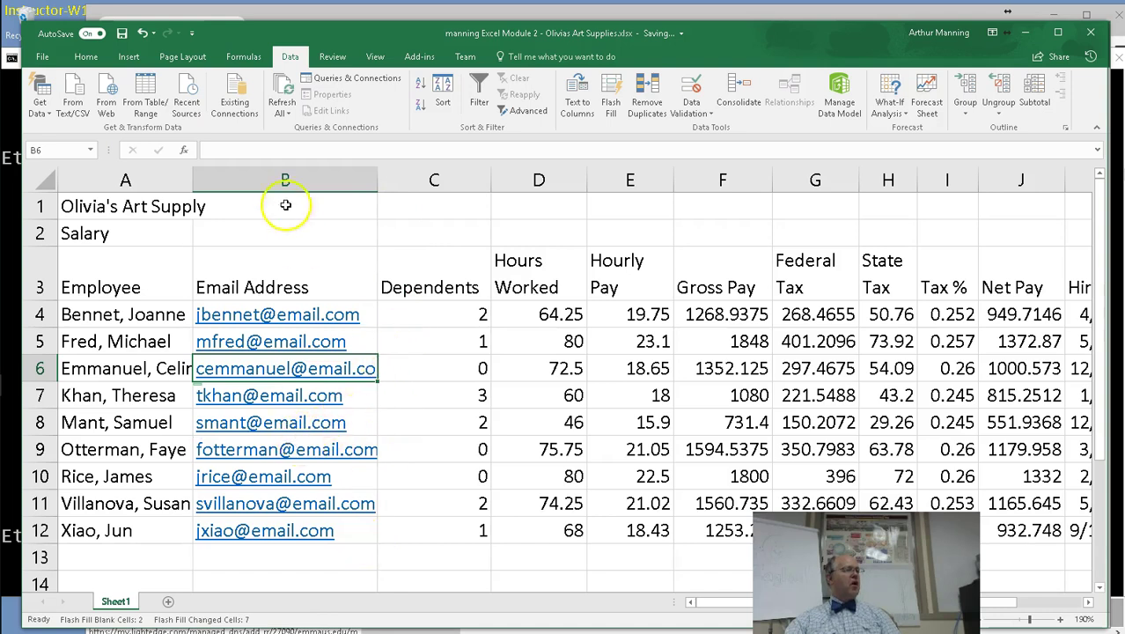
drag(283, 199, 282, 225)
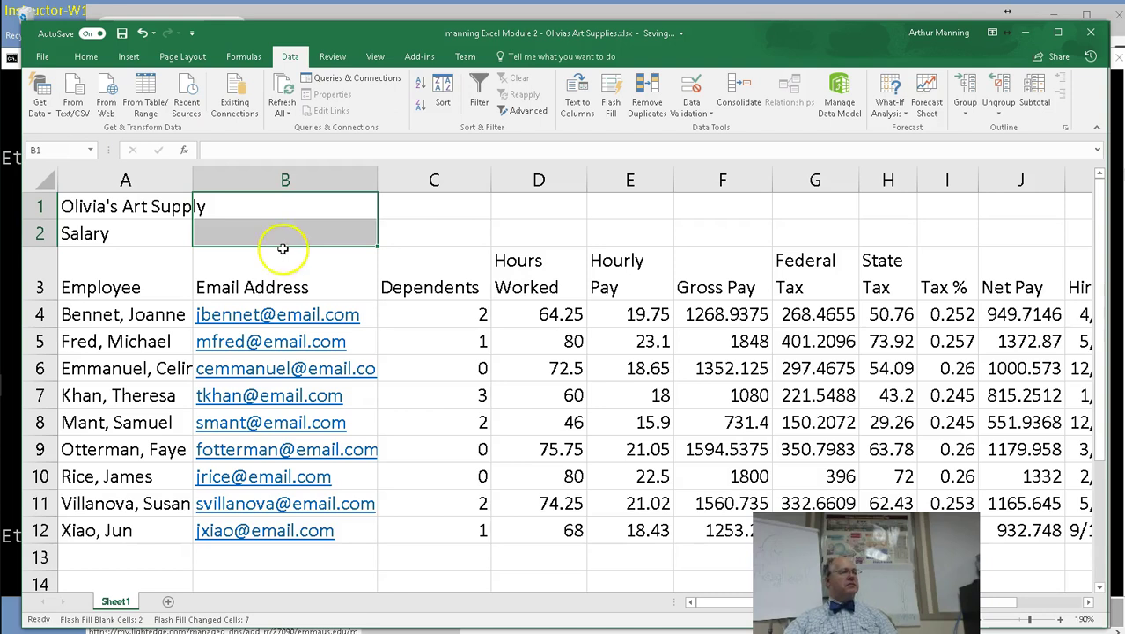
click(338, 328)
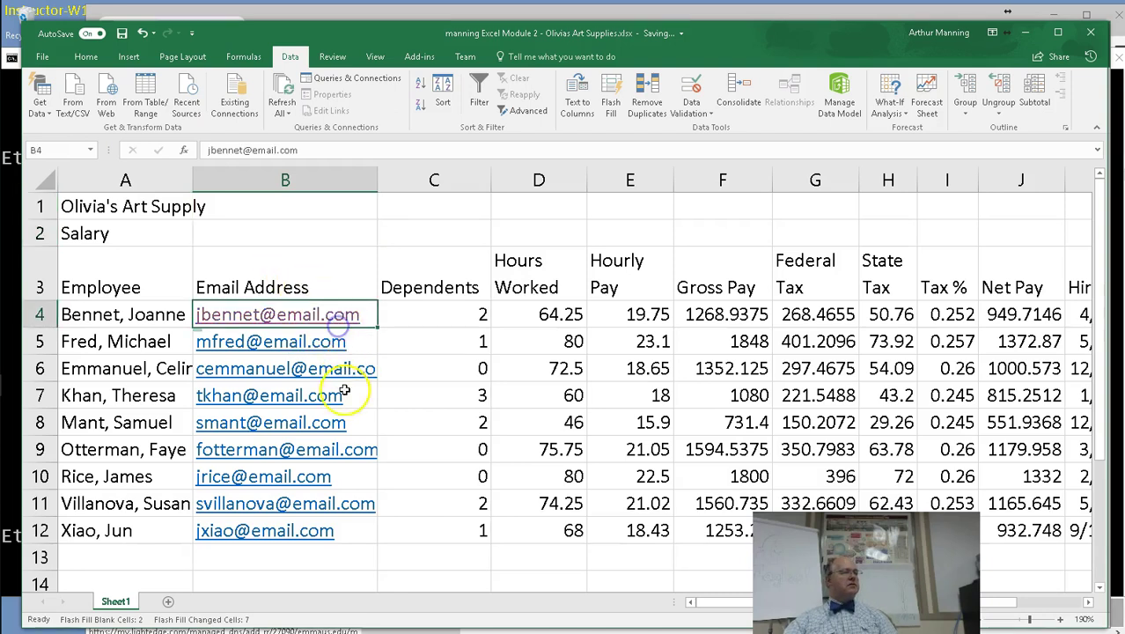
click(301, 210)
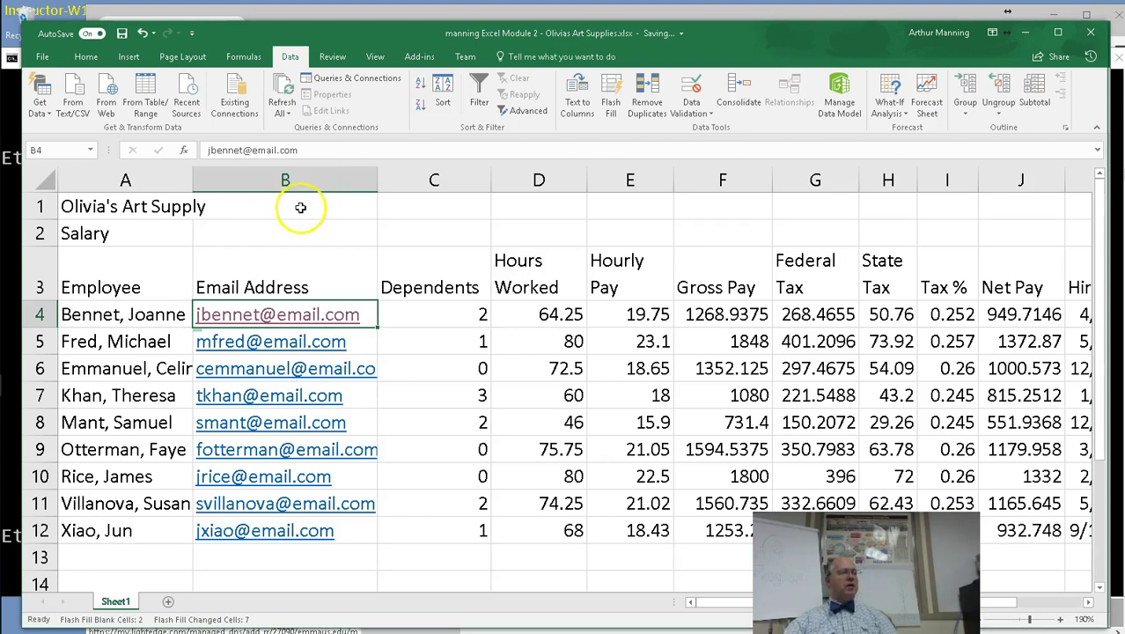
drag(300, 208, 301, 231)
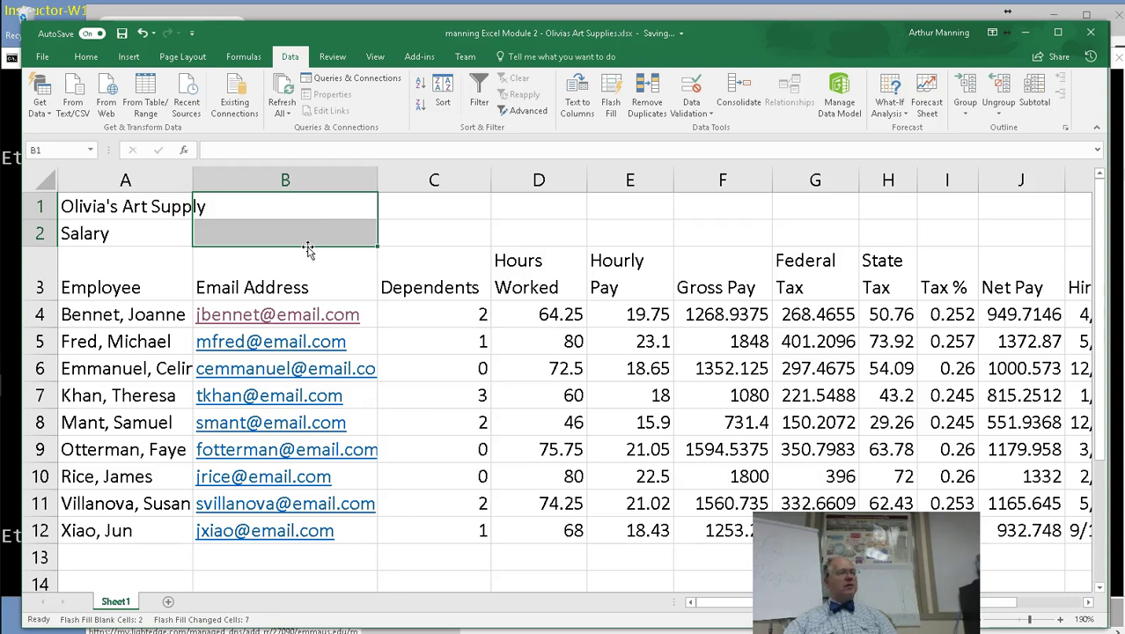
click(253, 562)
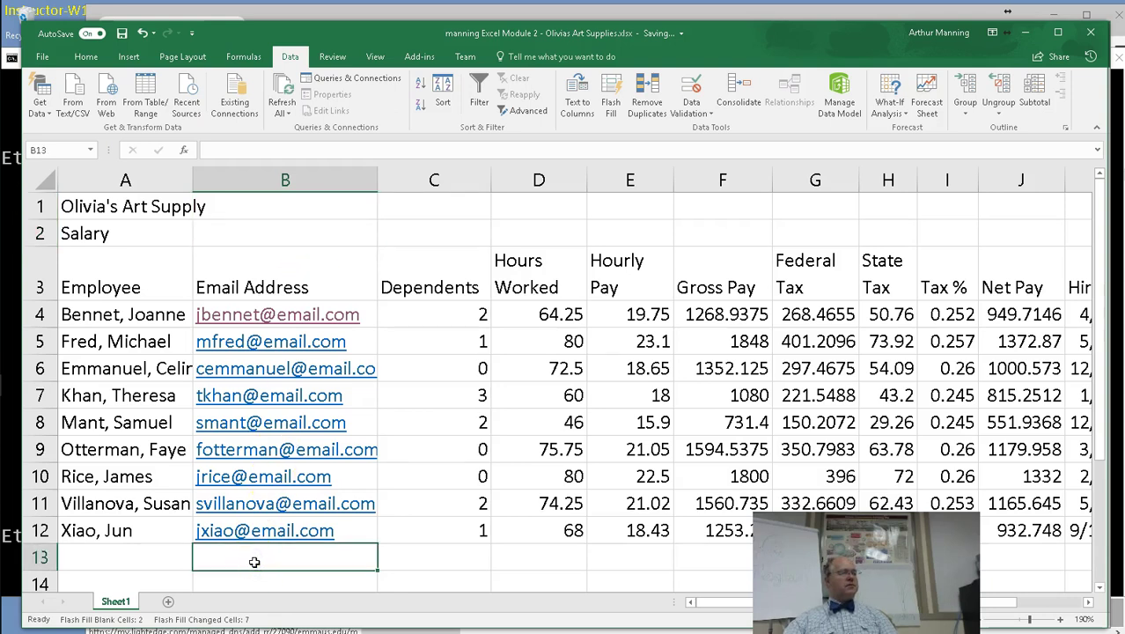
drag(377, 178, 393, 178)
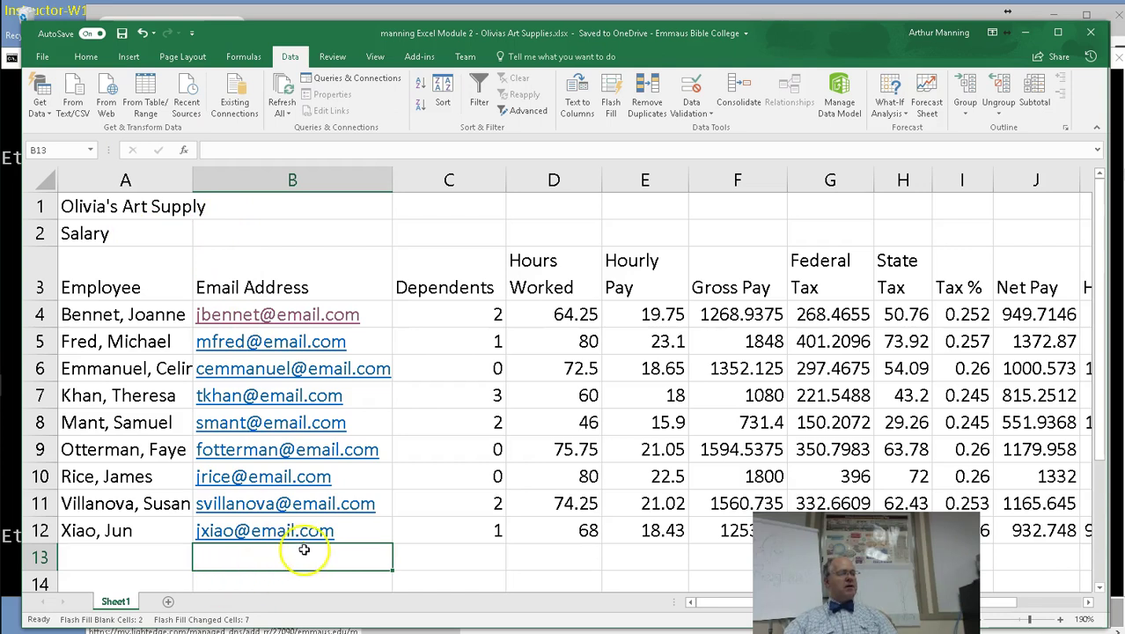
Type the labels Total, Highest, Lowest and Average into A13:A16.
click(124, 557)
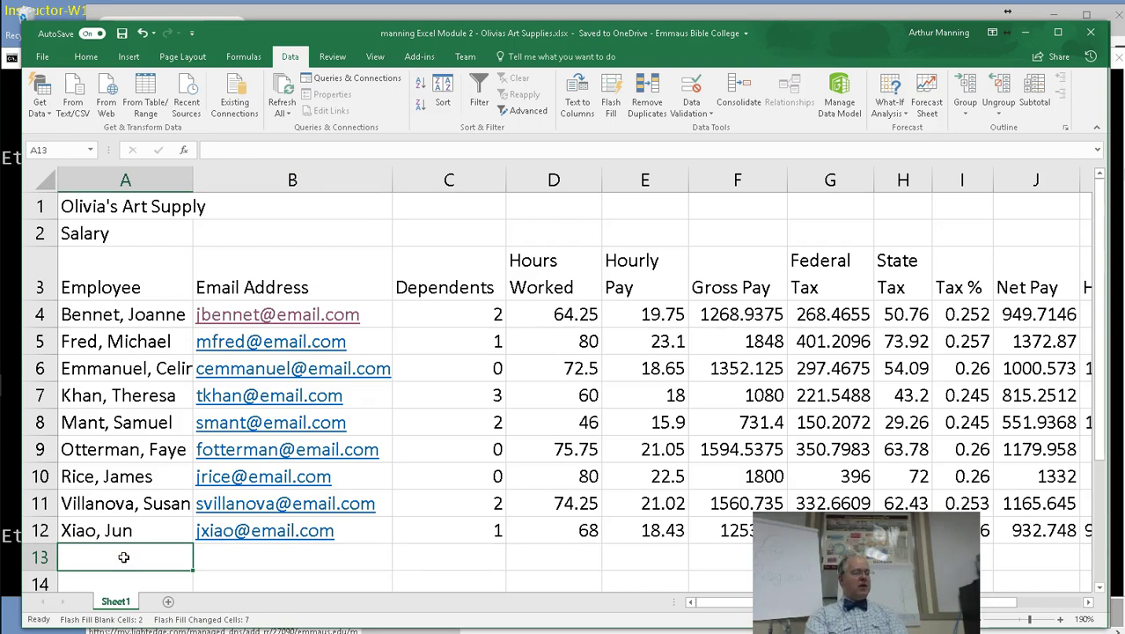
text(Total)
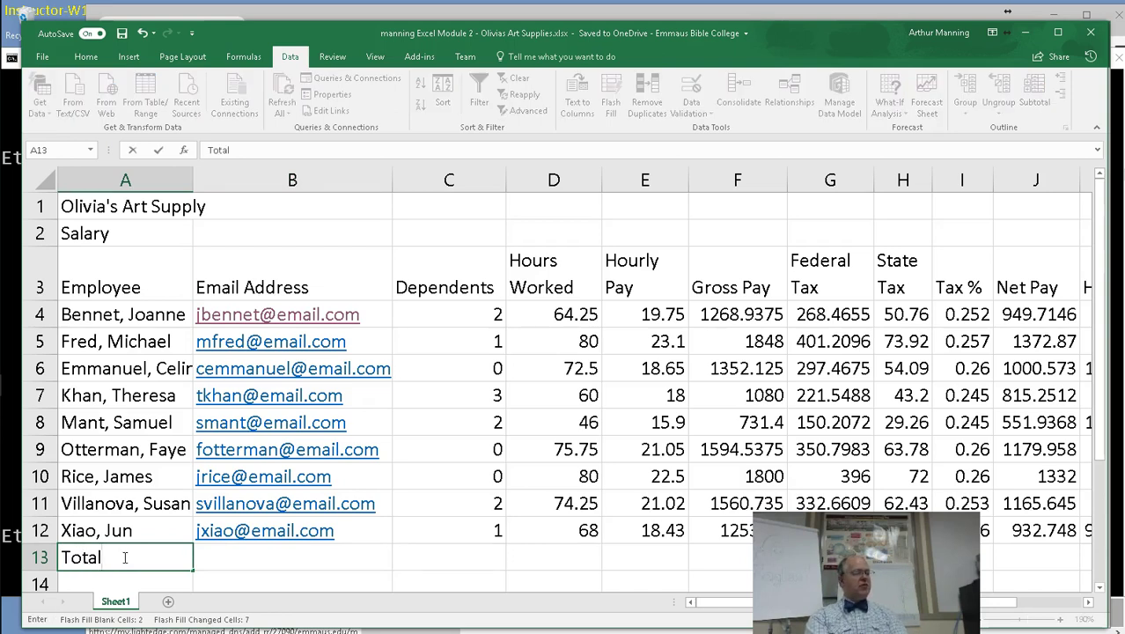
key(Return)
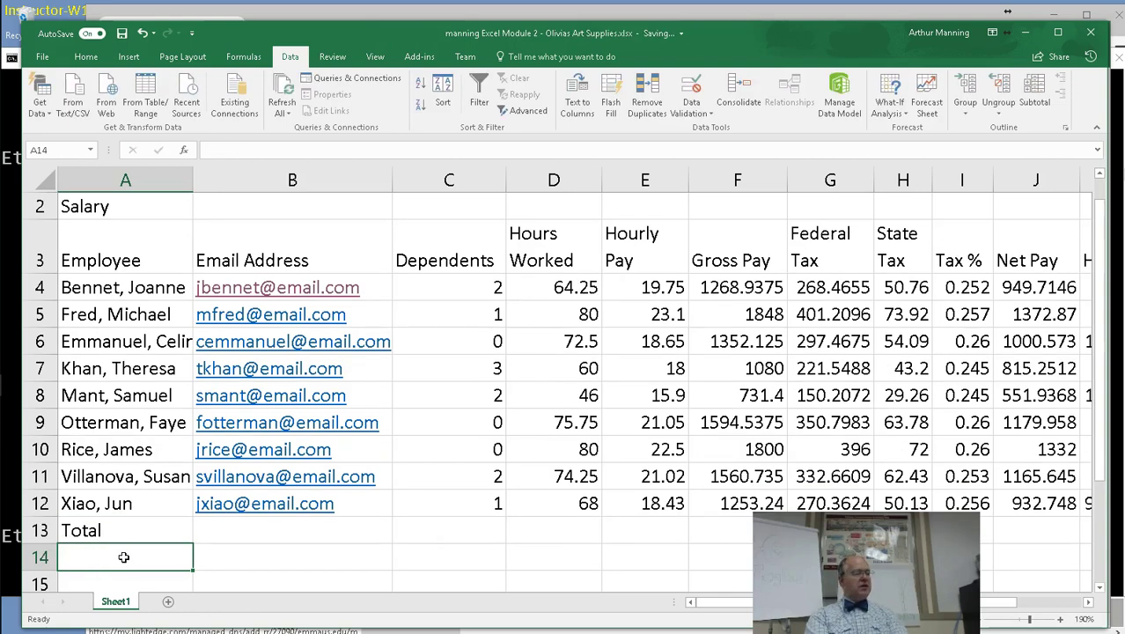
text(H)
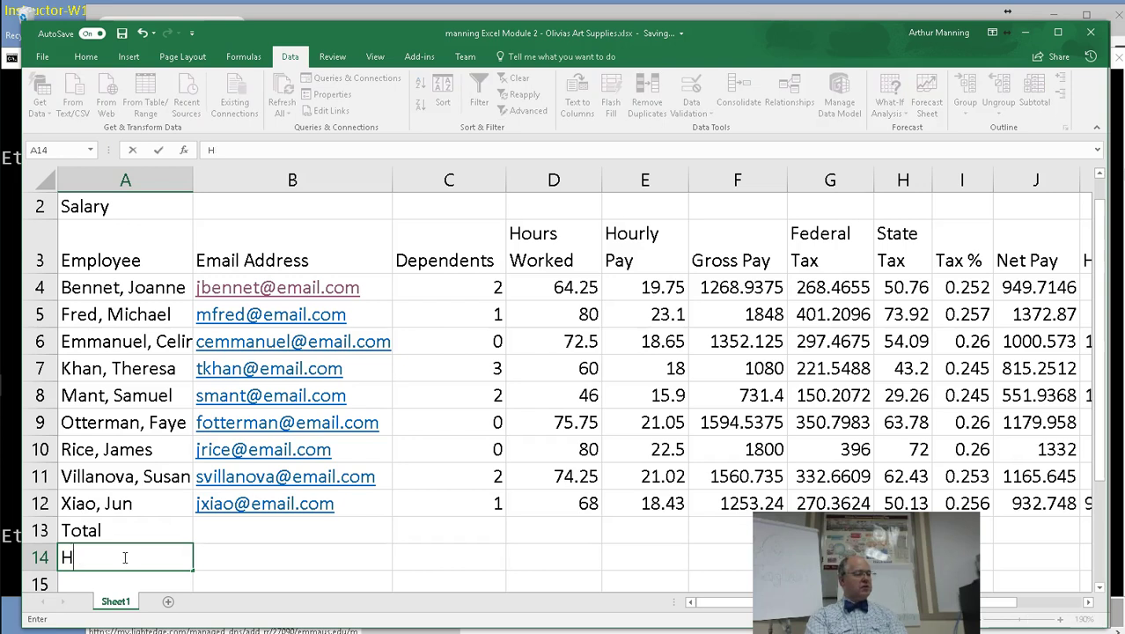
text(Ighe)
key(Return)
text(Los)
text(est)
key(Return)
text(Average)
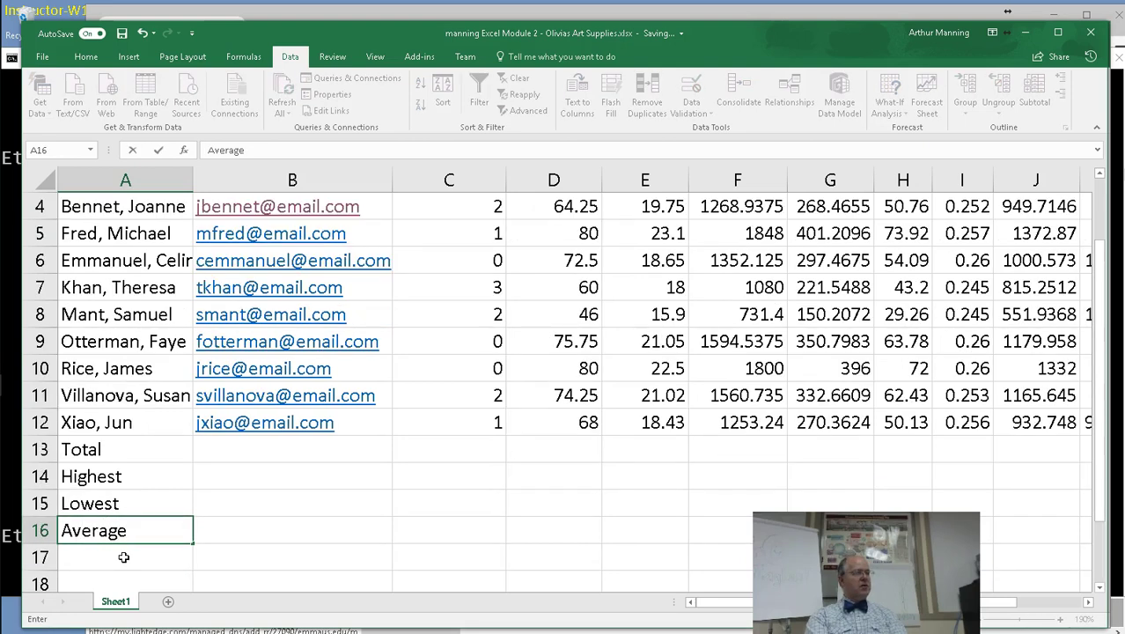
key(Return)
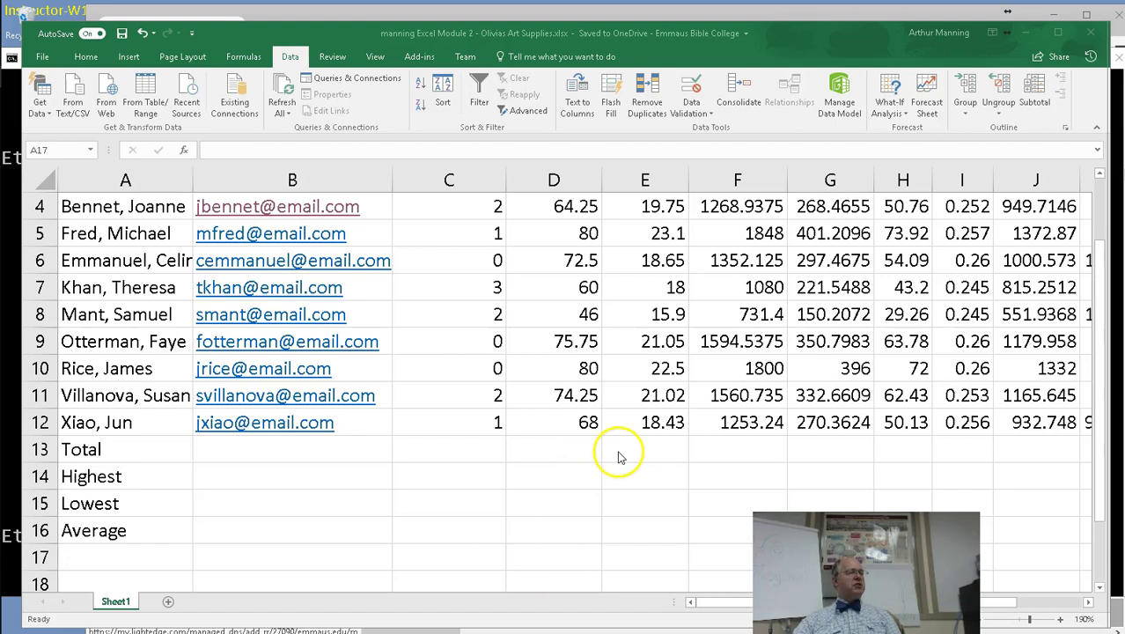
AutoSum the Total row D13:J13, then delete that first attempt.
click(1099, 509)
drag(1098, 509, 1098, 466)
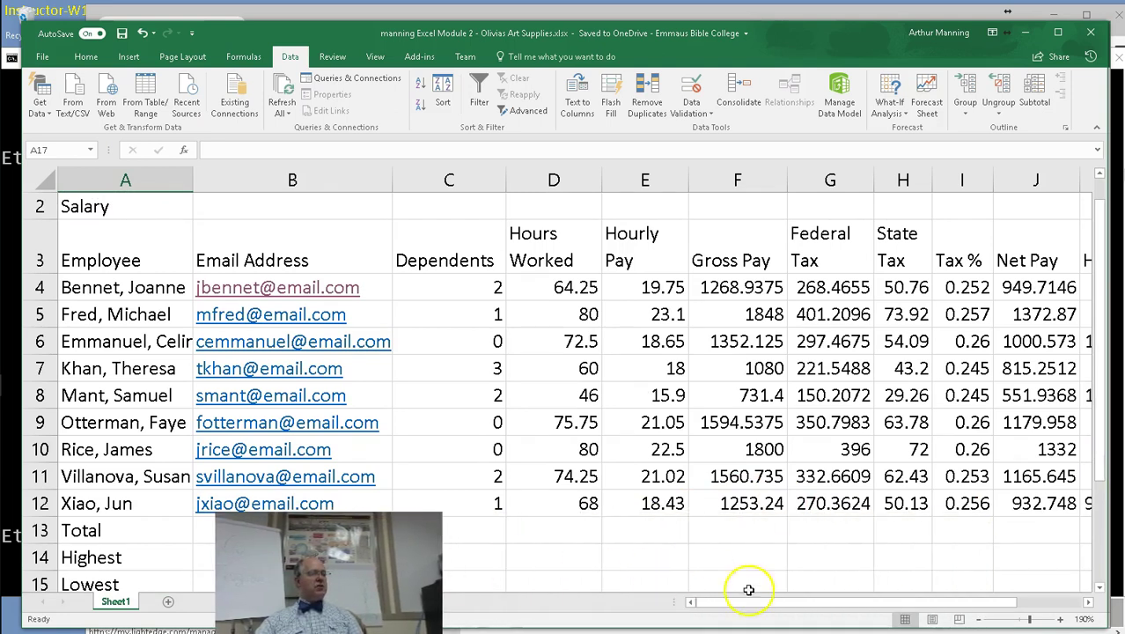
drag(750, 601, 786, 601)
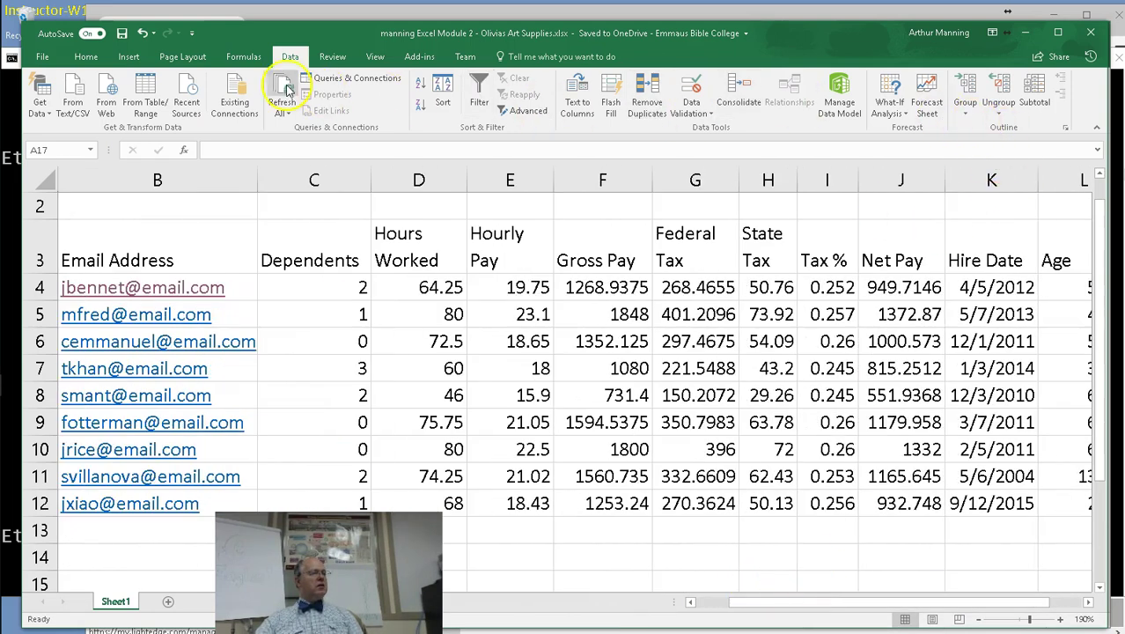
click(87, 56)
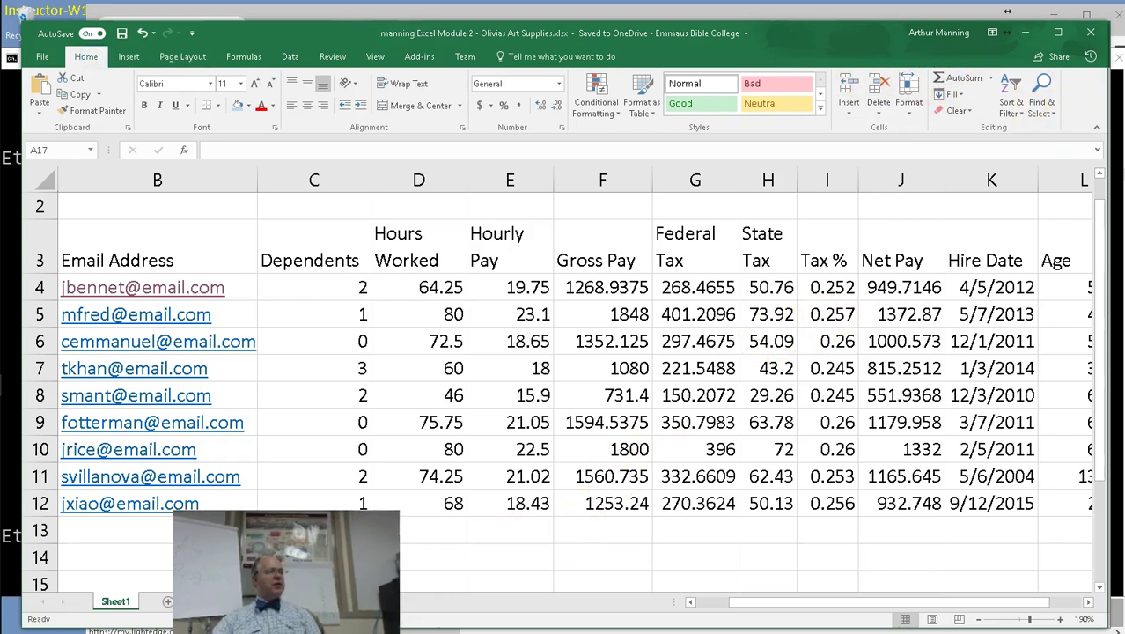
click(431, 532)
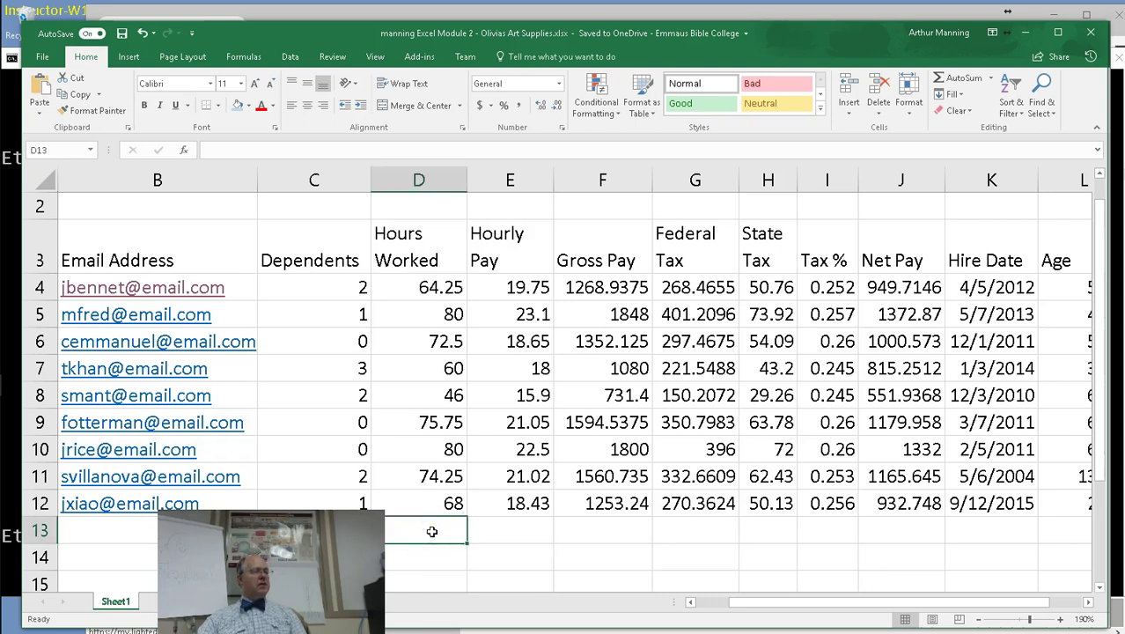
click(444, 534)
drag(444, 533, 911, 538)
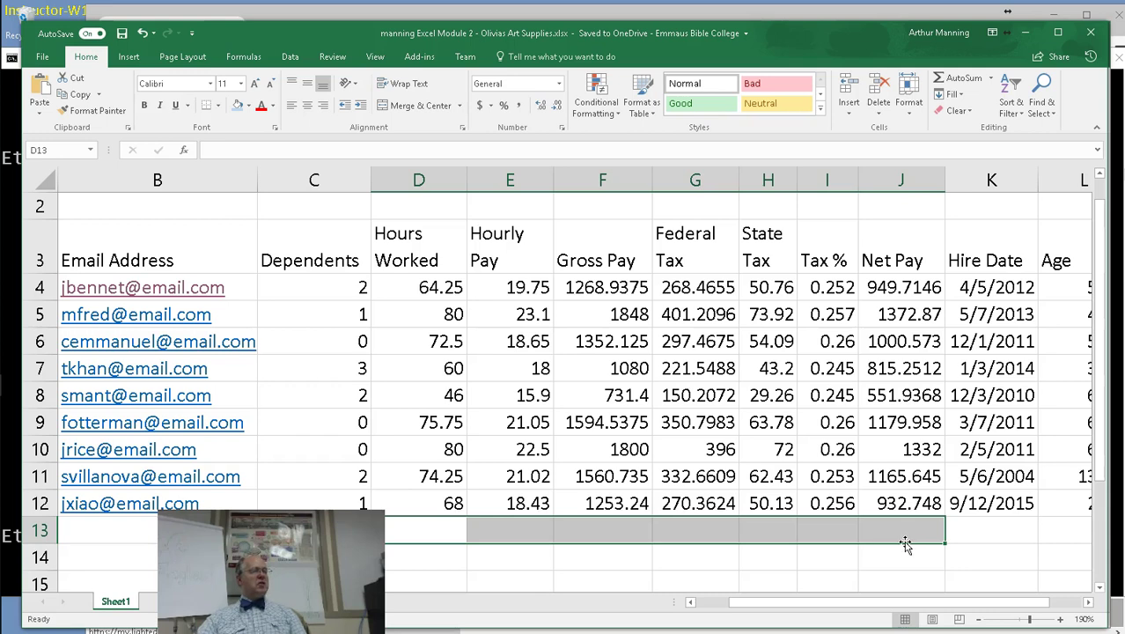
click(944, 81)
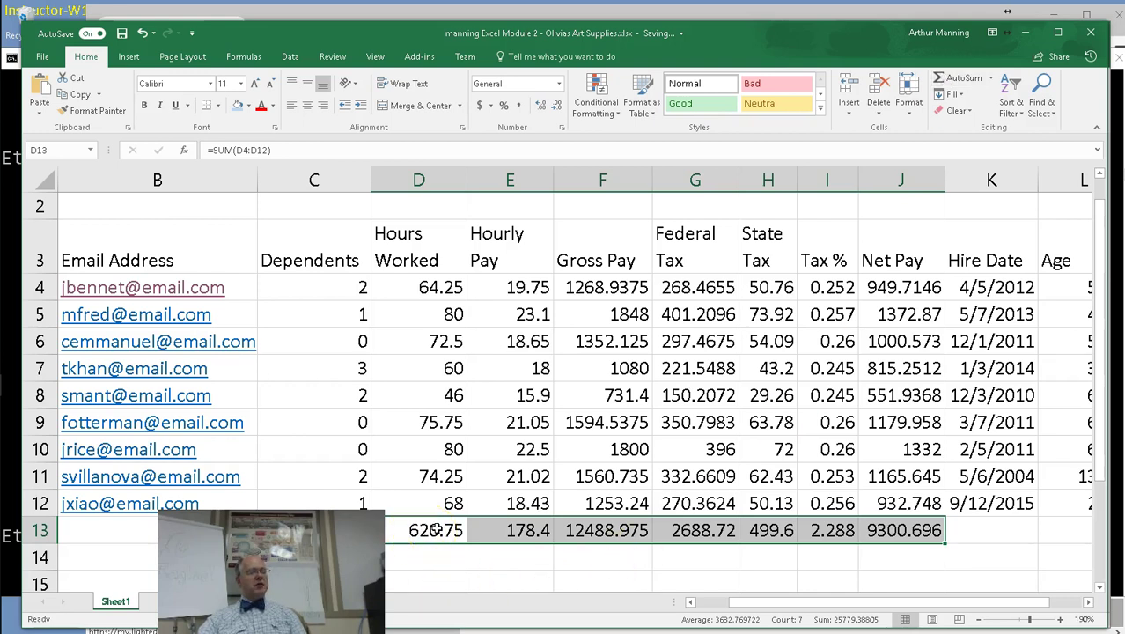
key(Delete)
AutoSum D13:J13 again, giving Hours Worked 620.75, Gross Pay 12488.975 and Net Pay 9300.696.
click(502, 558)
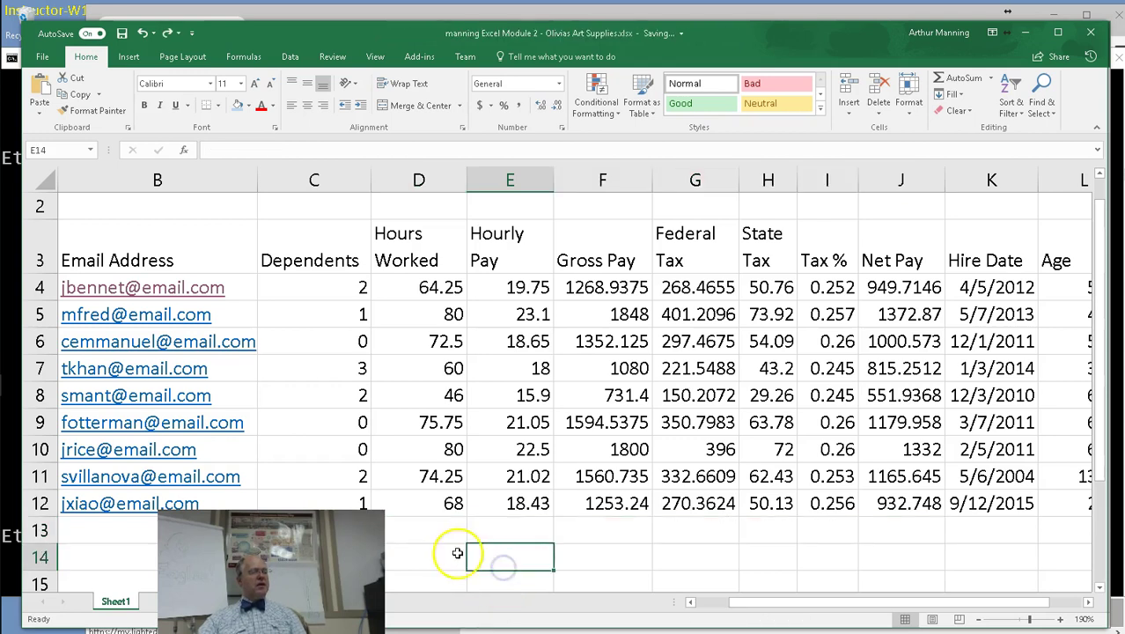
drag(435, 531, 630, 531)
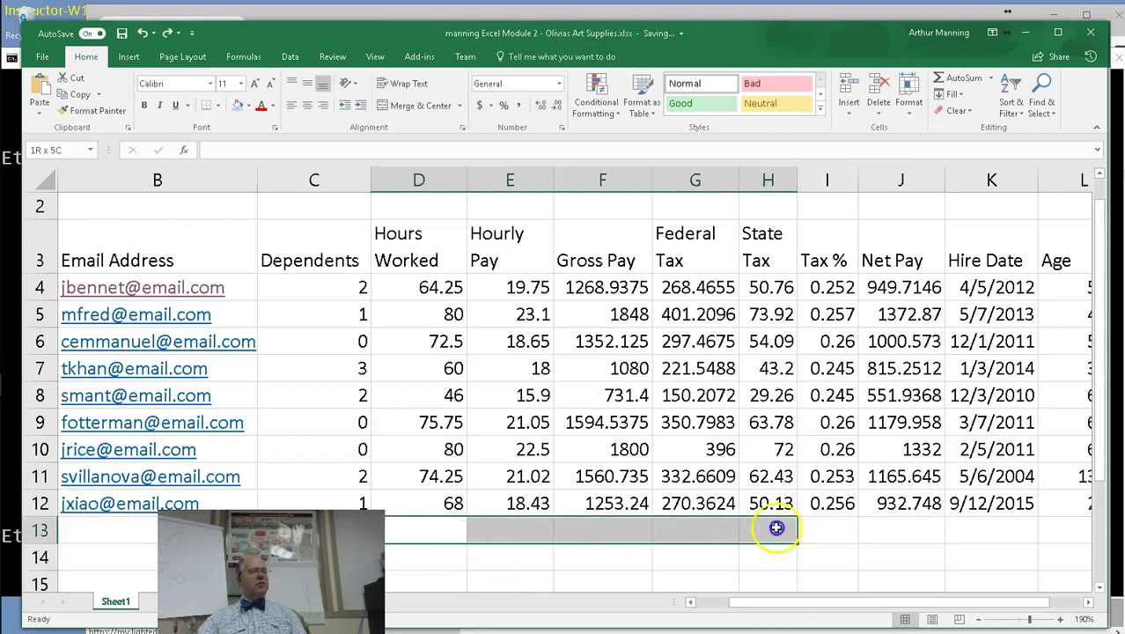
drag(783, 528, 901, 535)
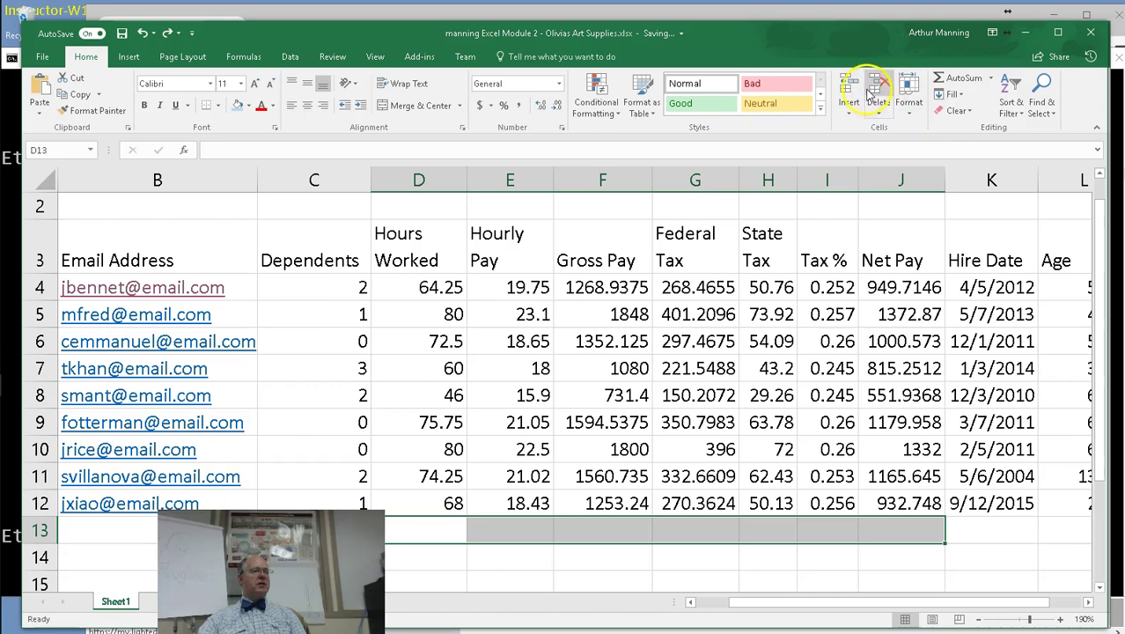
click(949, 79)
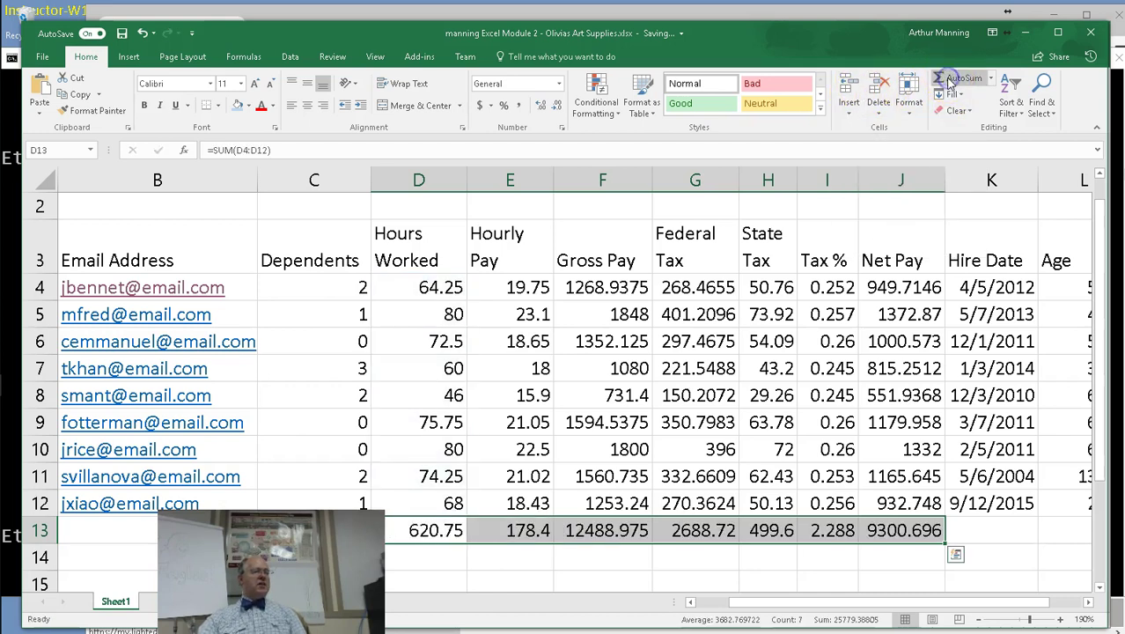
click(985, 529)
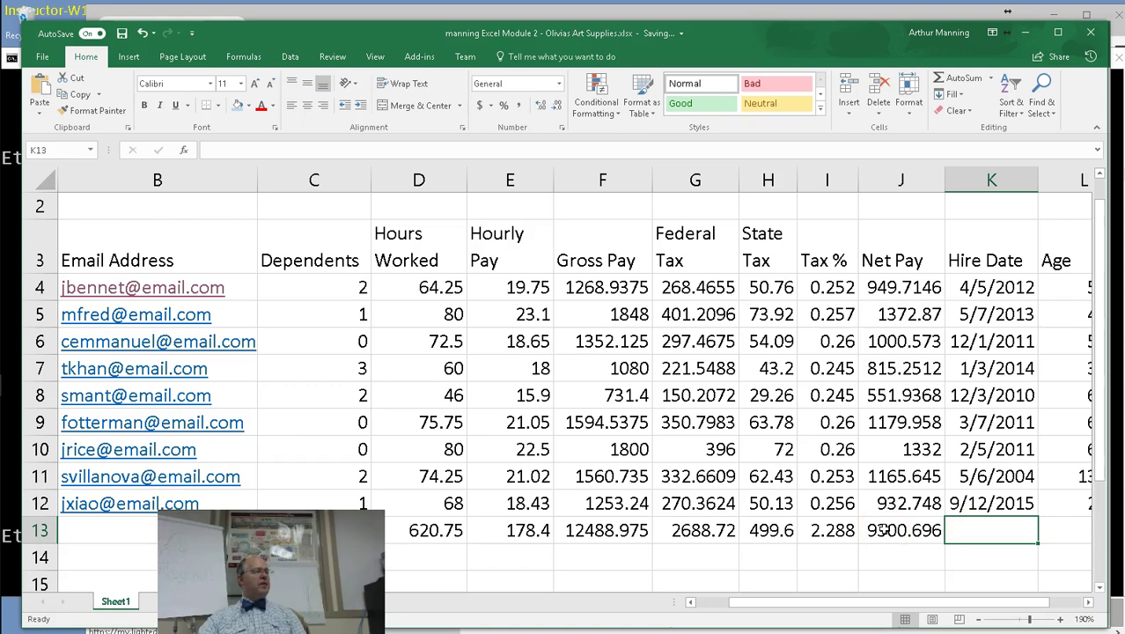
Narrow the Email Address column back down.
click(545, 561)
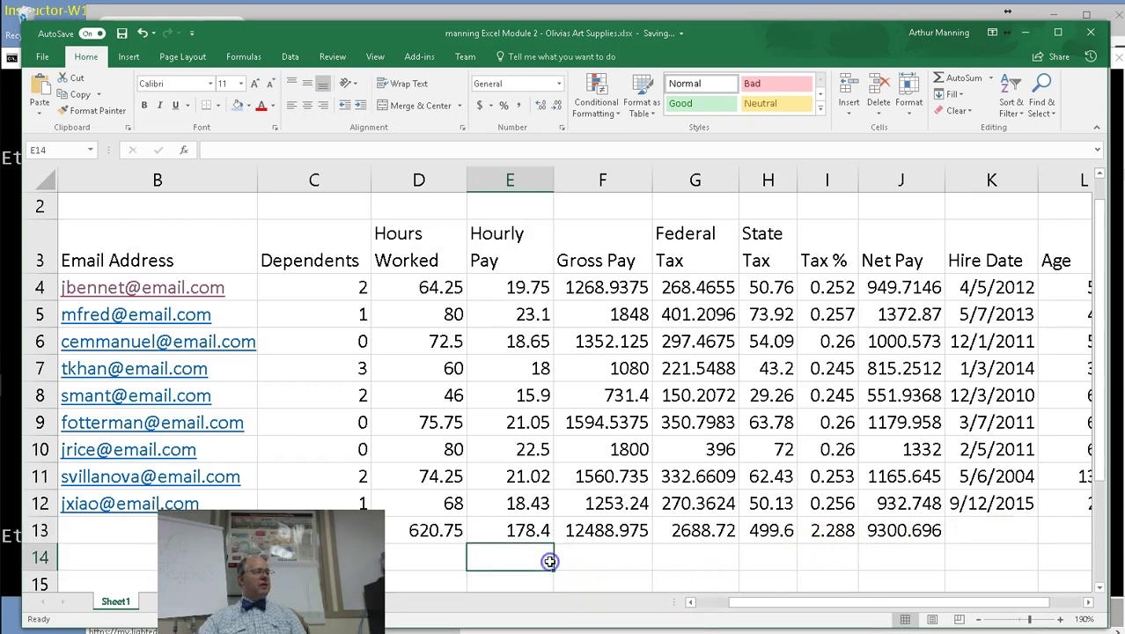
scroll(115, 573, up, 1)
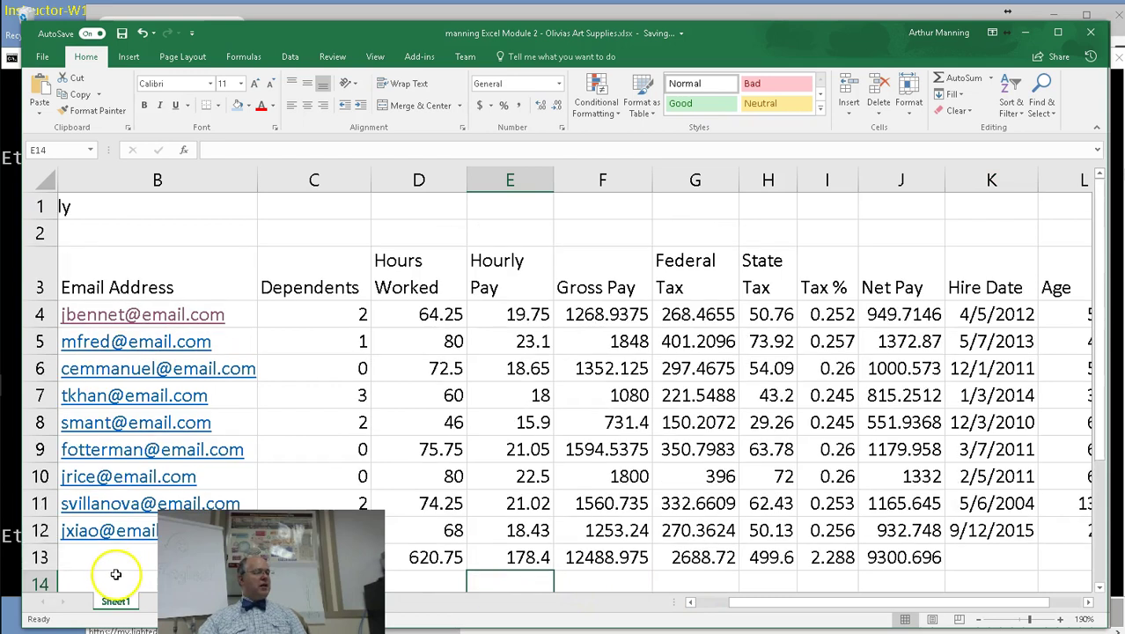
scroll(116, 573, down, 1)
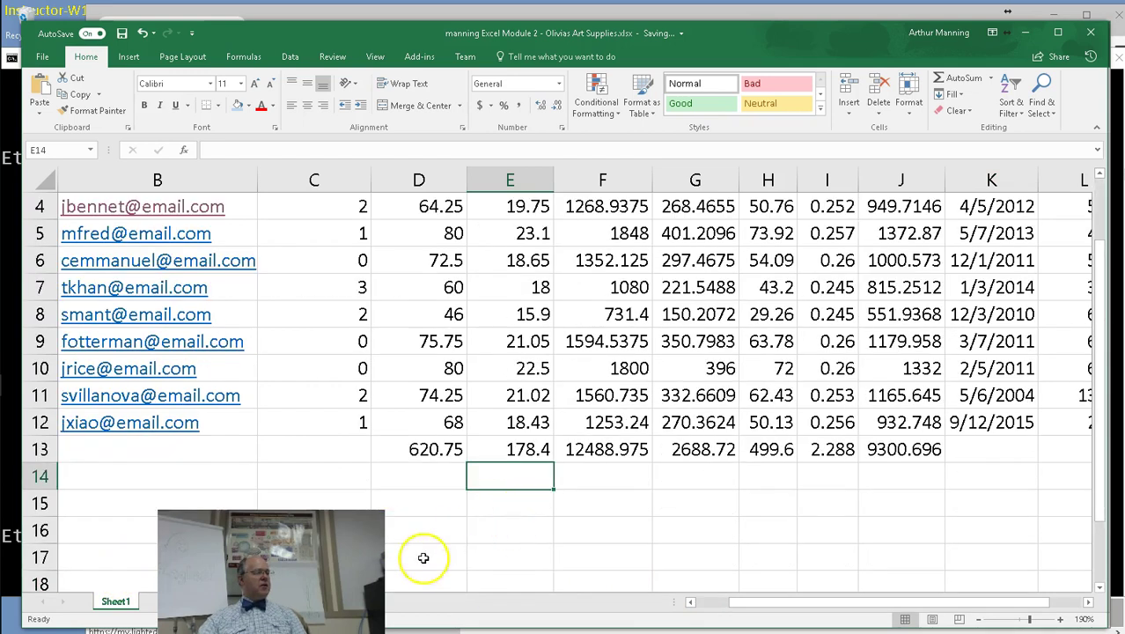
drag(778, 604, 756, 609)
drag(393, 179, 321, 184)
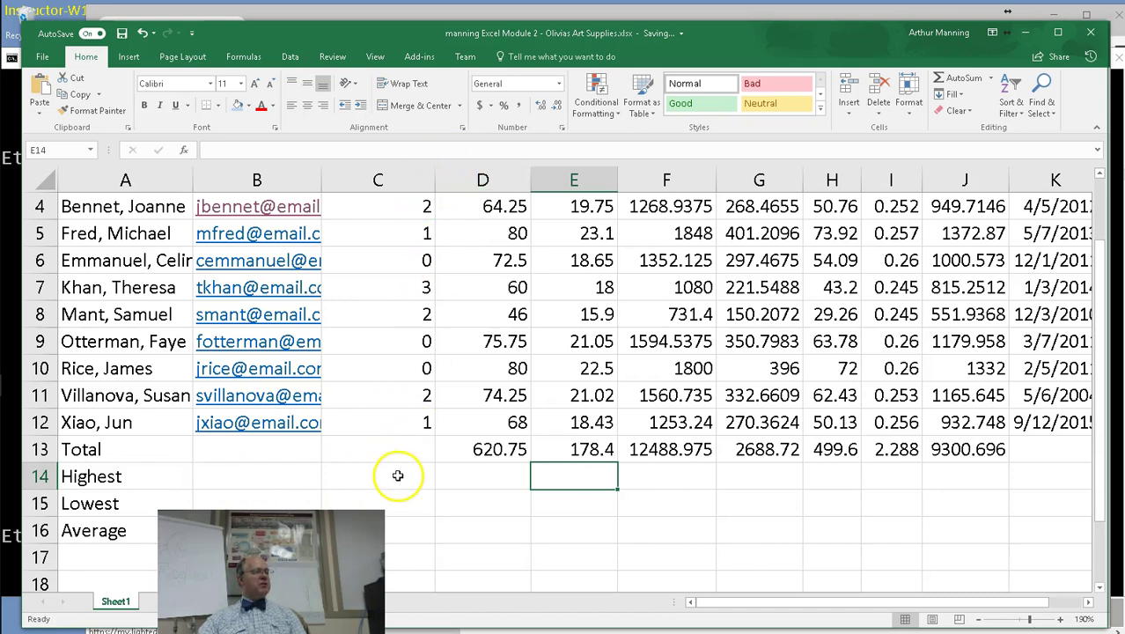
Enter =MAX(C4:C12) in C14, showing 3 as the highest number of dependents.
click(398, 475)
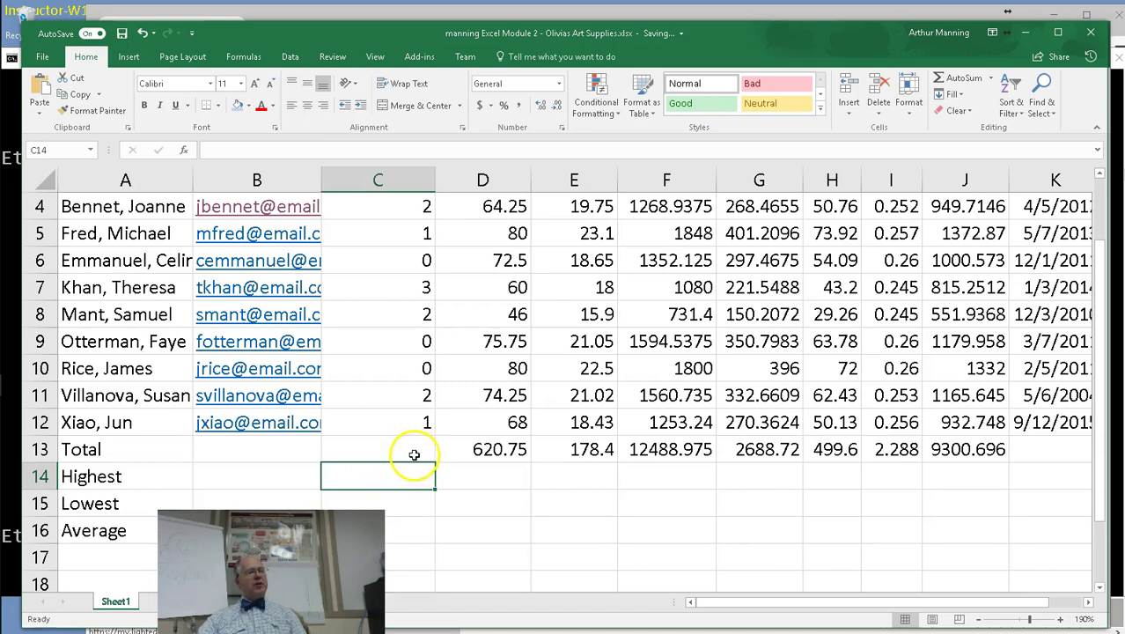
click(993, 78)
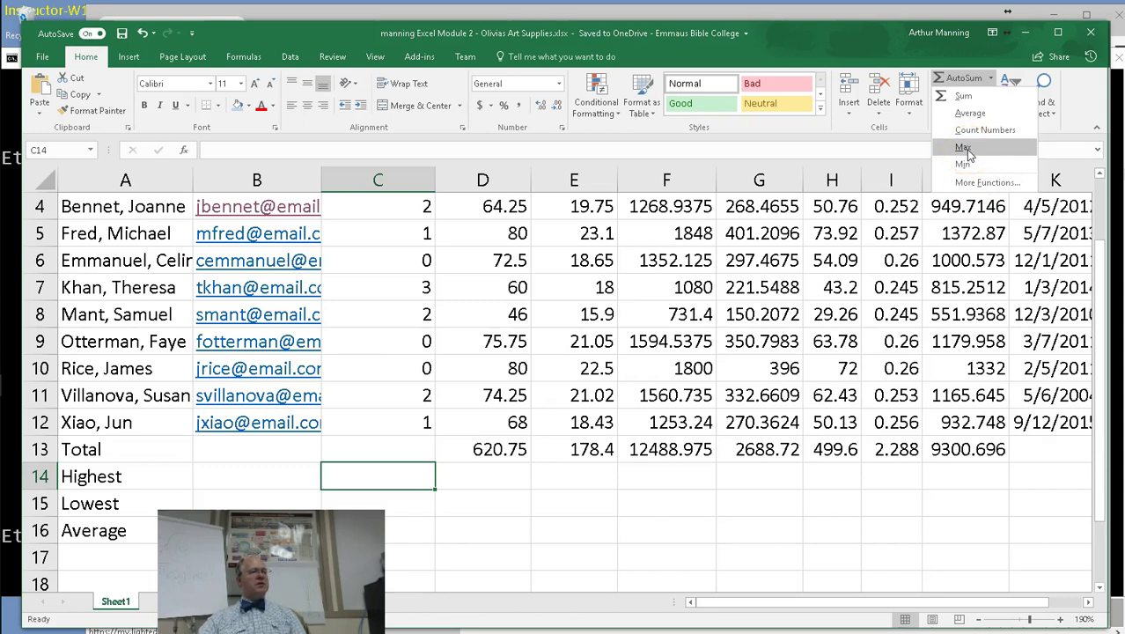
click(964, 147)
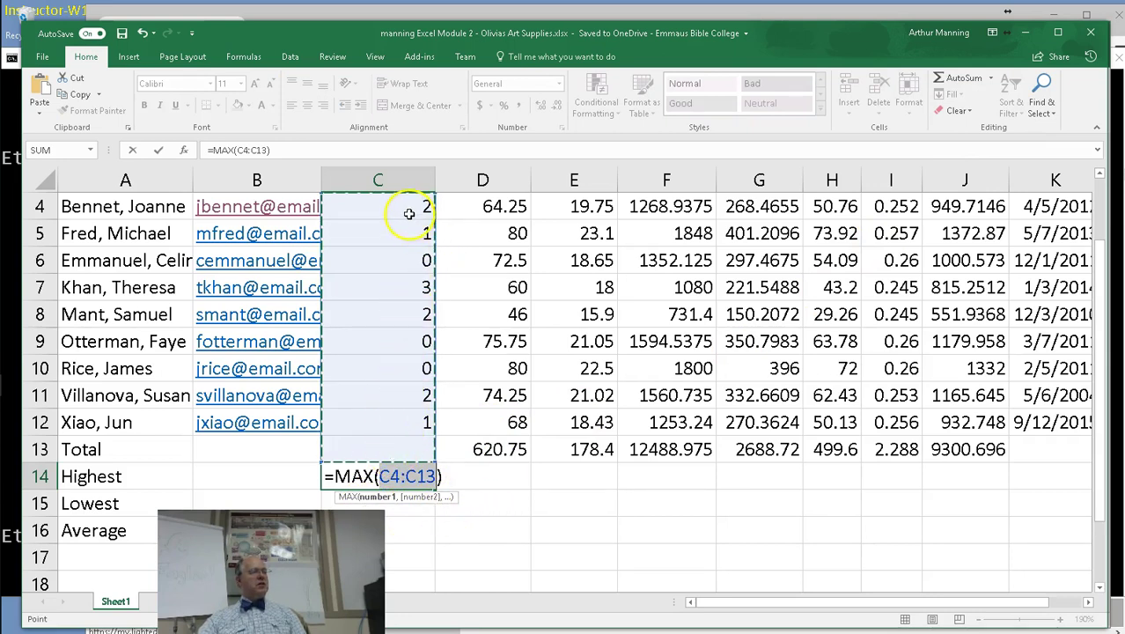
drag(406, 210, 394, 426)
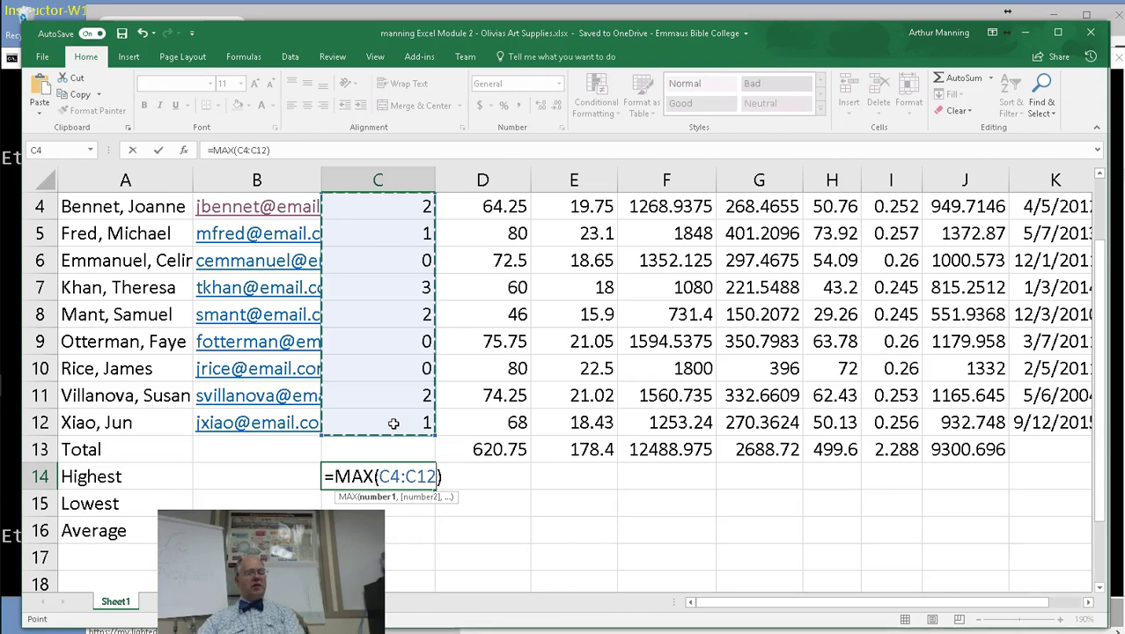
key(Return)
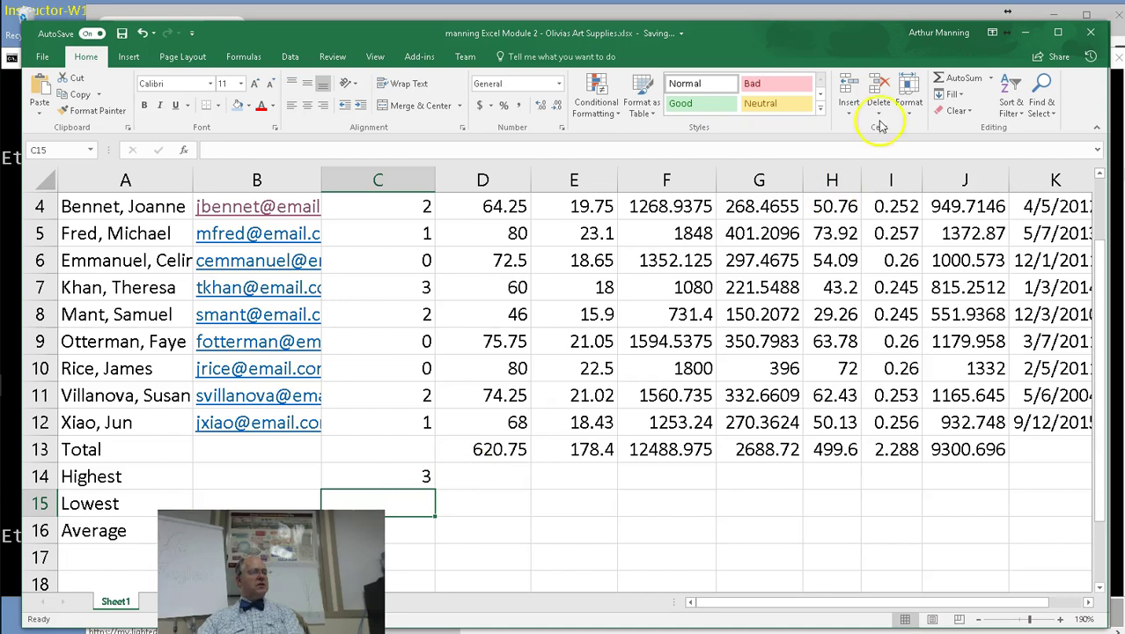
Enter =MIN(C4:C12) in C15, showing 0 as the lowest number of dependents.
click(991, 81)
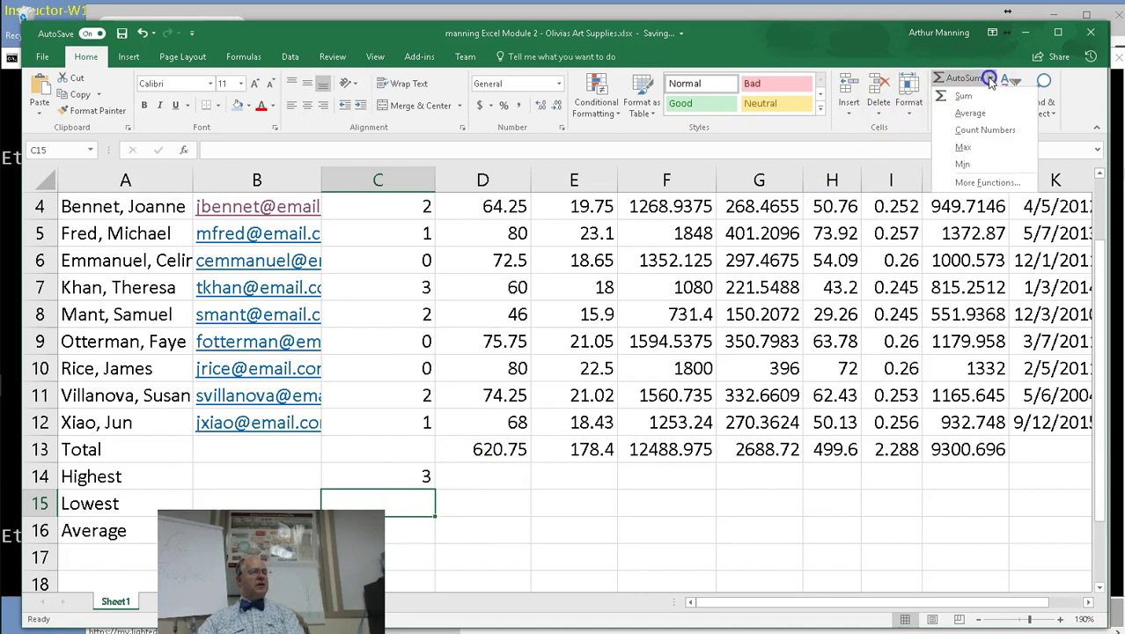
click(964, 165)
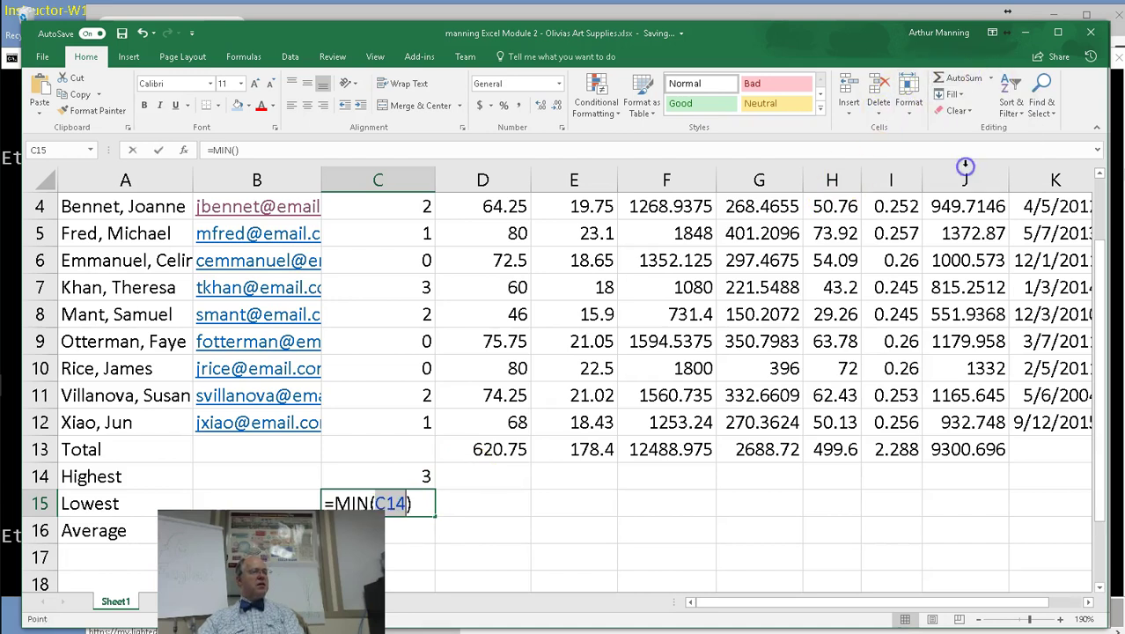
drag(399, 423, 411, 216)
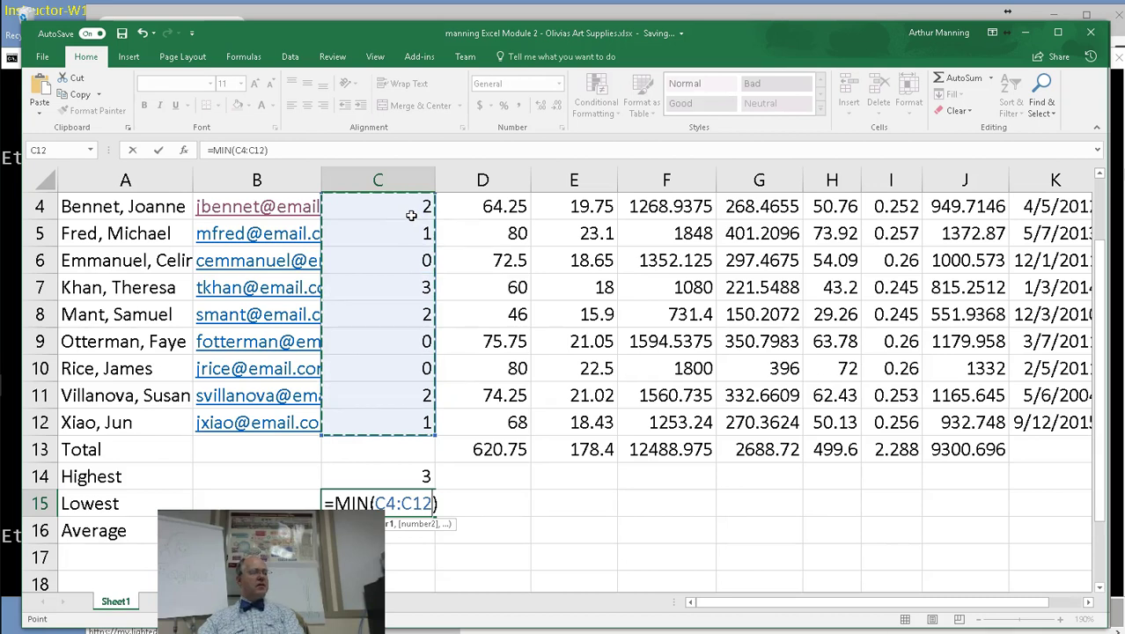
key(Return)
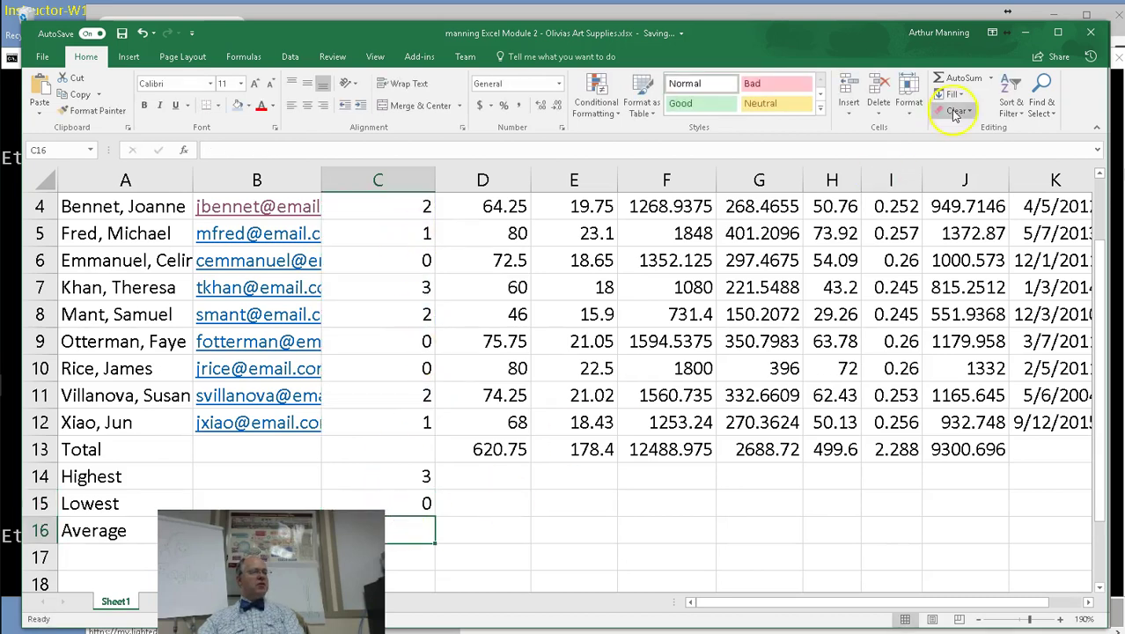
Enter =AVERAGE(C4:C12) in C16, giving about 1.22 average dependents.
click(990, 77)
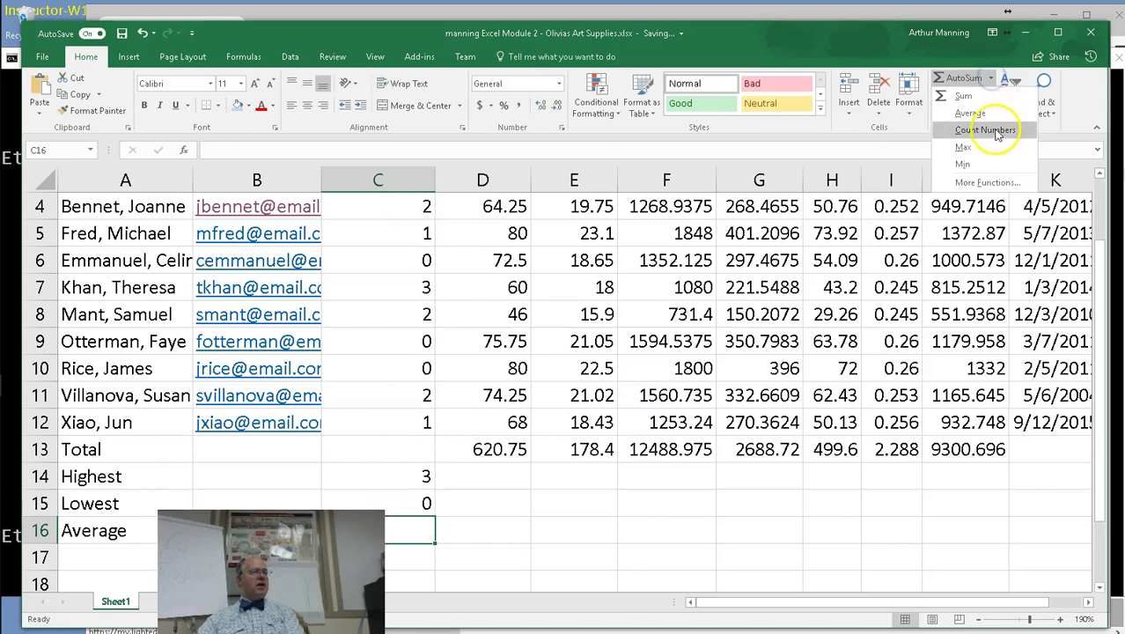
click(970, 113)
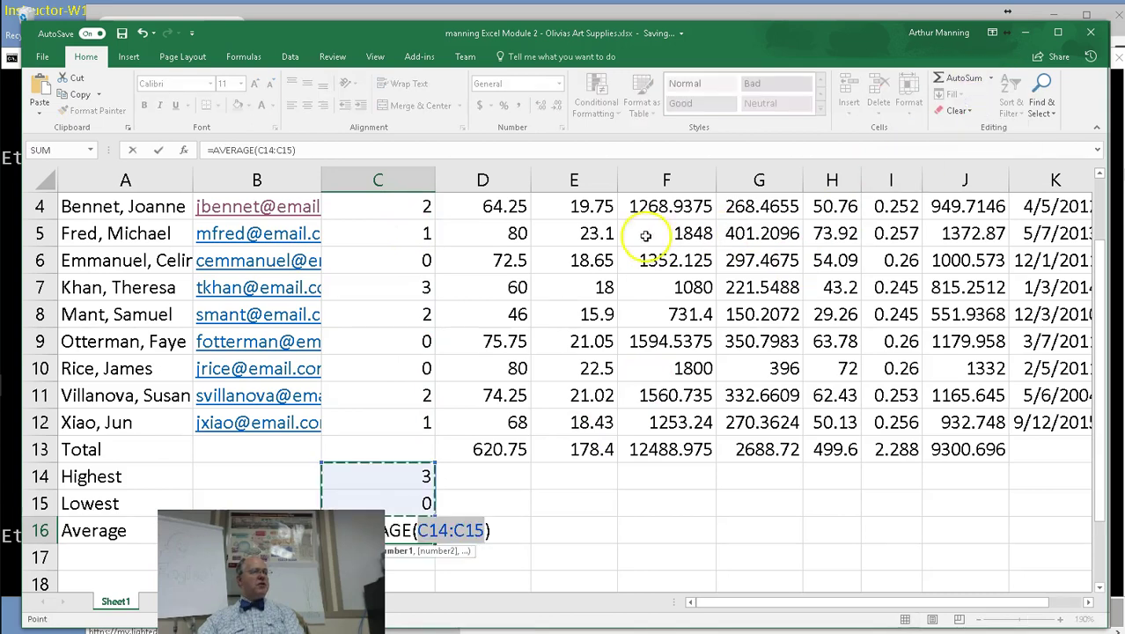
drag(382, 204, 383, 425)
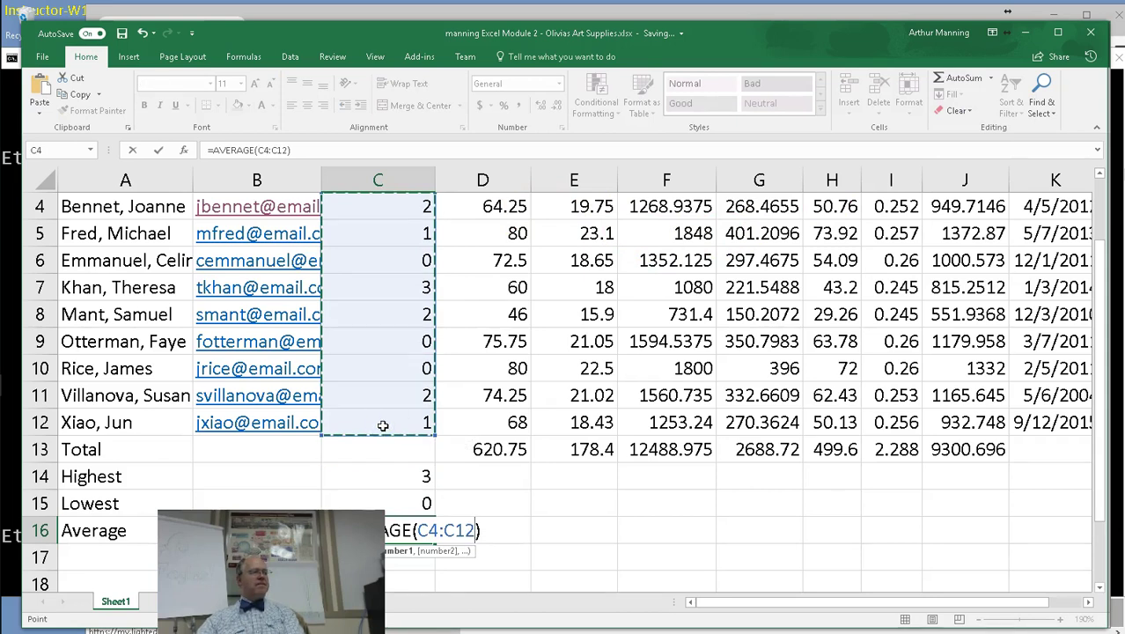
key(Return)
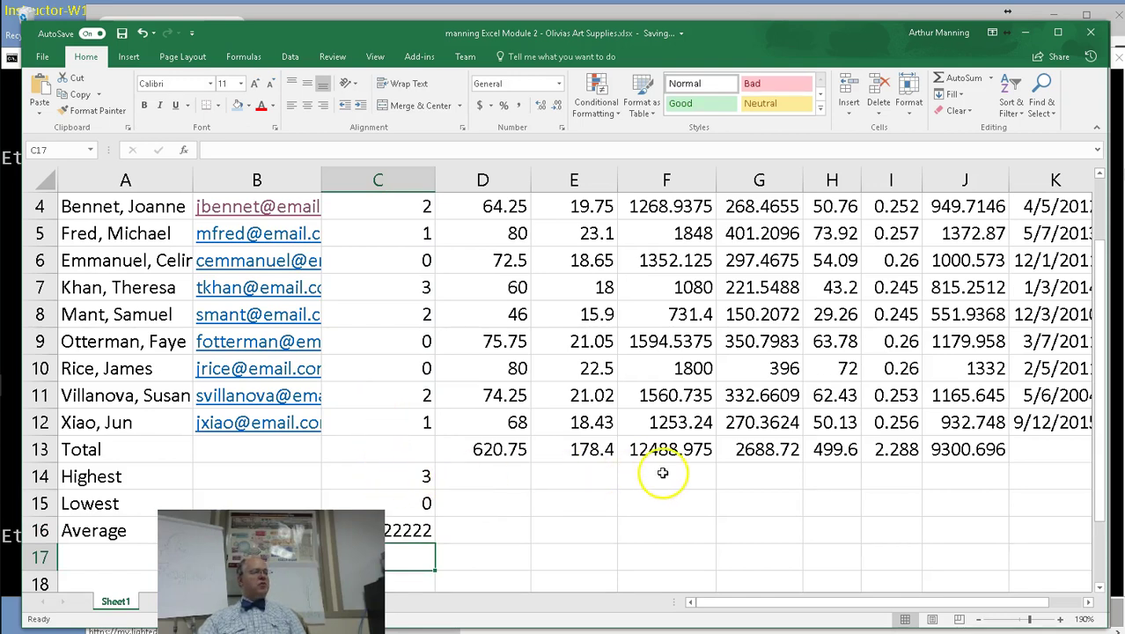
Copy the C14:C16 MAX, MIN and AVERAGE formulas across through column J.
click(1100, 176)
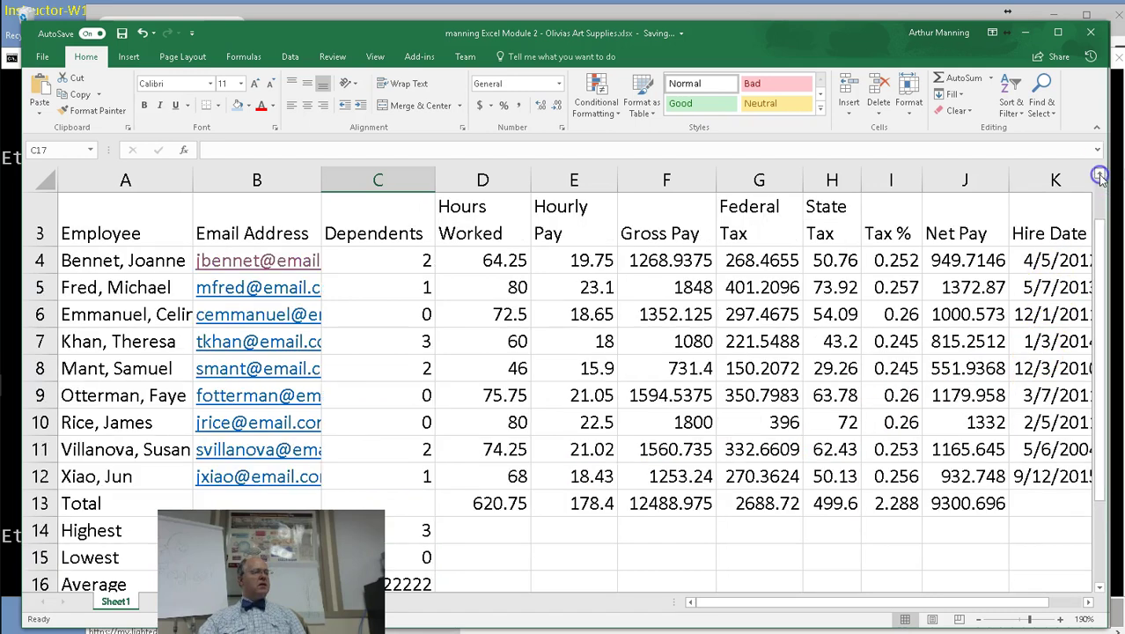
drag(429, 529, 416, 583)
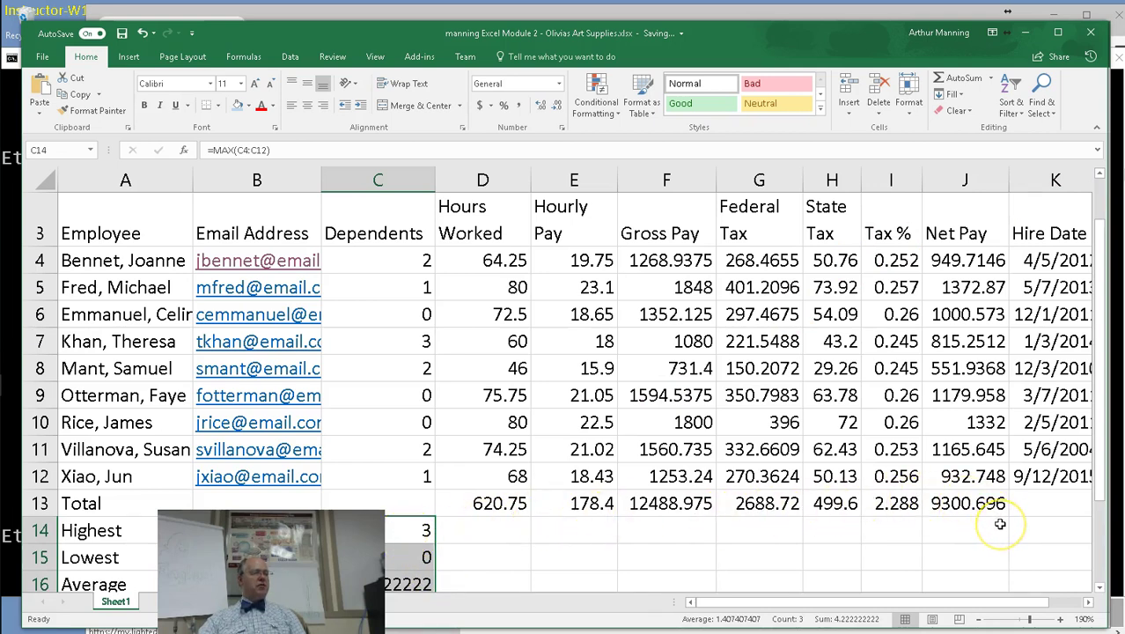
click(927, 533)
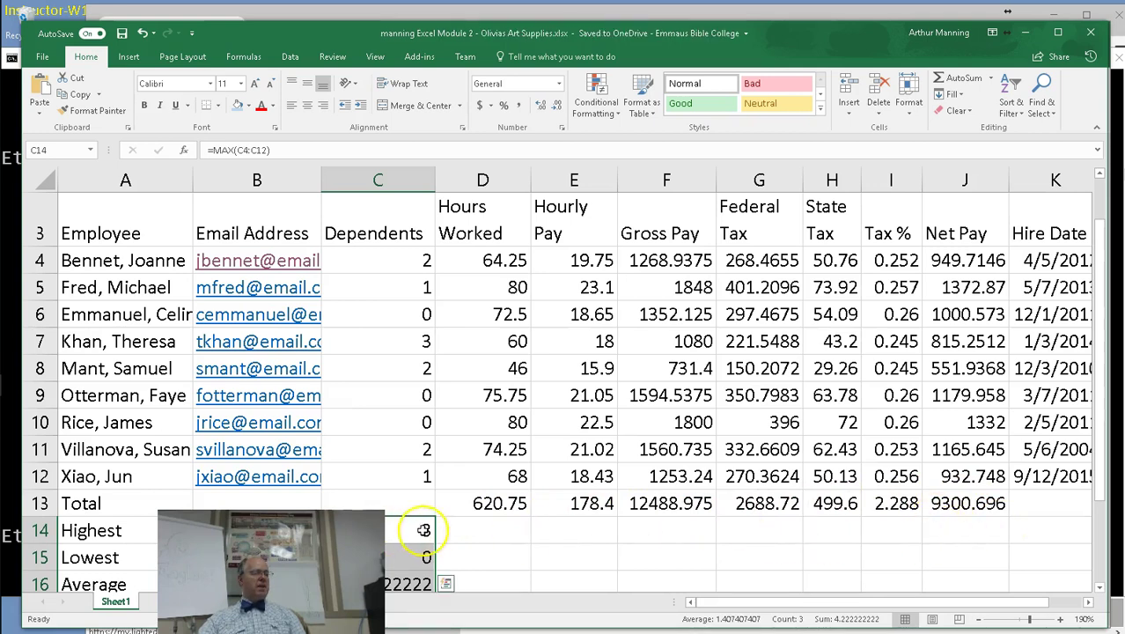
mouse_move(434, 548)
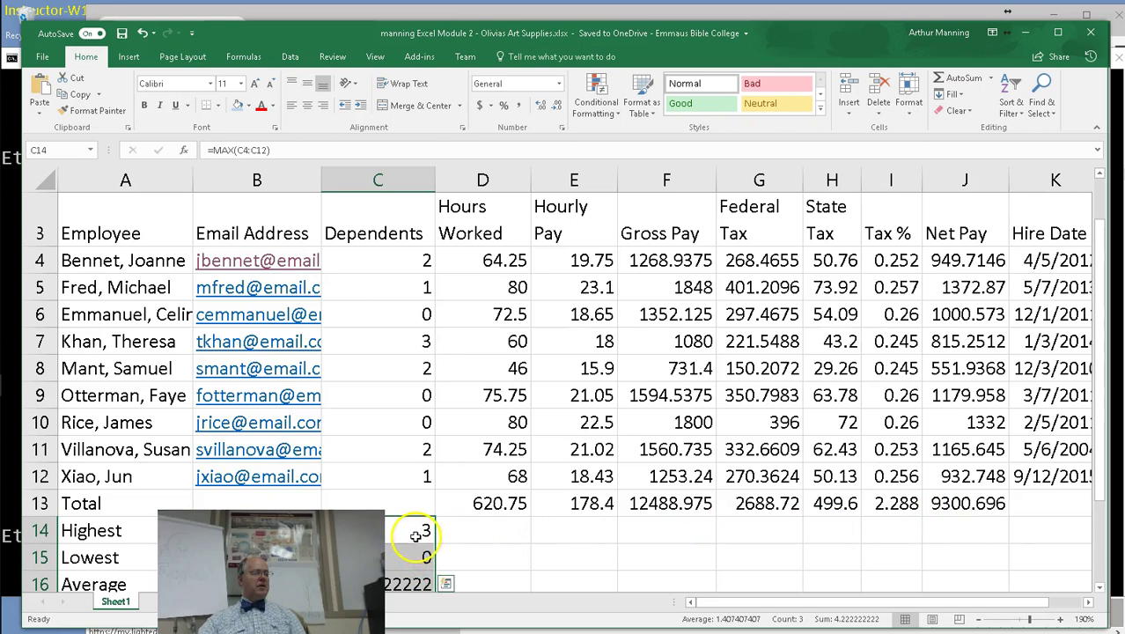
scroll(458, 576, down, 1)
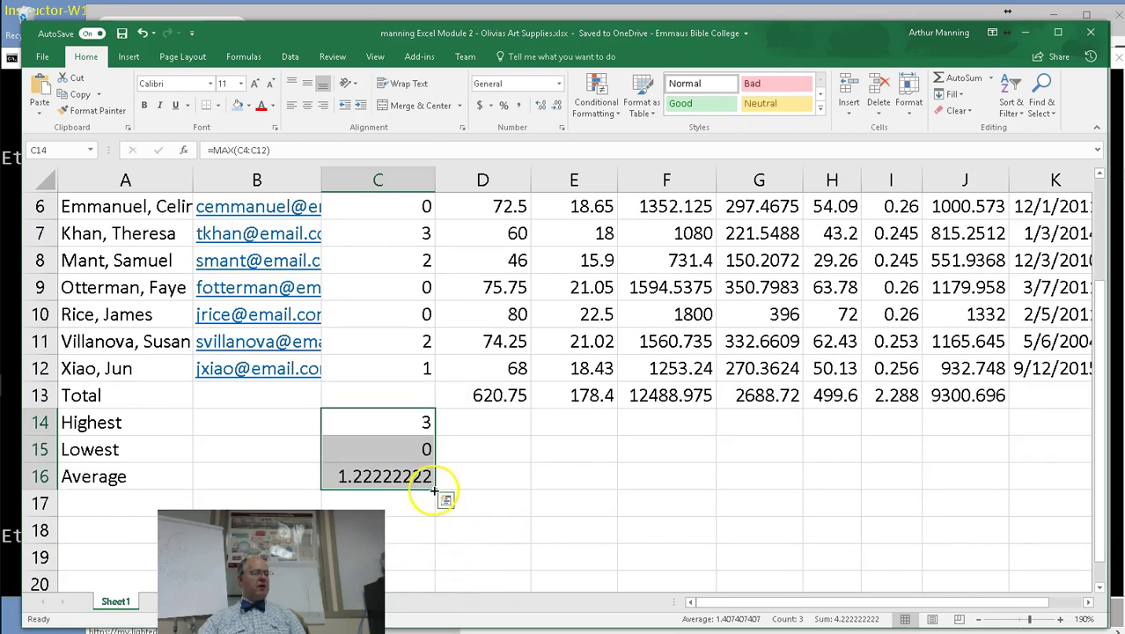
drag(434, 490, 990, 472)
scroll(866, 524, up, 1)
scroll(865, 526, up, 1)
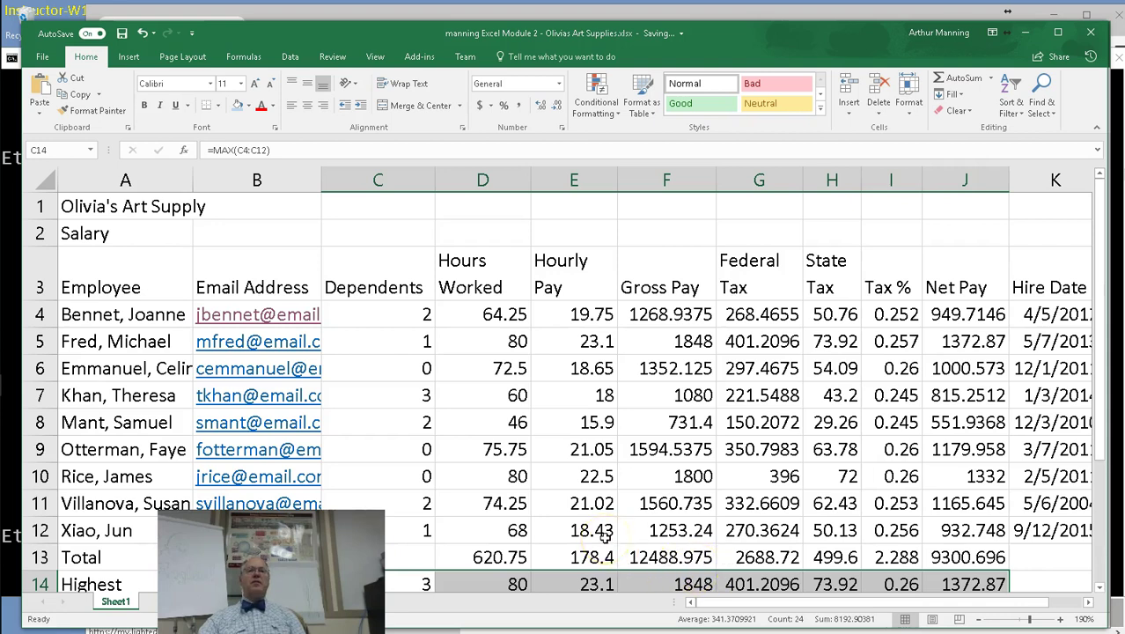
scroll(651, 546, down, 1)
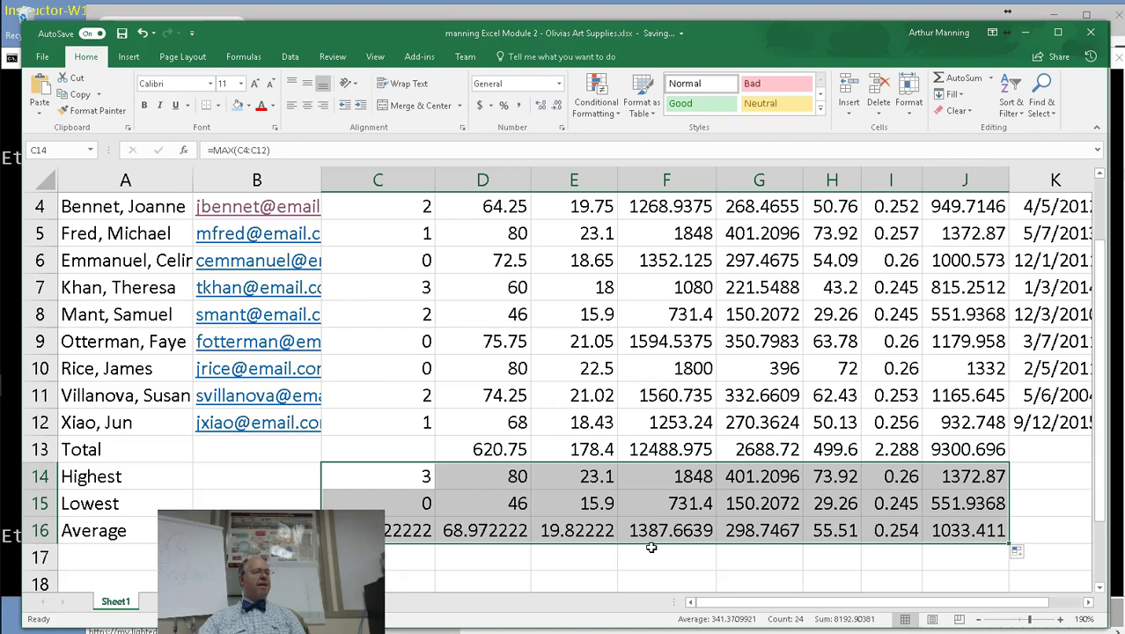
scroll(651, 546, up, 1)
scroll(537, 557, down, 1)
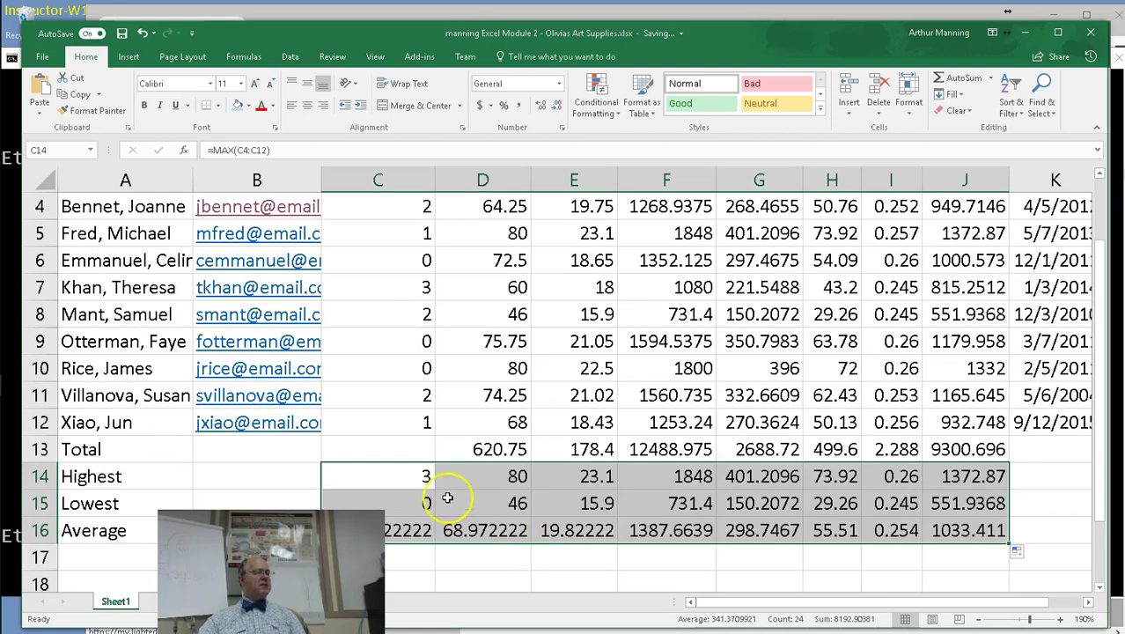
double_click(384, 475)
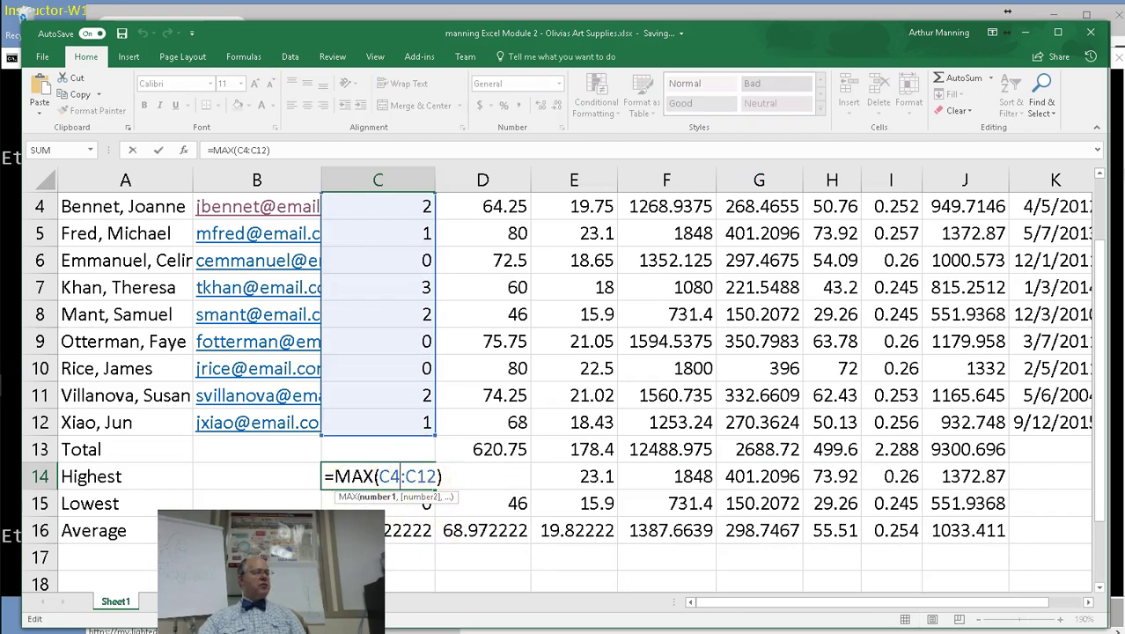
Replace C14 with =MAX(C4:C12) through AutoSum Max, so it shows 3.
click(304, 477)
click(363, 476)
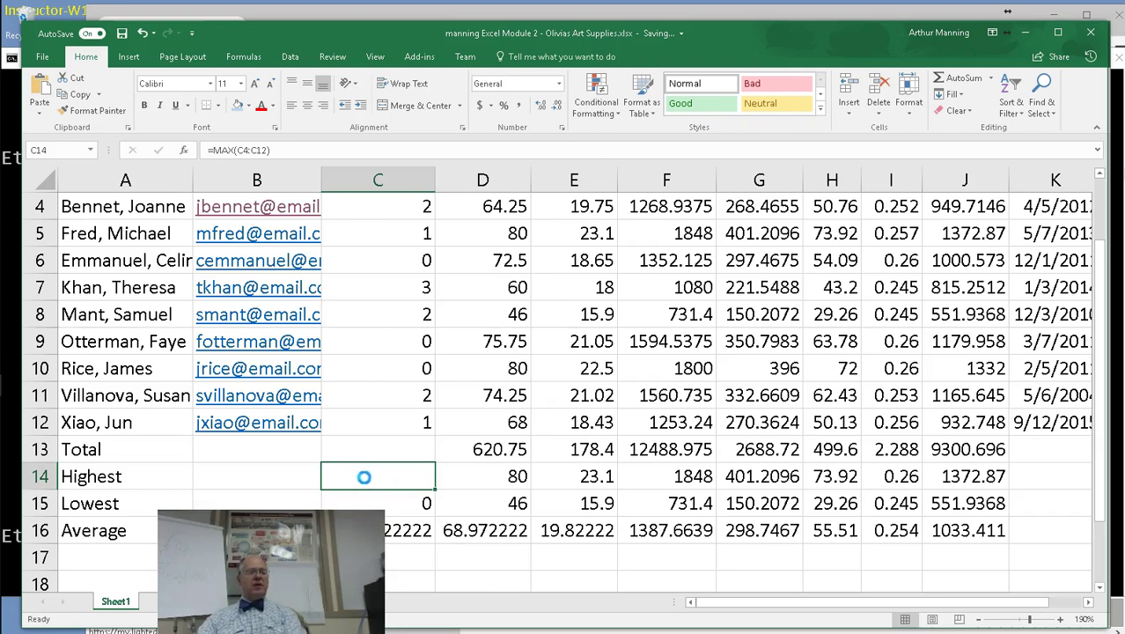
key(Delete)
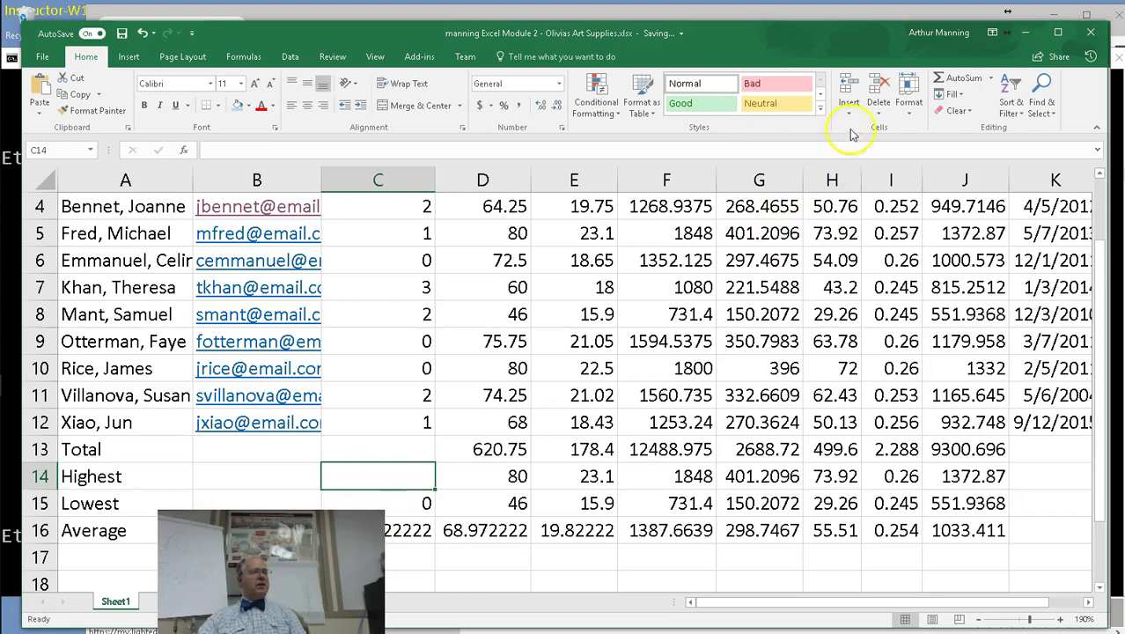
click(992, 78)
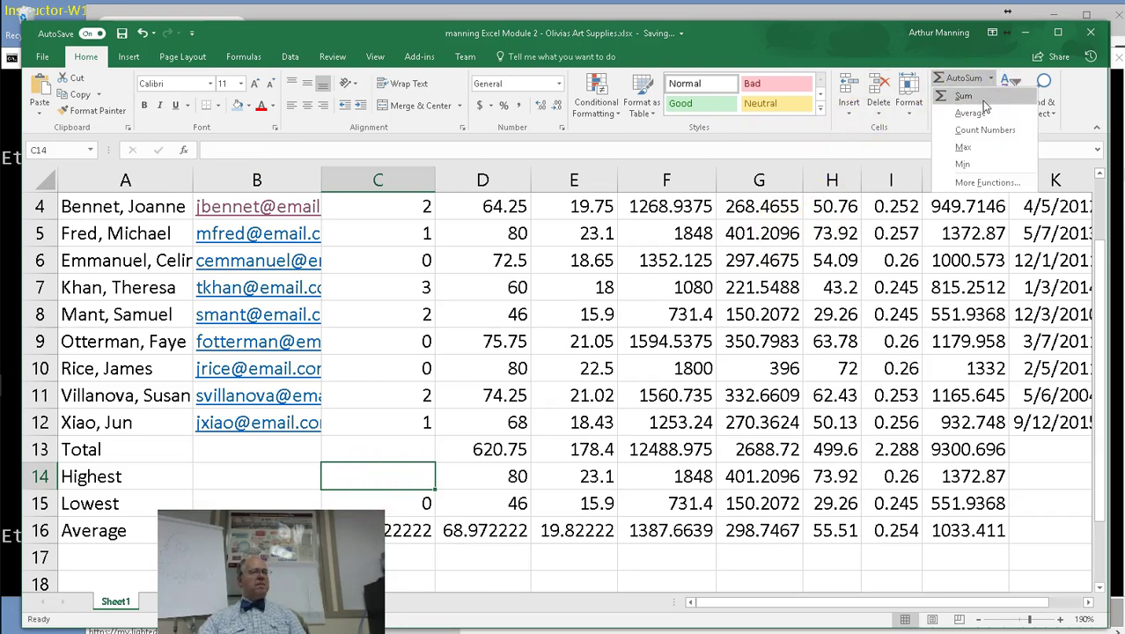
click(969, 147)
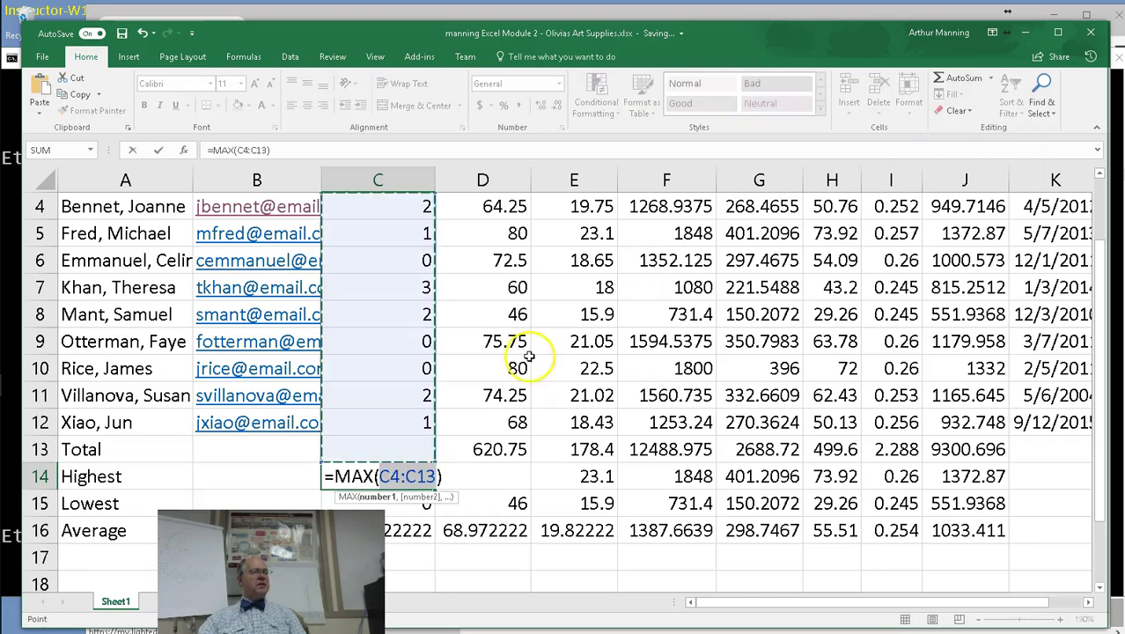
drag(396, 208, 393, 425)
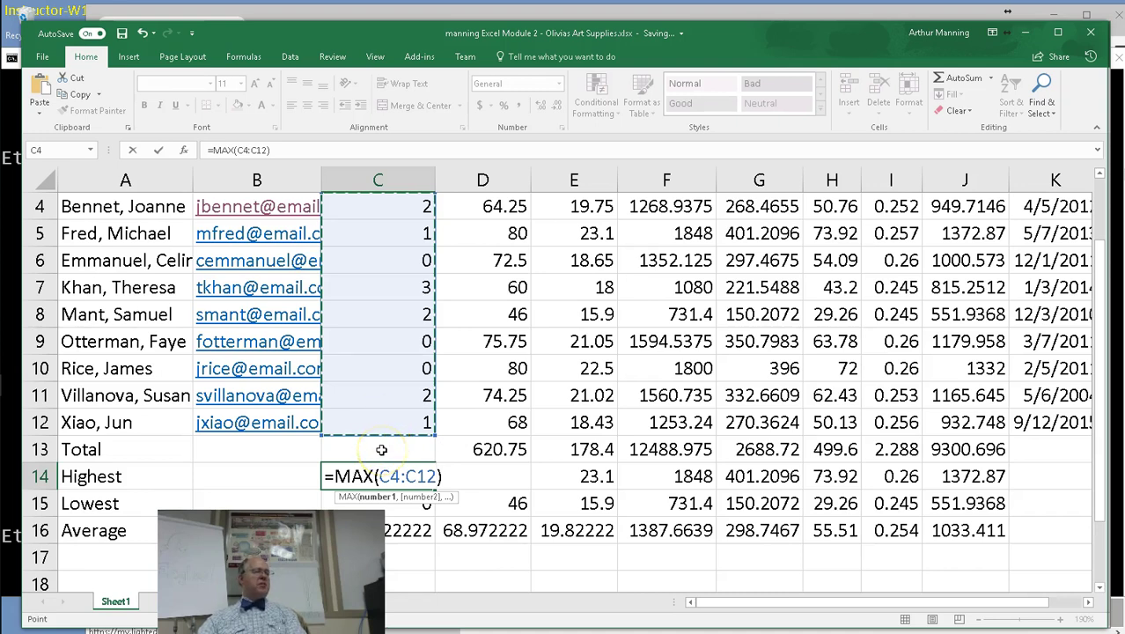
key(Return)
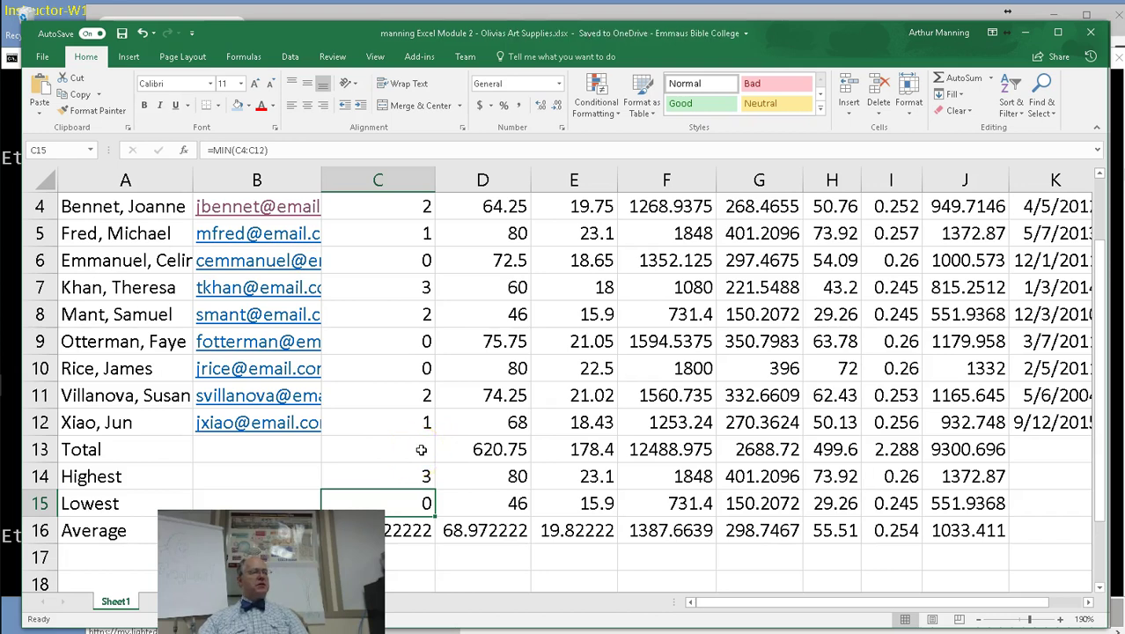
Inspect the =MAX(C4:C12) formula in C14 and keep it unchanged.
double_click(405, 477)
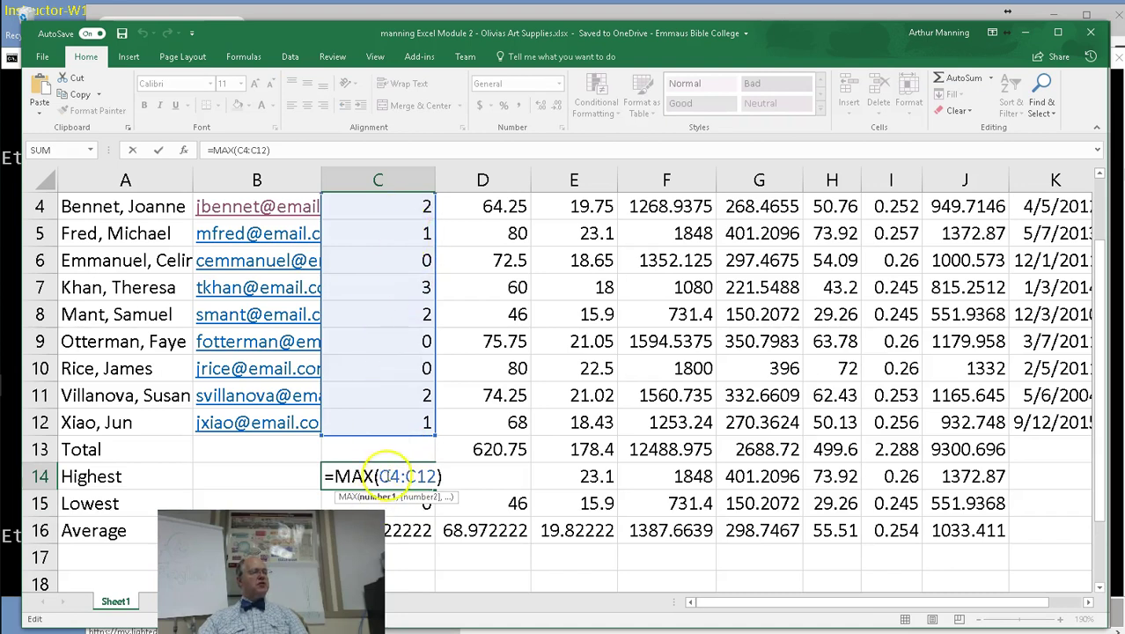
click(390, 475)
key(Return)
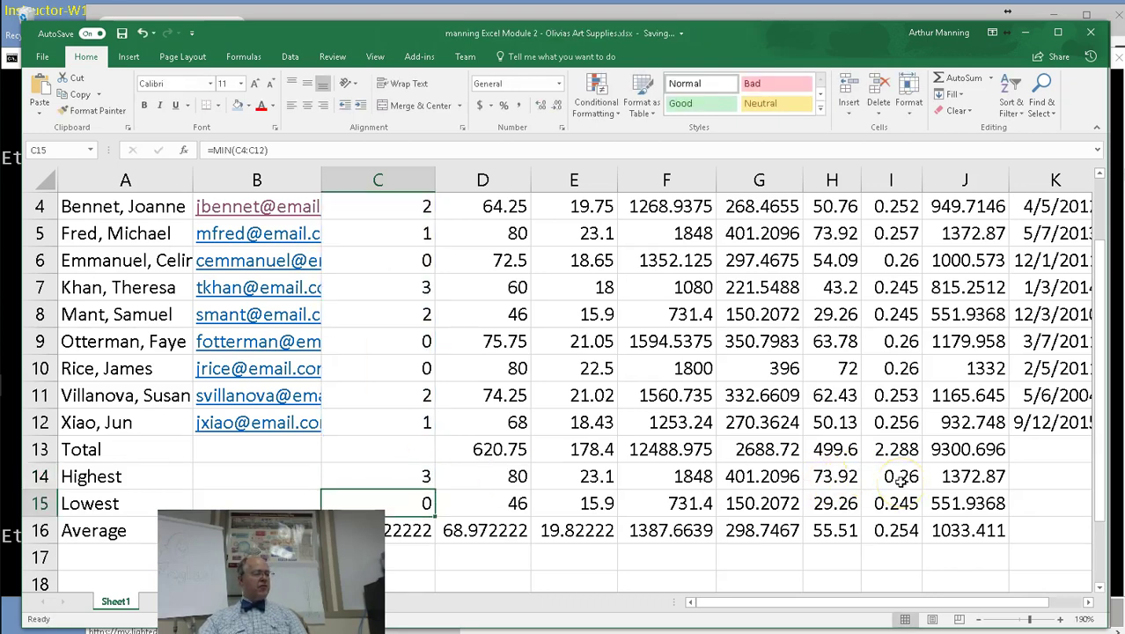
Fill I12's tax-rate formula down into I13, giving =(G13+H13)/F13.
click(901, 450)
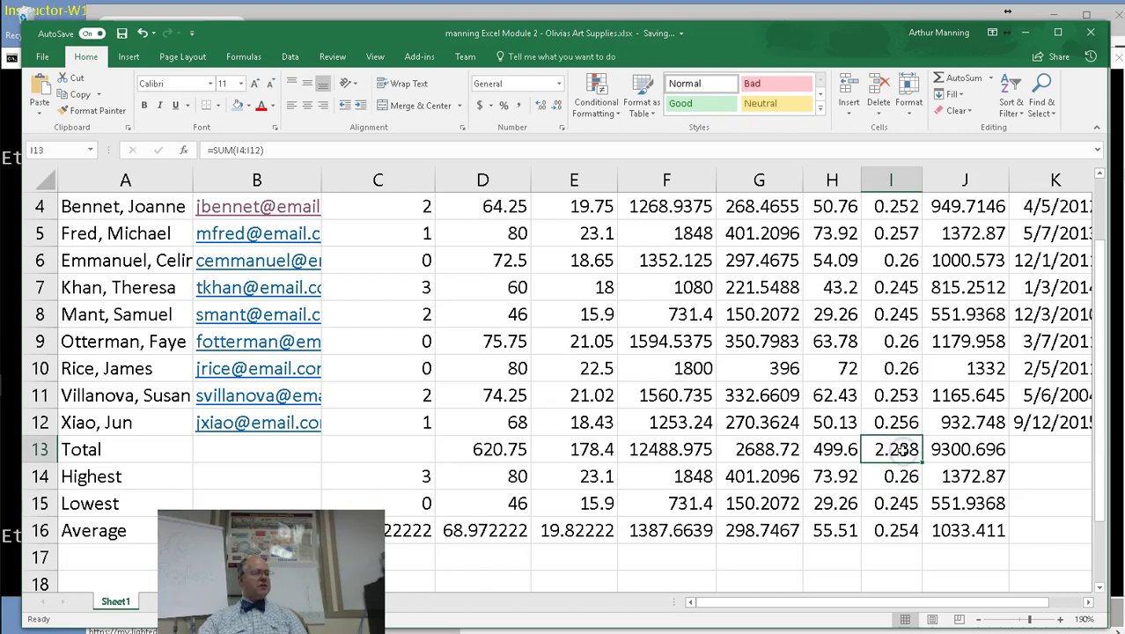
click(901, 450)
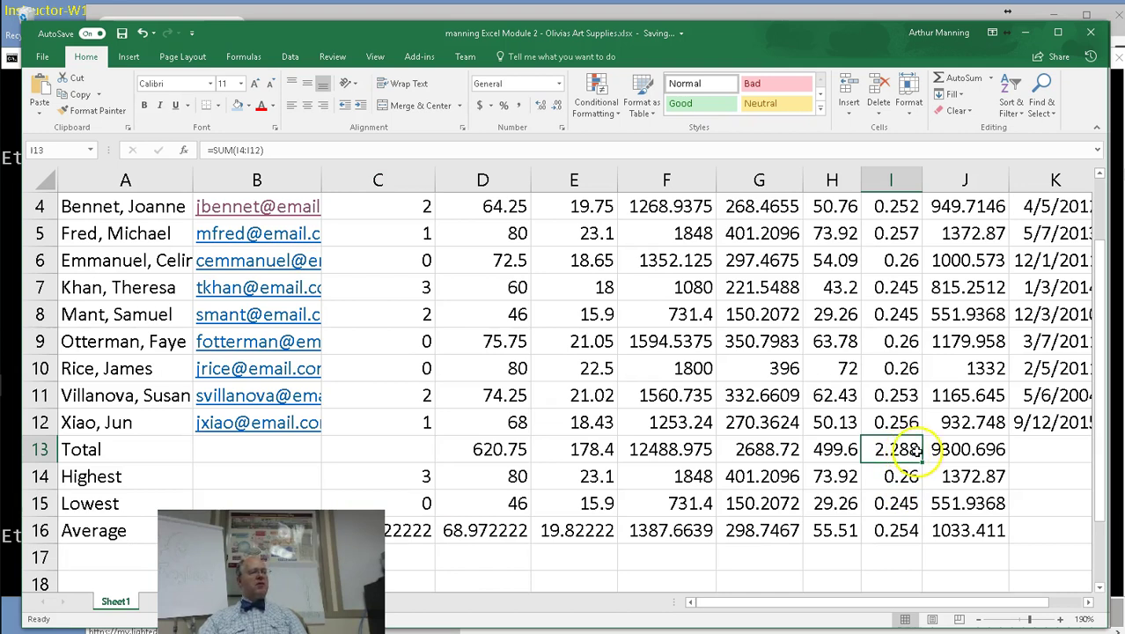
scroll(929, 456, up, 1)
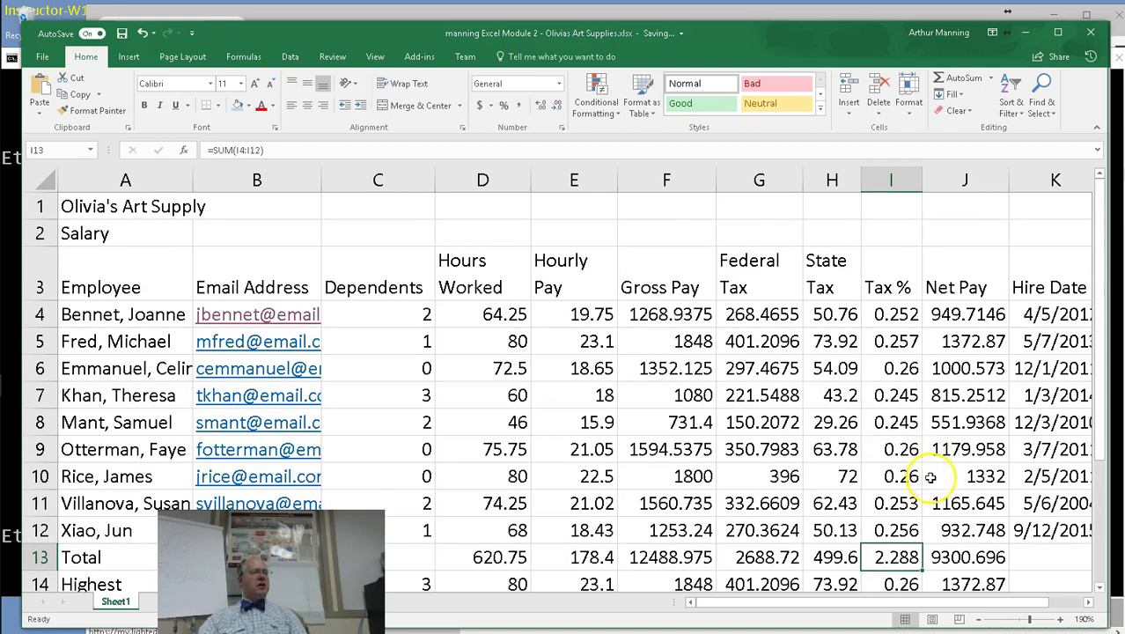
click(907, 535)
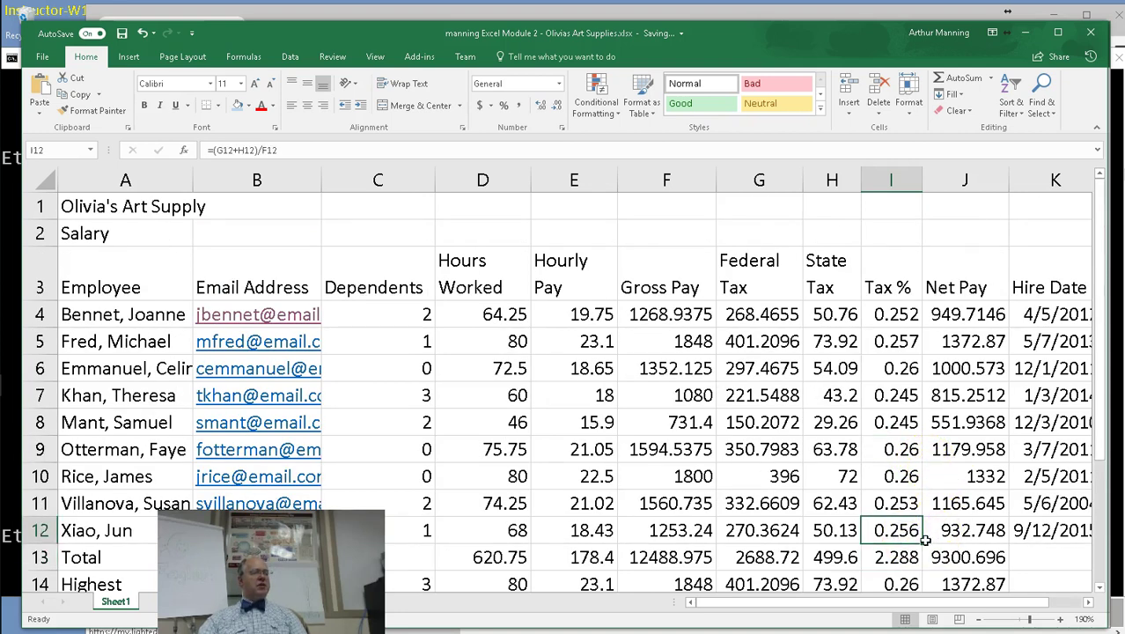
scroll(898, 537, down, 1)
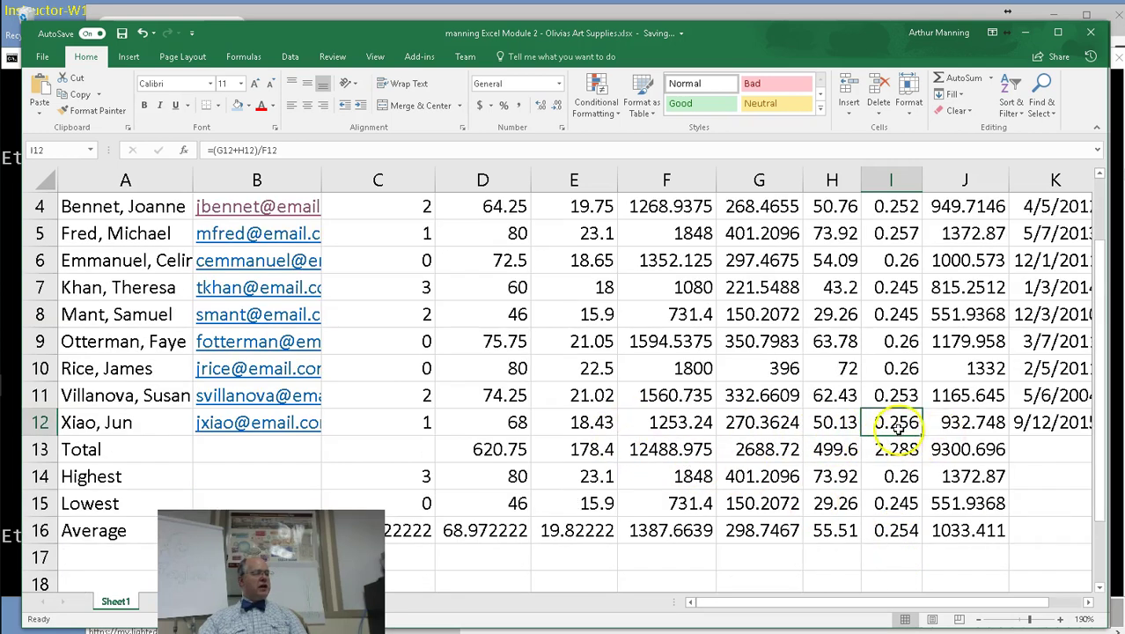
drag(924, 435, 923, 459)
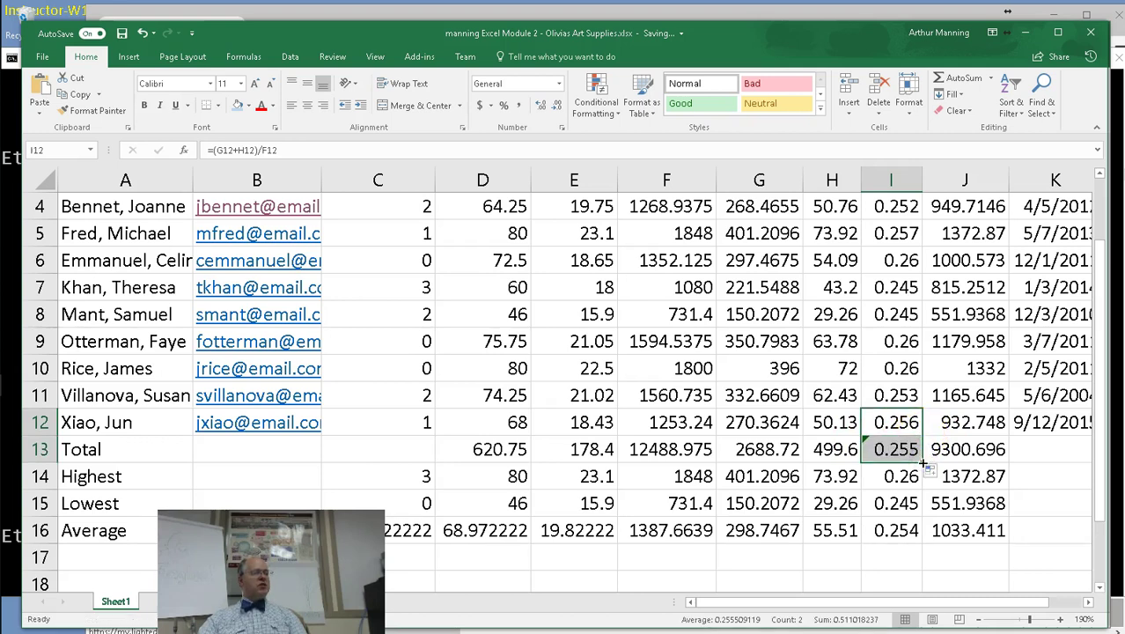
click(894, 451)
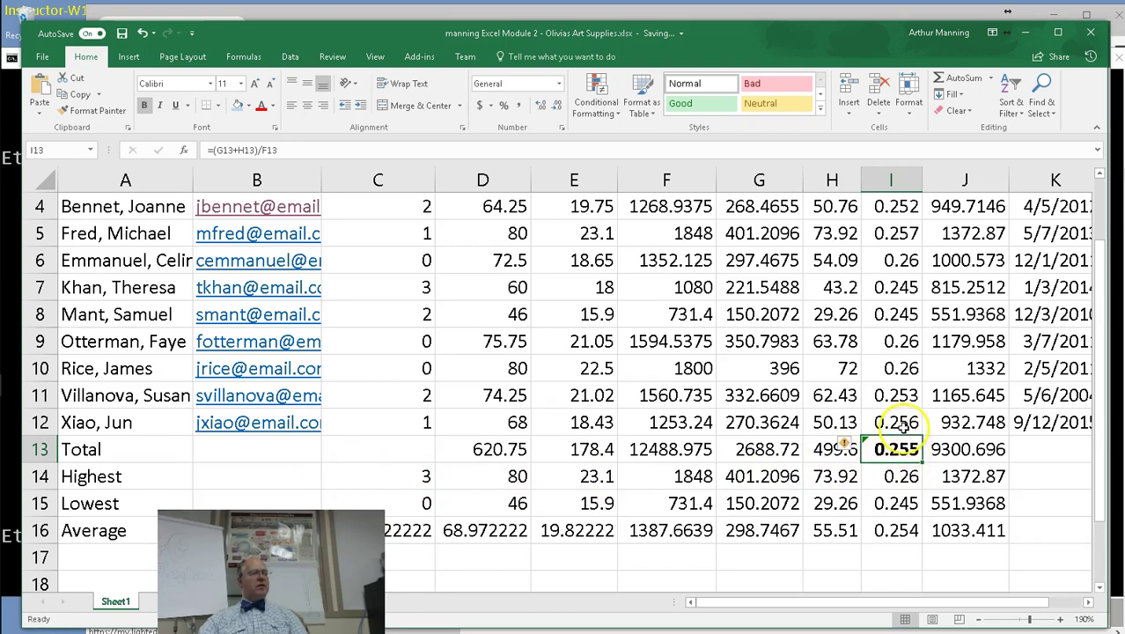
Restore the sum briefly, then copy I12's rate formula into I13 again.
click(903, 422)
drag(922, 435, 921, 453)
click(837, 450)
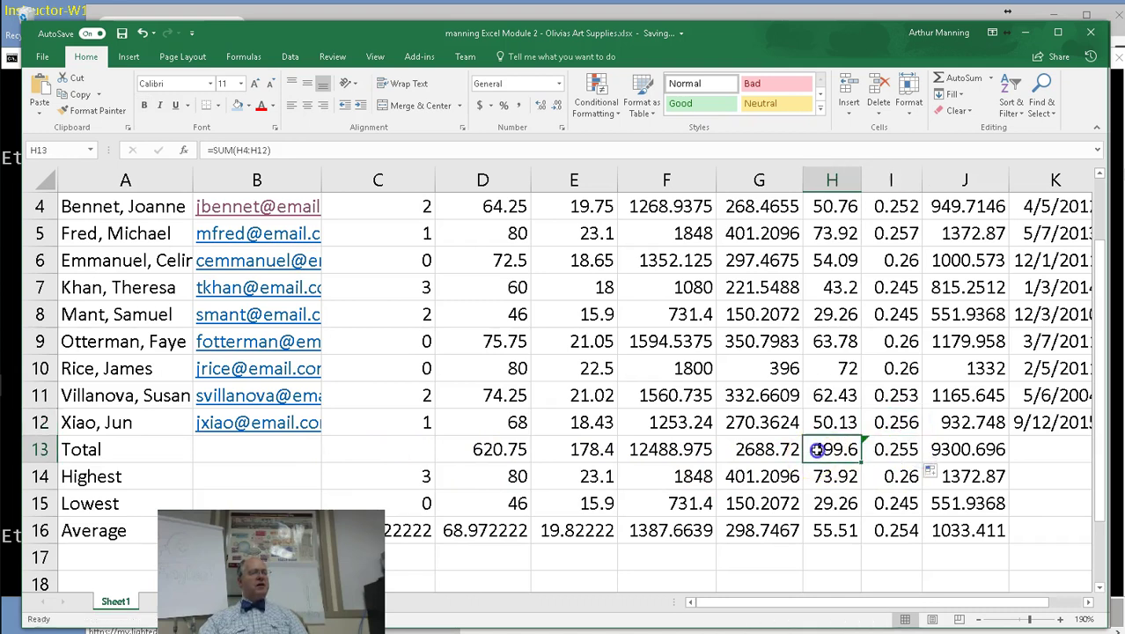
drag(862, 461, 907, 453)
click(896, 424)
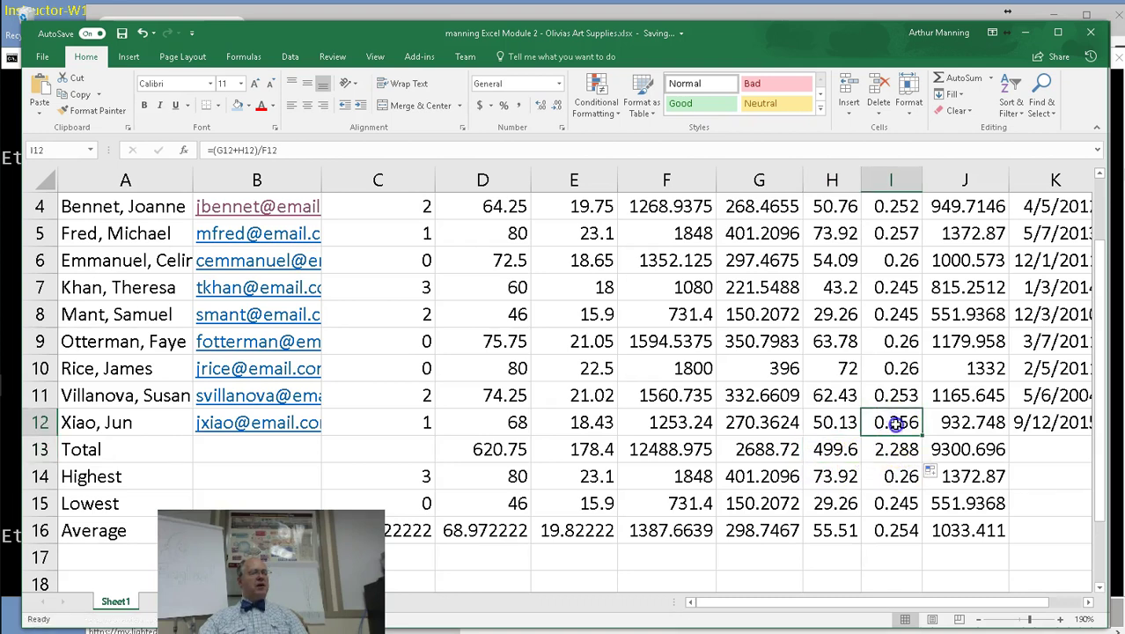
drag(921, 433, 921, 456)
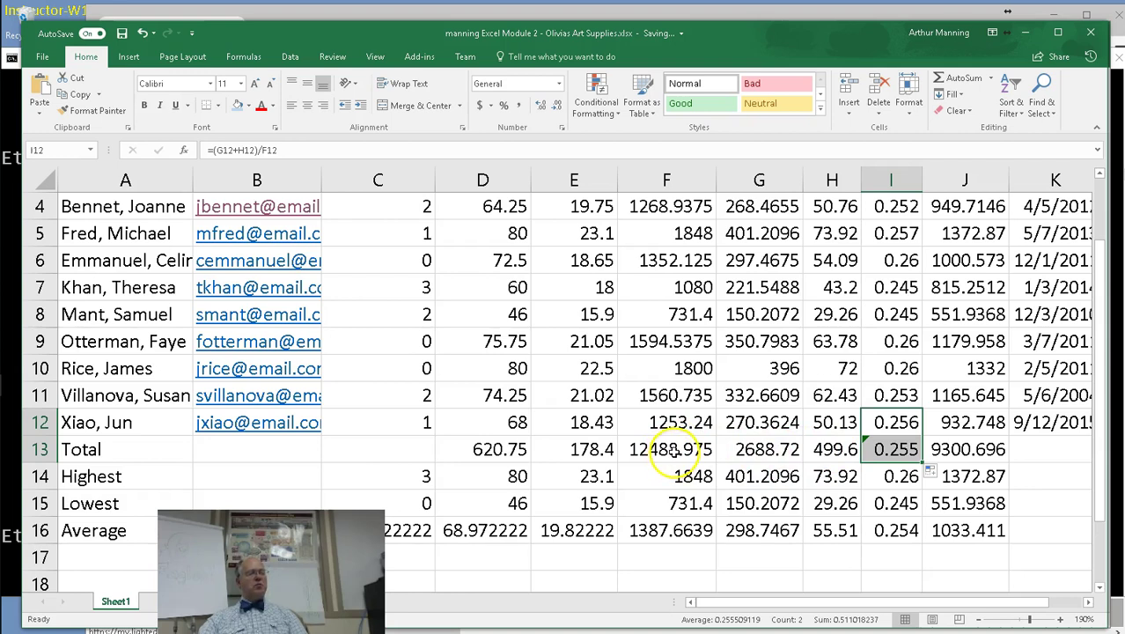
Make the 0.255 Tax % total in I13 bold.
click(896, 450)
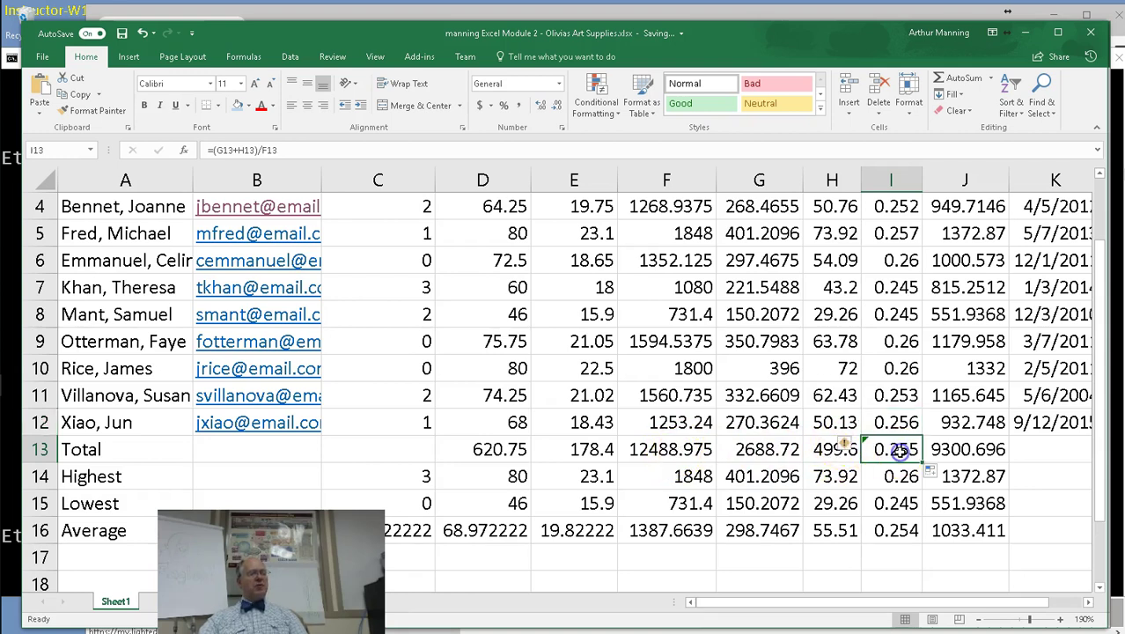
key(ctrl+b)
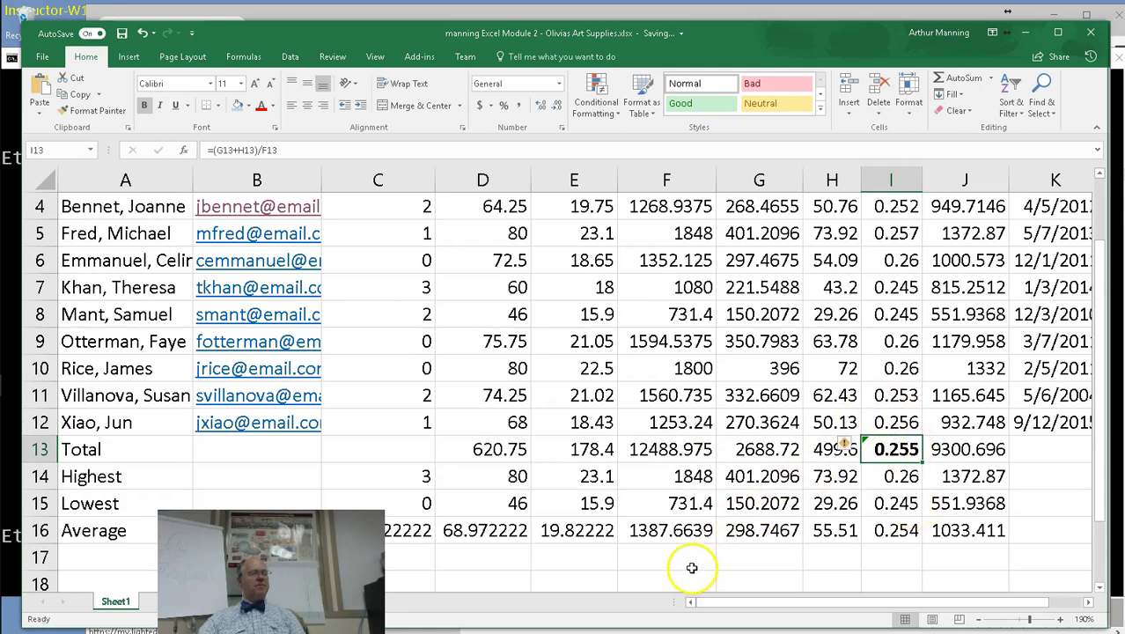
scroll(692, 564, up, 1)
scroll(692, 564, down, 1)
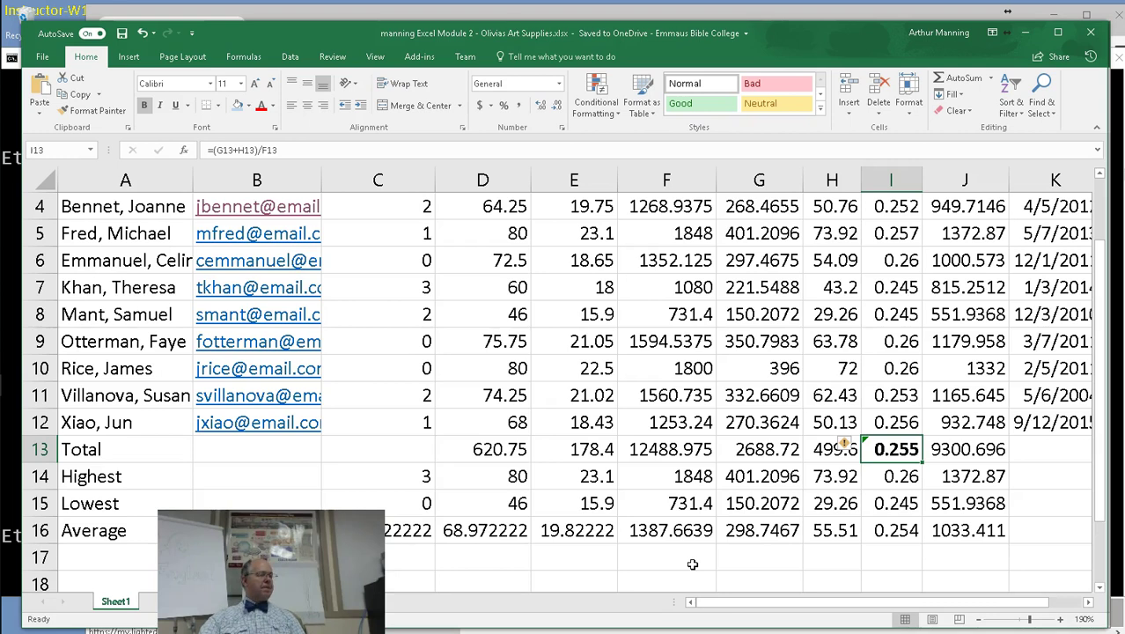
Copy the Highest, Lowest and Average formulas across to column J, then scroll back to the top.
drag(426, 476, 412, 526)
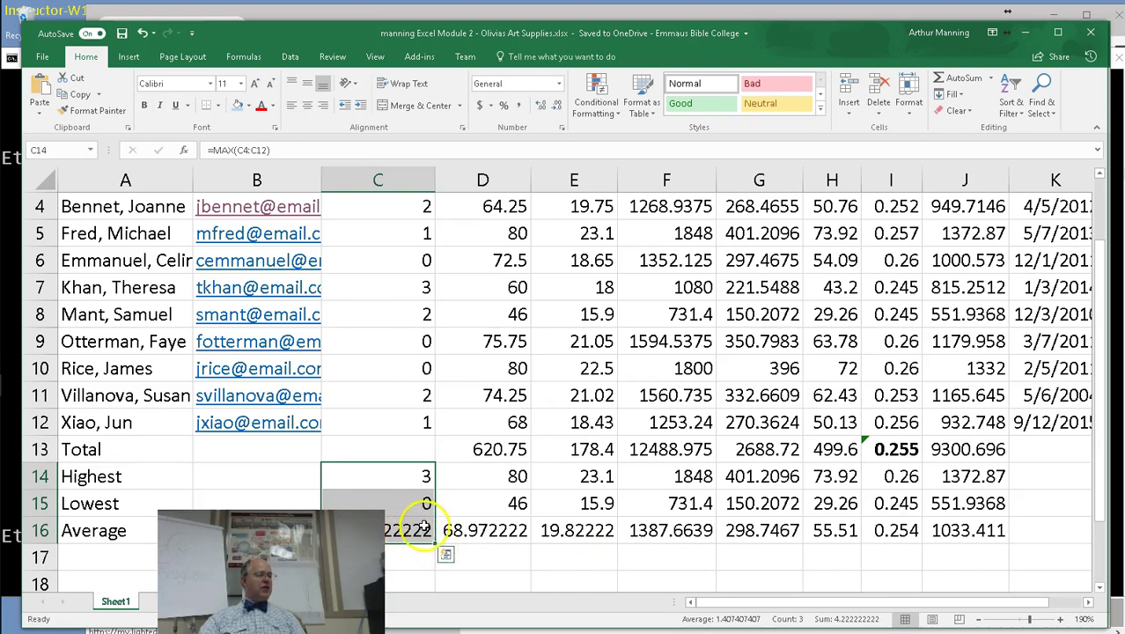
click(435, 545)
mouse_move(436, 544)
mouse_down()
mouse_move(889, 539)
mouse_move(984, 513)
mouse_up()
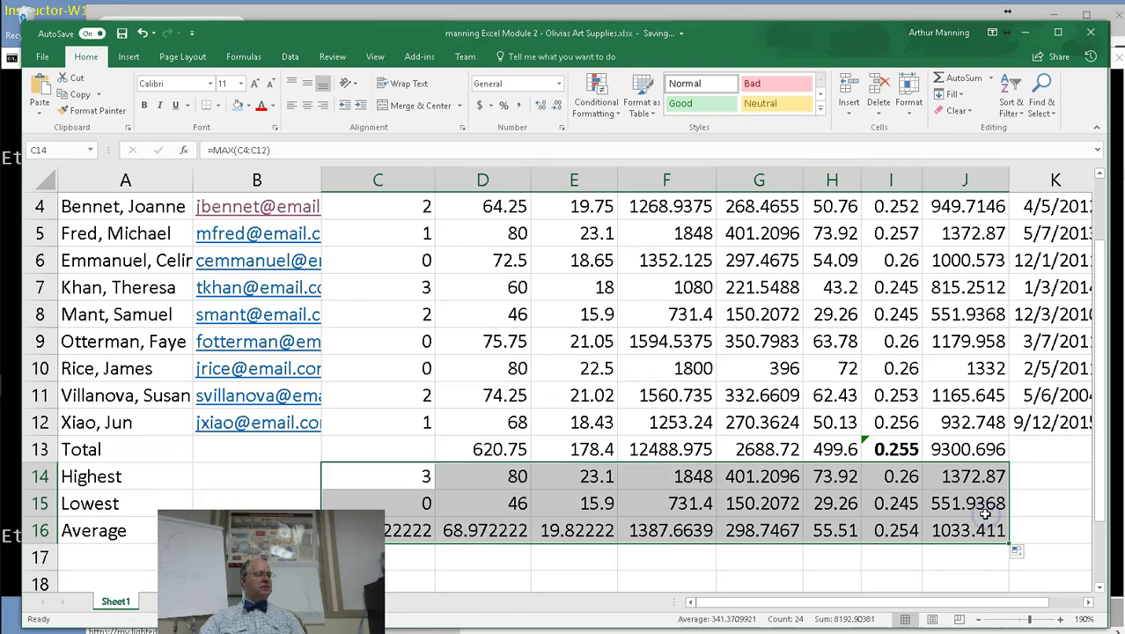
click(674, 575)
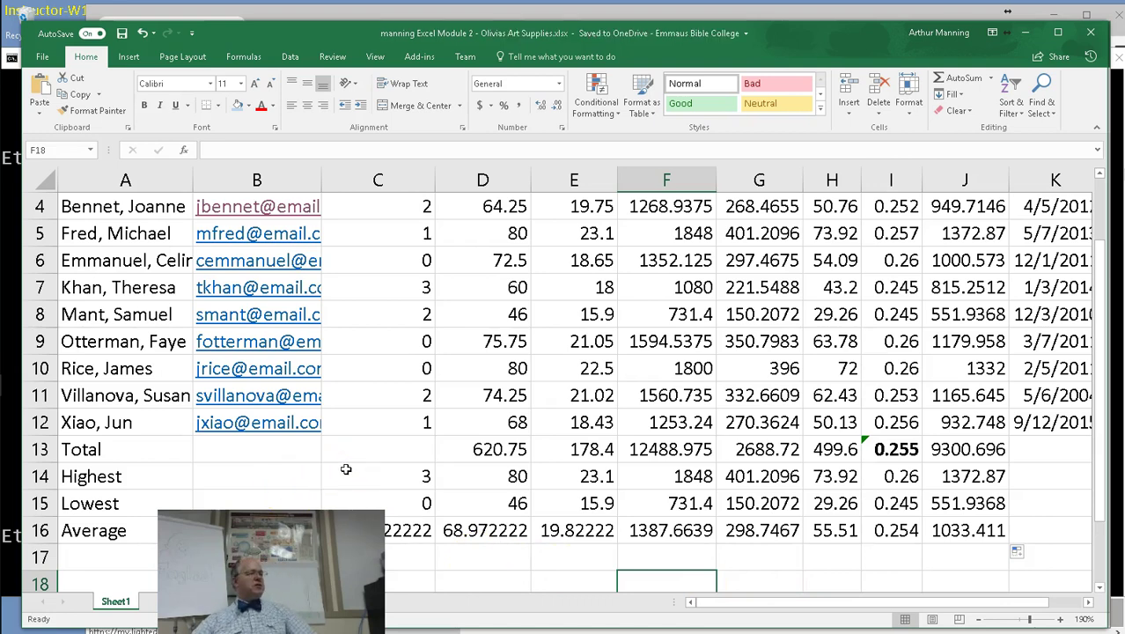
scroll(467, 442, up, 1)
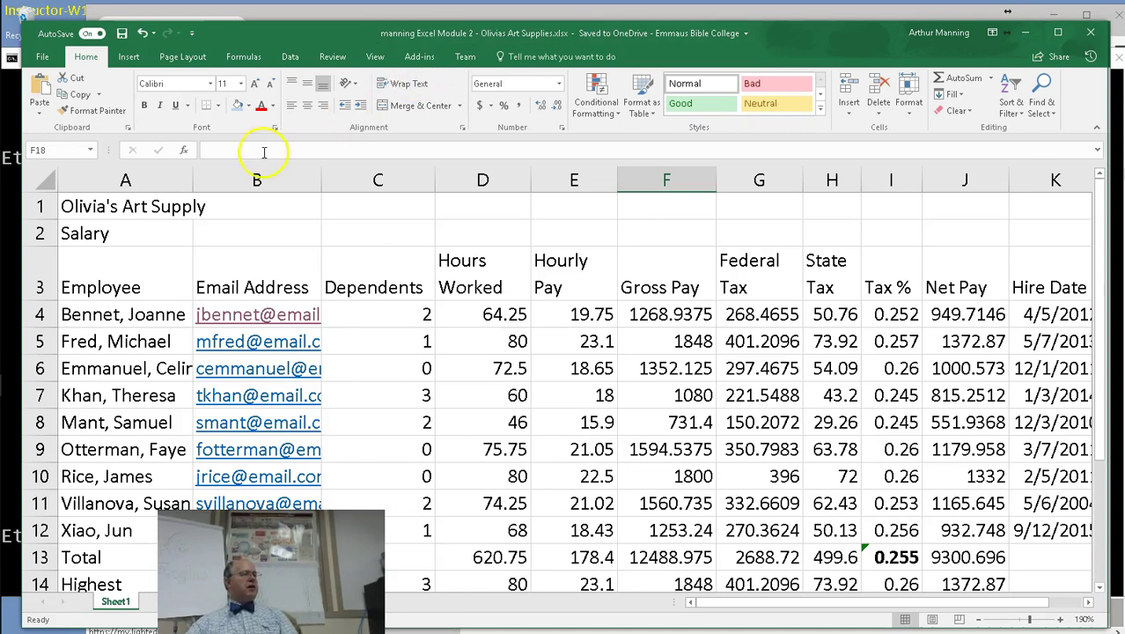
Merge and center the title across A1:K1 and enlarge it to 28 point.
drag(93, 207, 1017, 206)
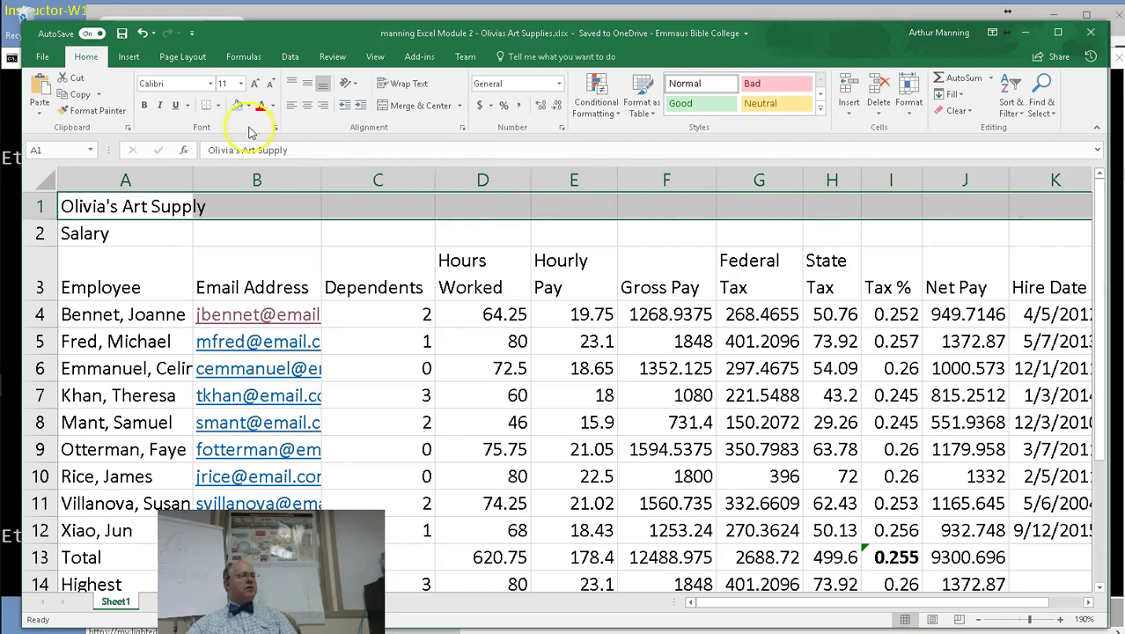
click(385, 107)
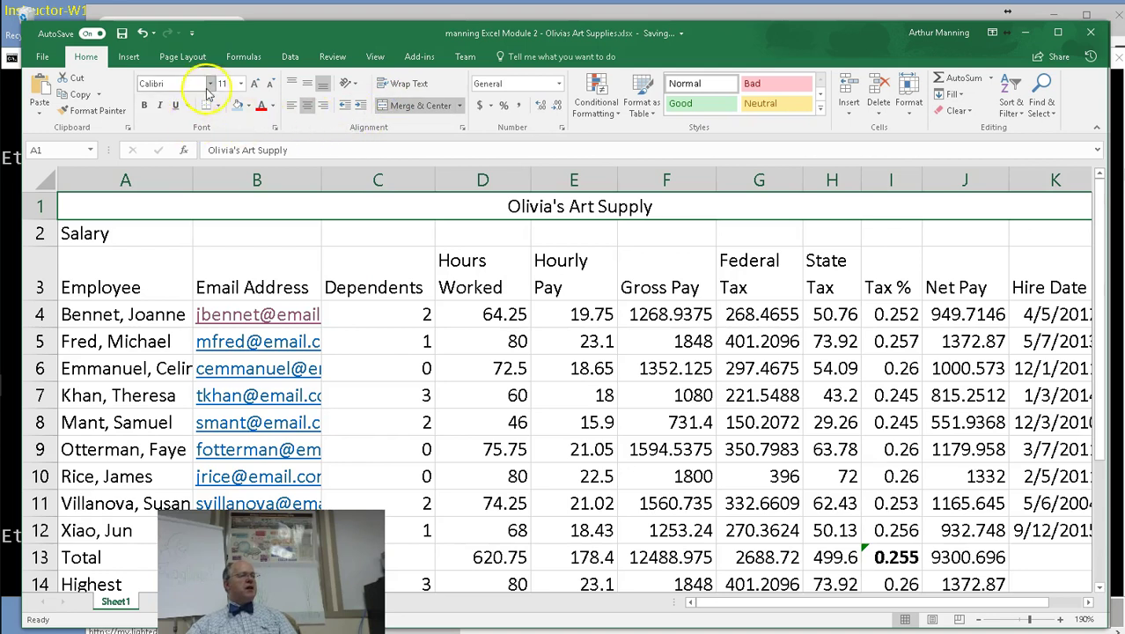
click(241, 85)
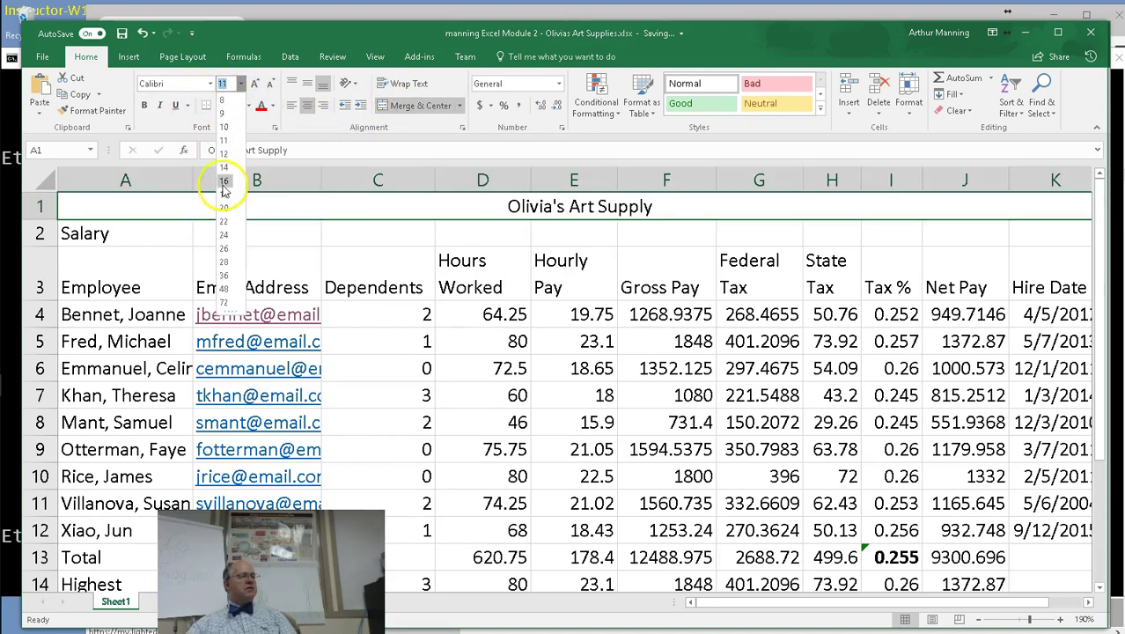
click(253, 82)
click(252, 83)
click(252, 82)
click(253, 83)
click(253, 83)
click(253, 83)
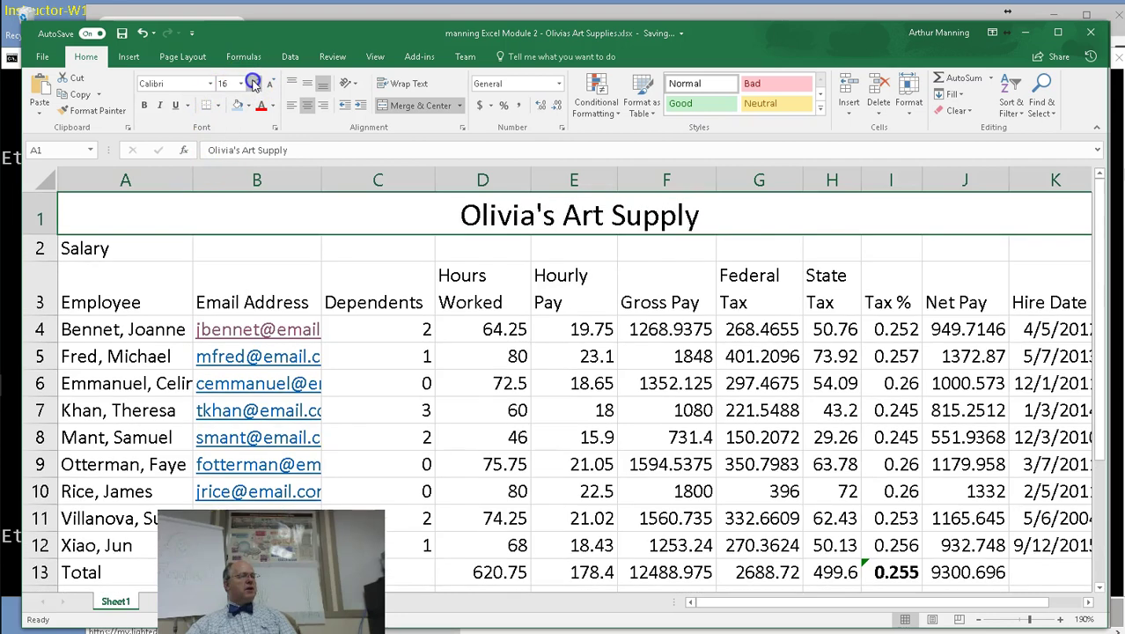
click(253, 83)
click(252, 83)
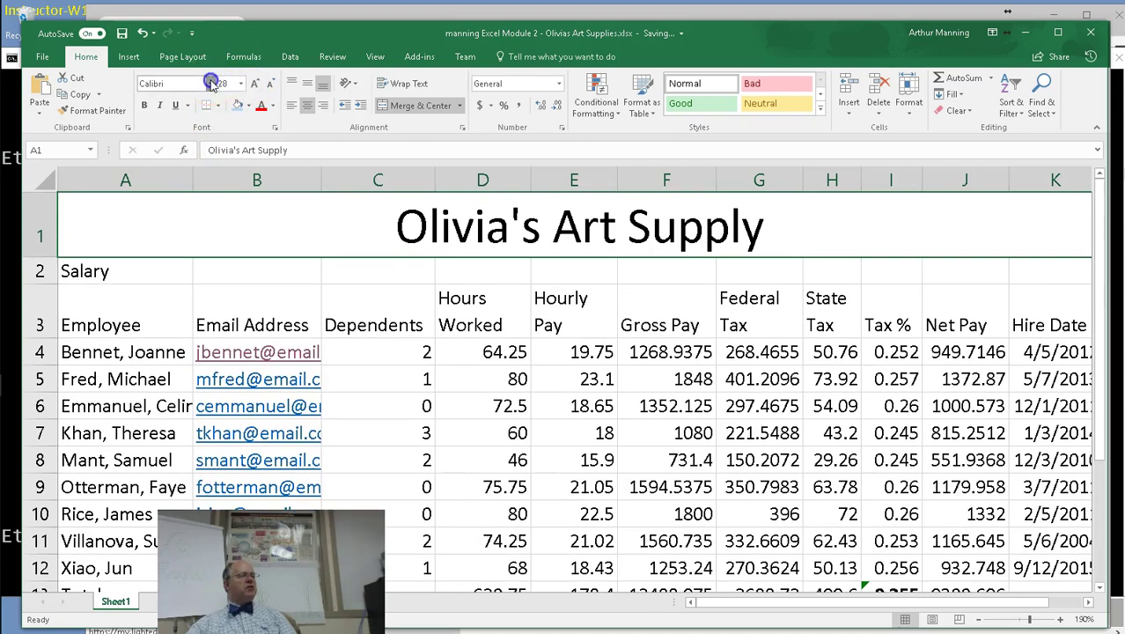
Set the Olivia's Art Supply title font to Curlz MT.
click(211, 83)
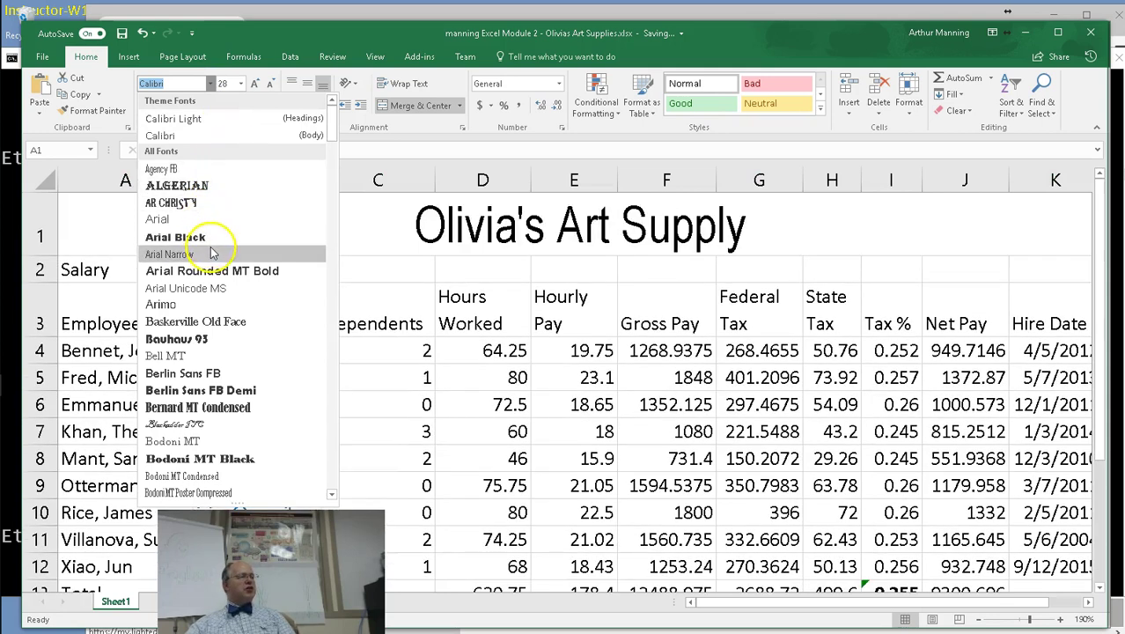
scroll(221, 280, down, 3)
scroll(221, 280, down, 3)
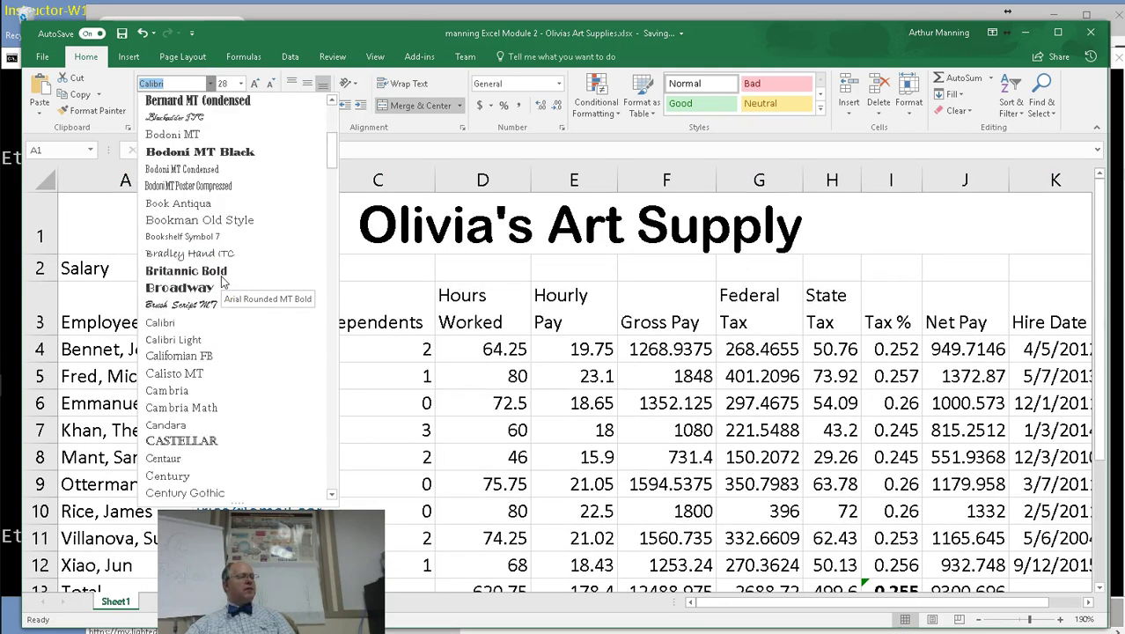
scroll(222, 280, down, 4)
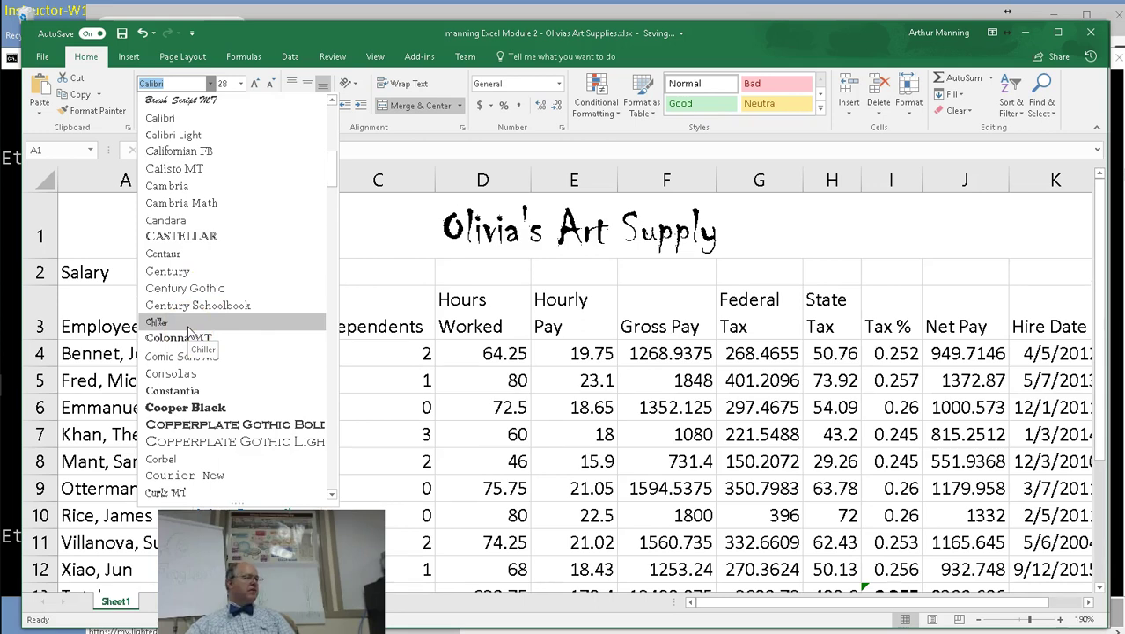
scroll(188, 330, down, 1)
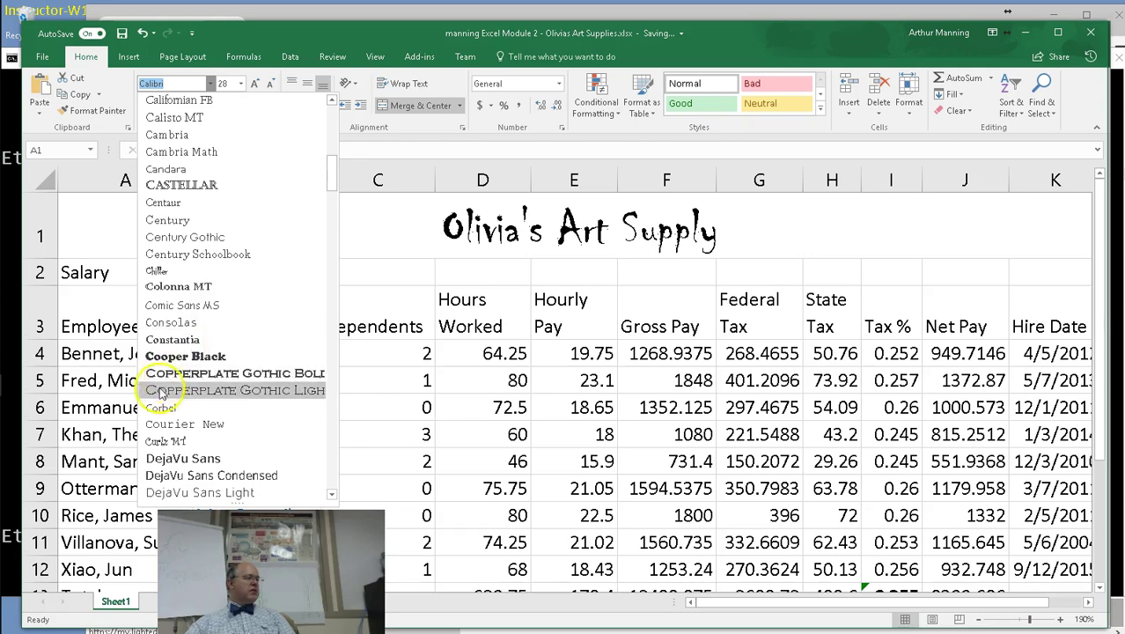
click(183, 443)
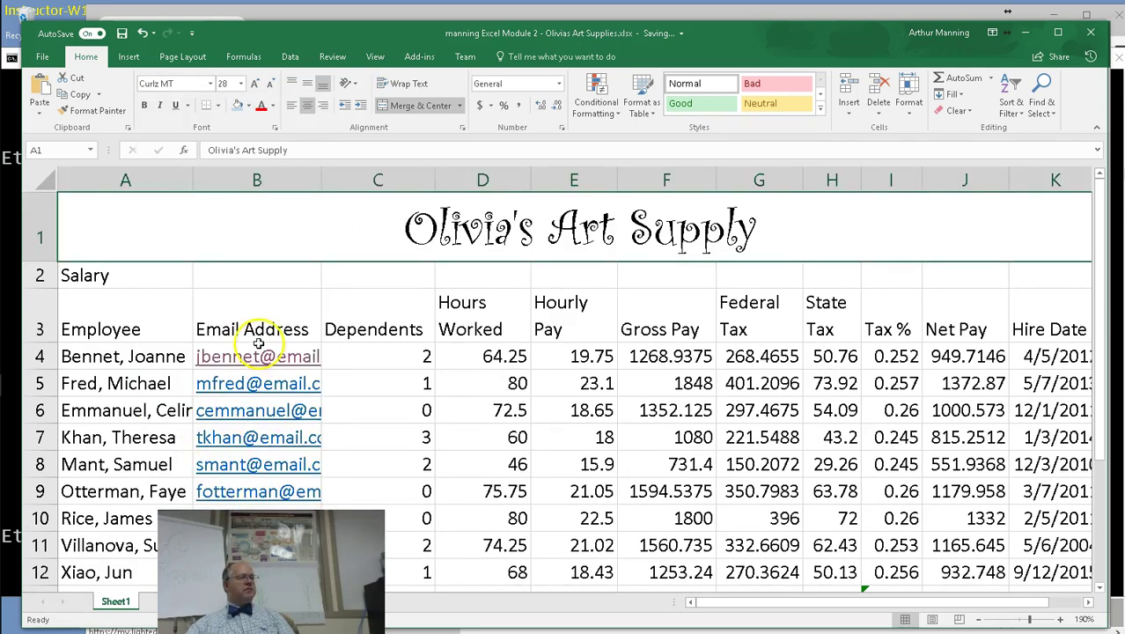
Change the A2 subtitle to read 'Salary Report'.
click(110, 277)
double_click(110, 277)
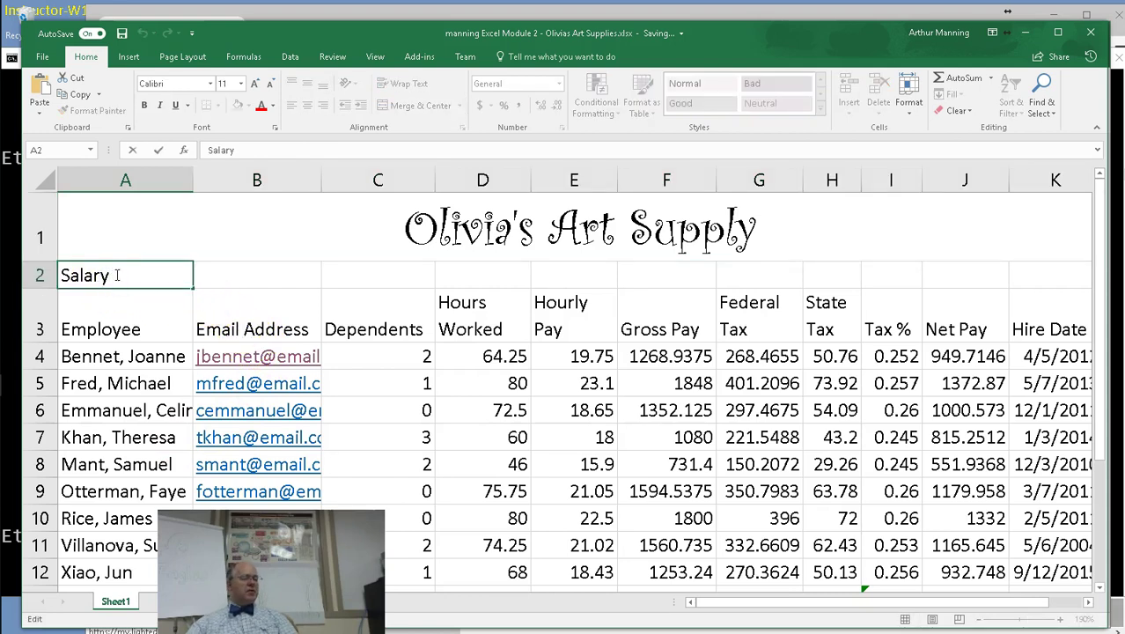
text(Report)
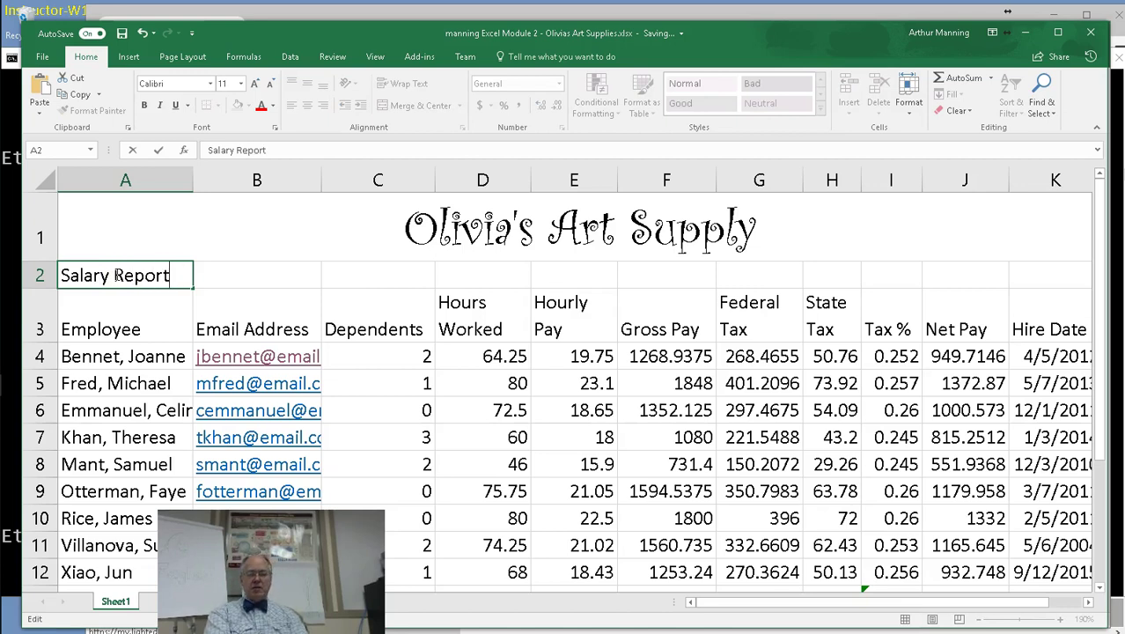
key(Return)
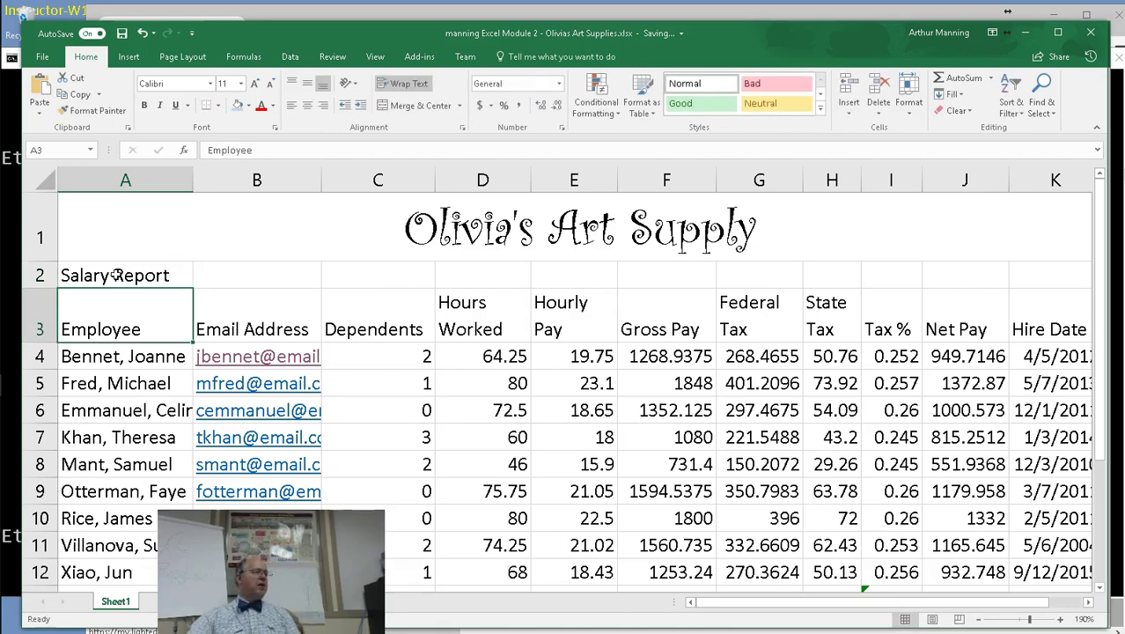
Merge and center the subtitle across A2:K2 at 20 point.
drag(117, 276, 1032, 271)
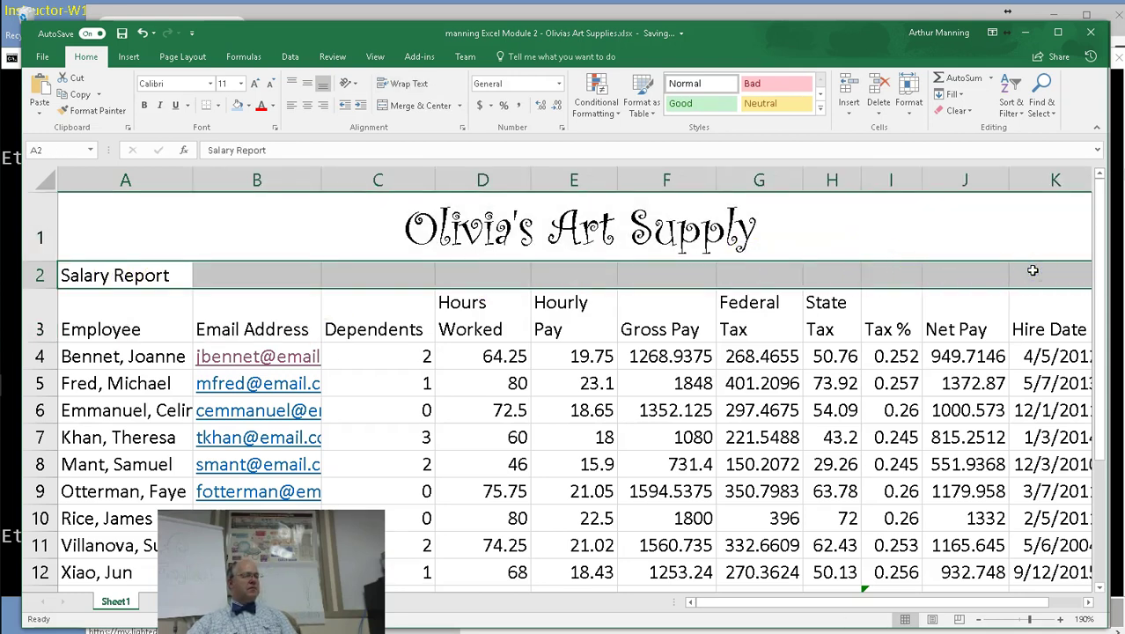
click(389, 106)
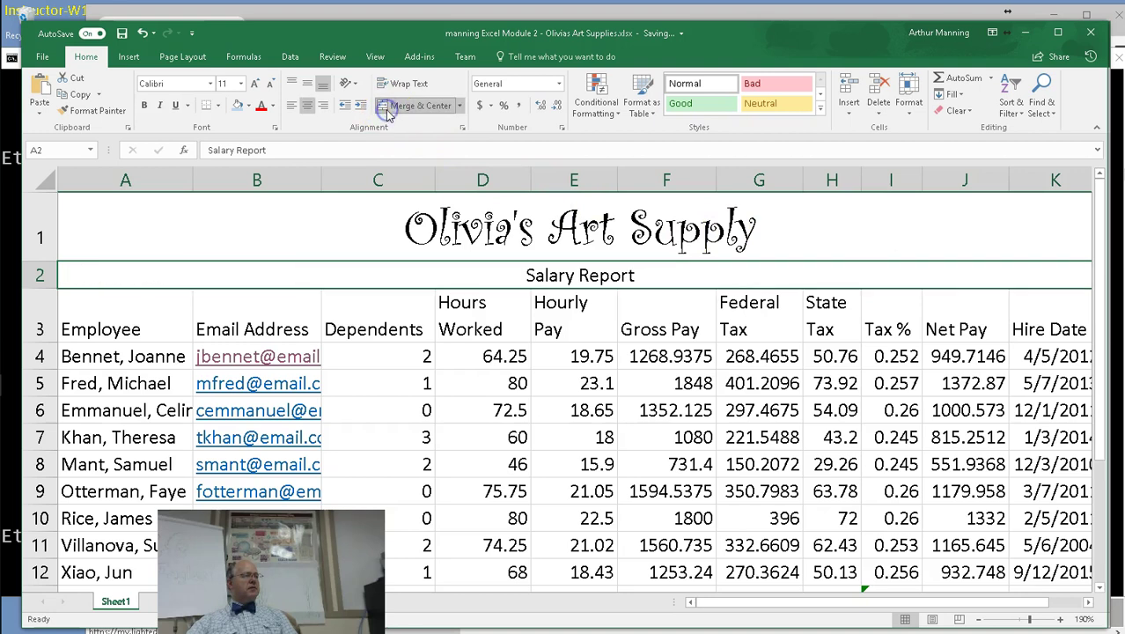
click(256, 84)
click(256, 84)
click(256, 84)
click(256, 84)
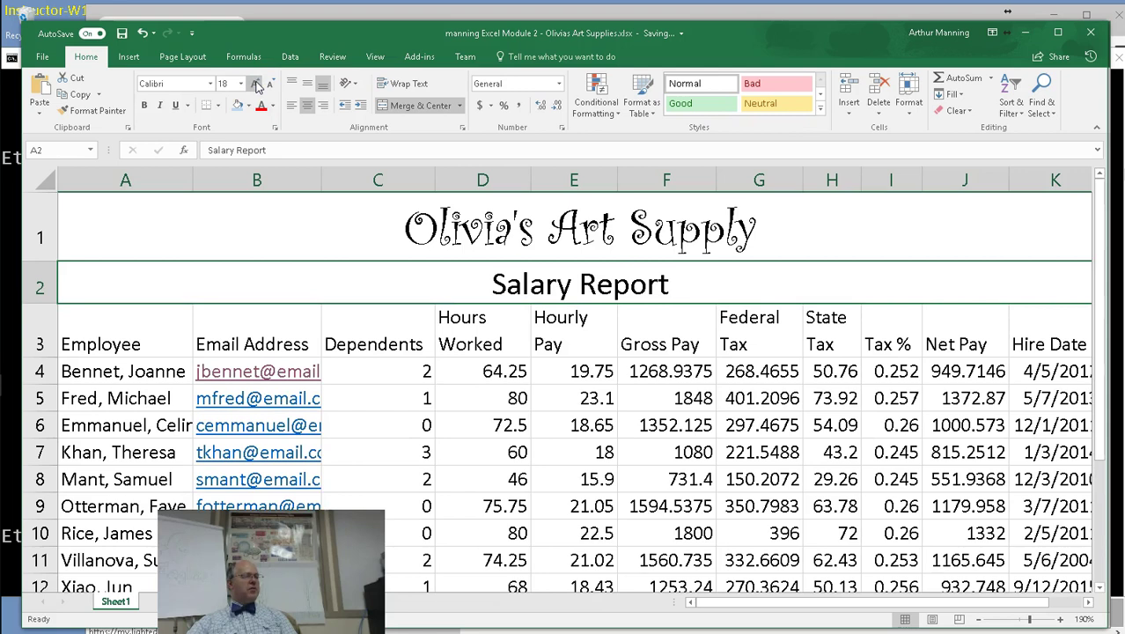
click(256, 84)
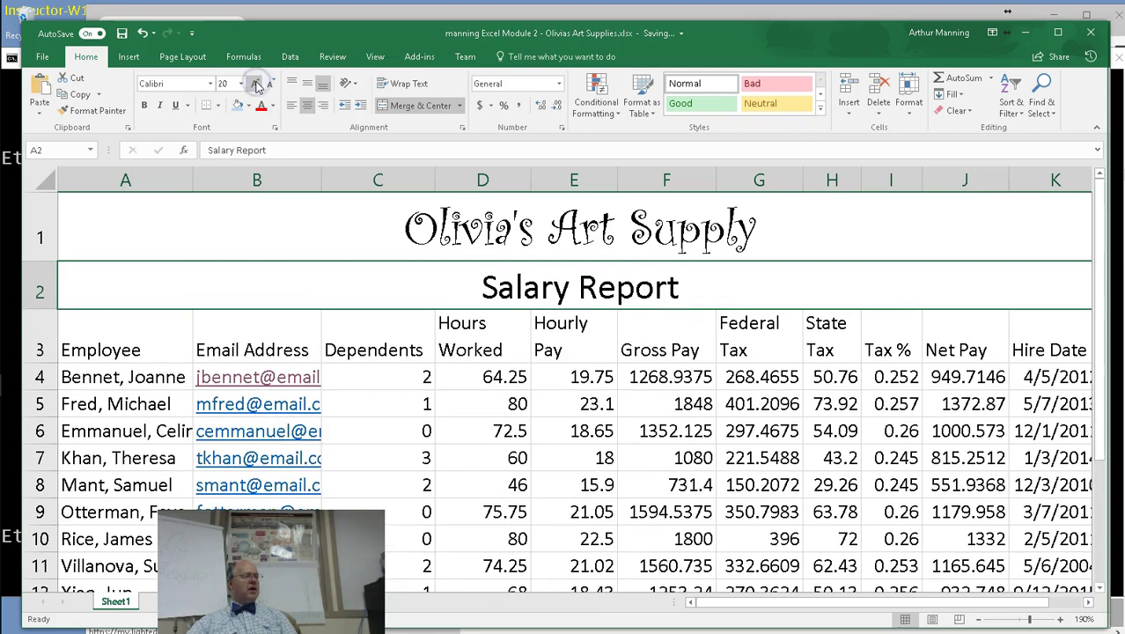
Apply Edwardian Script ITC to the subtitle, then select both title rows.
click(212, 83)
scroll(206, 335, down, 6)
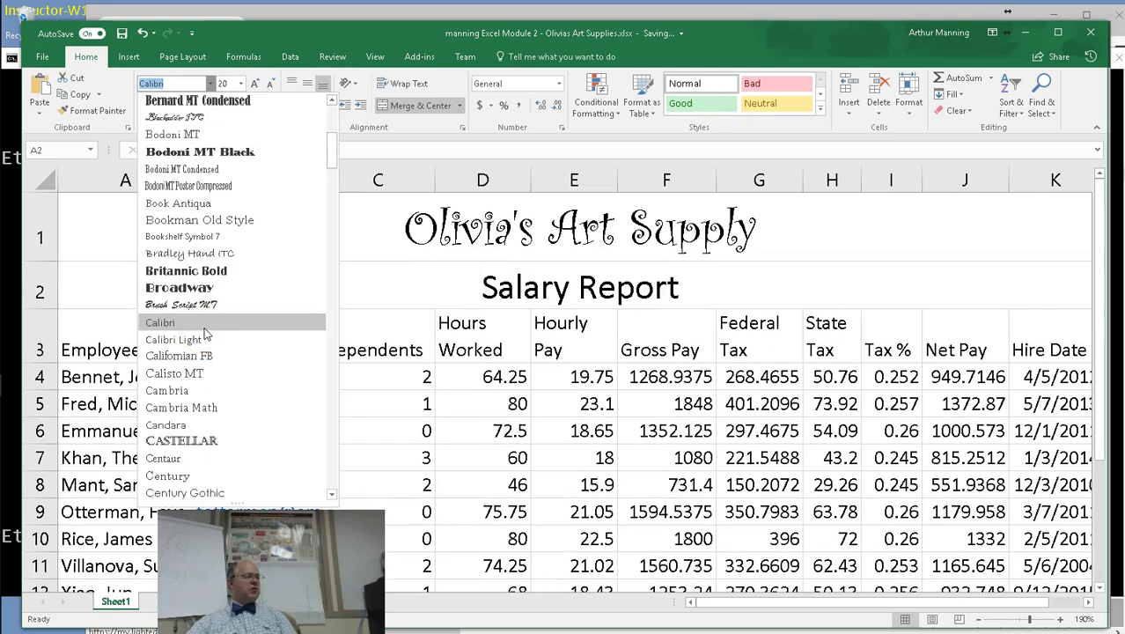
scroll(205, 335, down, 3)
scroll(205, 332, down, 9)
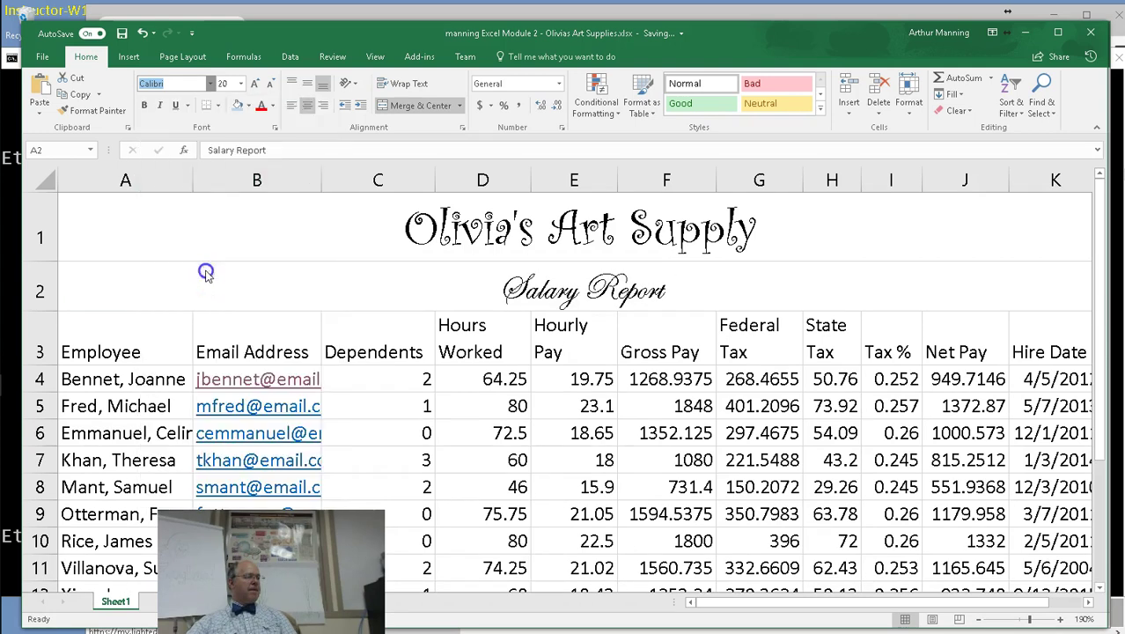
click(208, 275)
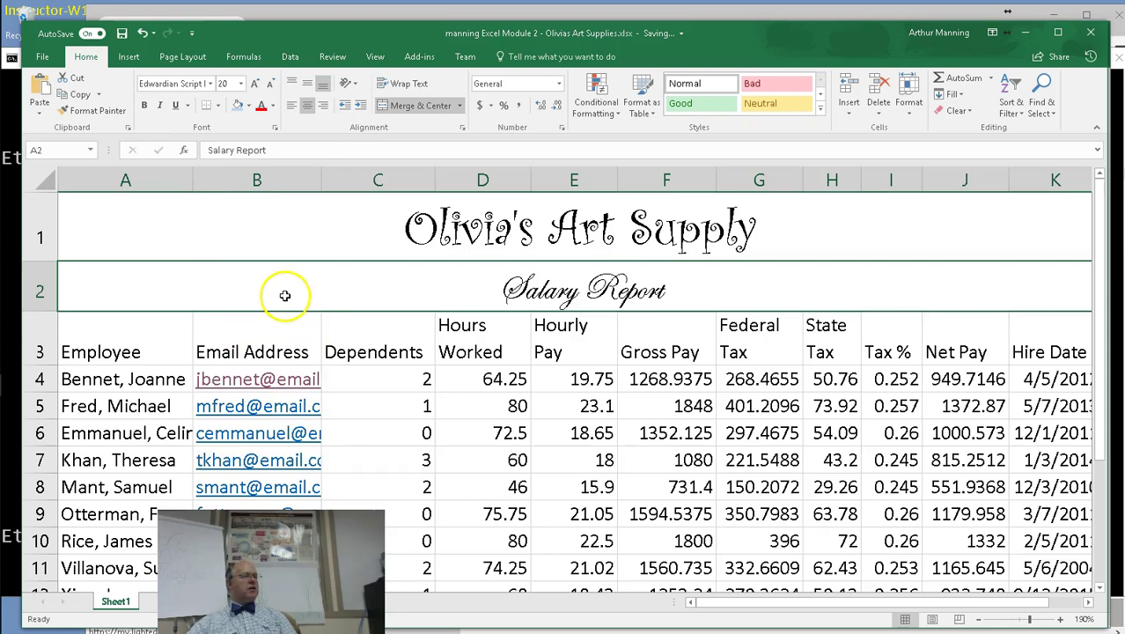
click(134, 219)
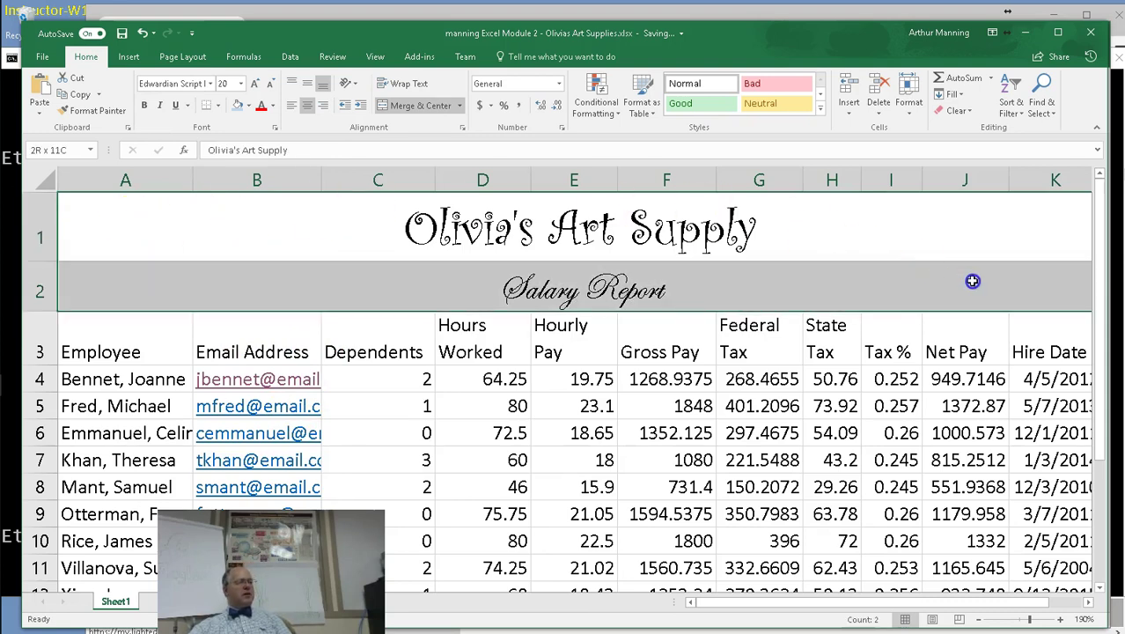
drag(974, 282, 971, 282)
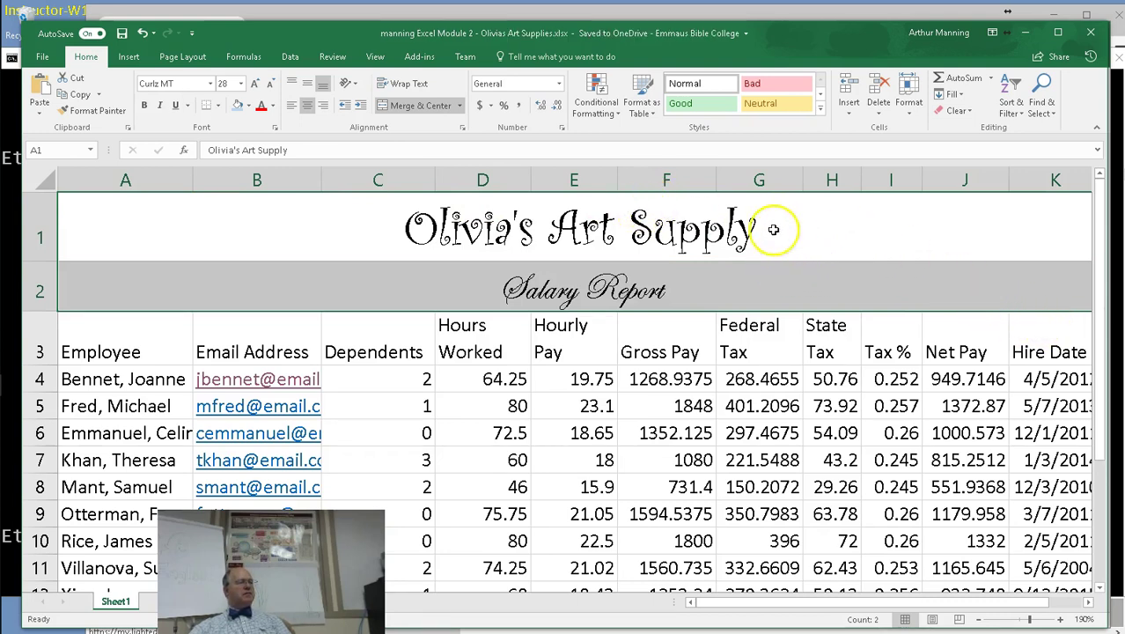
Fill title rows 1–2 with Blue, Accent 1, Lighter 80%.
click(250, 105)
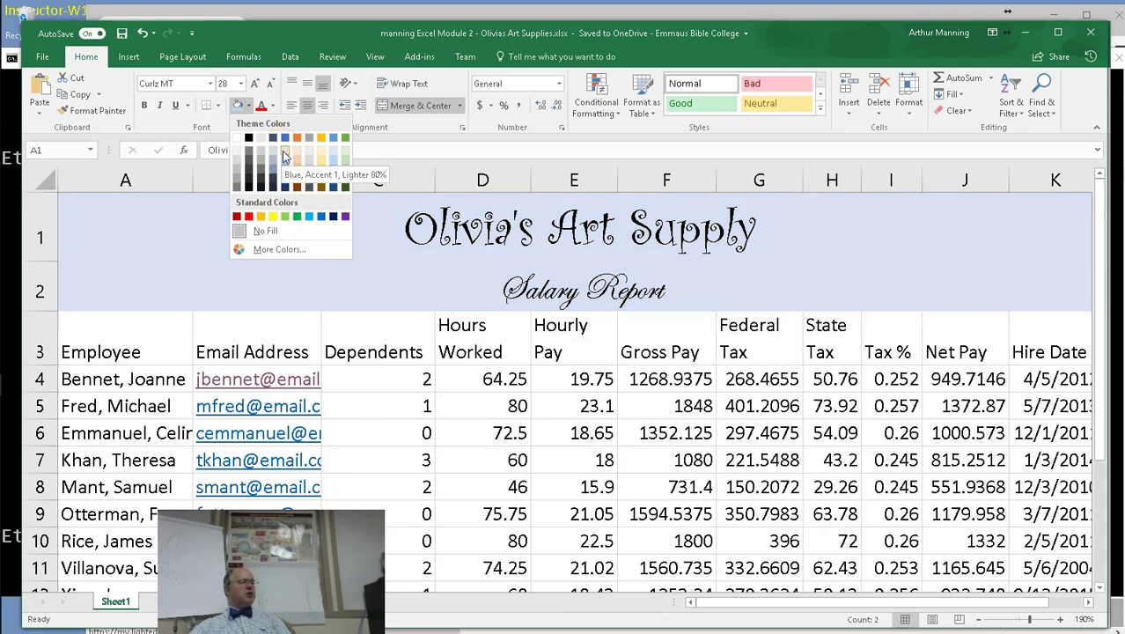
click(283, 151)
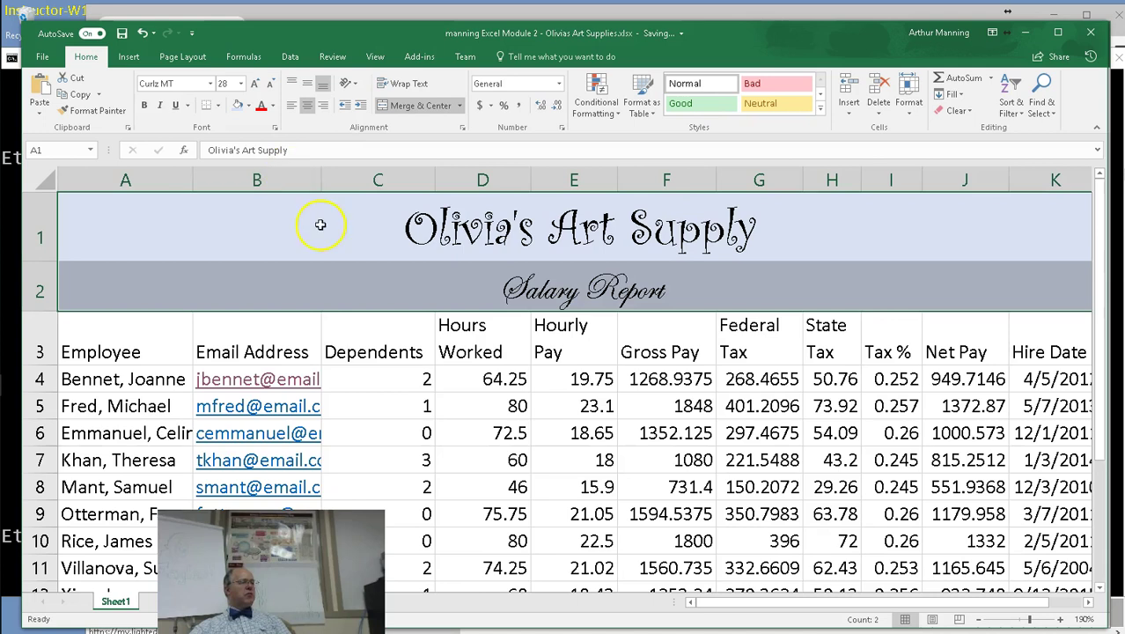
click(173, 329)
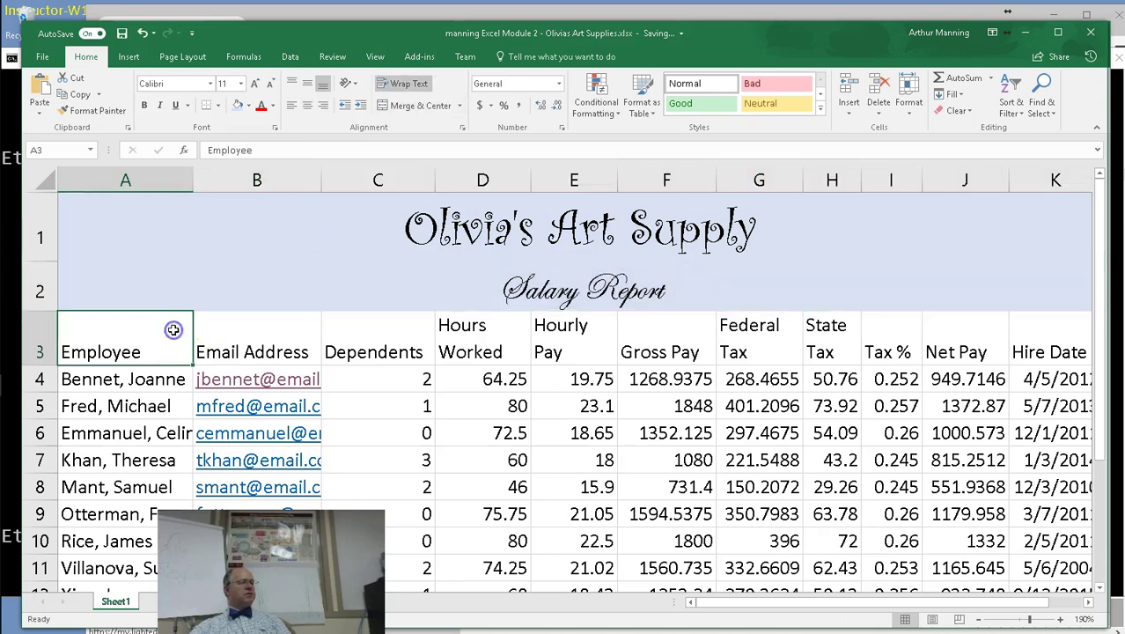
Put a thick outside border around the merged title rows.
drag(164, 214, 162, 282)
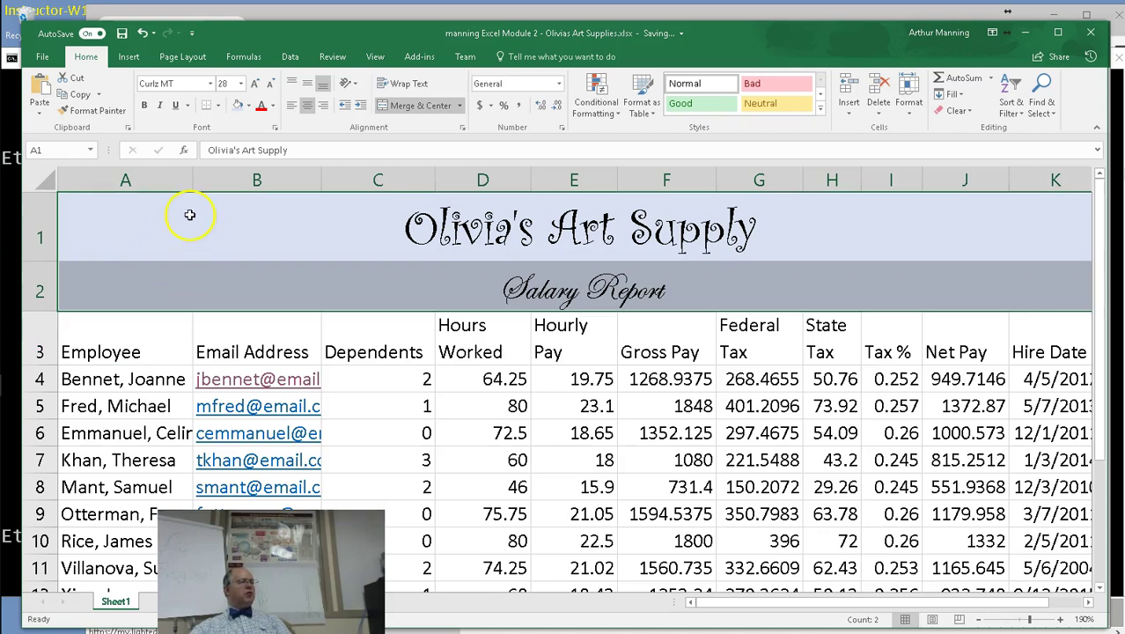
click(212, 107)
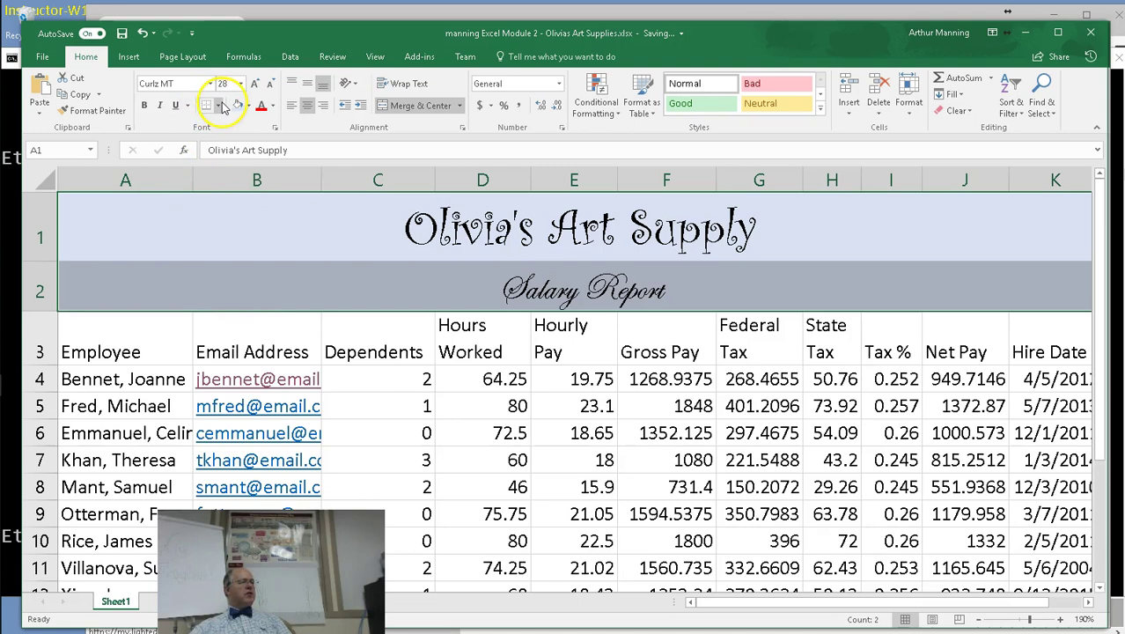
click(221, 106)
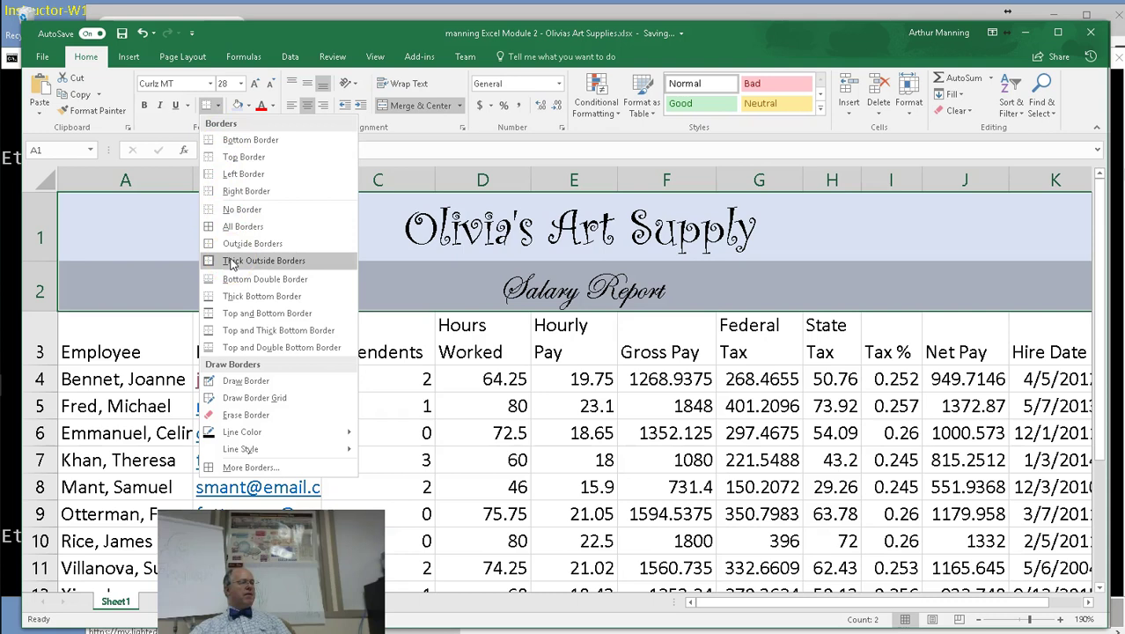
click(230, 261)
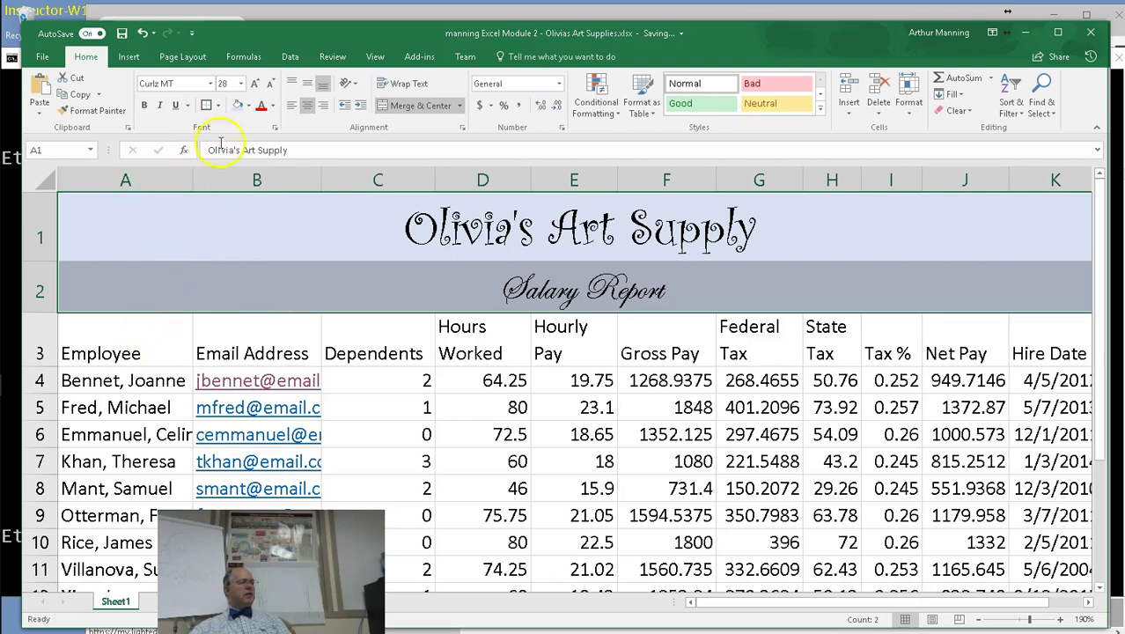
Pick a border line style and reapply Thick Outside Borders to the title block.
click(218, 105)
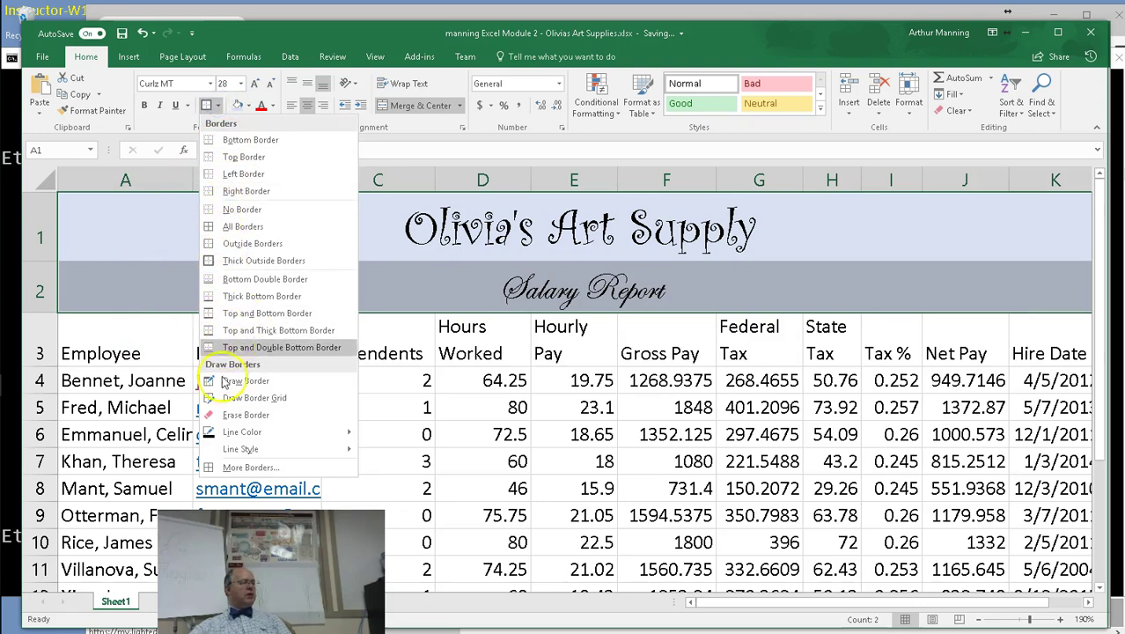
mouse_move(240, 449)
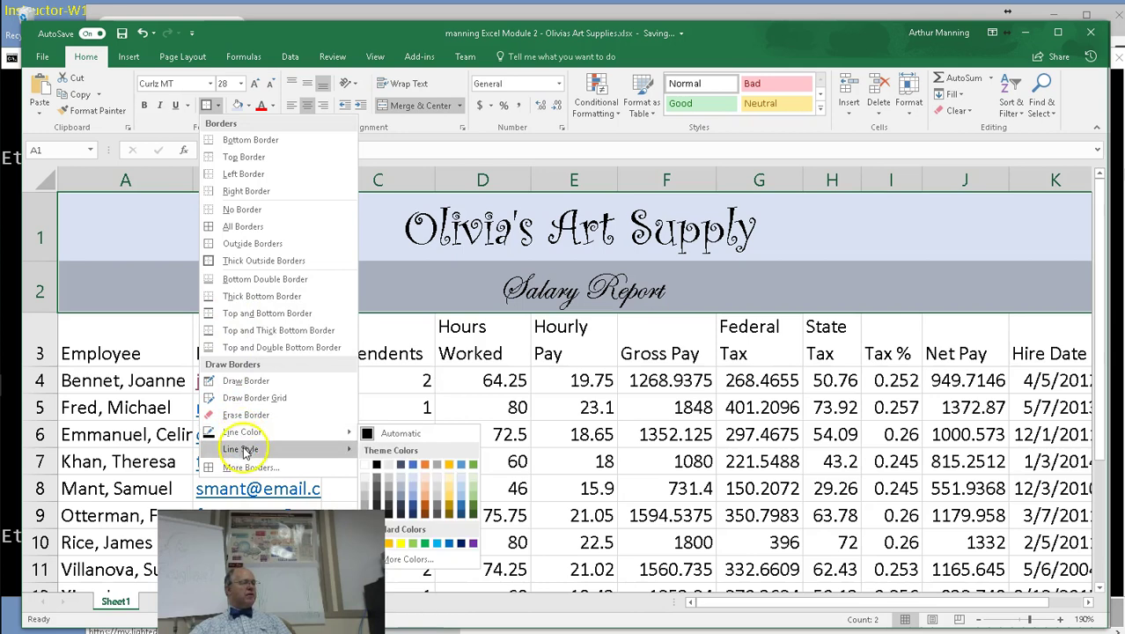
click(244, 451)
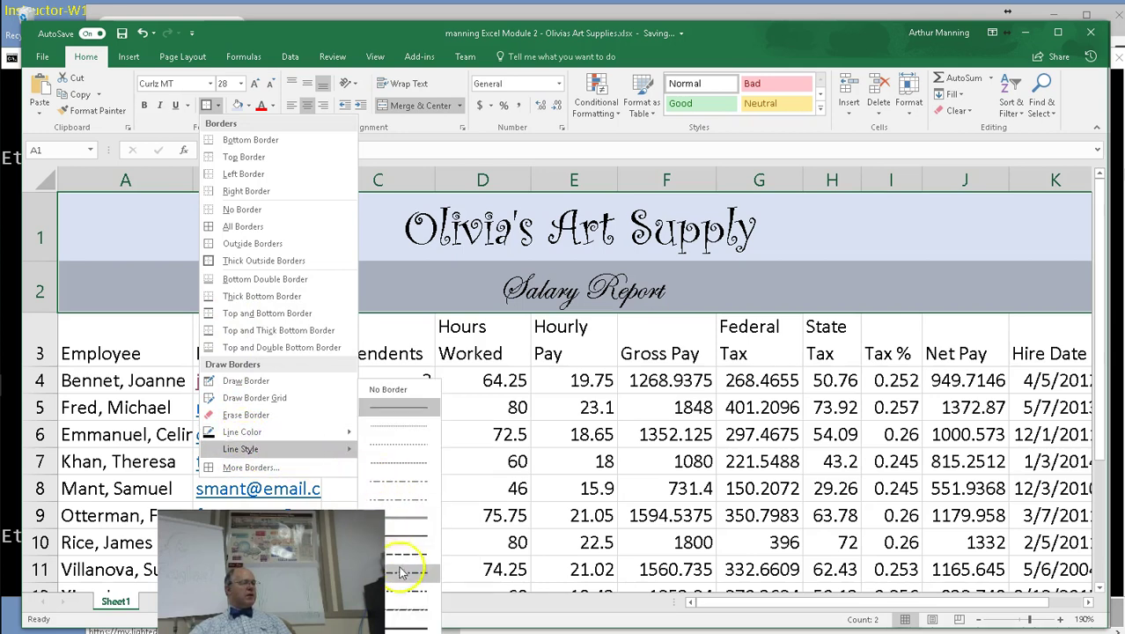
click(399, 612)
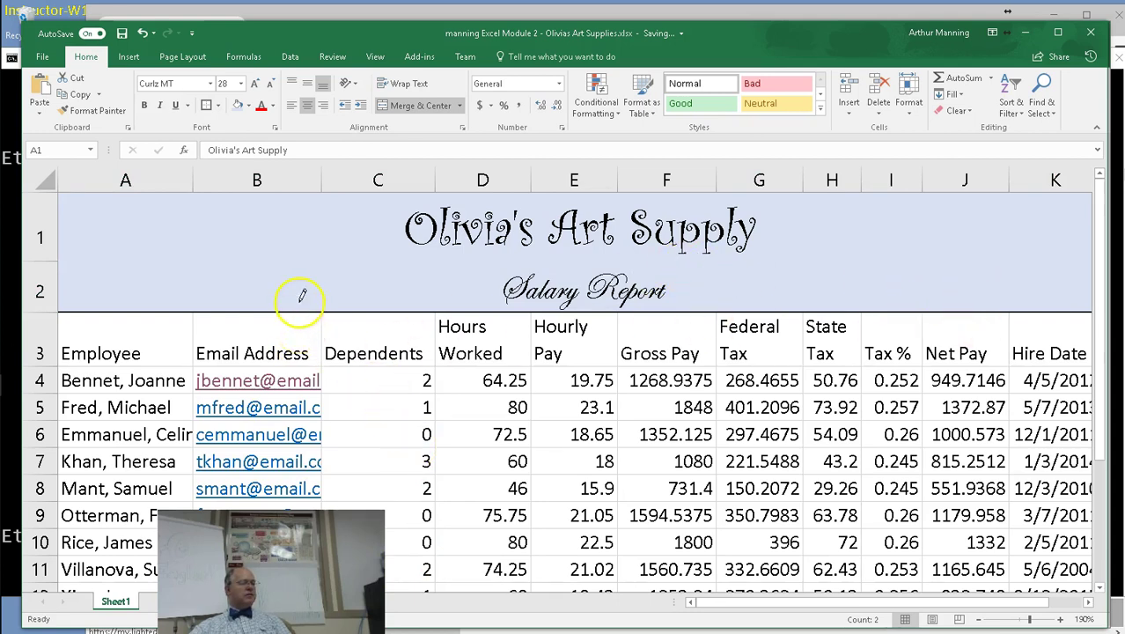
click(219, 105)
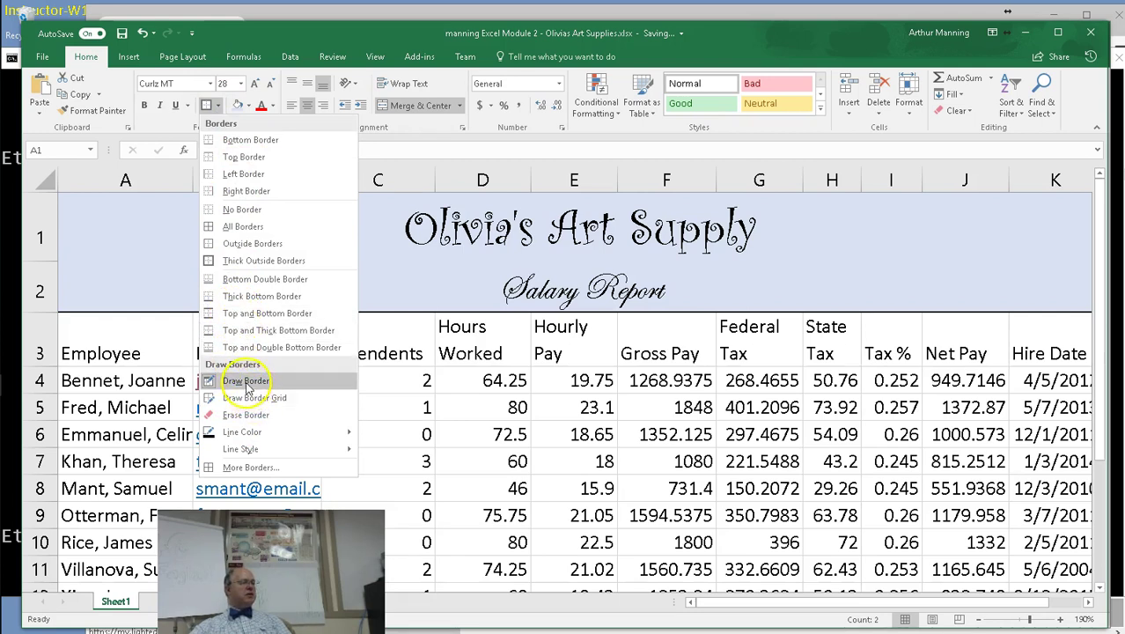
click(248, 262)
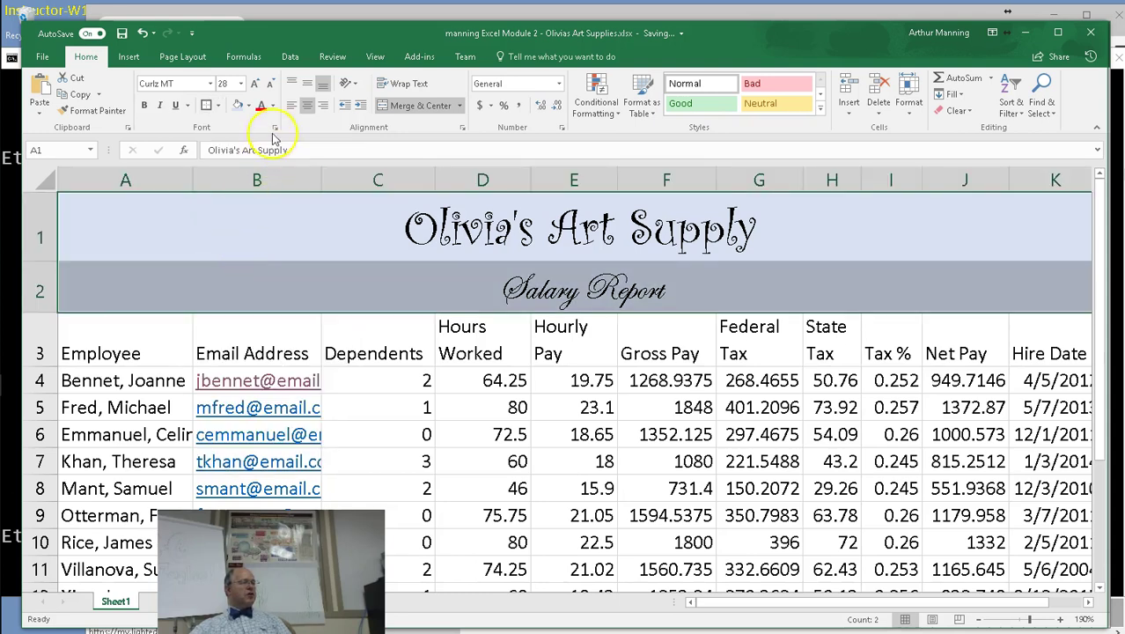
click(220, 107)
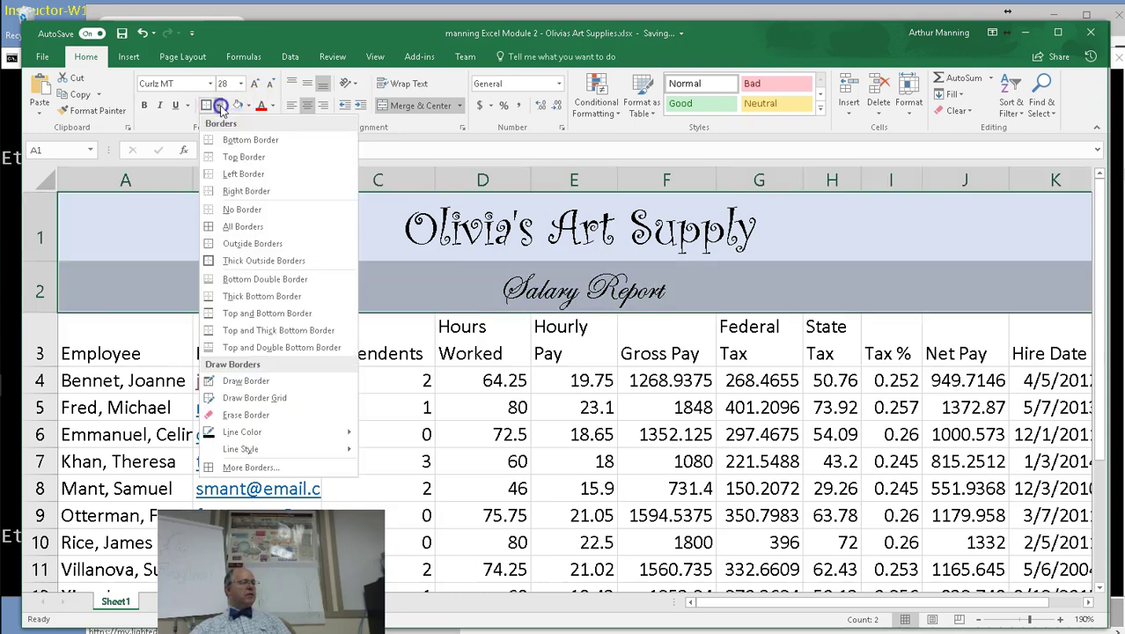
click(220, 106)
click(220, 106)
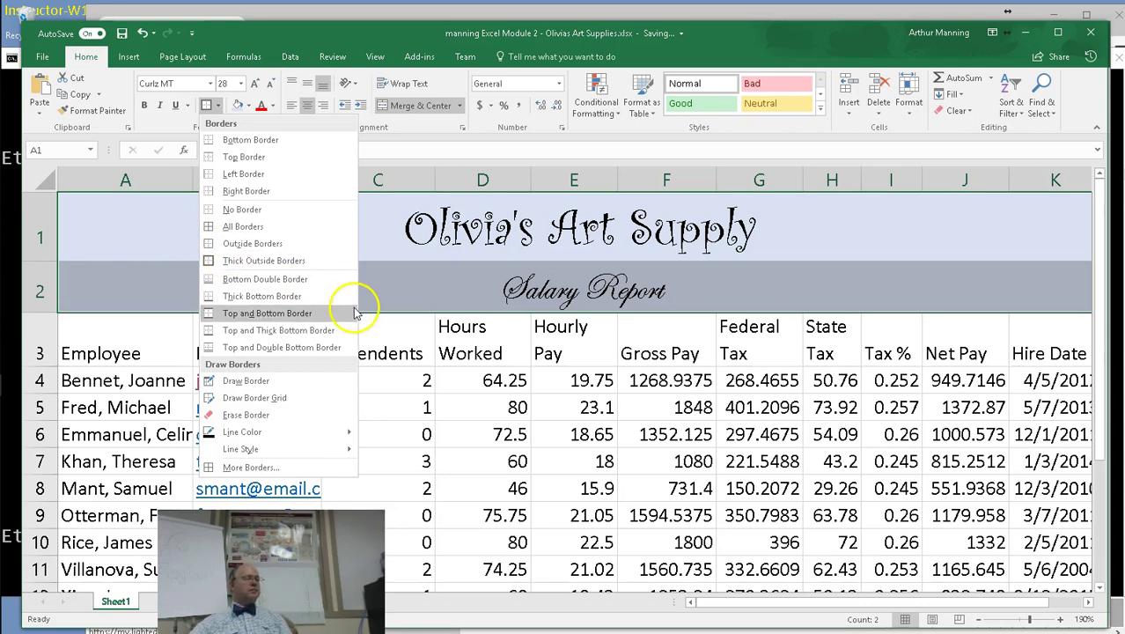
click(484, 343)
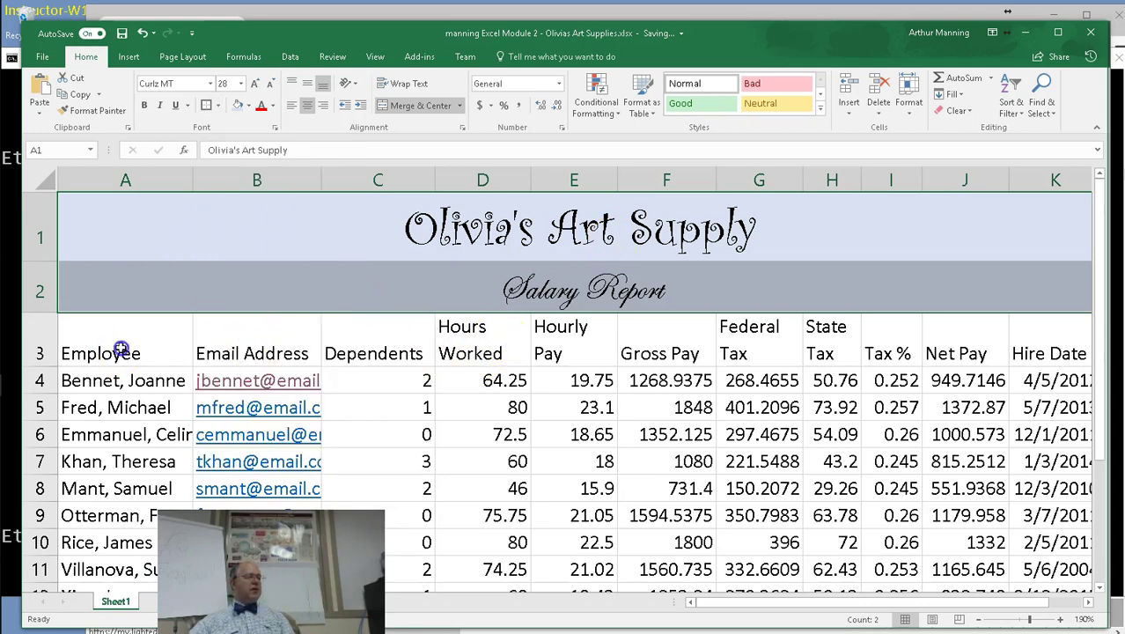
Apply the Heading 1 cell style to the row 3 column headings.
drag(151, 328, 1111, 326)
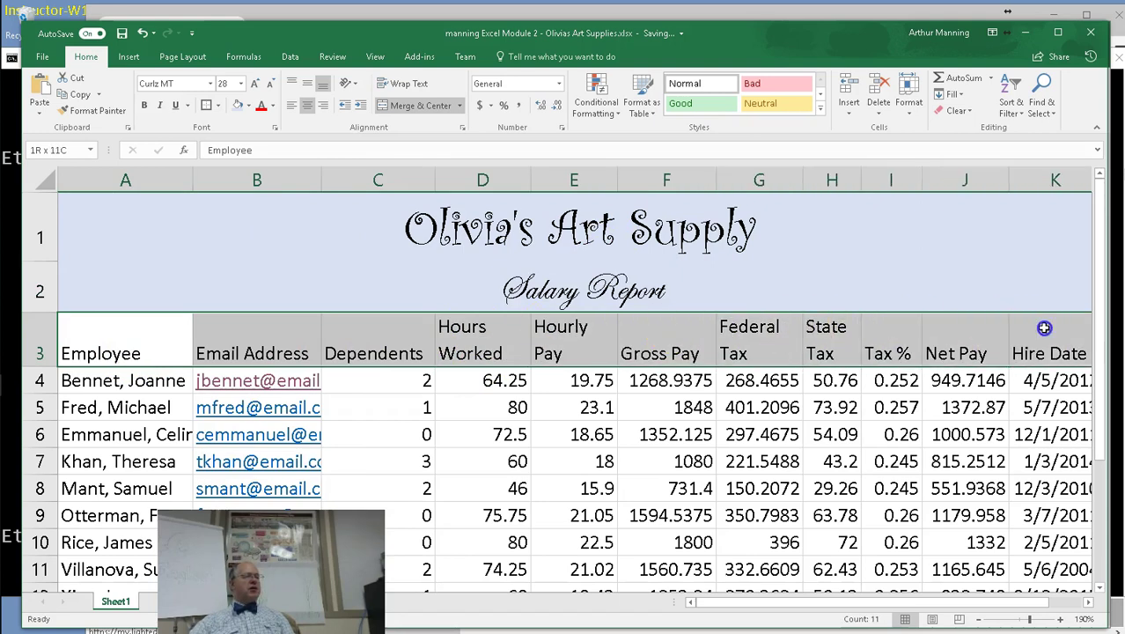
click(821, 111)
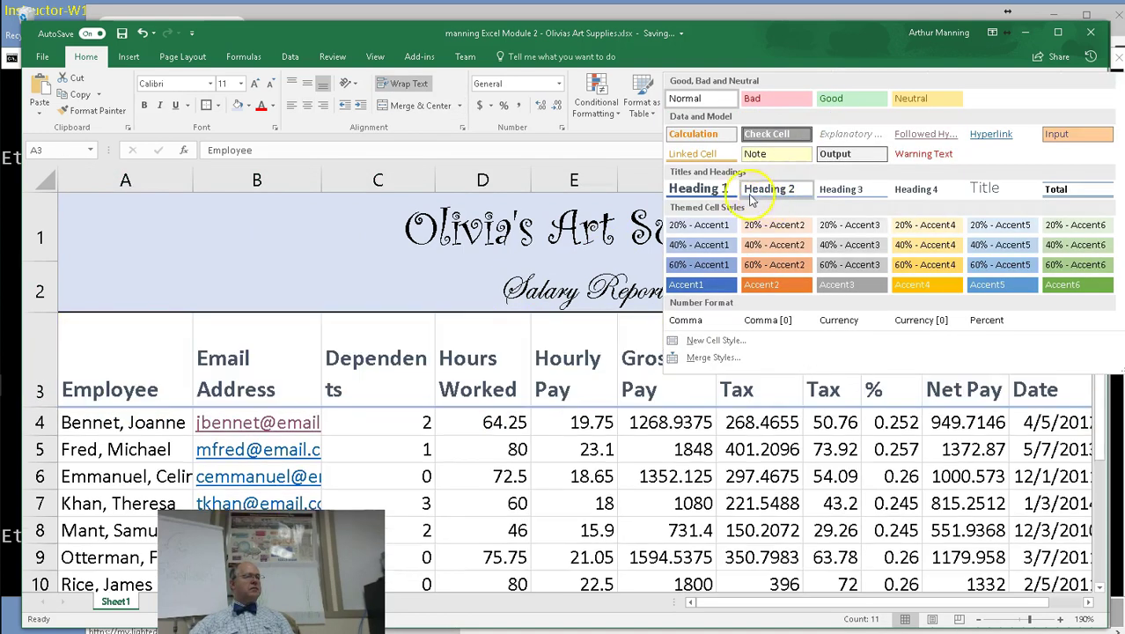
click(767, 184)
Apply the Total cell style to the Total row through column K.
scroll(678, 413, down, 3)
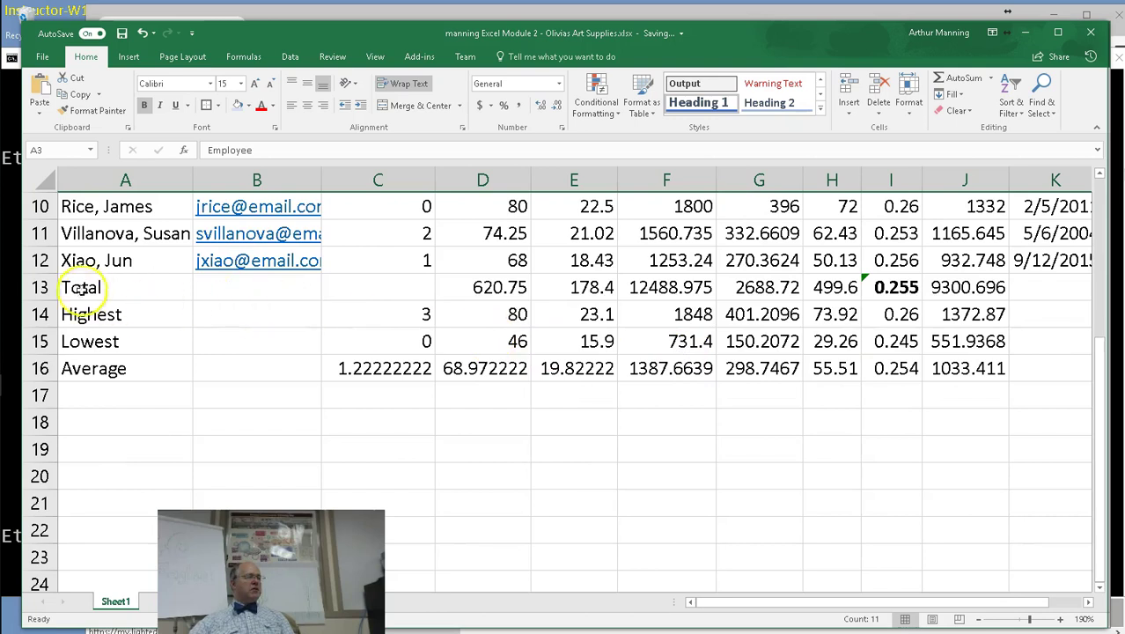
drag(88, 287, 493, 287)
drag(887, 273, 1071, 287)
click(821, 109)
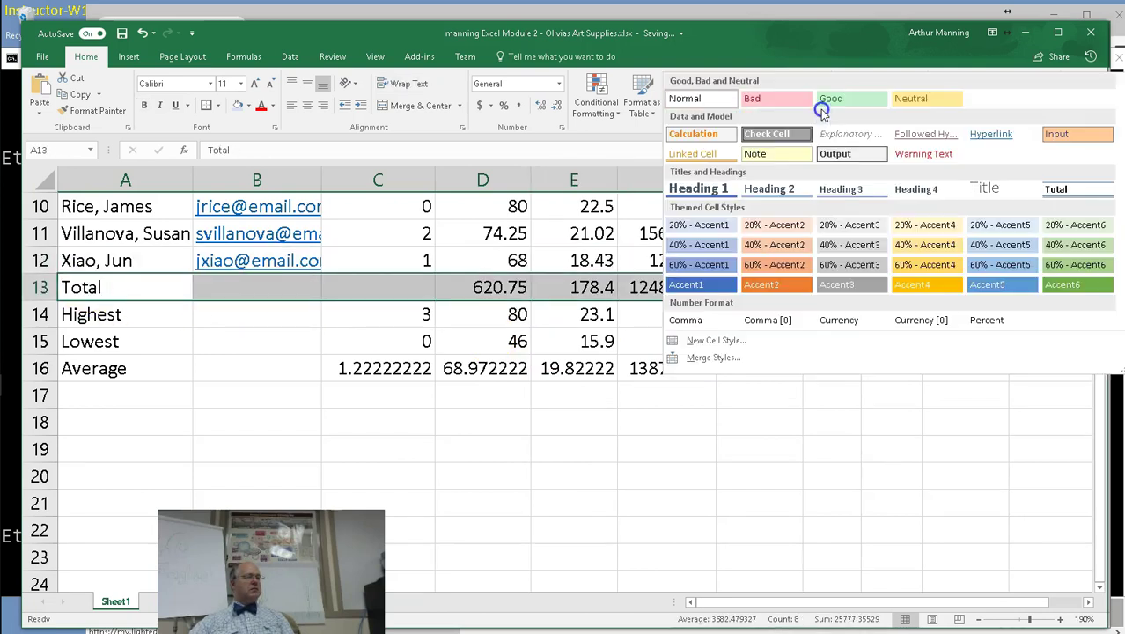
click(1064, 189)
Widen the Hours Worked and State Tax columns so their headings fit.
scroll(685, 367, up, 3)
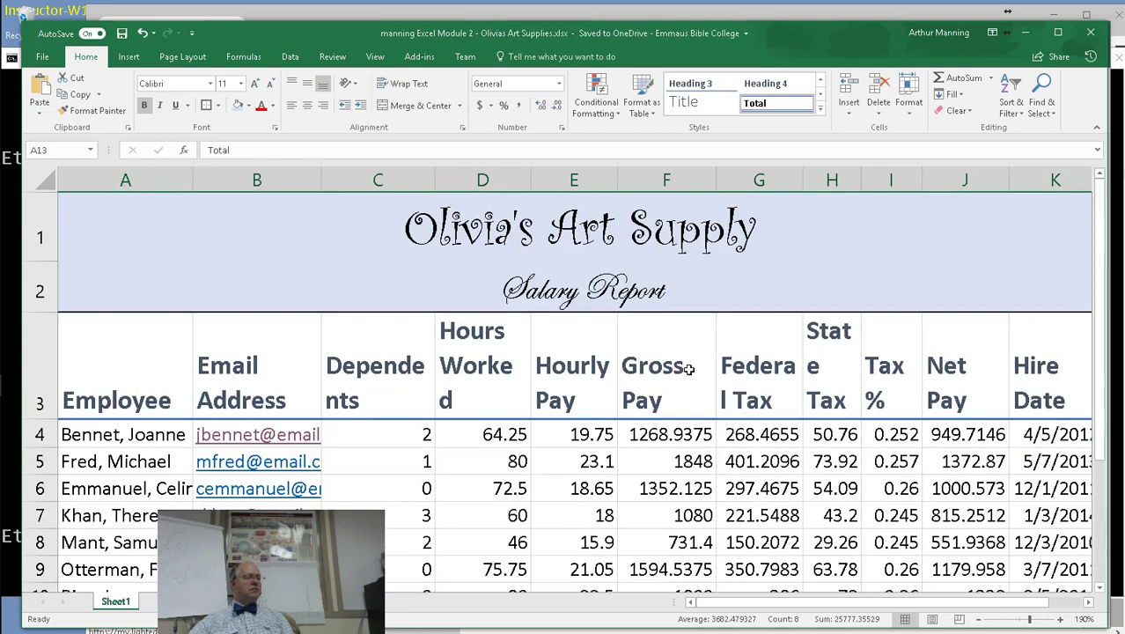
drag(531, 180, 543, 180)
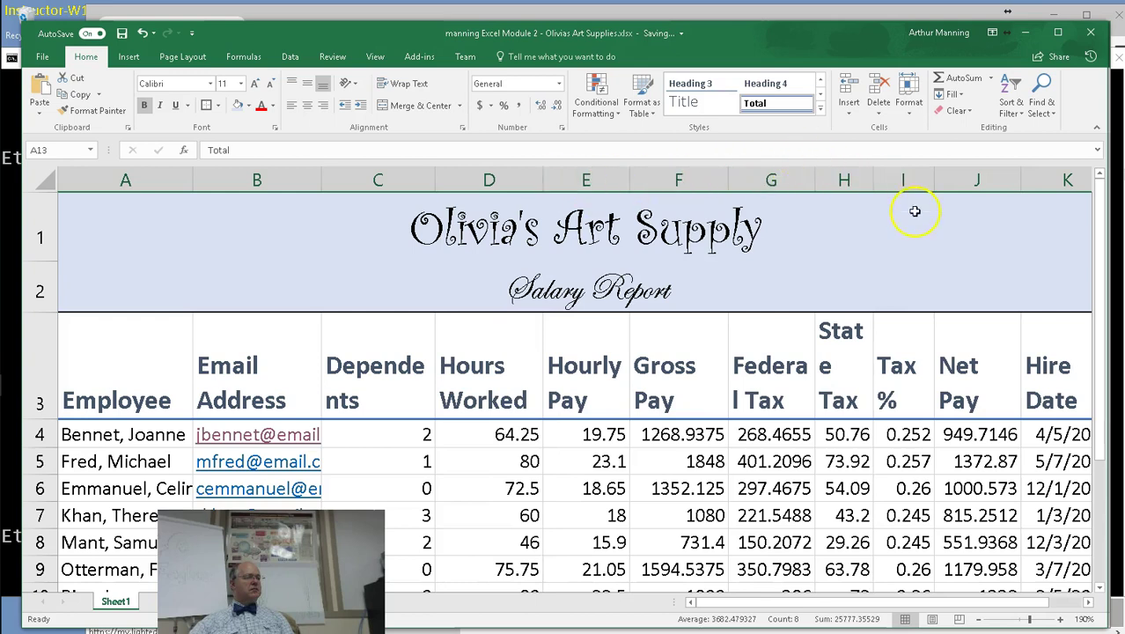
drag(873, 179, 892, 182)
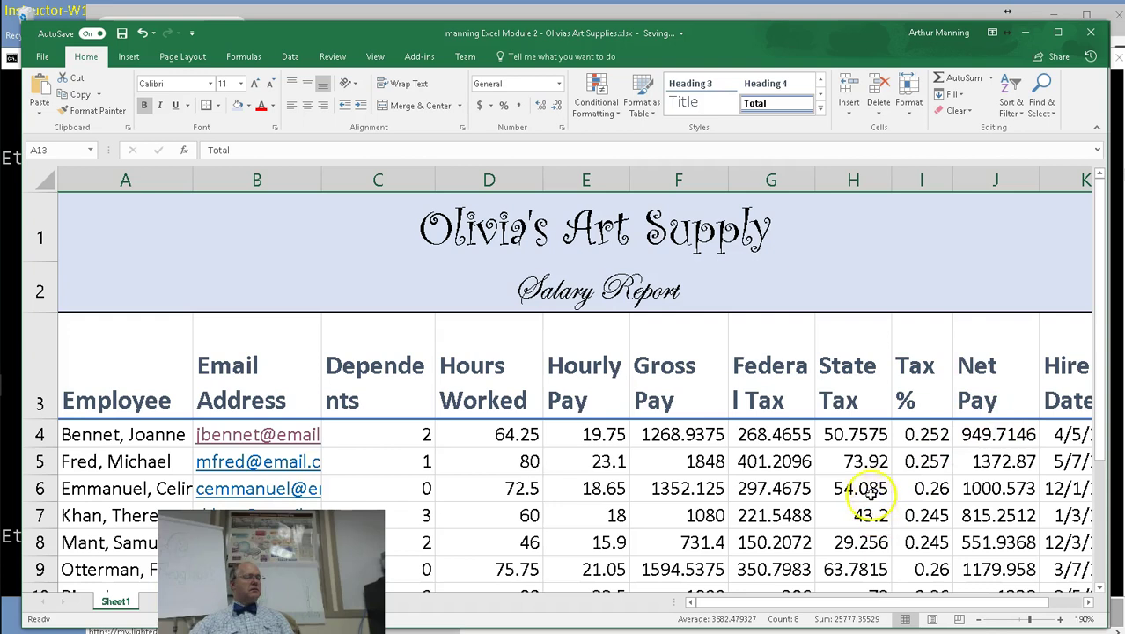
drag(783, 604, 736, 609)
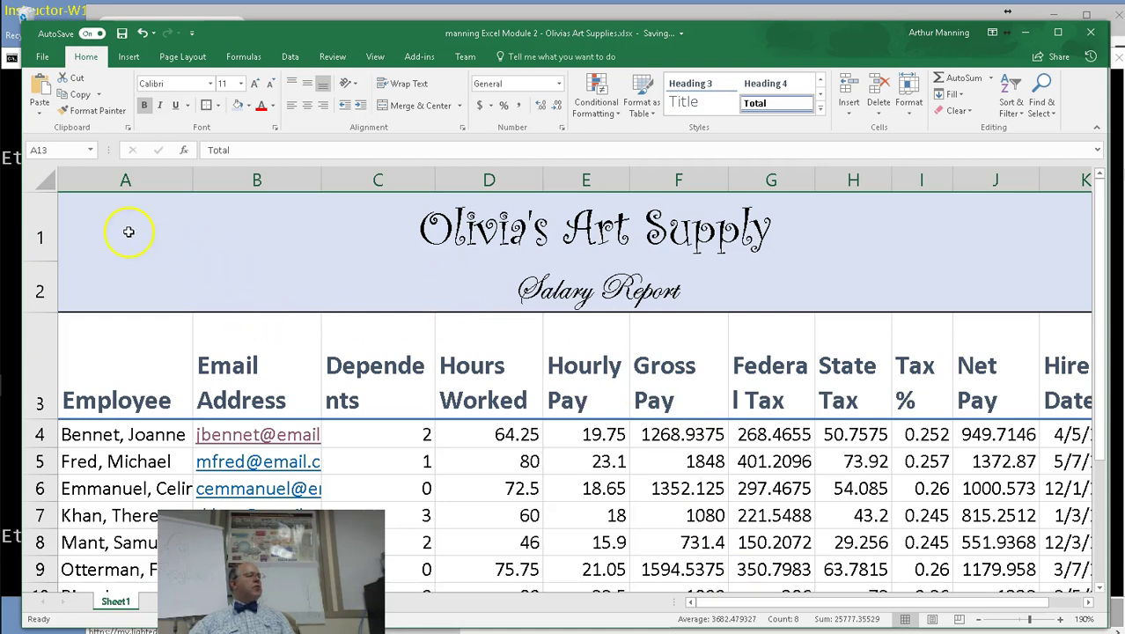
Bold the Highest, Lowest and Average labels in A14:A16.
drag(116, 212, 100, 277)
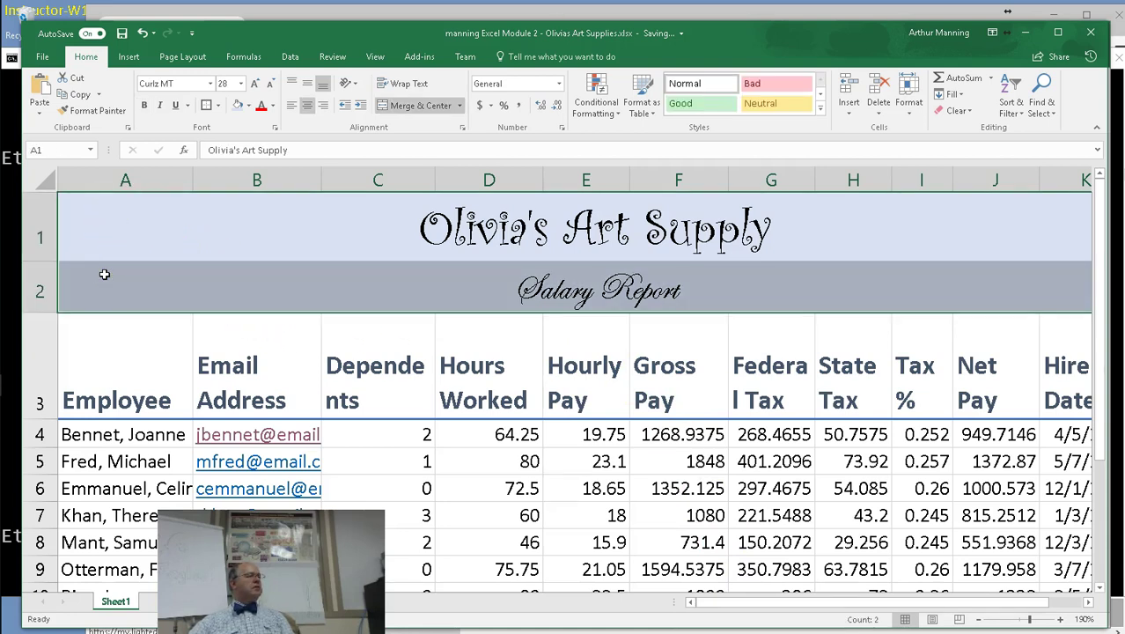
click(145, 252)
click(143, 387)
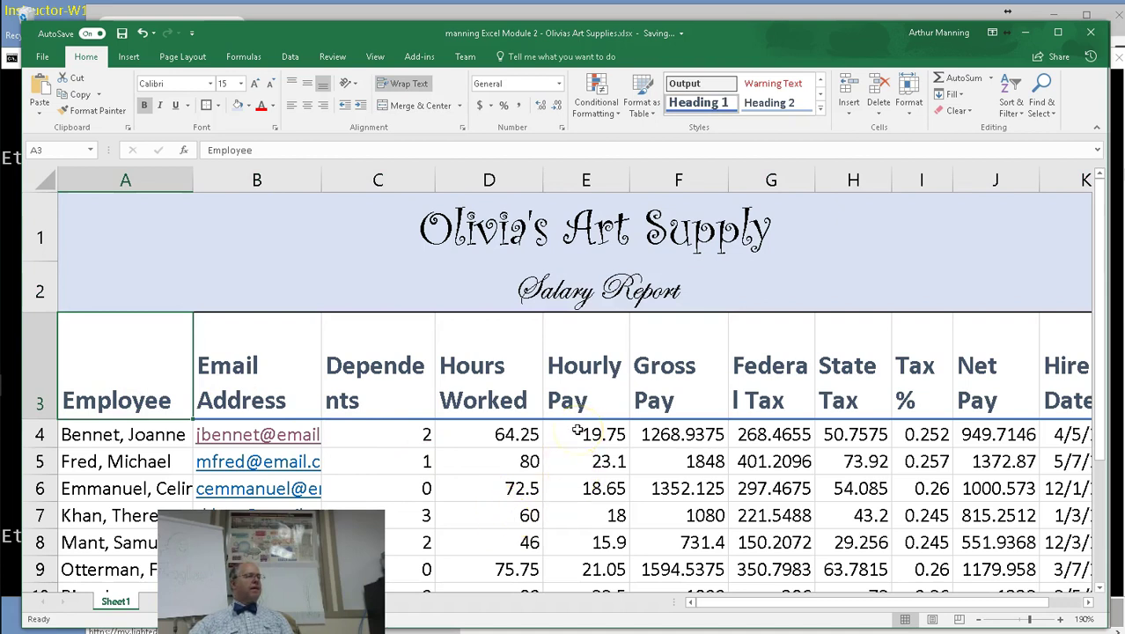
drag(141, 367, 836, 359)
scroll(706, 459, down, 2)
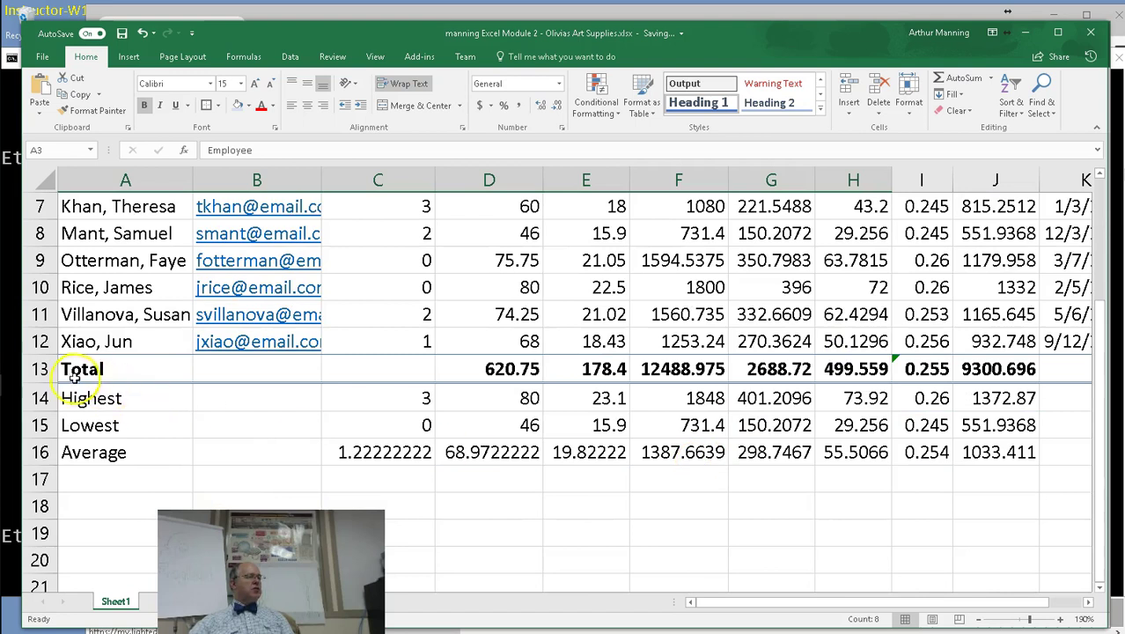
drag(74, 374, 1013, 370)
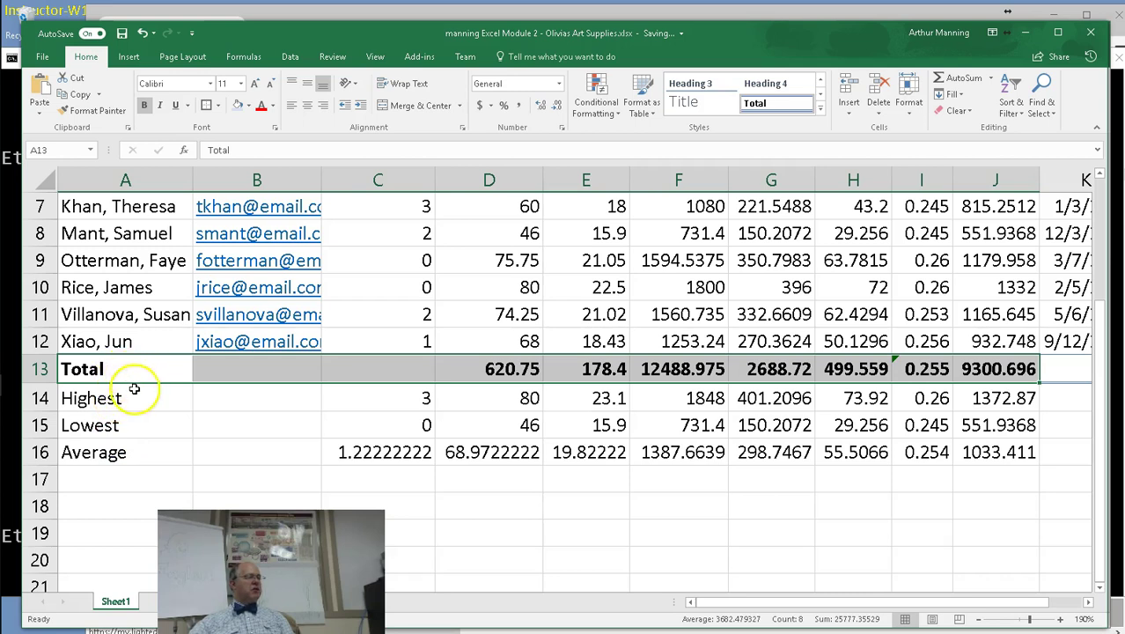
drag(113, 396, 115, 451)
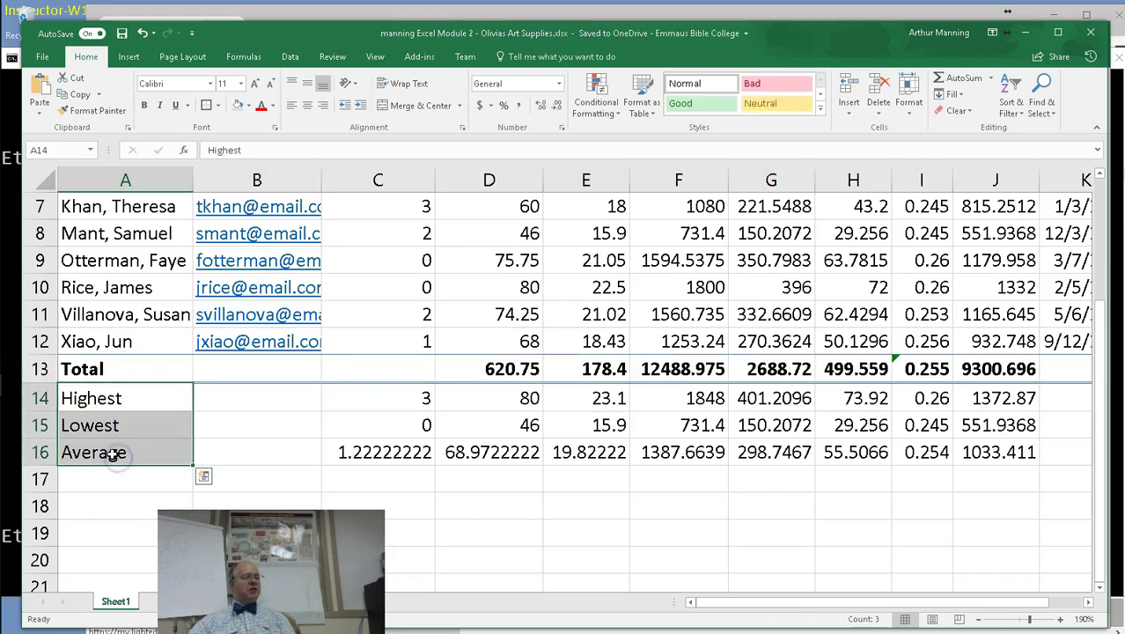
key(ctrl+b)
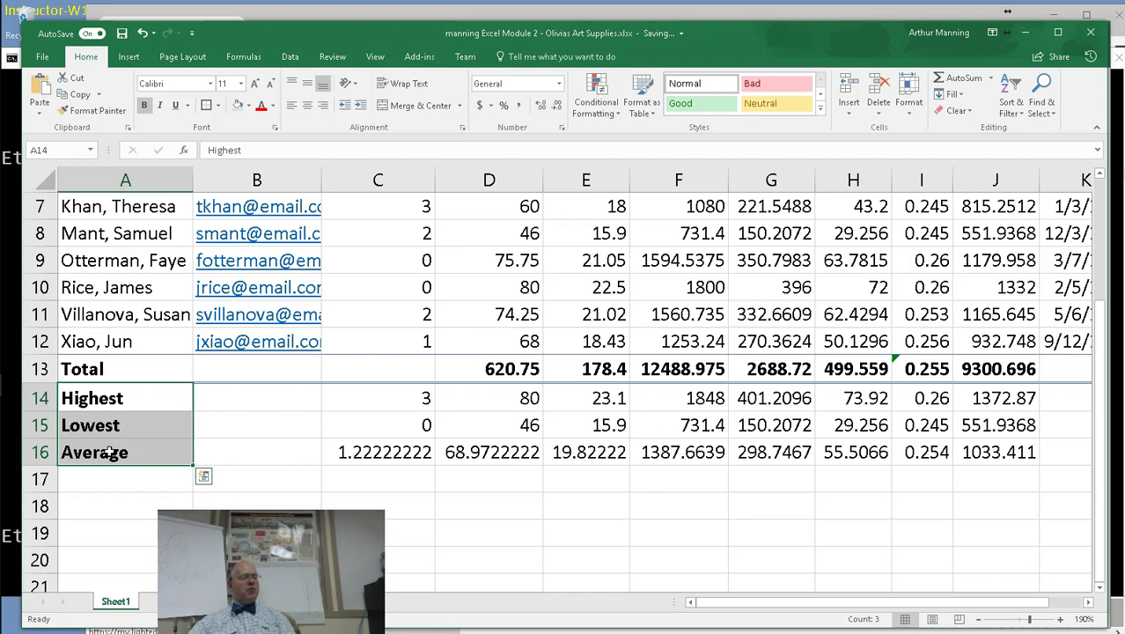
key(ctrl+q)
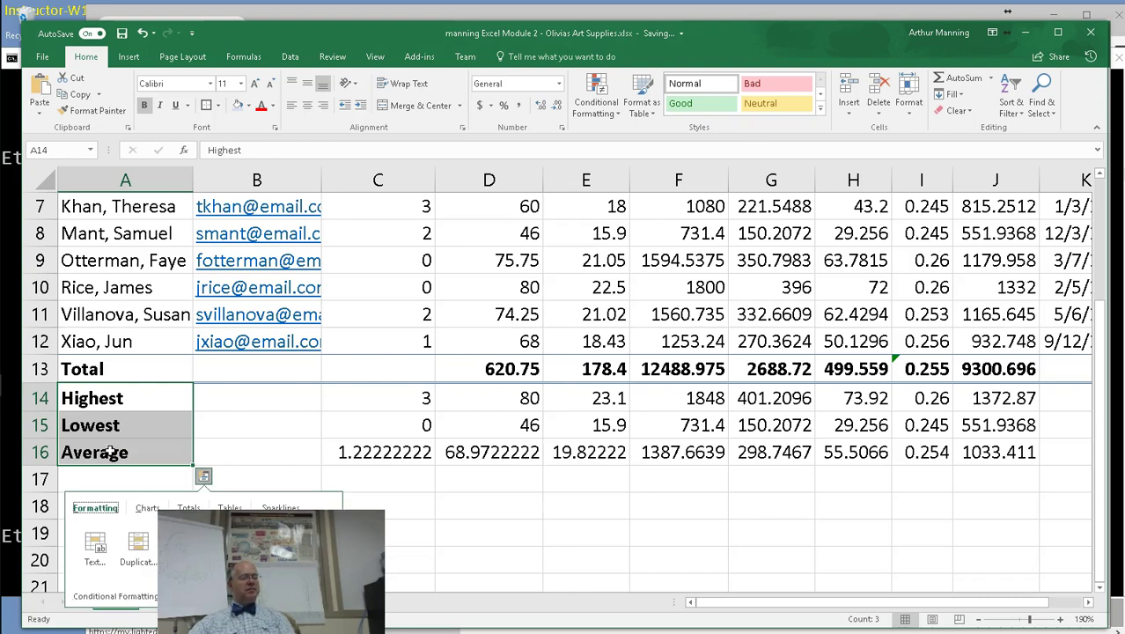